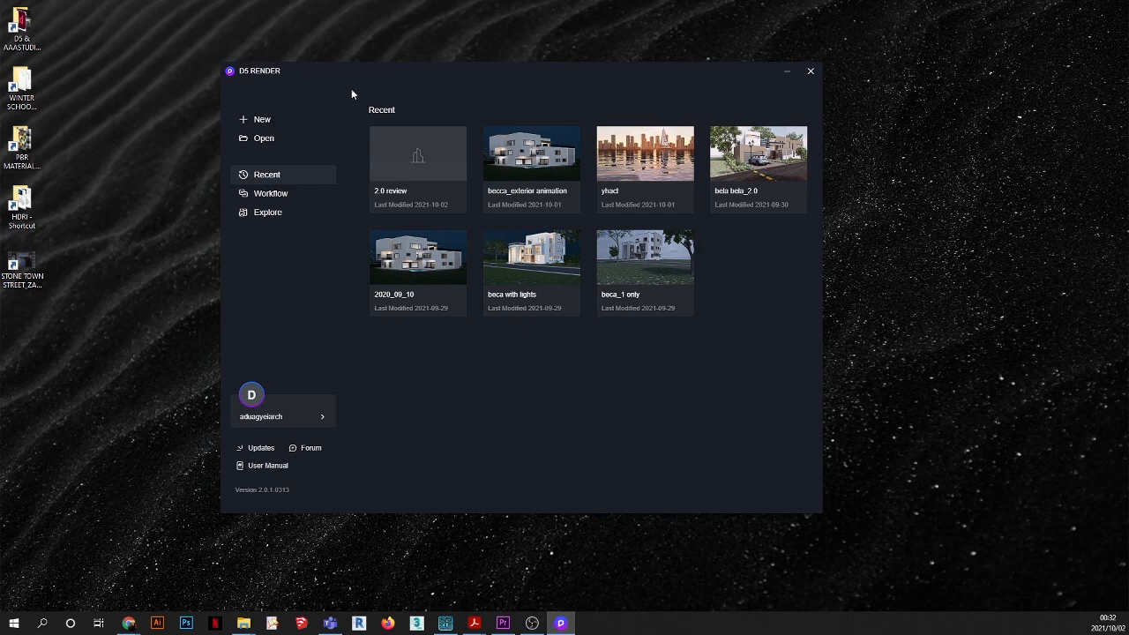
Step: Look through the converter plugins for modeling software and the downloadable demo scenes on the start screen
drag(387, 79, 429, 78)
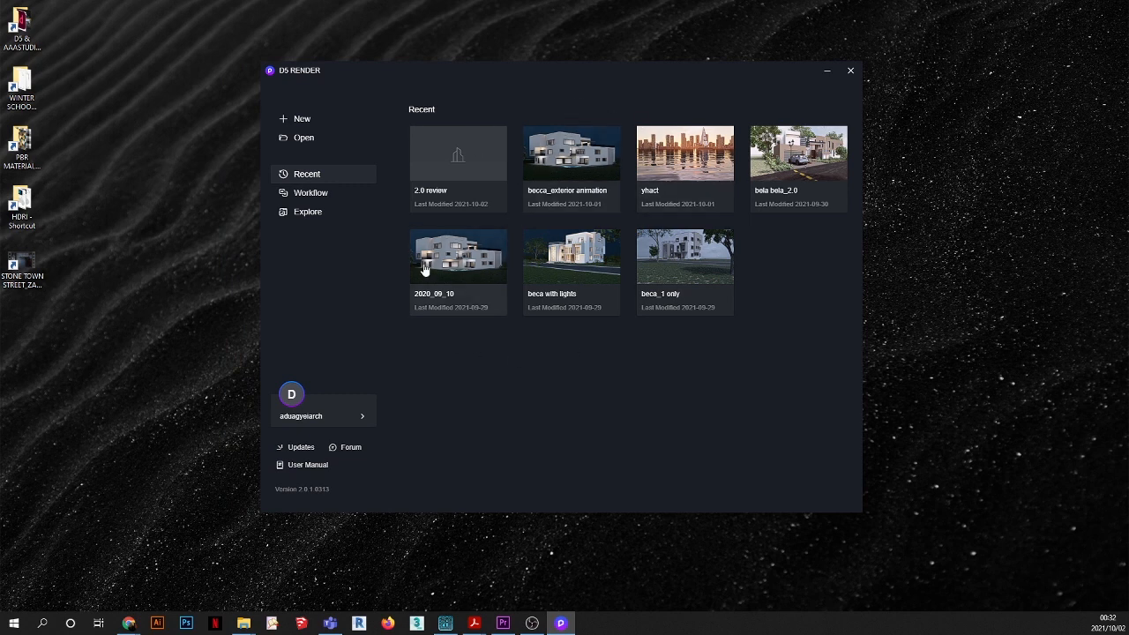
click(307, 196)
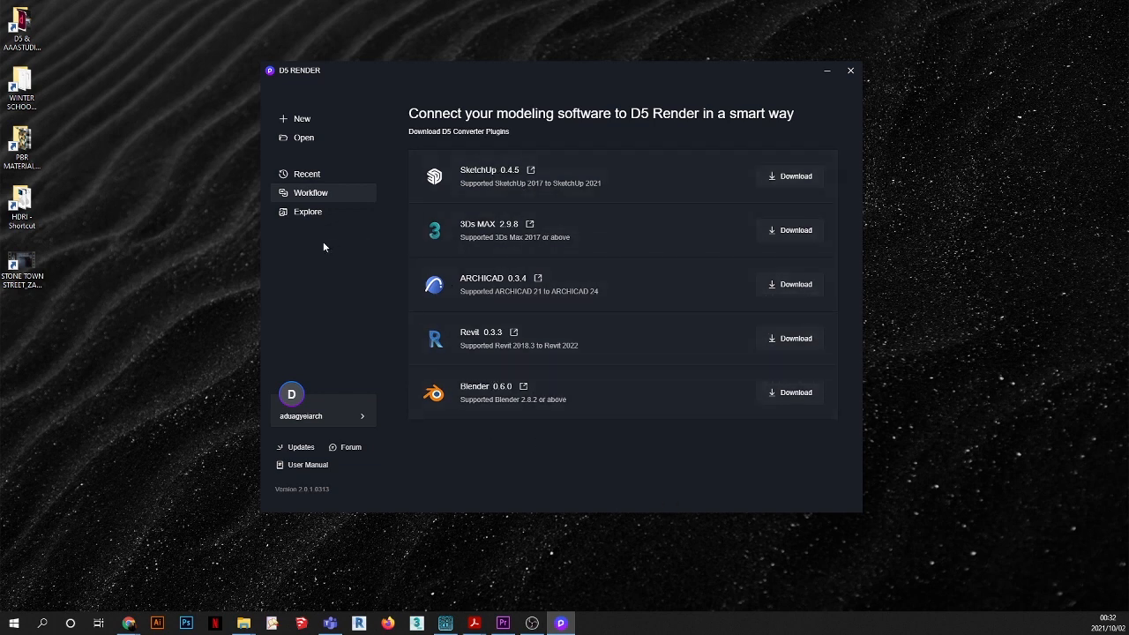
click(308, 213)
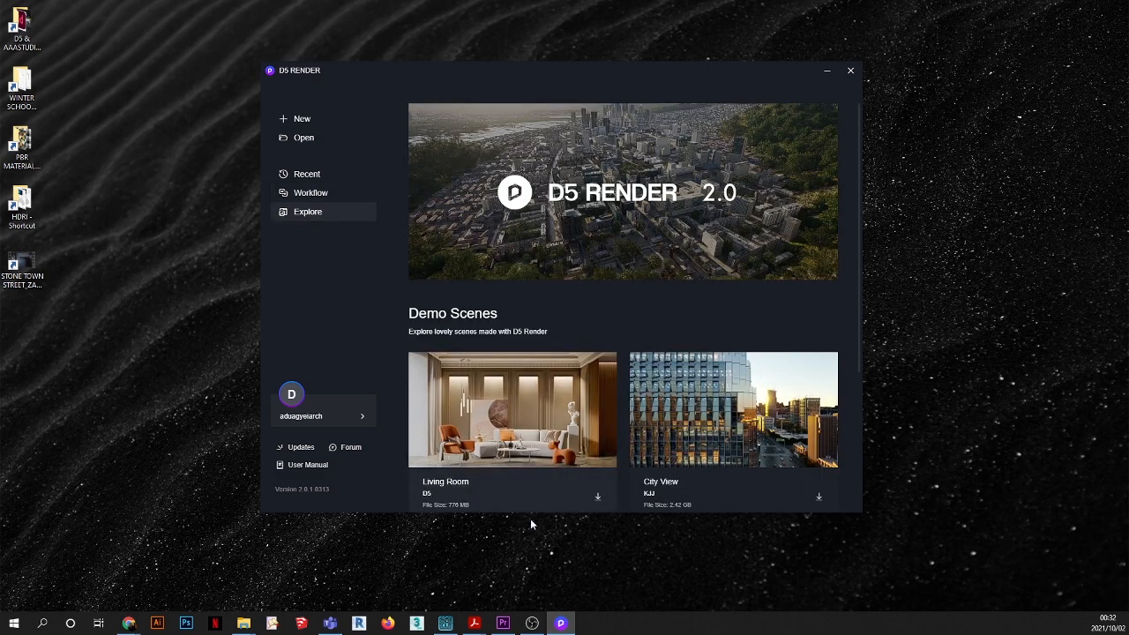
scroll(573, 419, down, 2)
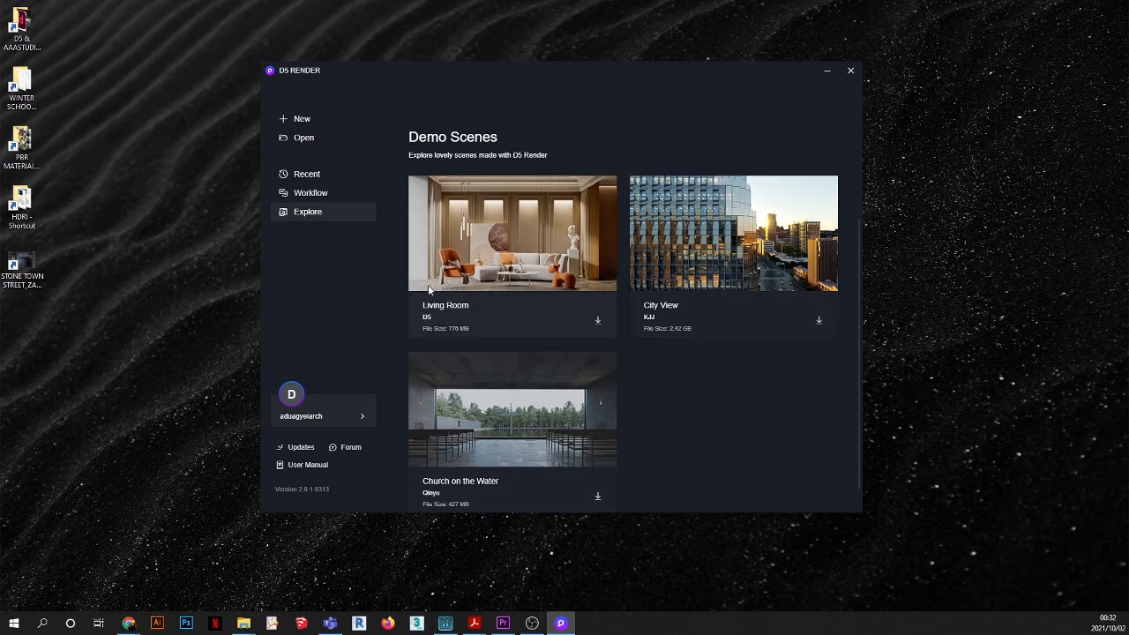
scroll(429, 291, up, 2)
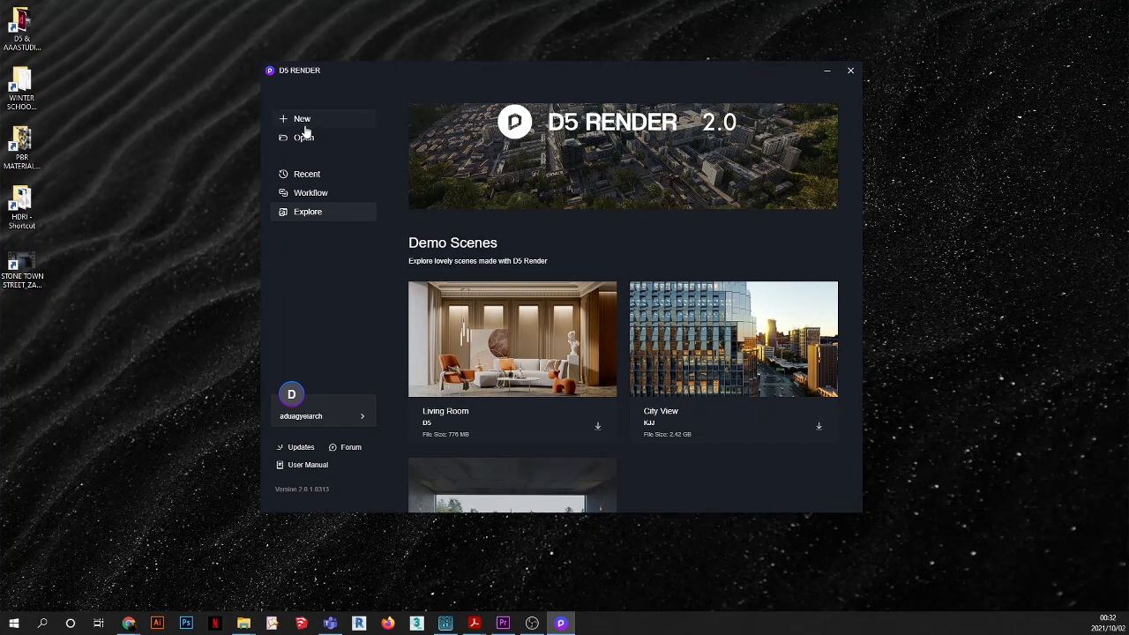
Step: Open the recent project "2.0 review"
click(308, 174)
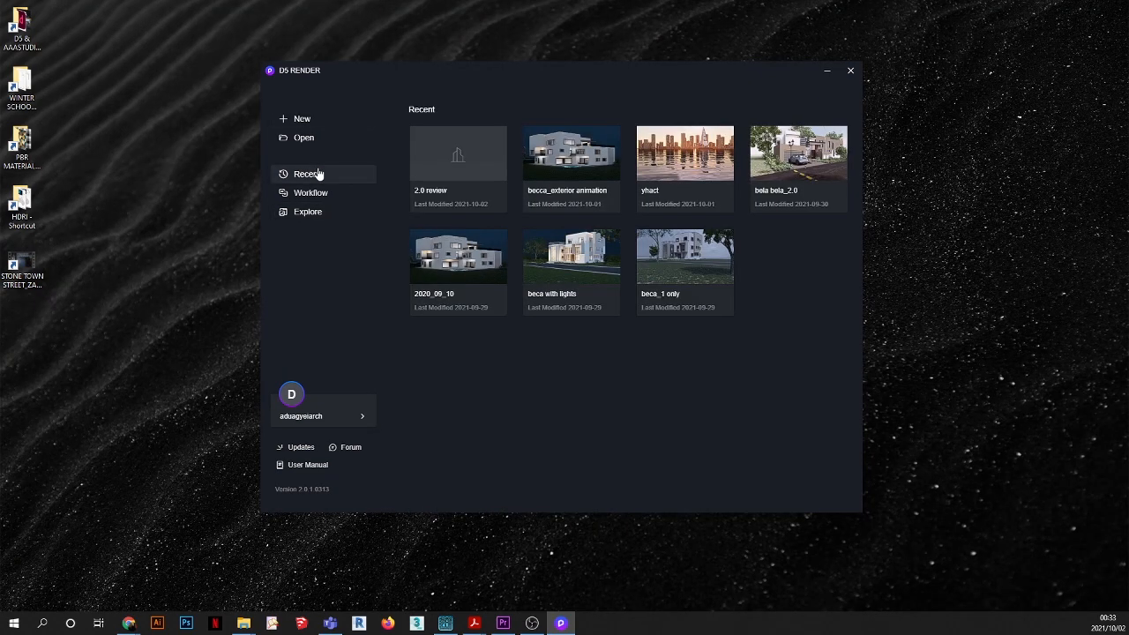
click(446, 164)
double_click(457, 177)
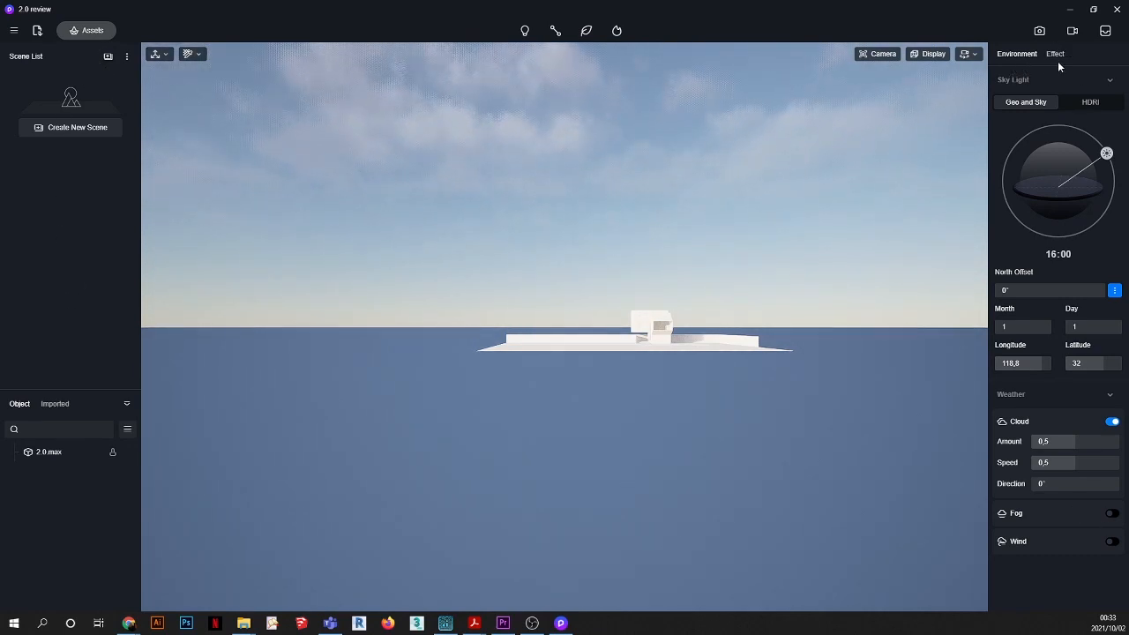
Step: Hide the left and right sidebars to enlarge the viewport
click(14, 32)
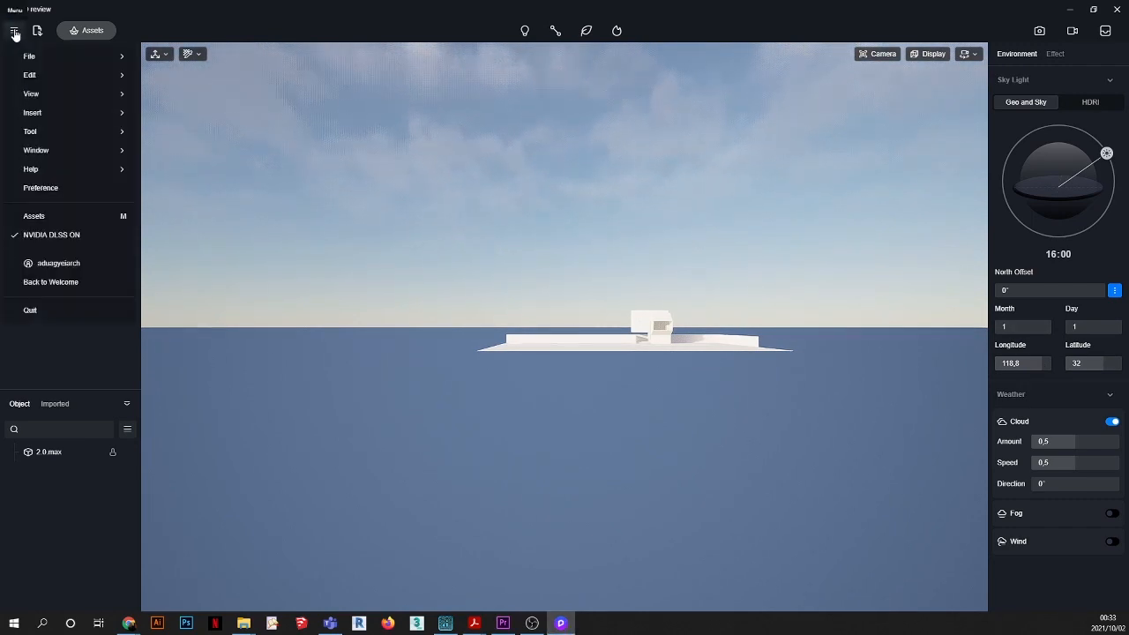
mouse_move(25, 56)
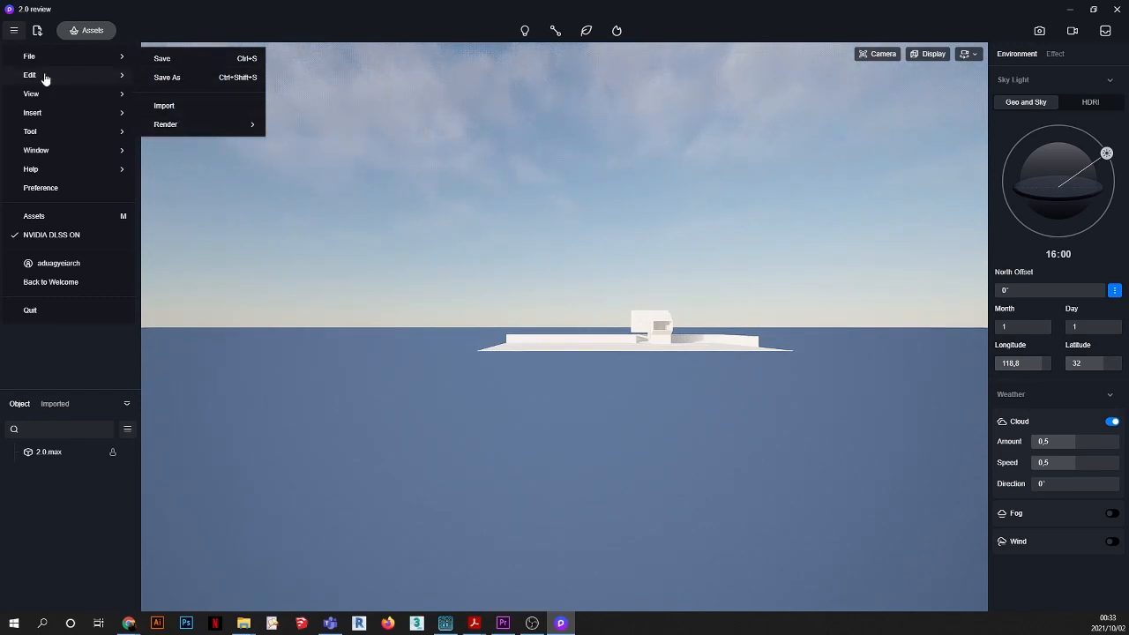
mouse_move(45, 79)
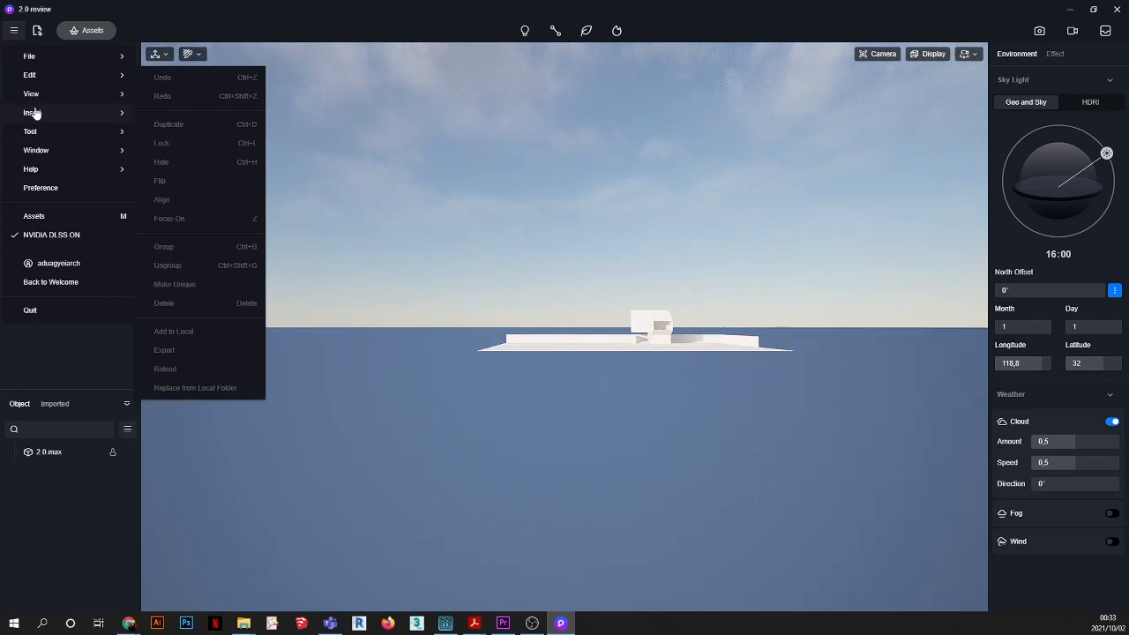
mouse_move(34, 99)
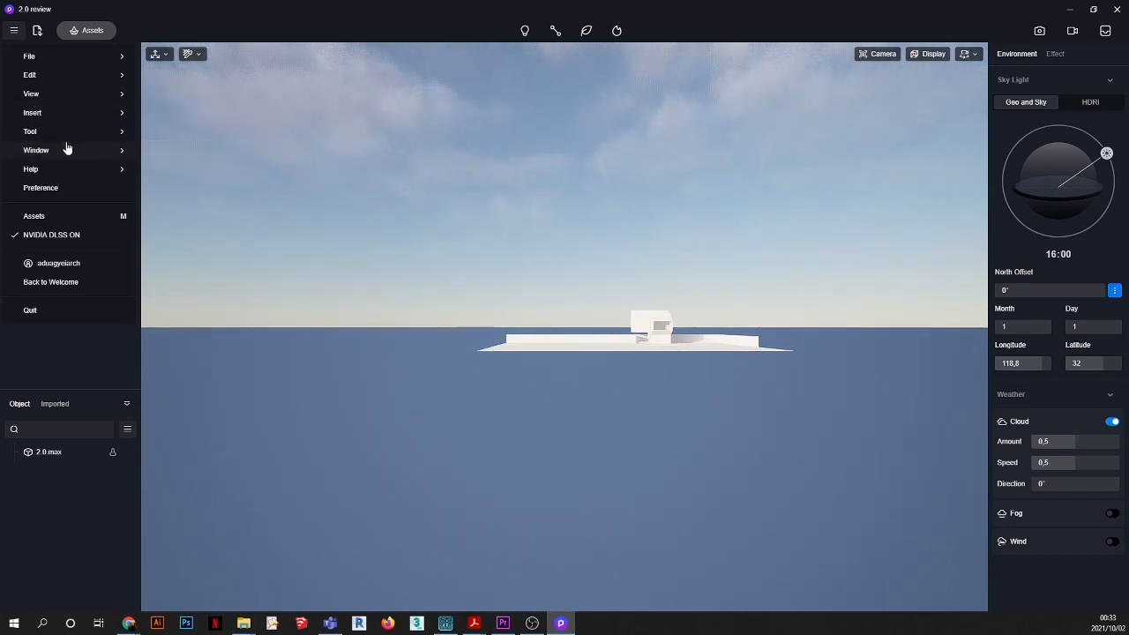
mouse_move(67, 148)
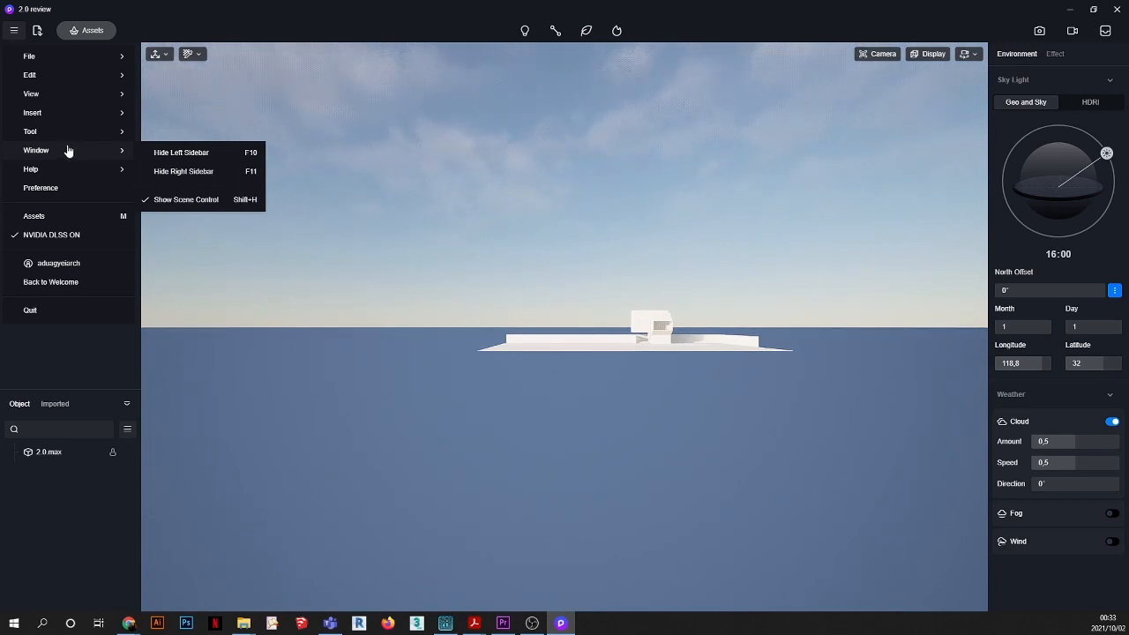
click(198, 156)
click(15, 32)
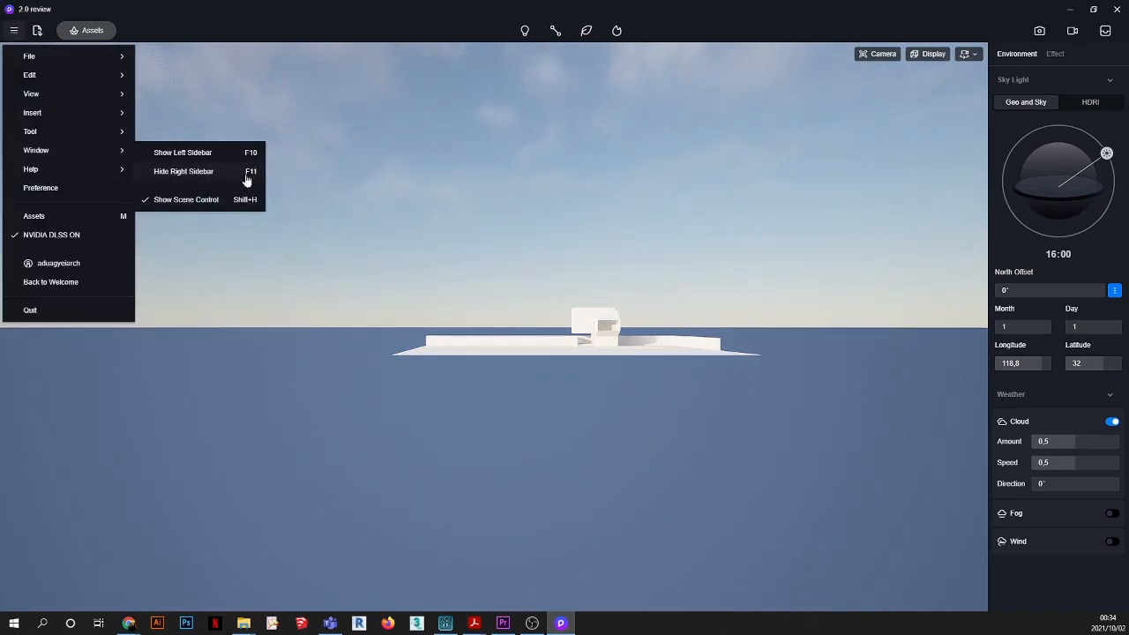
click(246, 174)
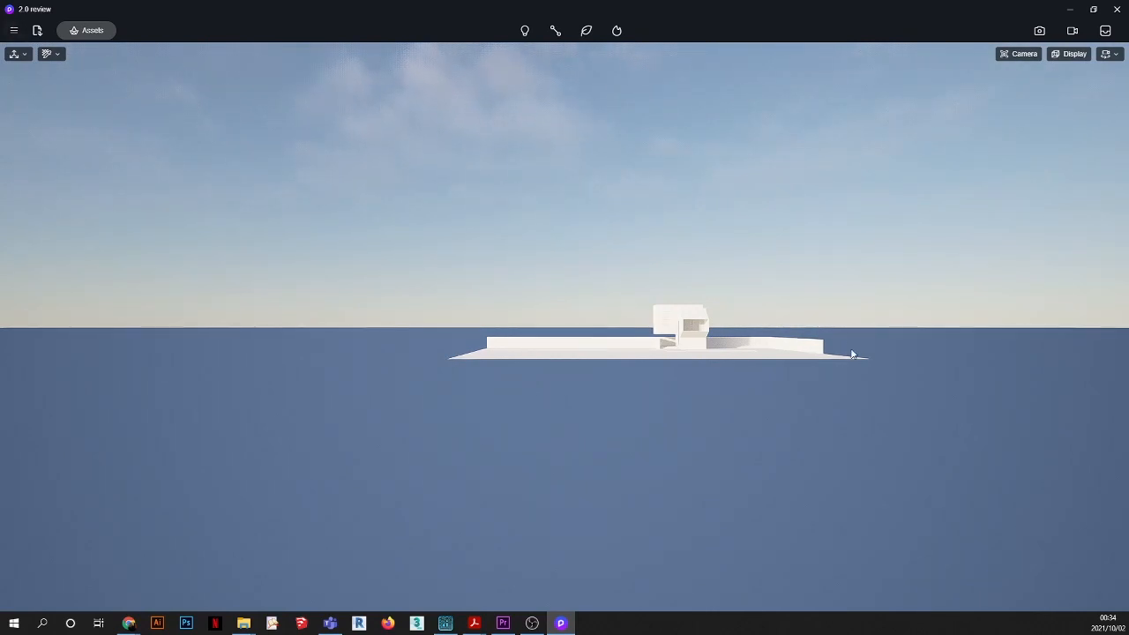
Step: Show the left and right sidebars again
click(14, 31)
mouse_move(37, 150)
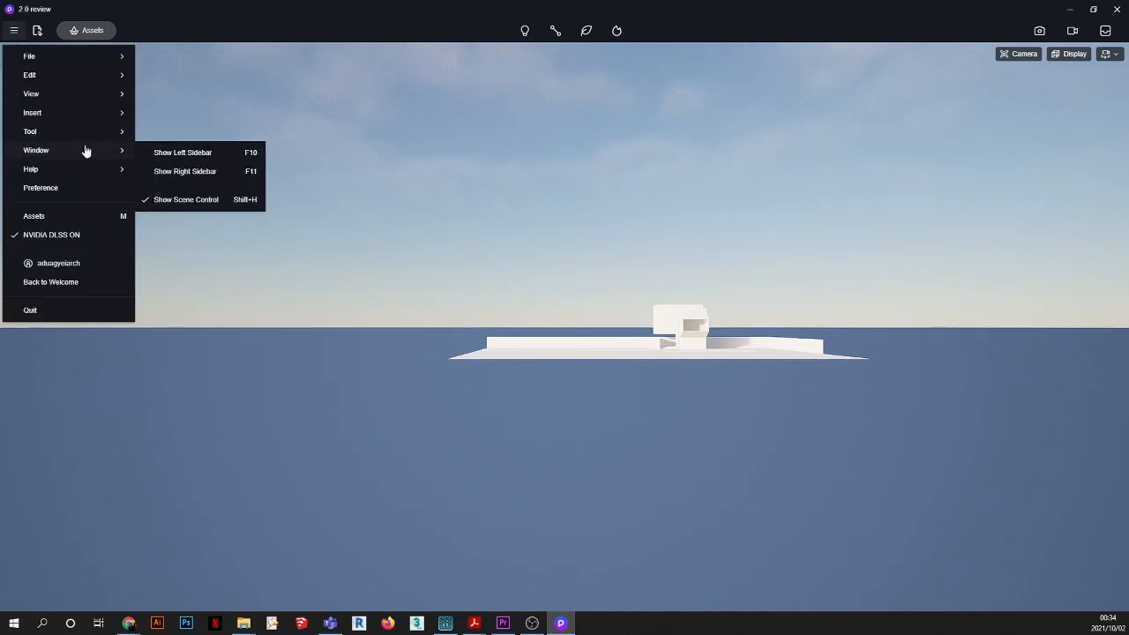
click(182, 152)
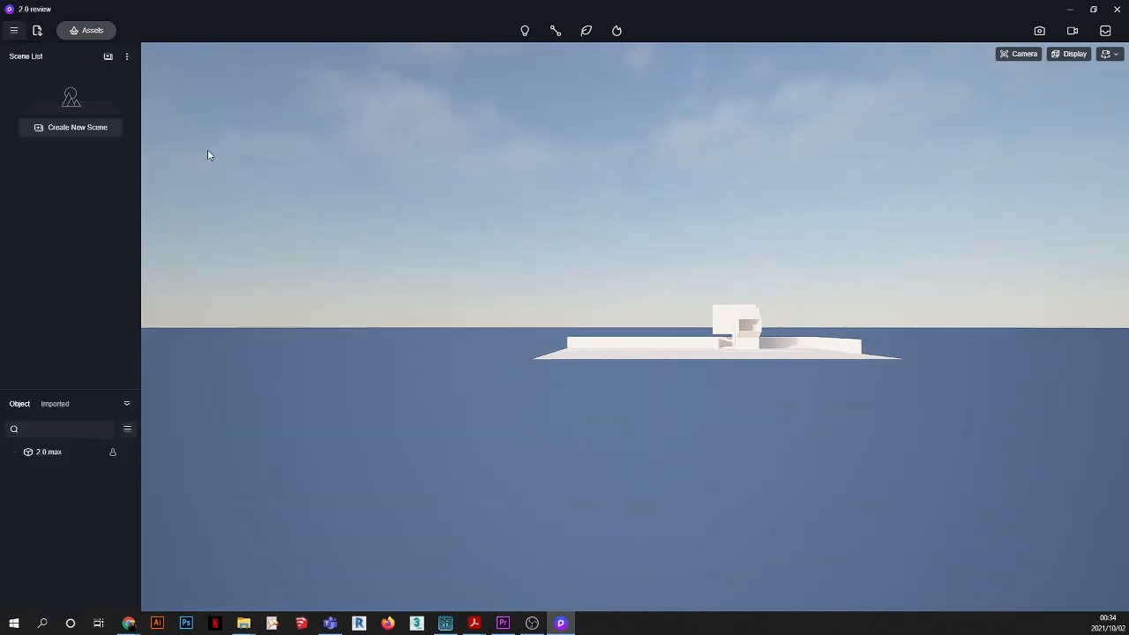
click(14, 30)
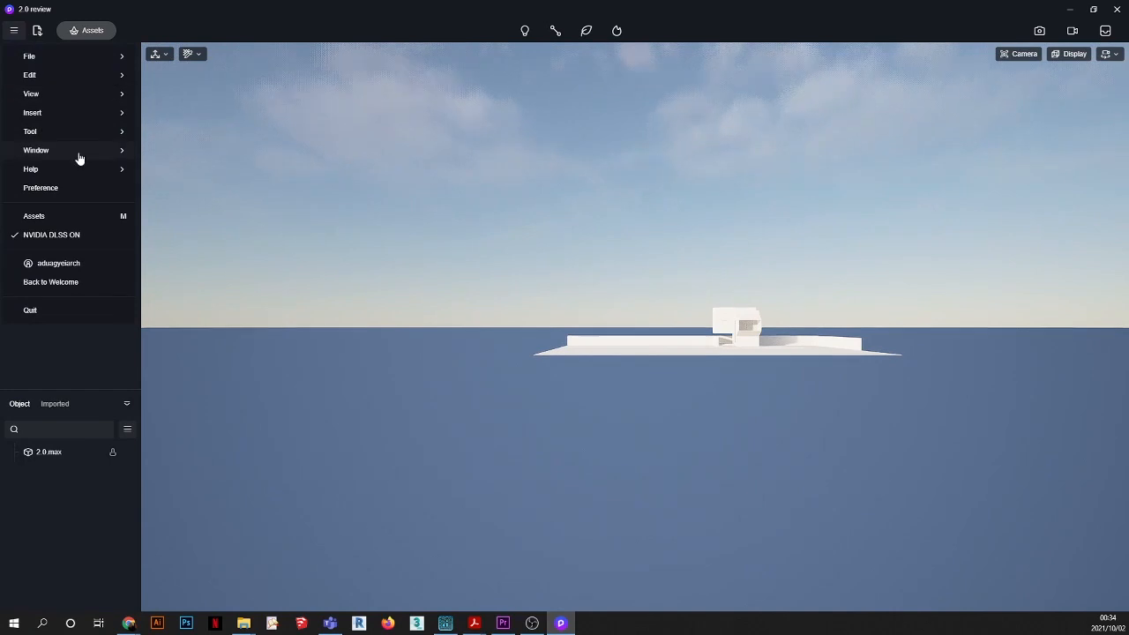
mouse_move(78, 154)
click(212, 172)
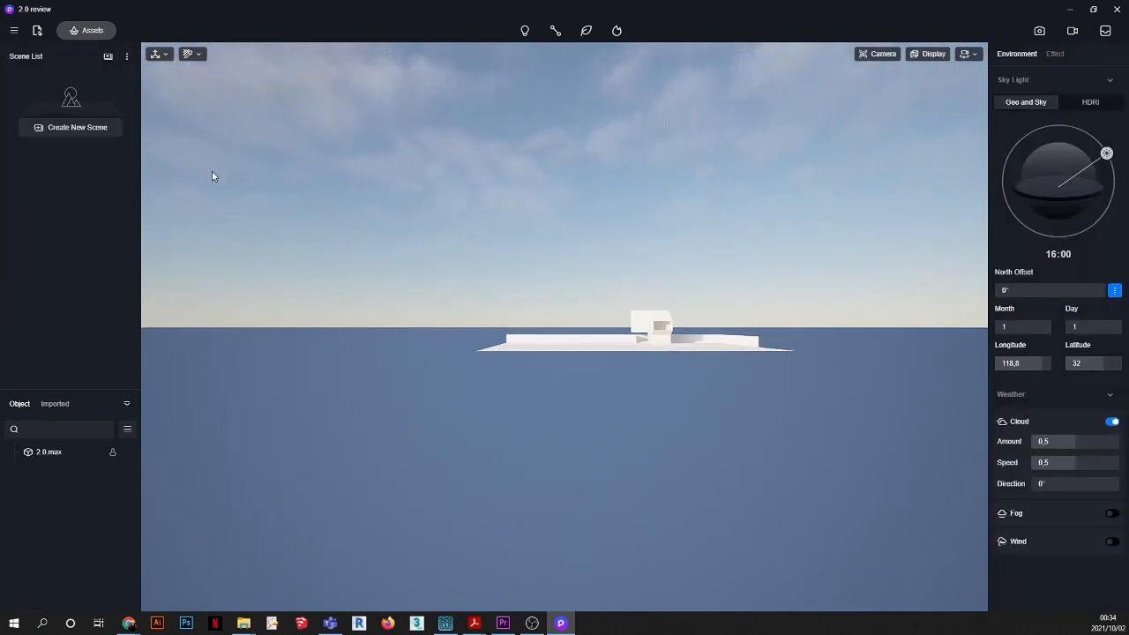
Step: Look at the online furniture models in the asset library and at the transform options, including Move and Rotate and Scale
click(78, 32)
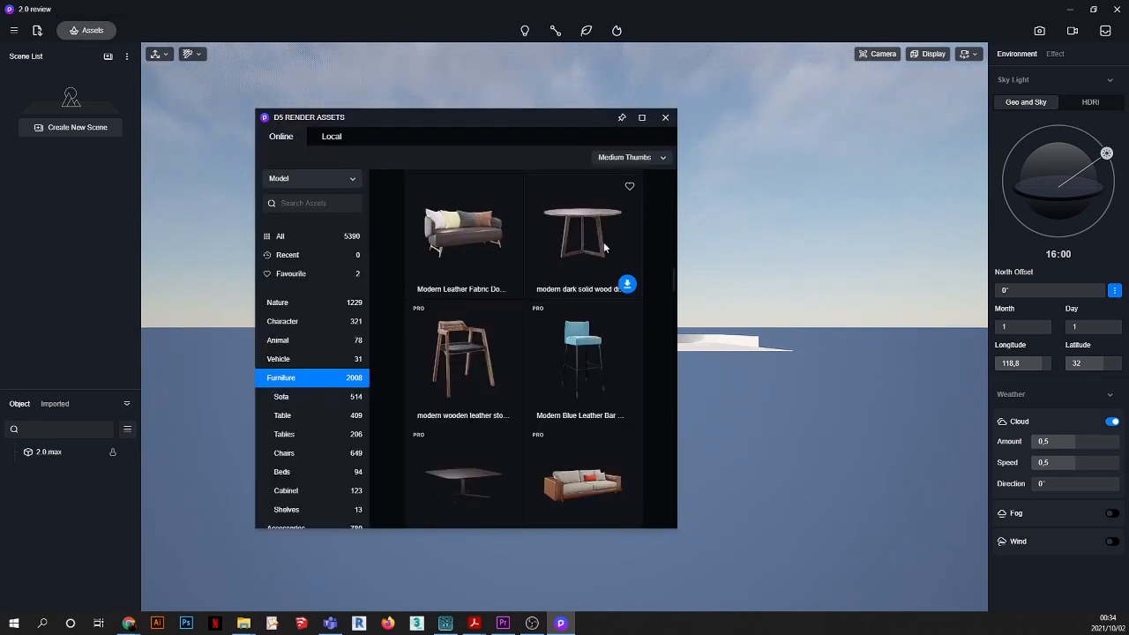
click(667, 118)
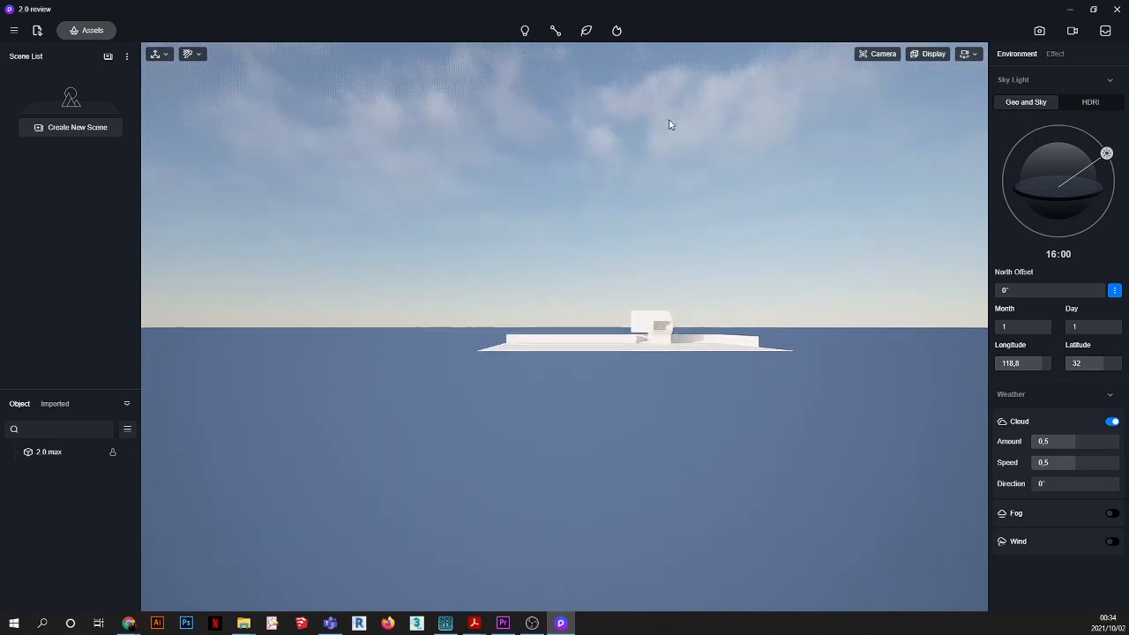
click(164, 59)
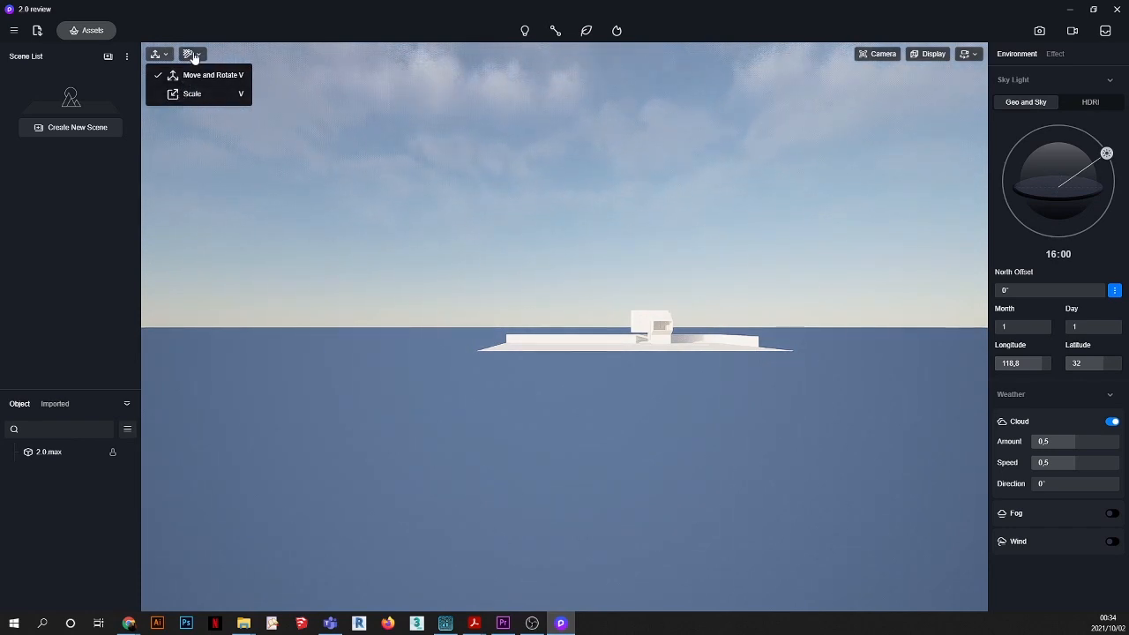
click(193, 55)
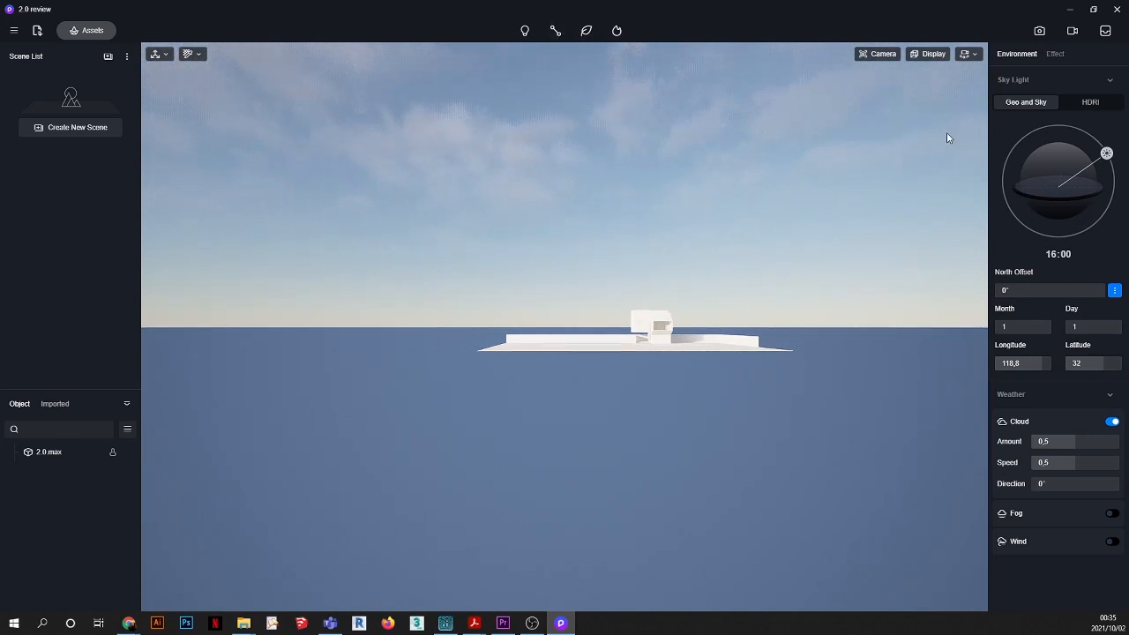
Step: Turn the camera's auto exposure off and back on to compare the scene's brightness
click(883, 56)
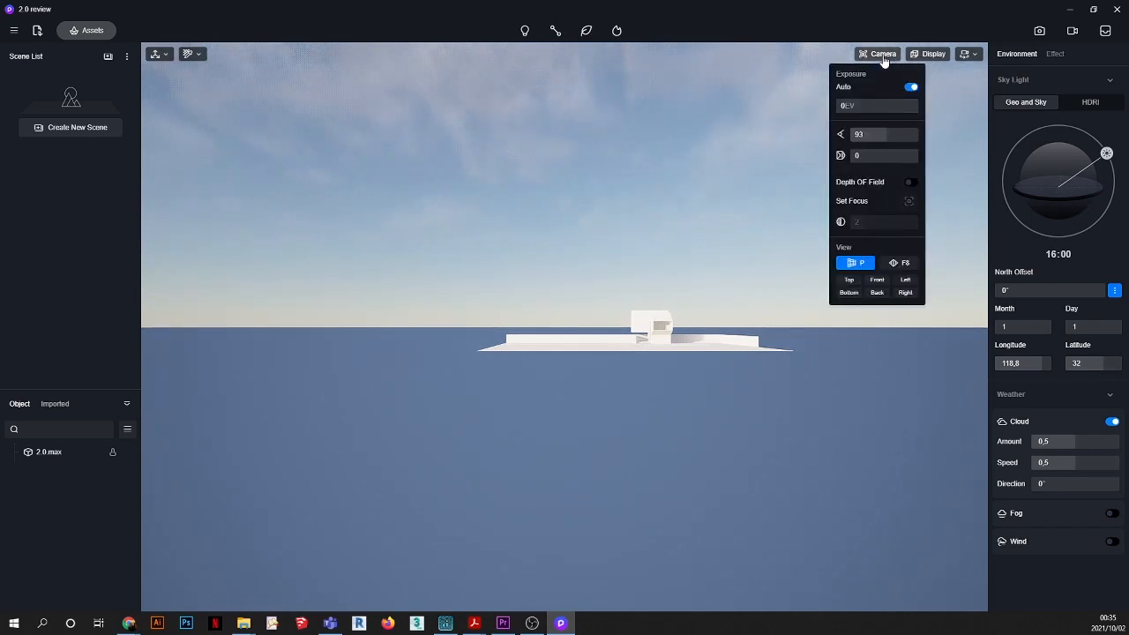
click(911, 88)
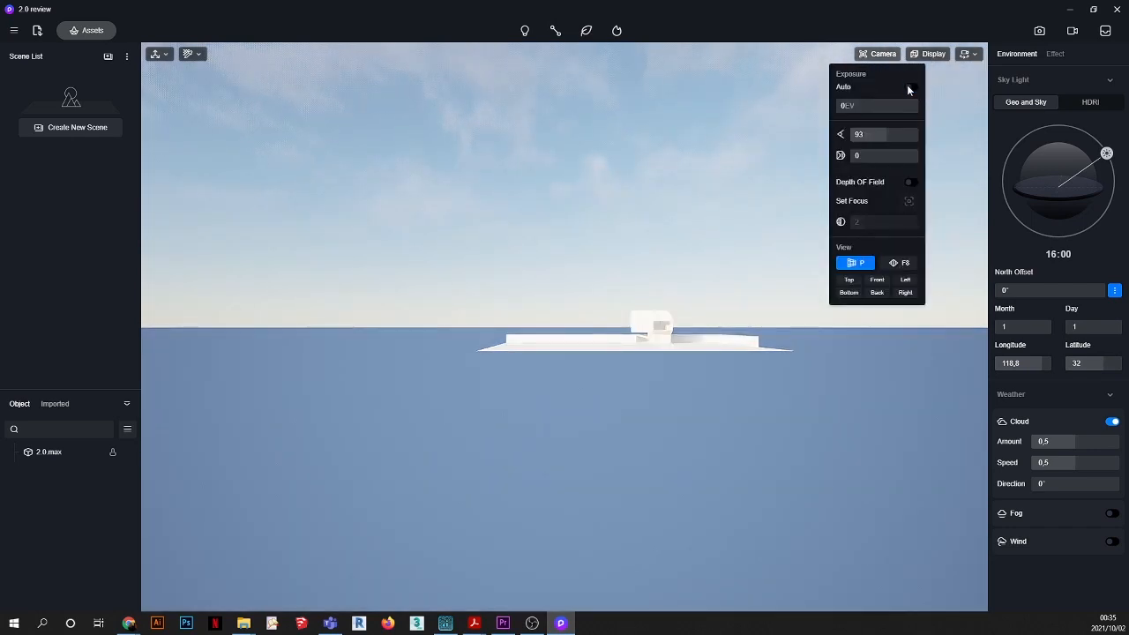
click(911, 87)
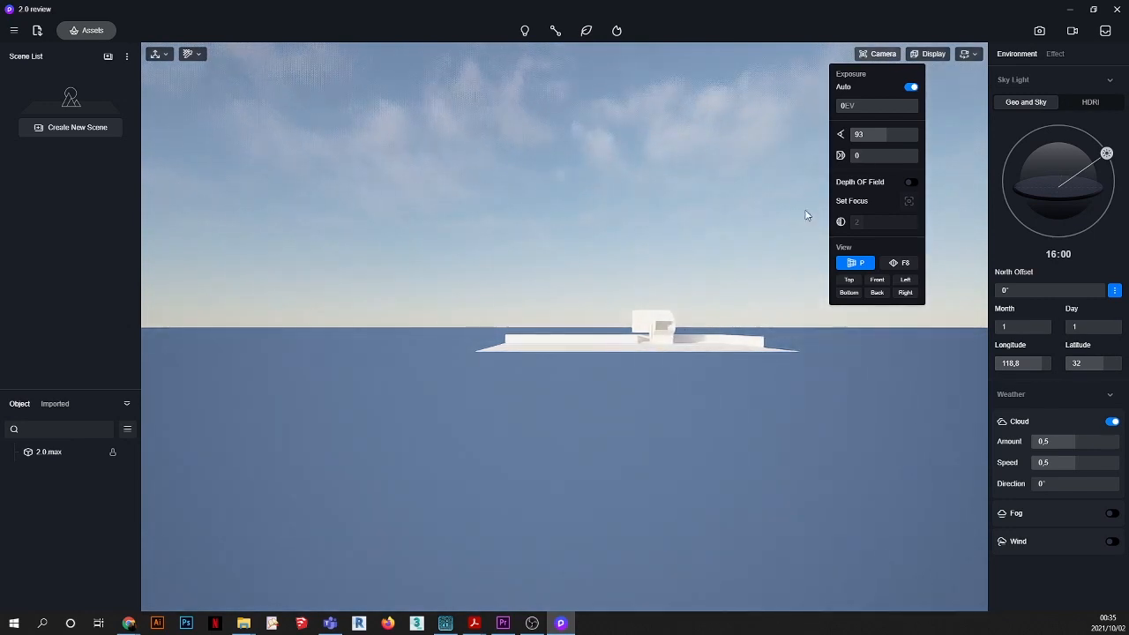
Step: Switch the viewport navigation mode to Orbit and reopen the camera settings
click(963, 55)
click(915, 89)
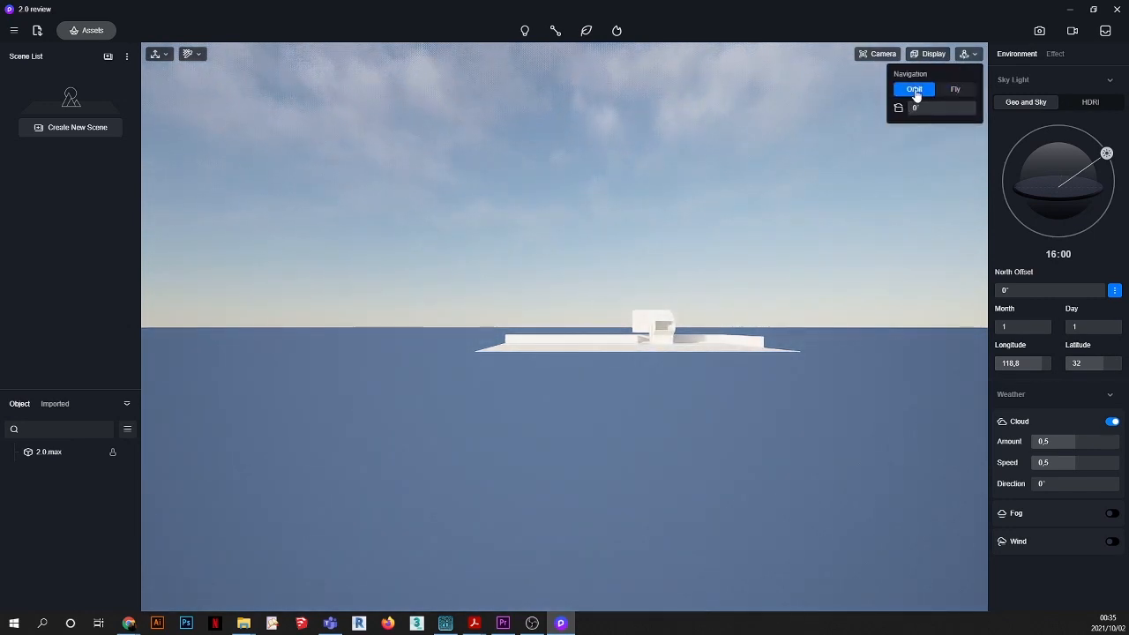
click(881, 54)
scroll(688, 339, up, 5)
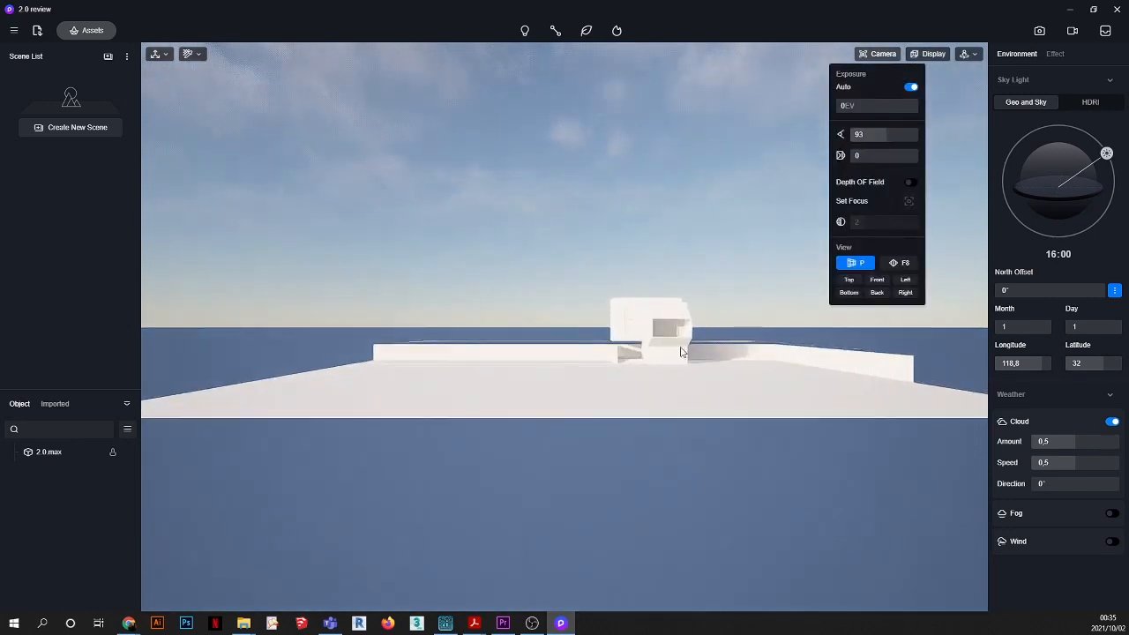
scroll(661, 316, up, 5)
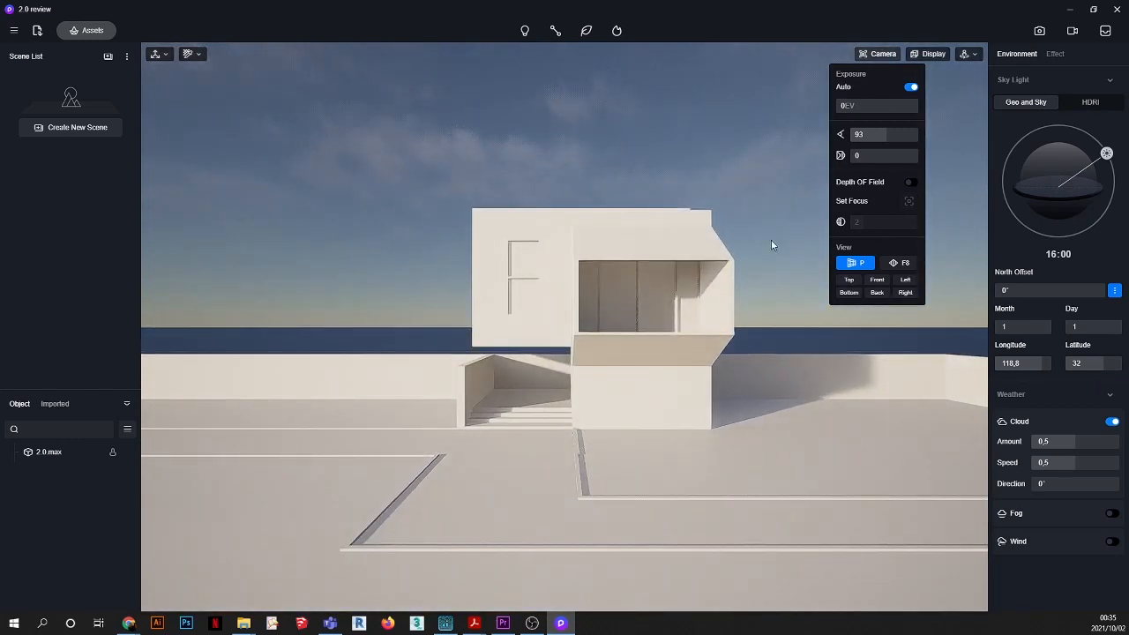
Step: Compare the close view of the building with auto exposure off and on, and turn depth of field off
click(910, 87)
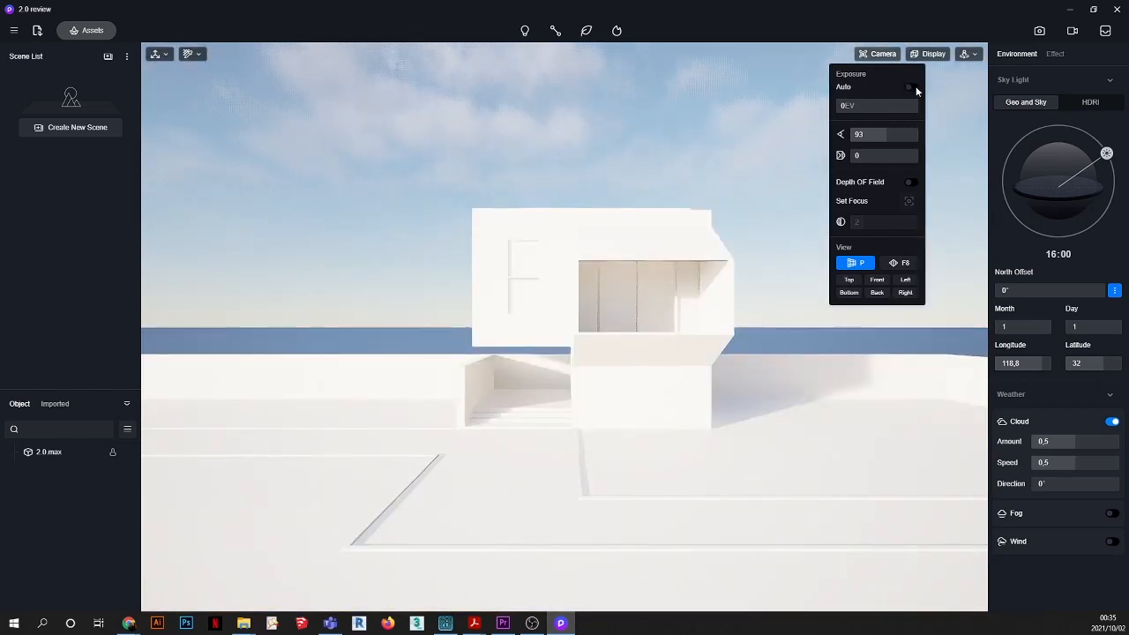
click(916, 87)
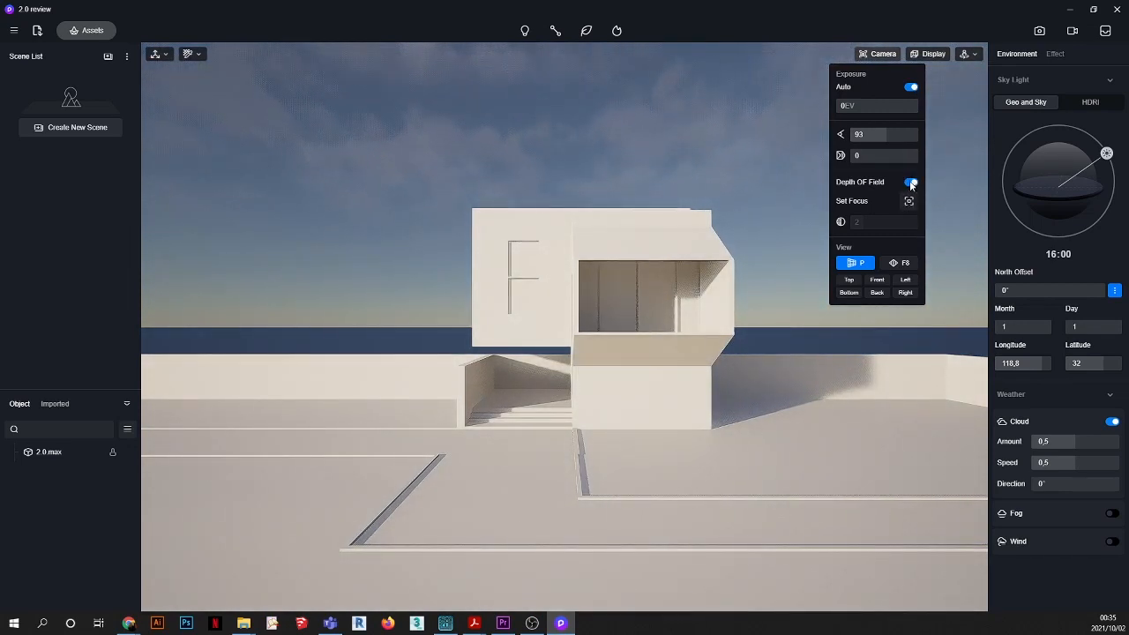
click(911, 183)
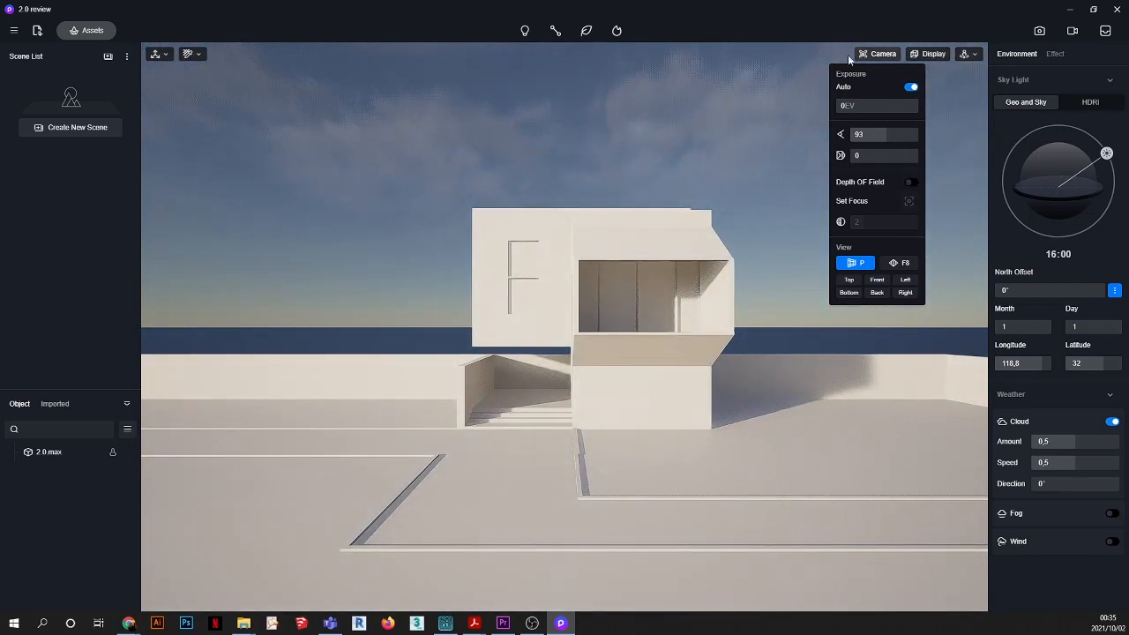
Step: Try the alternative display modes on the building, including the plain white one, and return to Lit mode
click(918, 58)
click(918, 58)
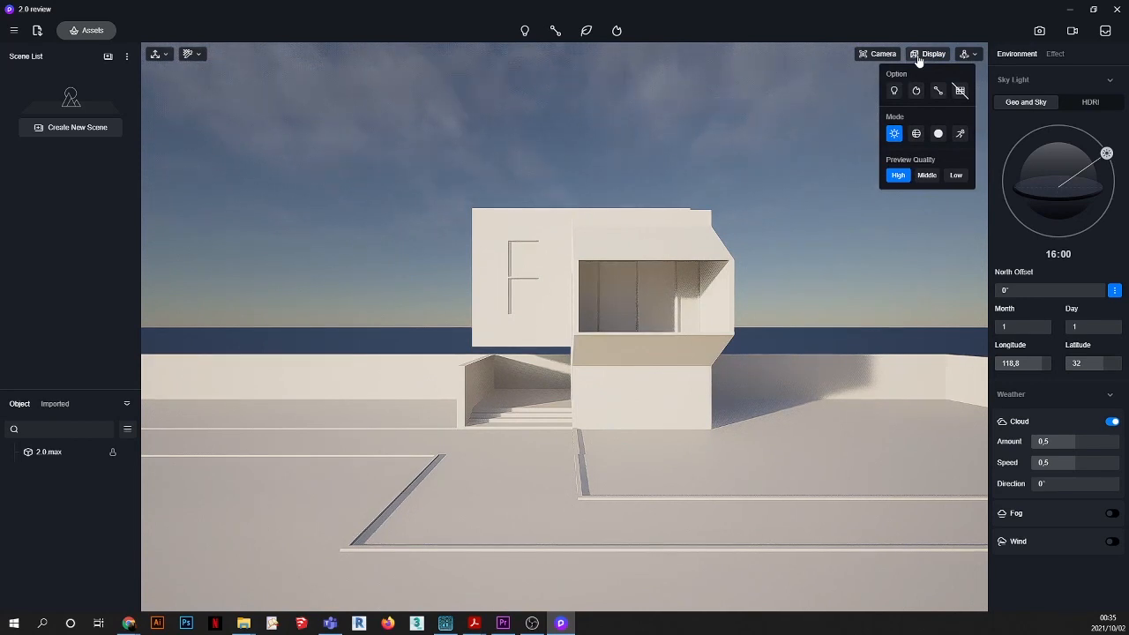
click(916, 134)
click(938, 133)
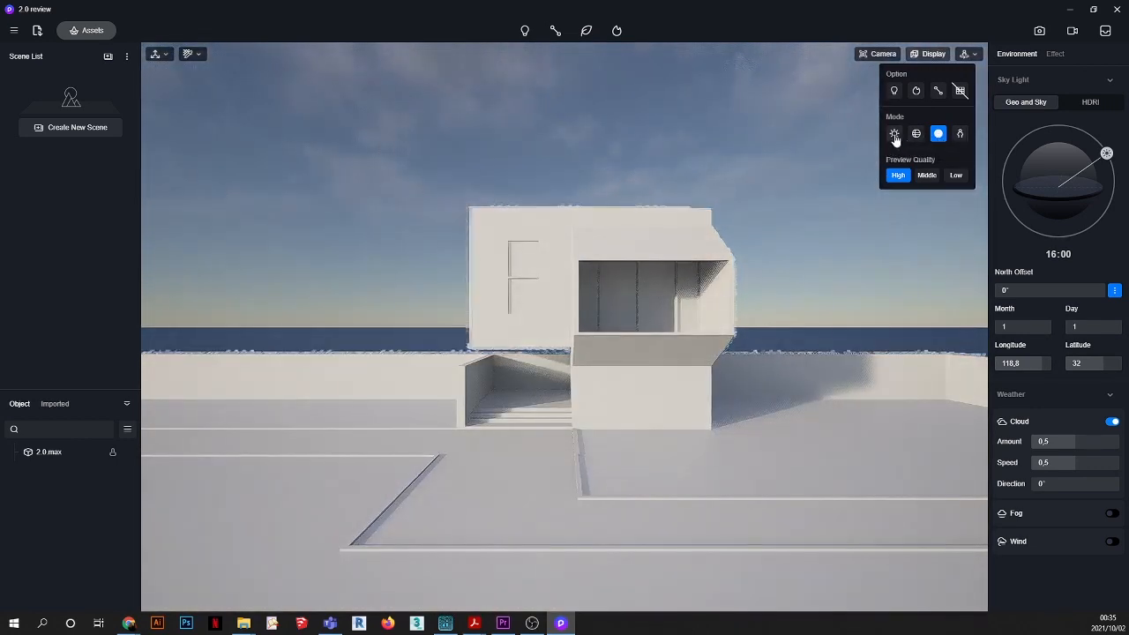
click(893, 134)
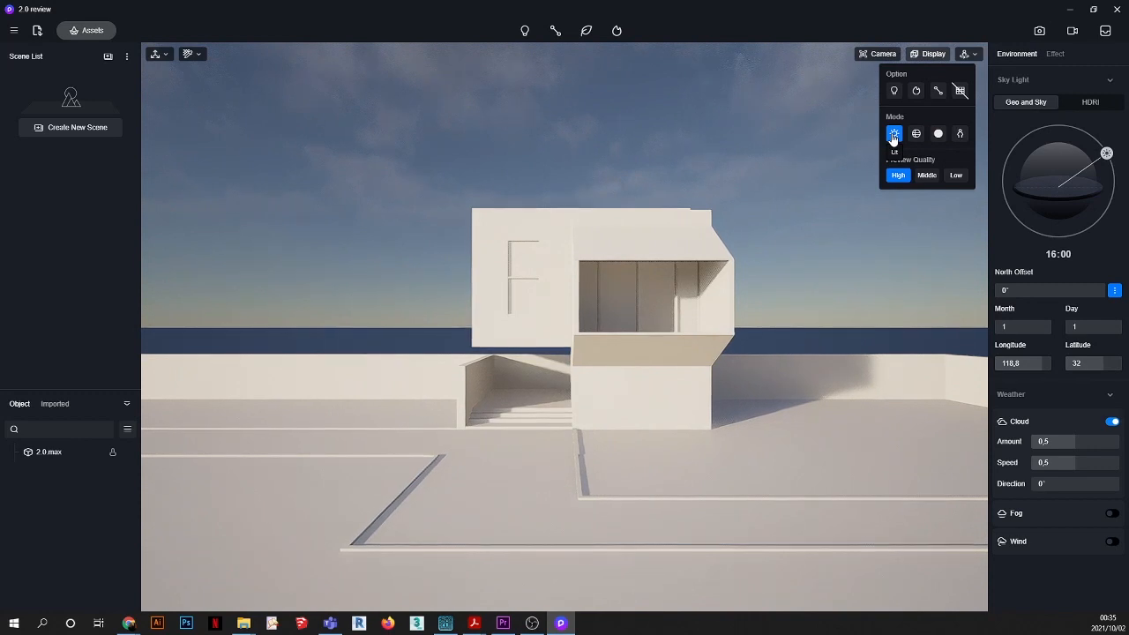
Step: Review the navigation and camera settings, and view the Effect settings before returning to the Environment settings
click(966, 54)
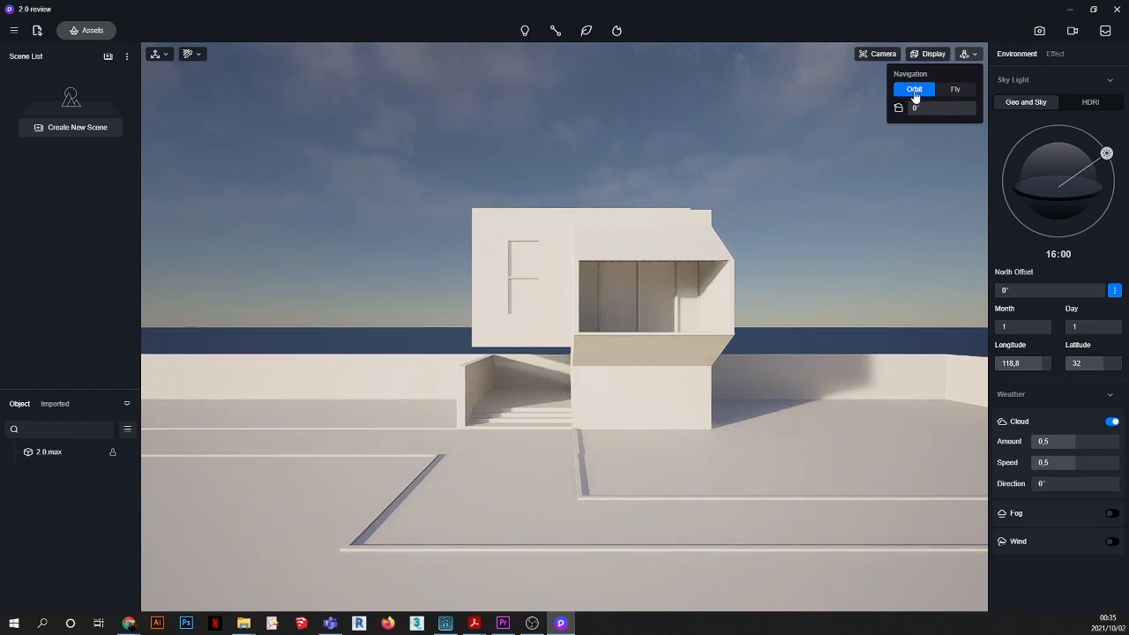
click(876, 53)
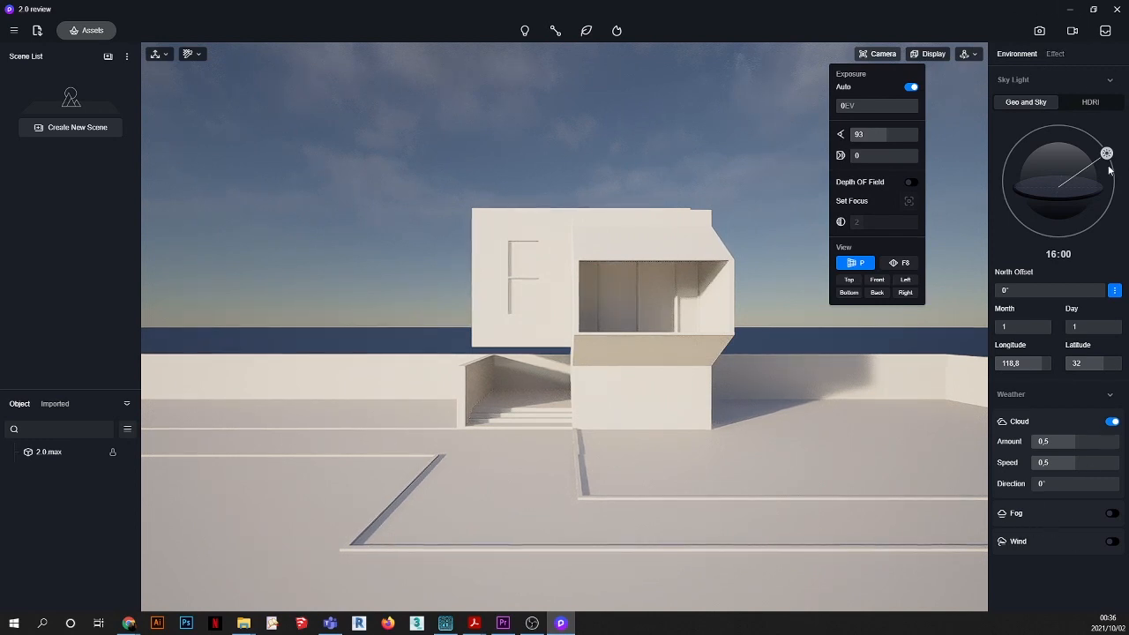
click(1012, 56)
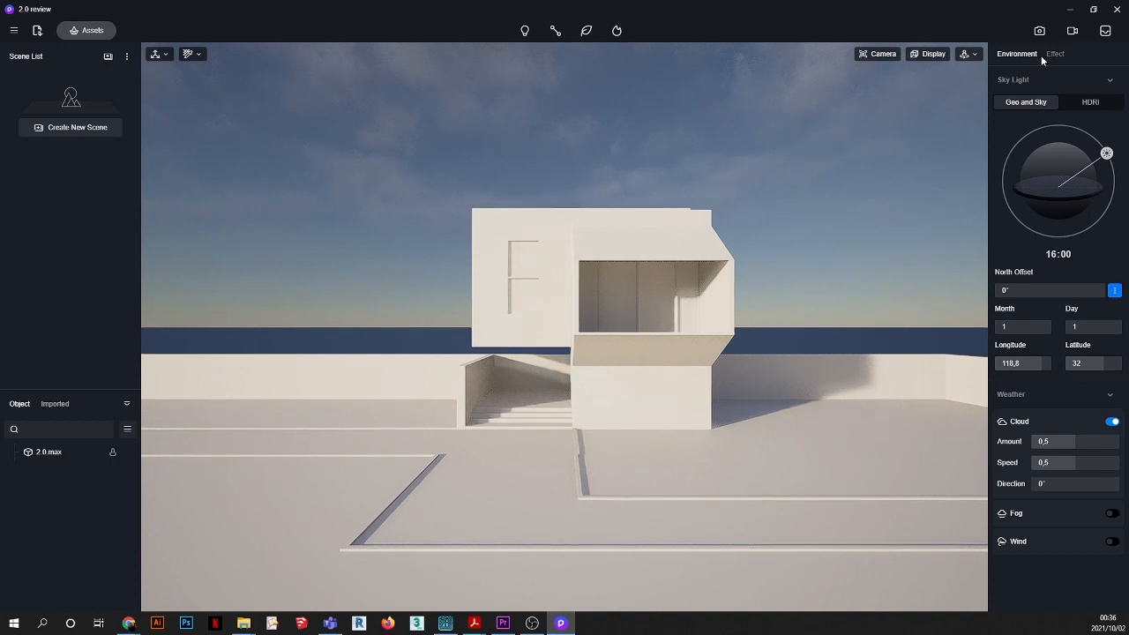
click(1051, 57)
click(1015, 56)
Step: Move the sun in the Geo and Sky settings to a time of day of 09:24
scroll(435, 118, up, 5)
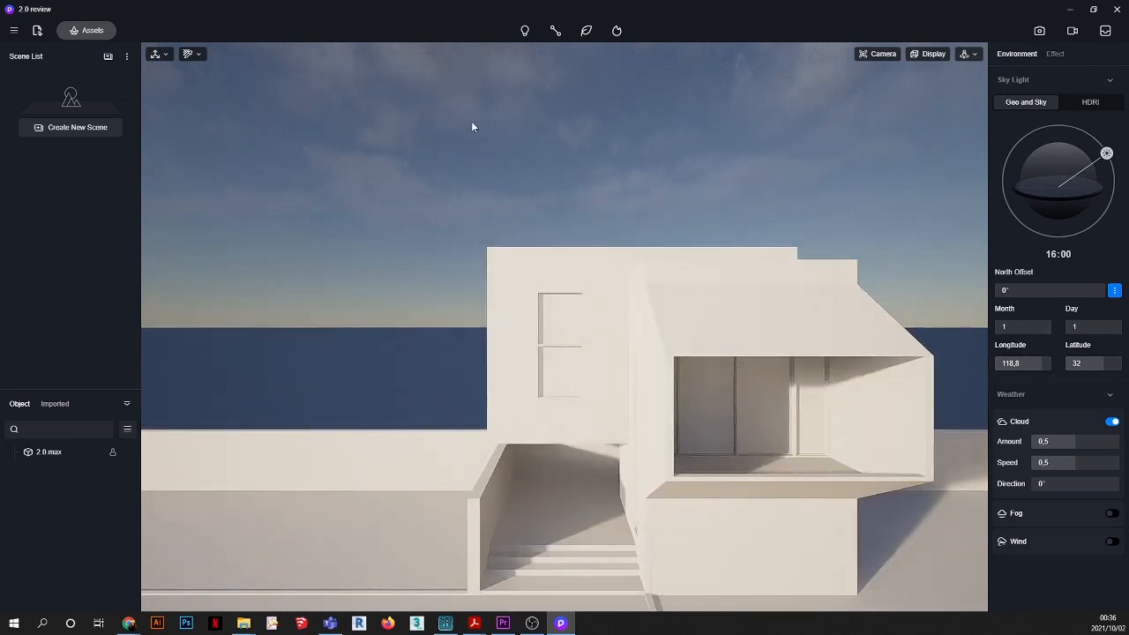
scroll(474, 168, down, 4)
scroll(477, 182, down, 2)
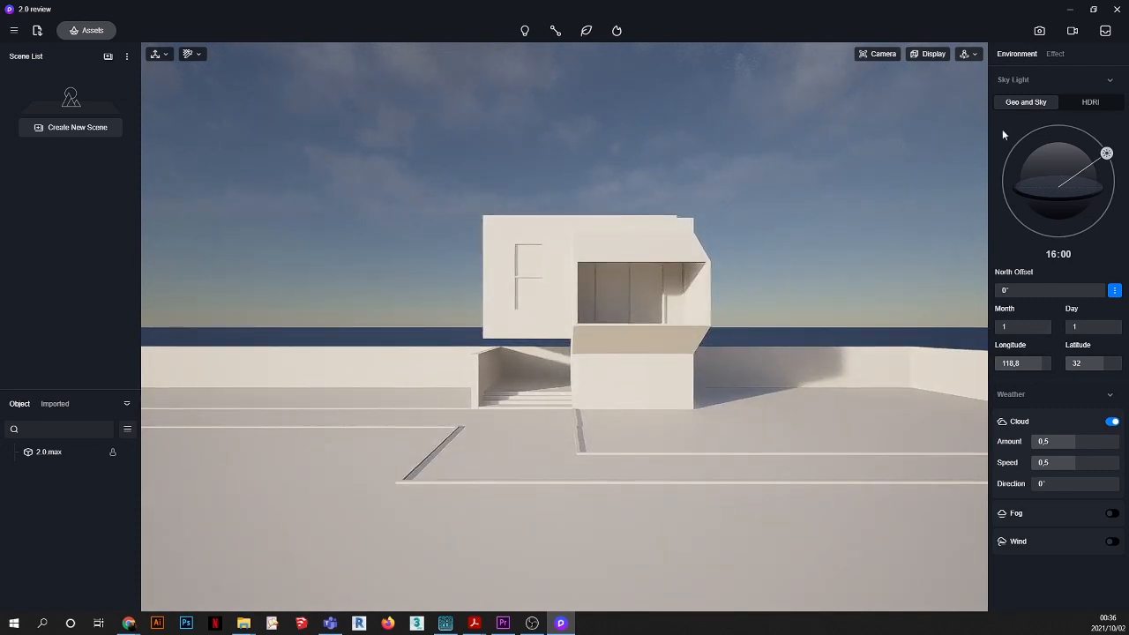
drag(1102, 157, 1016, 140)
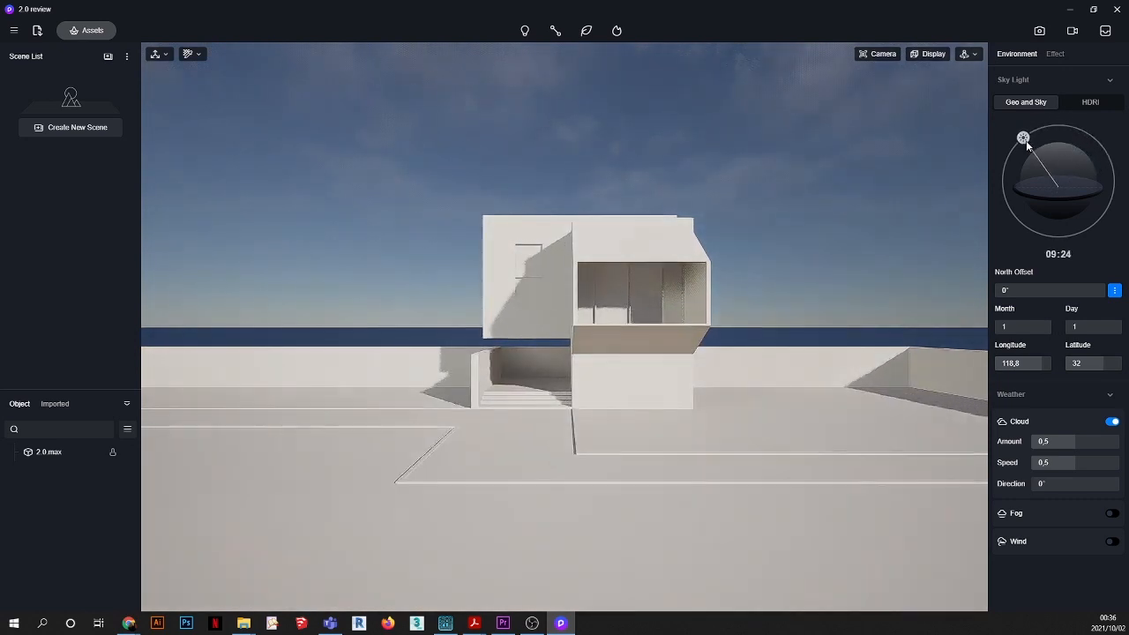
scroll(607, 328, down, 2)
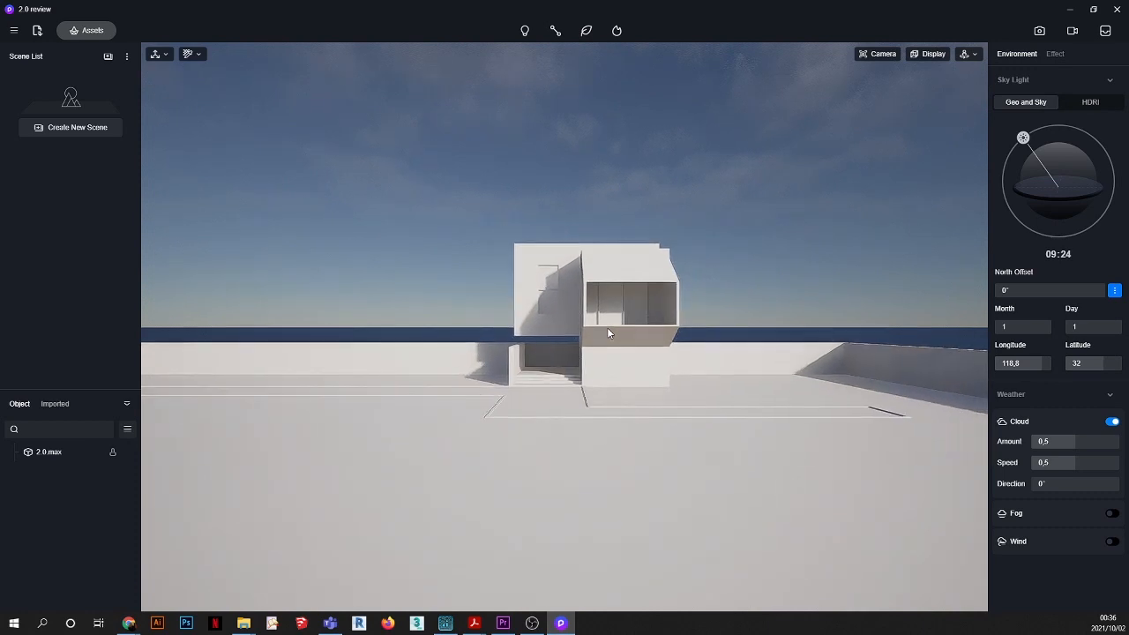
scroll(639, 234, up, 2)
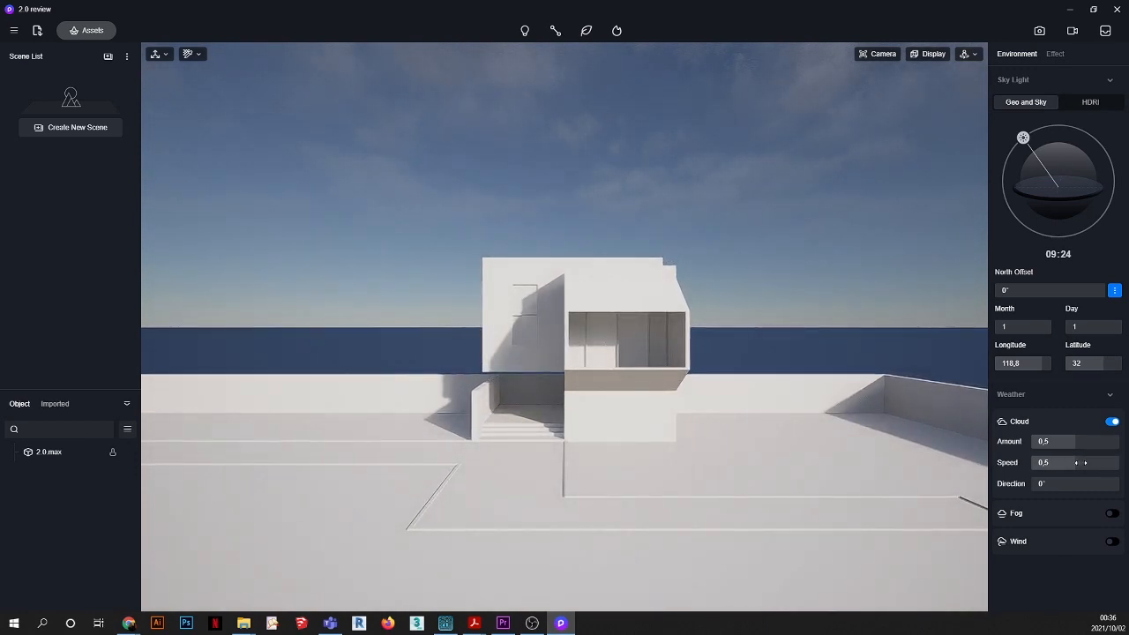
Step: Set the cloud speed to 0,63 and the cloud amount to 0,89
drag(1080, 463, 1109, 441)
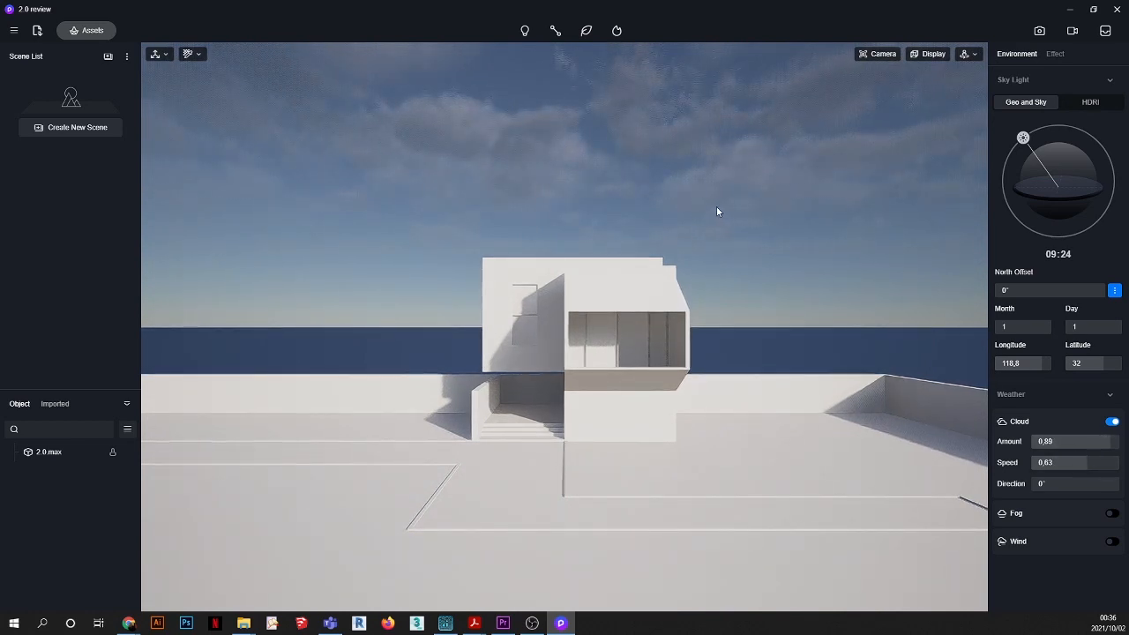
scroll(600, 349, up, 3)
scroll(615, 186, down, 2)
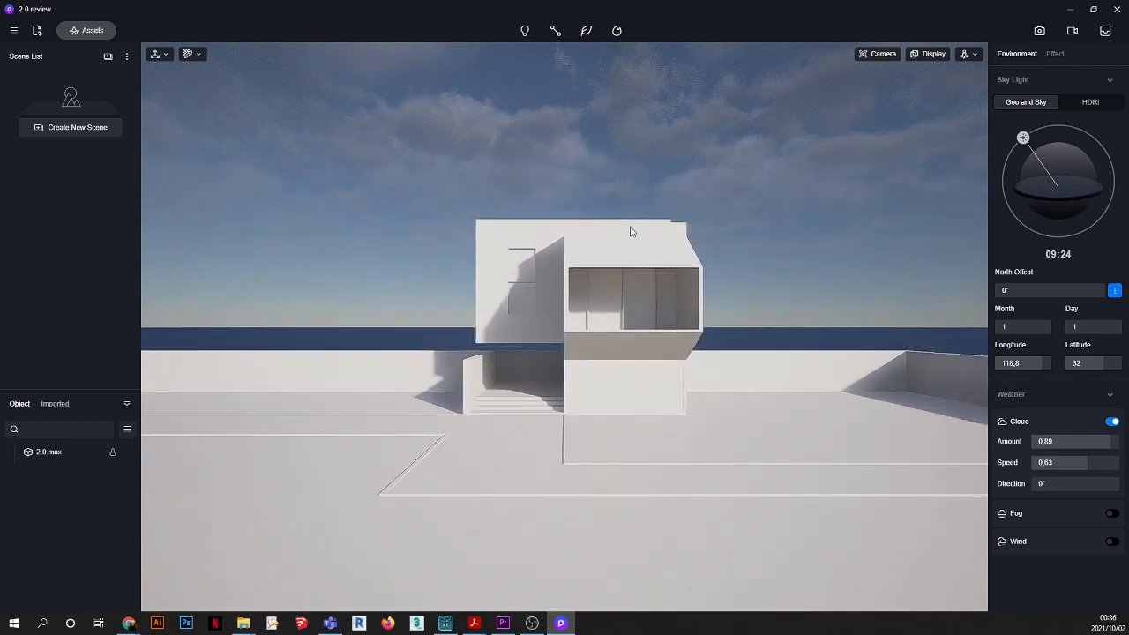
Step: Turn the clouds off and back on twice to compare the sky behind the building
click(1112, 423)
click(1112, 424)
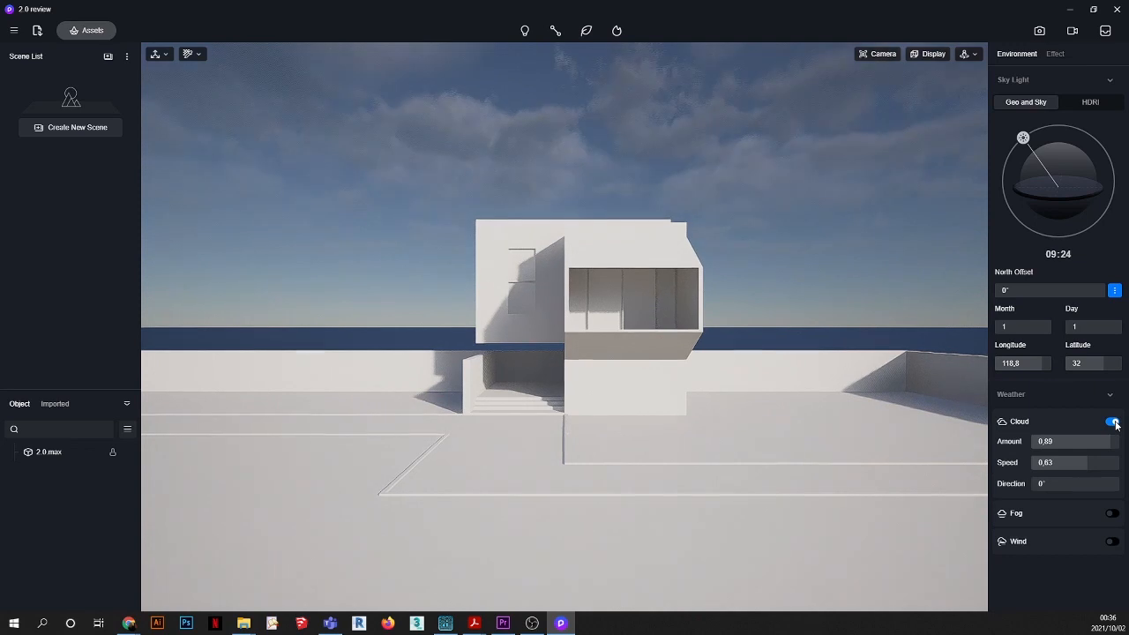
click(1111, 426)
click(1111, 424)
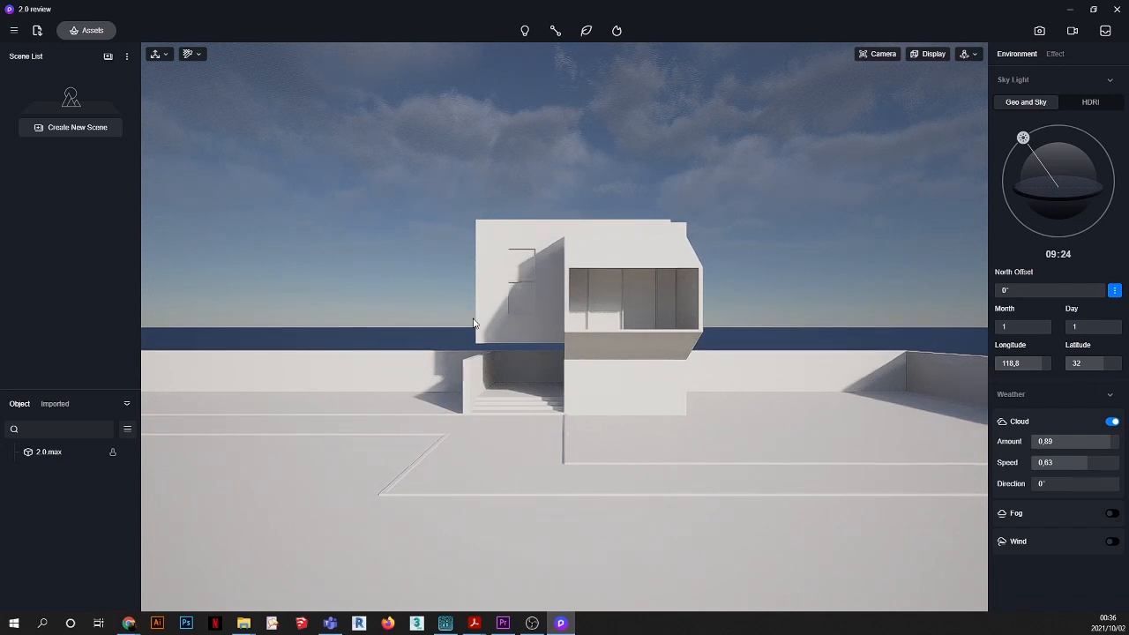
right_drag(474, 324, 497, 310)
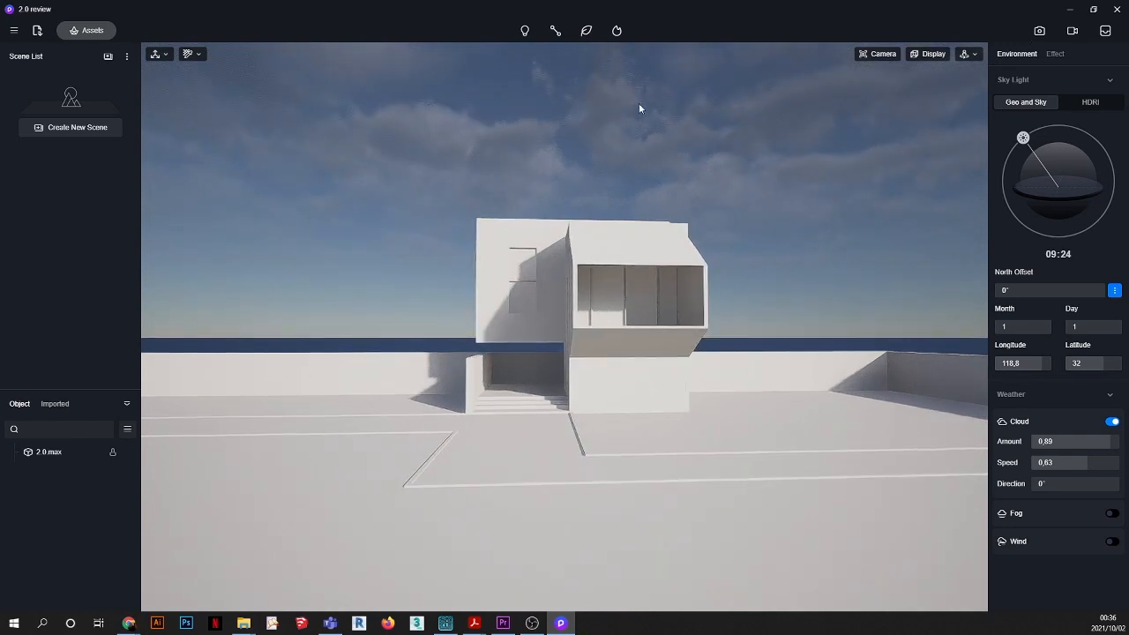
Step: Open the image render settings, inspect the building from different angles in the render frame, and close the settings
click(1040, 32)
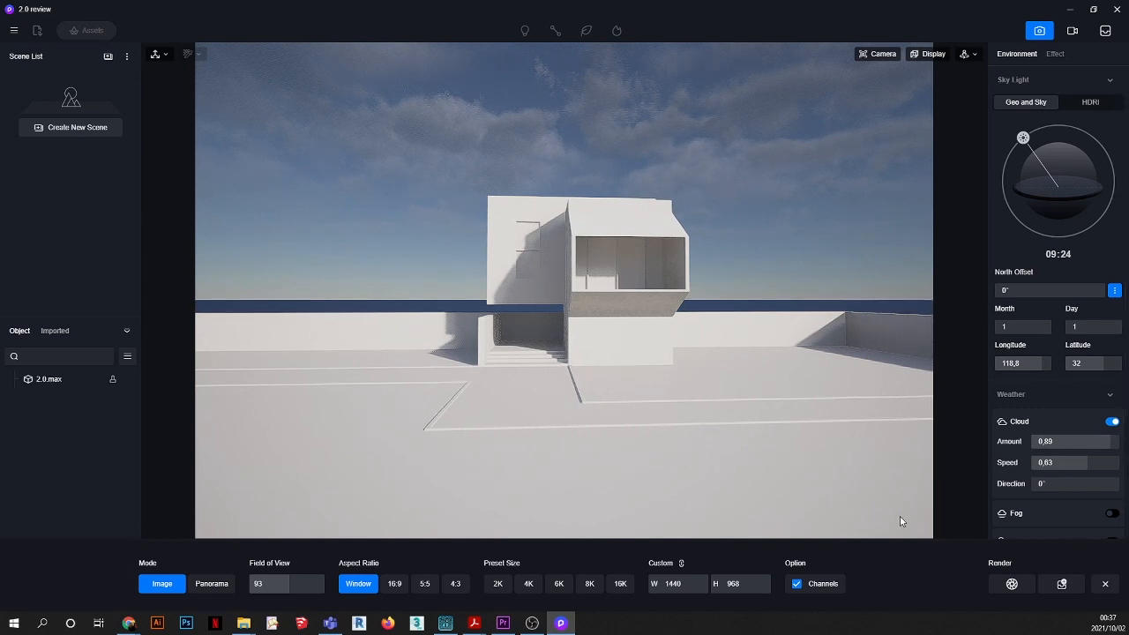
scroll(617, 349, up, 5)
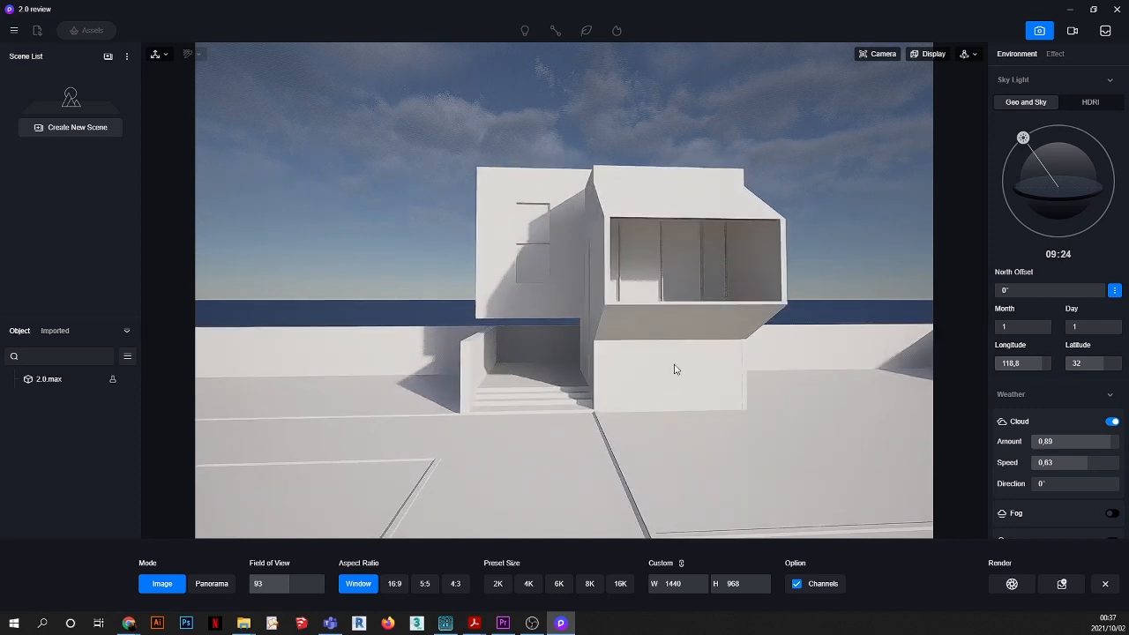
middle_drag(602, 355, 651, 393)
scroll(687, 293, down, 3)
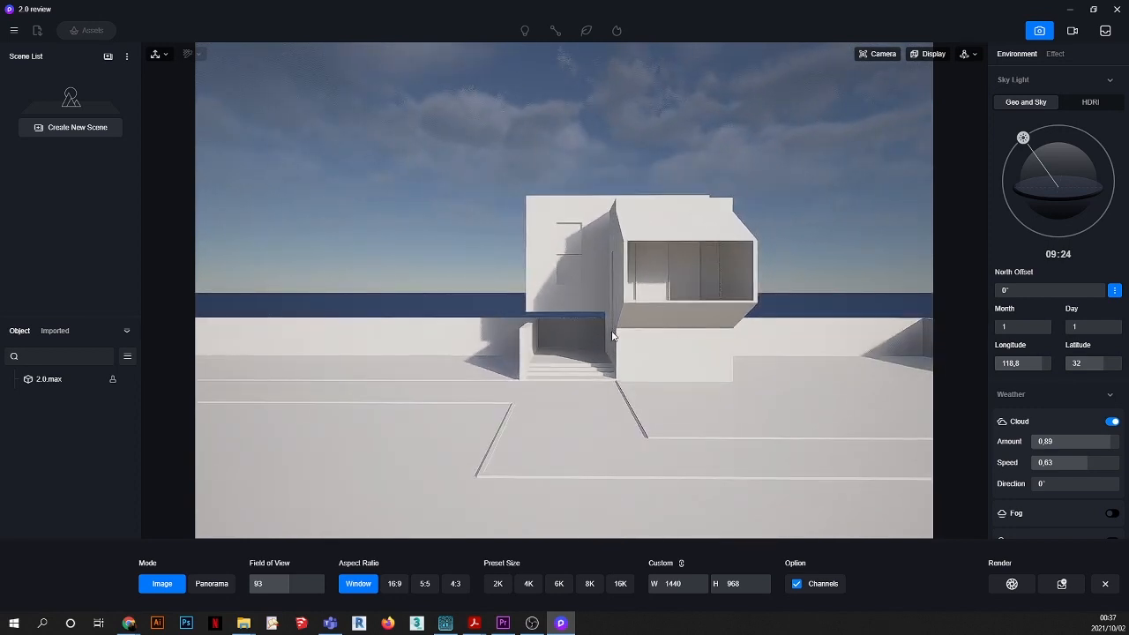
middle_drag(612, 333, 648, 343)
scroll(589, 341, up, 4)
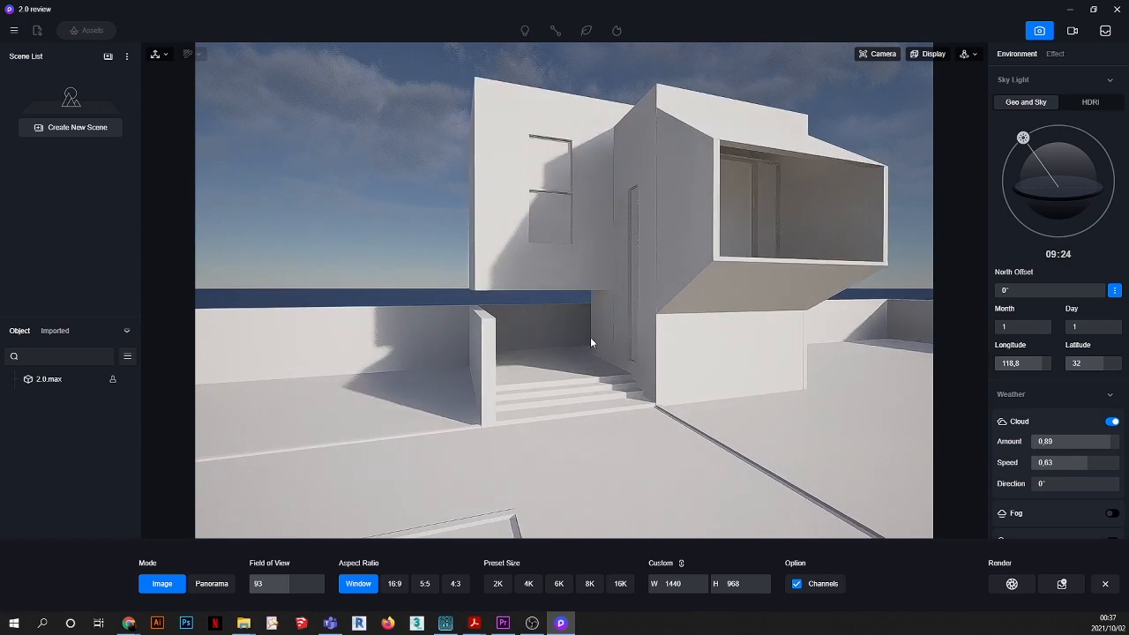
scroll(590, 339, down, 4)
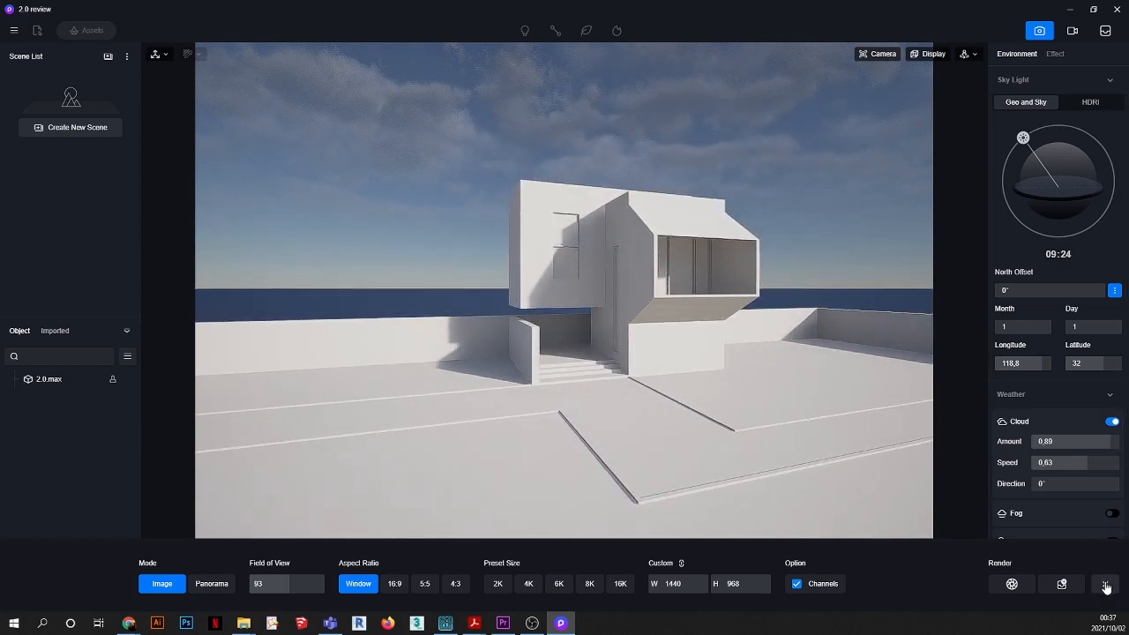
click(1106, 587)
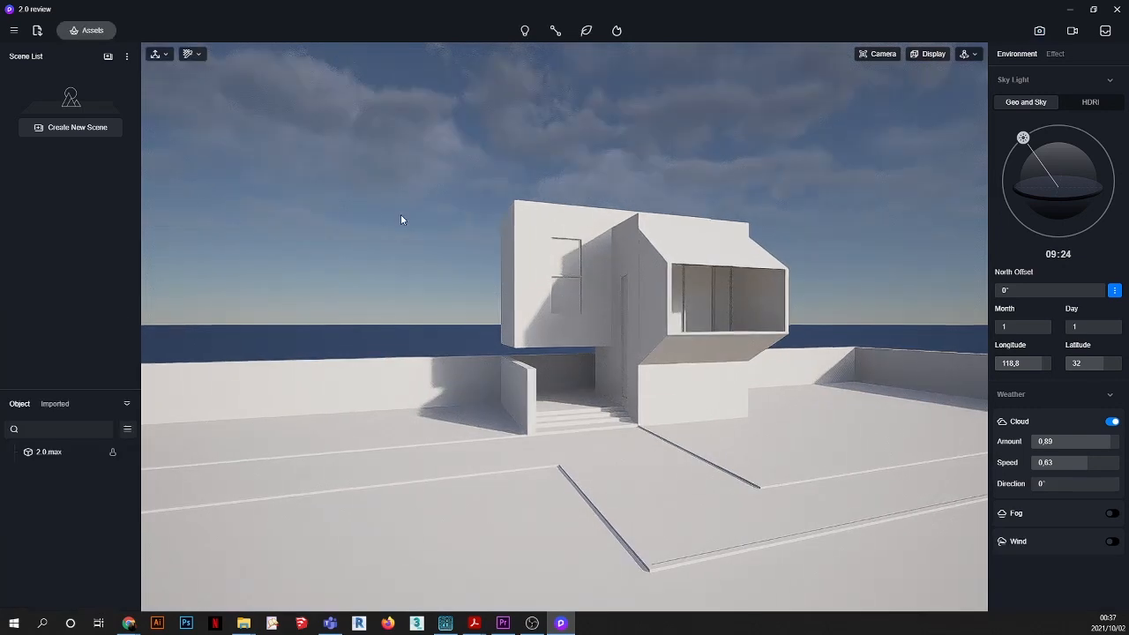
right_drag(533, 263, 421, 254)
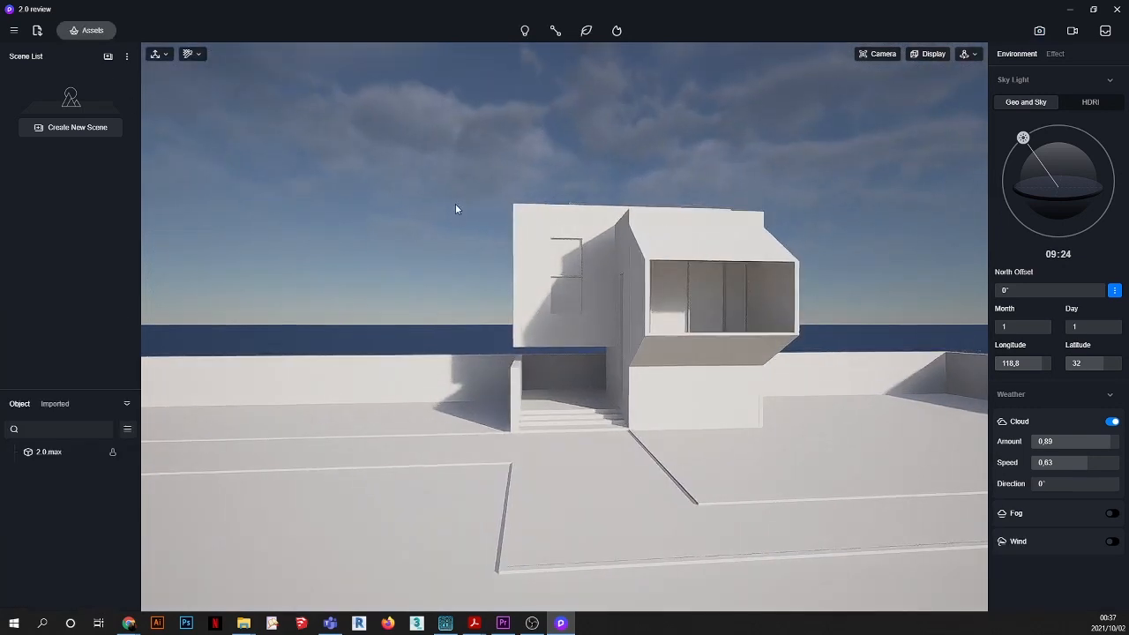
scroll(455, 204, down, 2)
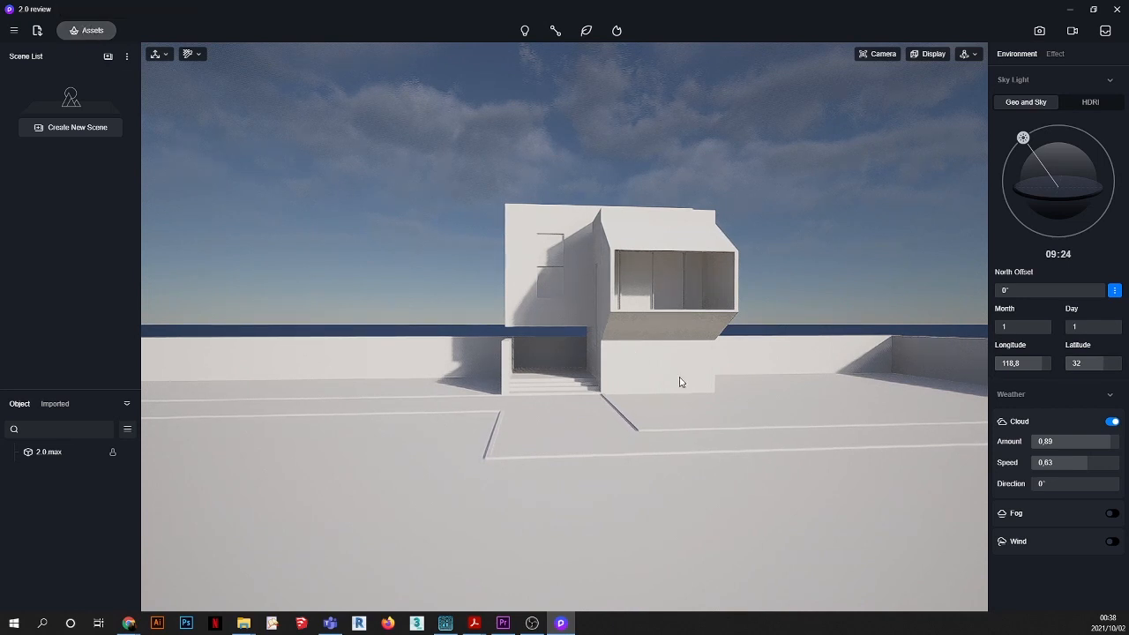
scroll(696, 343, up, 5)
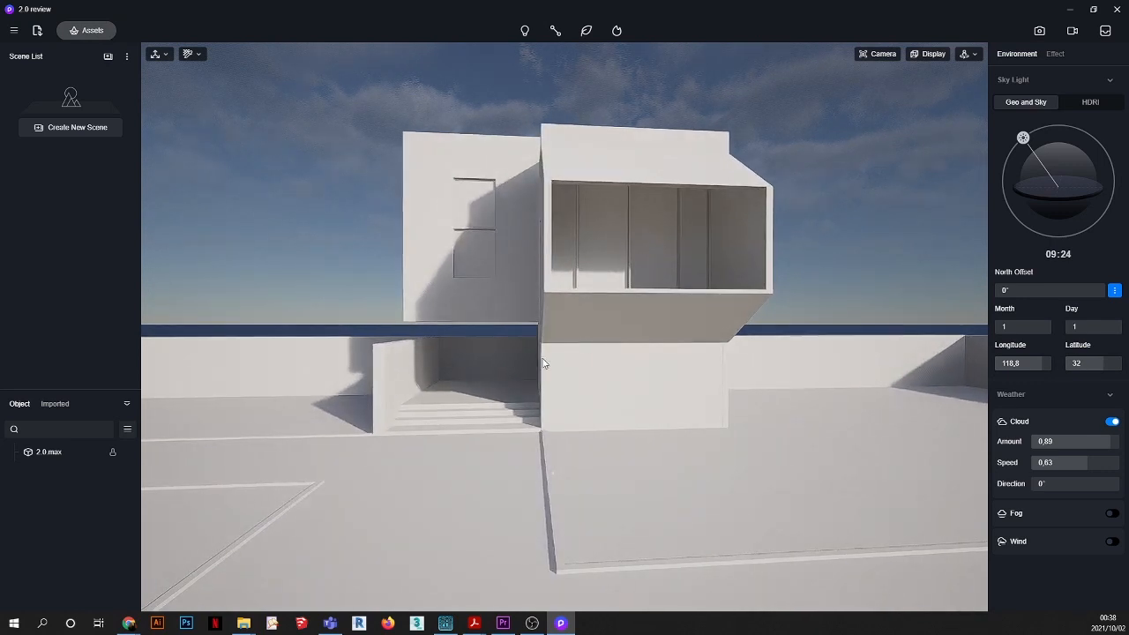
right_drag(595, 385, 638, 391)
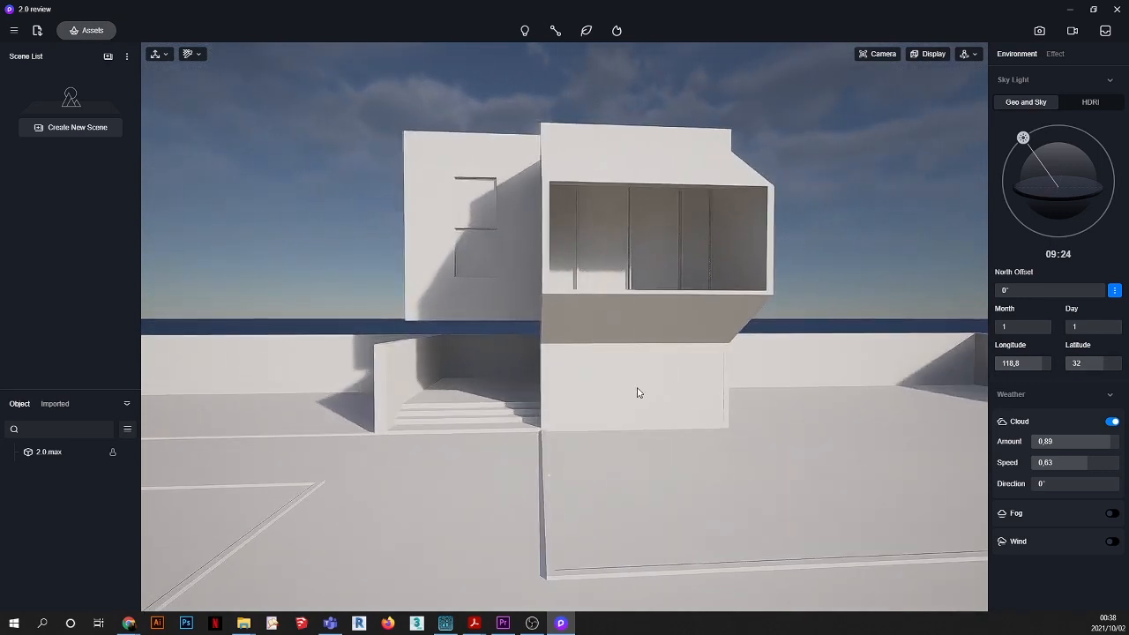
Step: Open the online asset library, search the models for "table" and browse the results
click(82, 30)
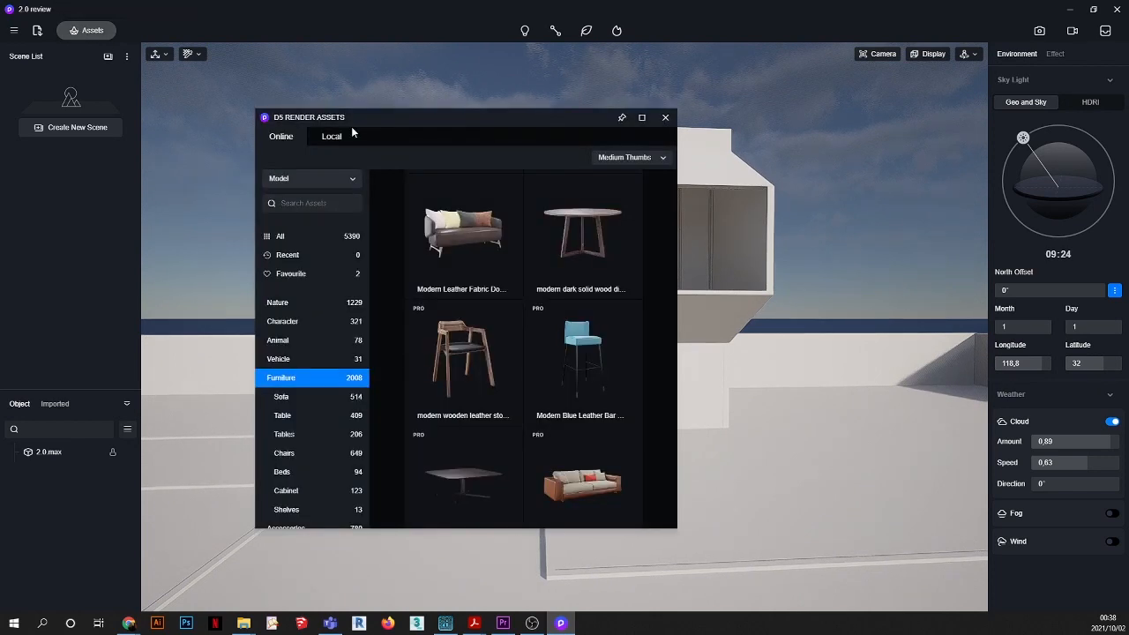
click(304, 204)
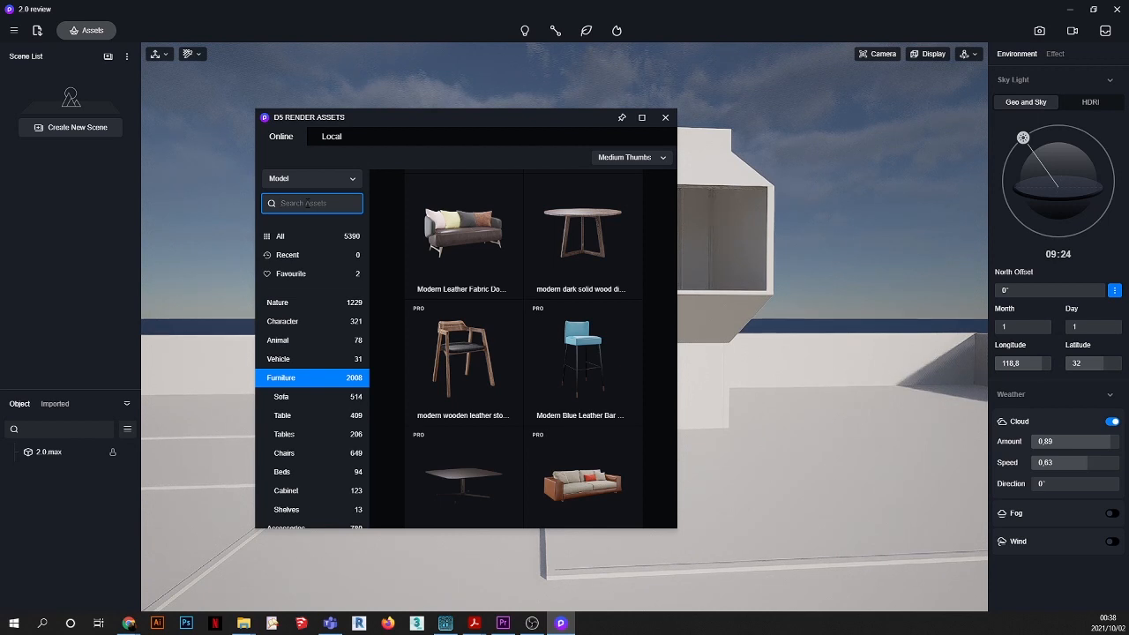
text(TA)
key(BackSpace)
key(BackSpace)
text(b)
click(271, 203)
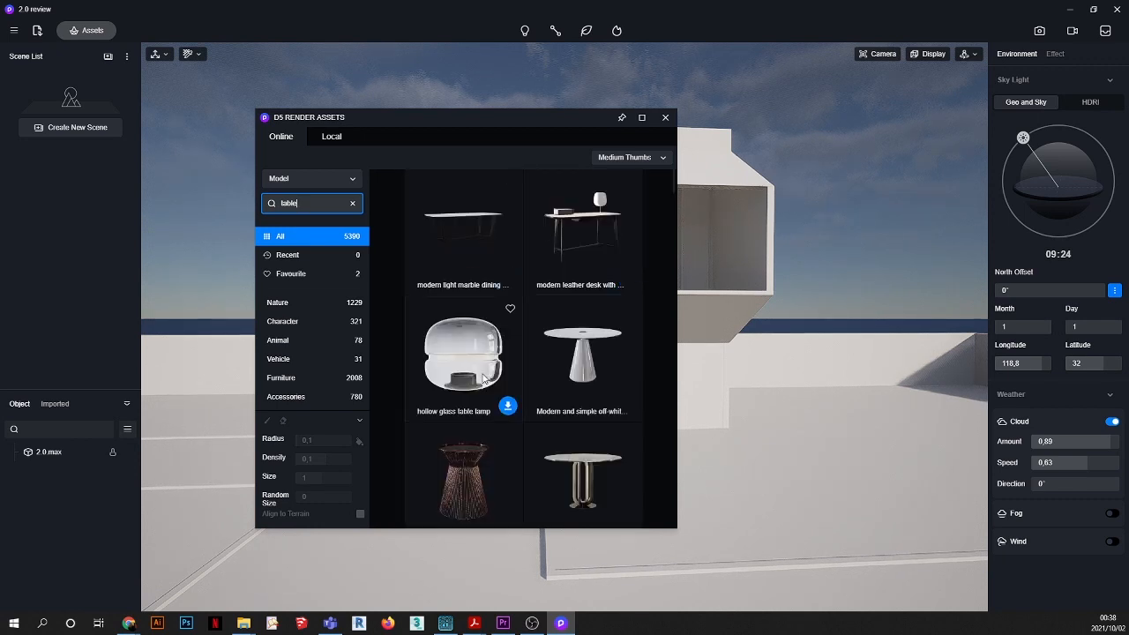
scroll(481, 375, down, 3)
scroll(482, 375, down, 3)
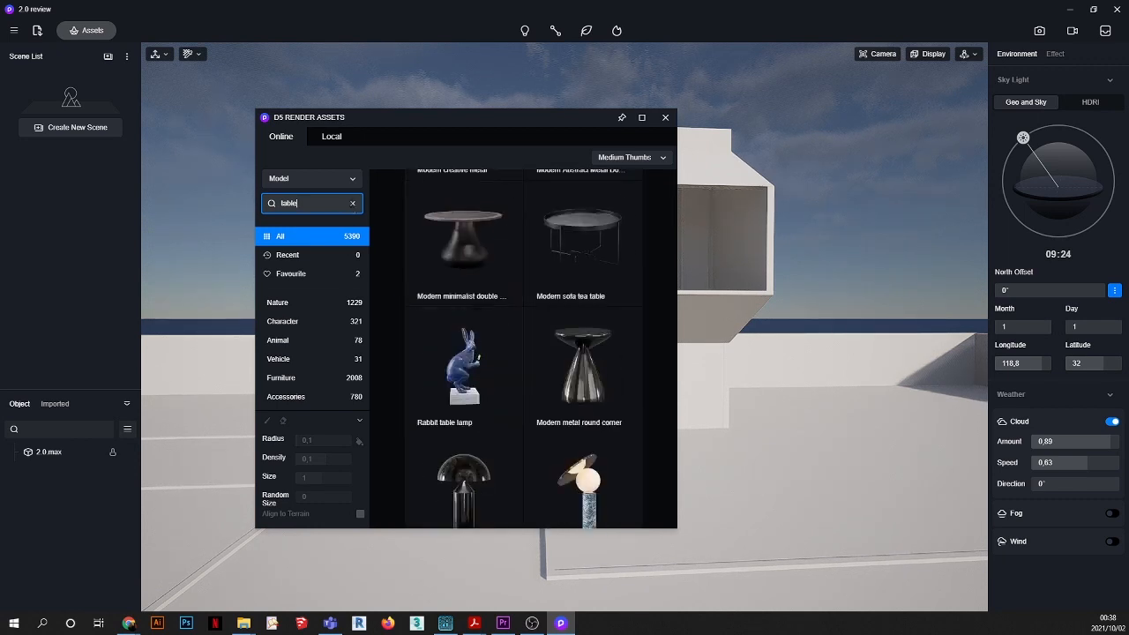
Step: Switch the asset library to materials, search for "tile", browse the results and clear the search
click(352, 203)
click(298, 176)
click(287, 222)
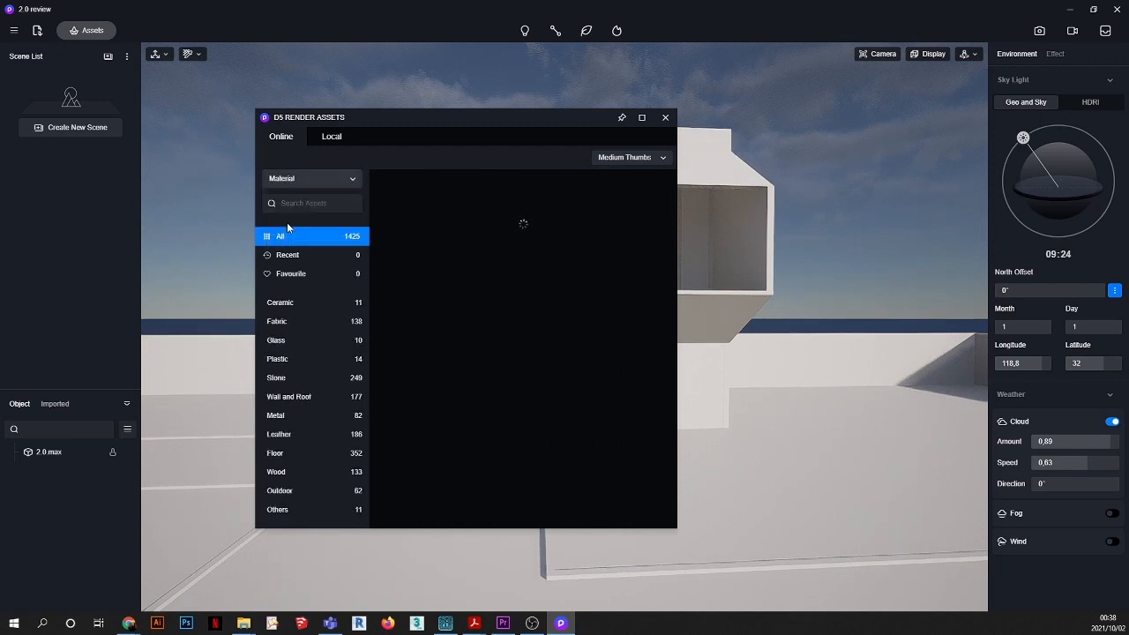
click(282, 202)
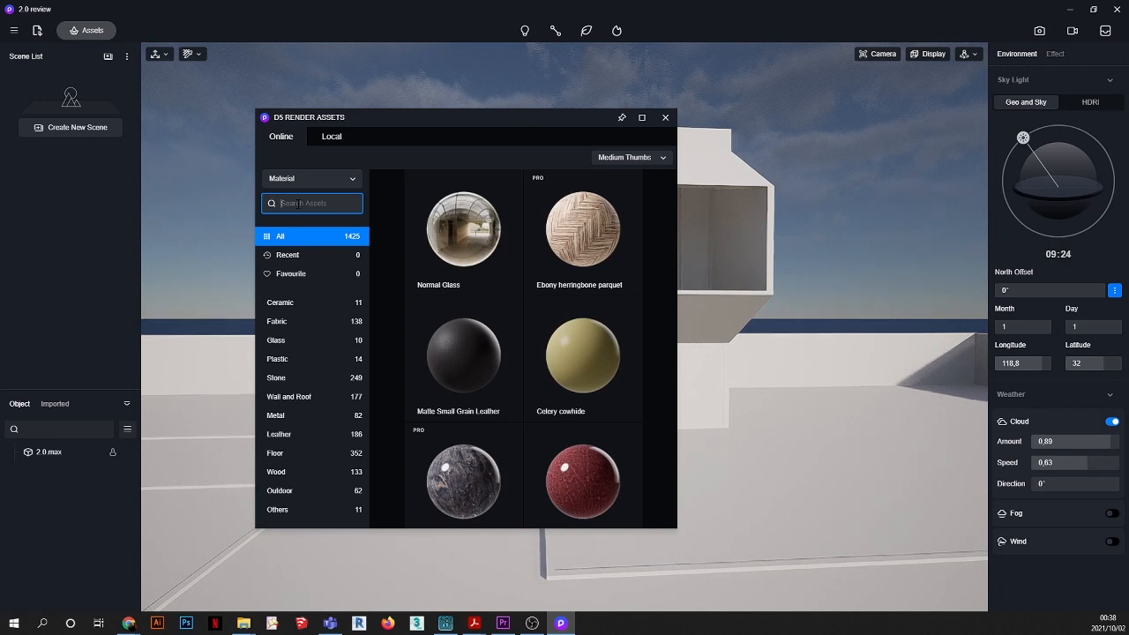
text(tile)
click(273, 204)
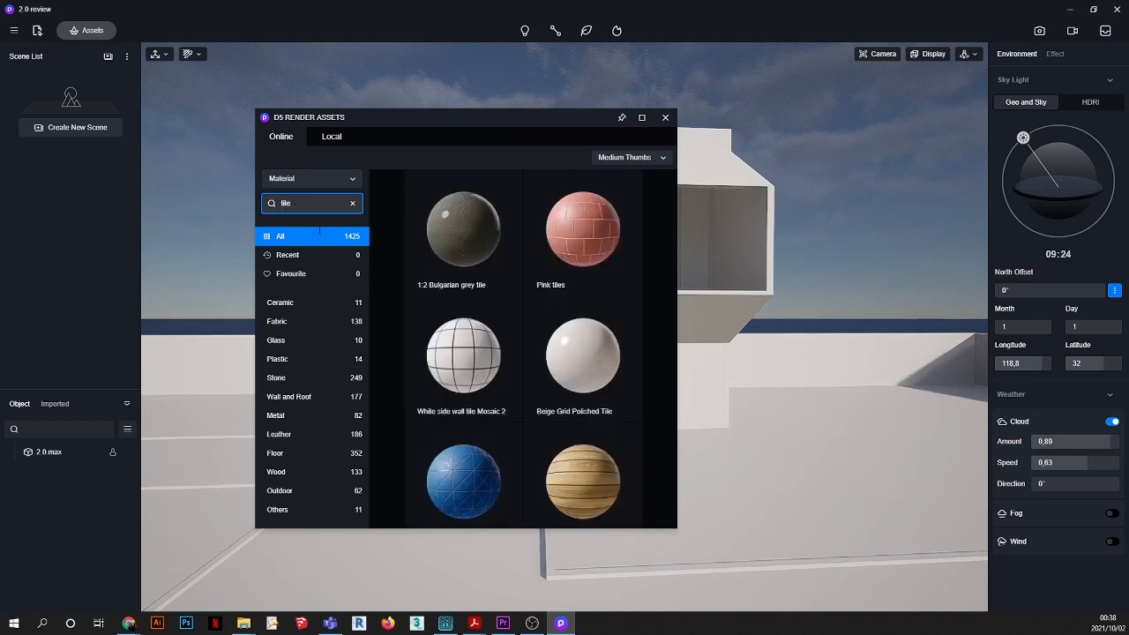
scroll(496, 327, down, 10)
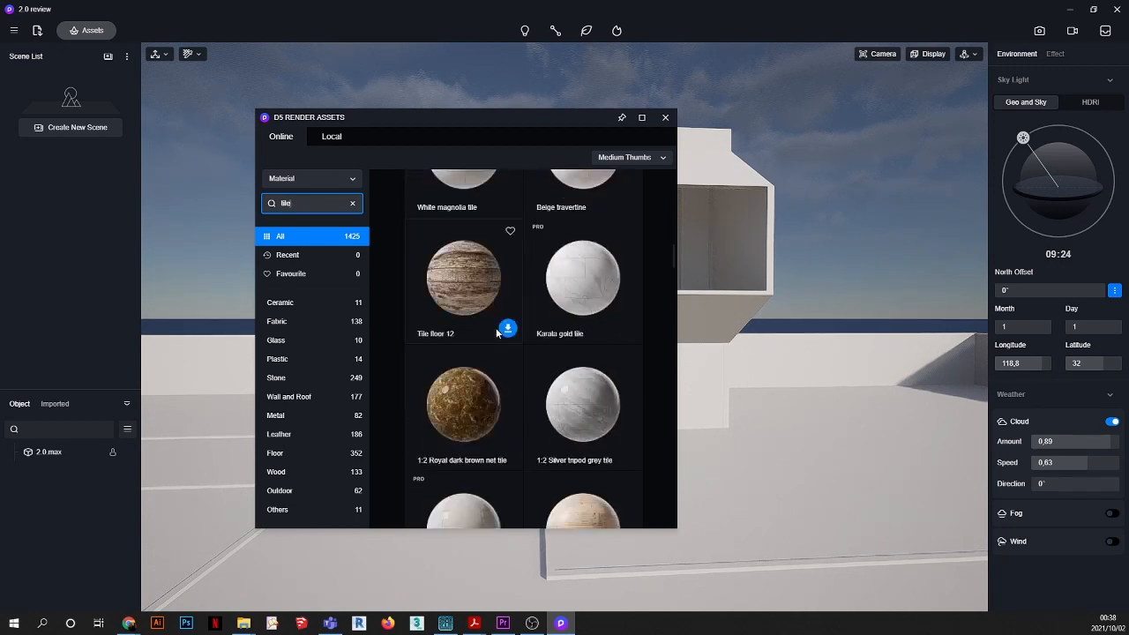
scroll(495, 327, down, 2)
click(353, 204)
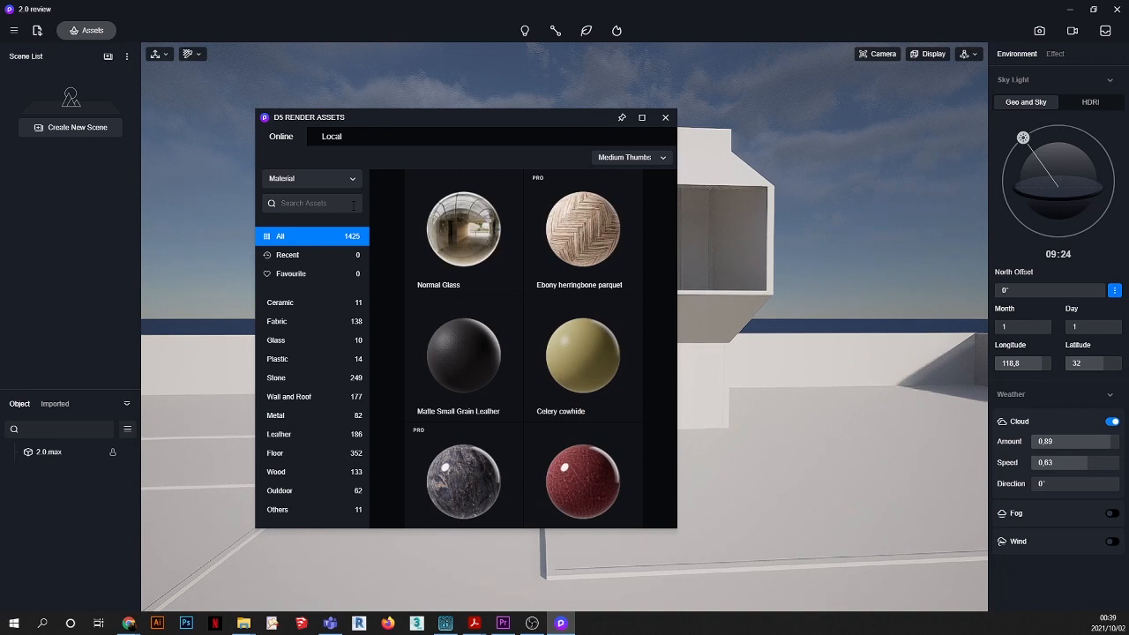
Step: Switch the asset library back to models and mark the Platanus orientalis tree as a favourite
click(297, 182)
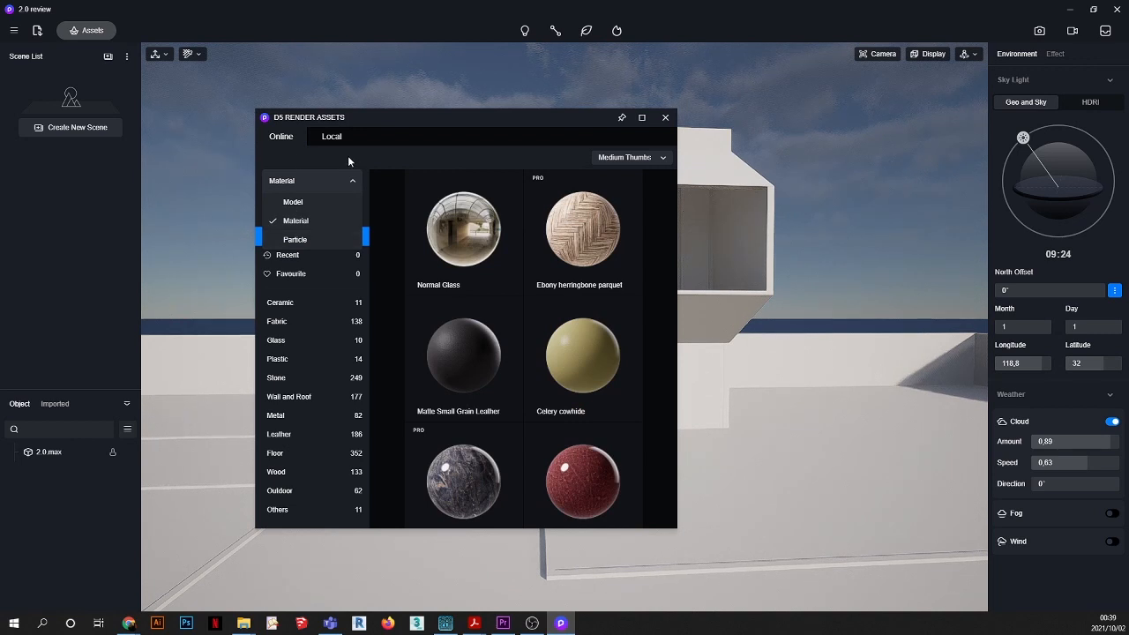
click(294, 202)
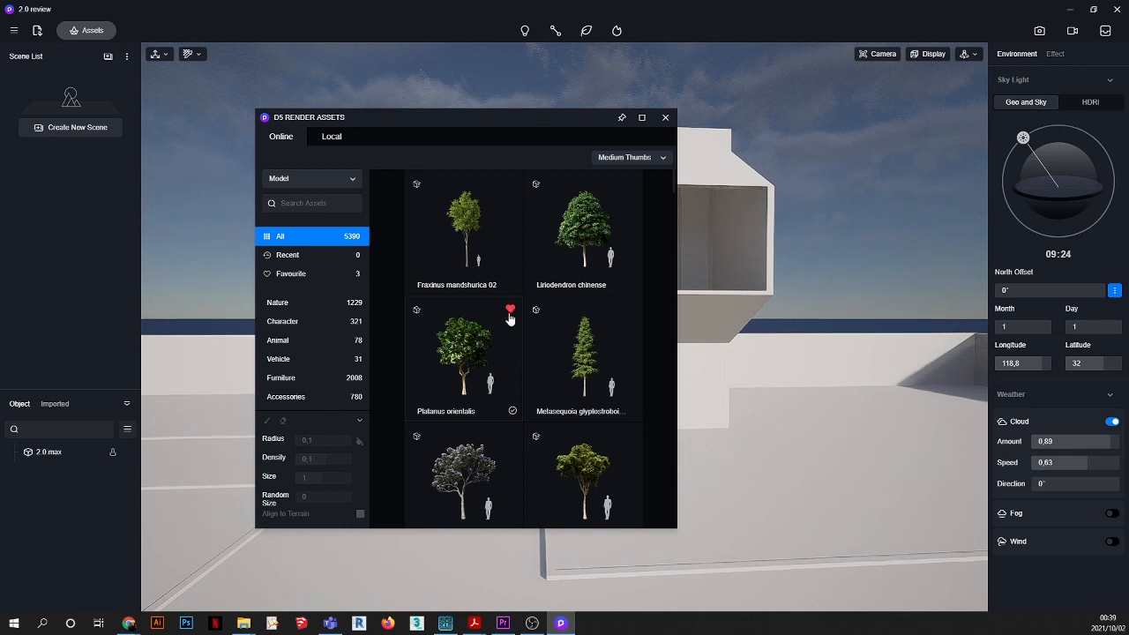
scroll(498, 365, down, 1)
scroll(498, 365, up, 1)
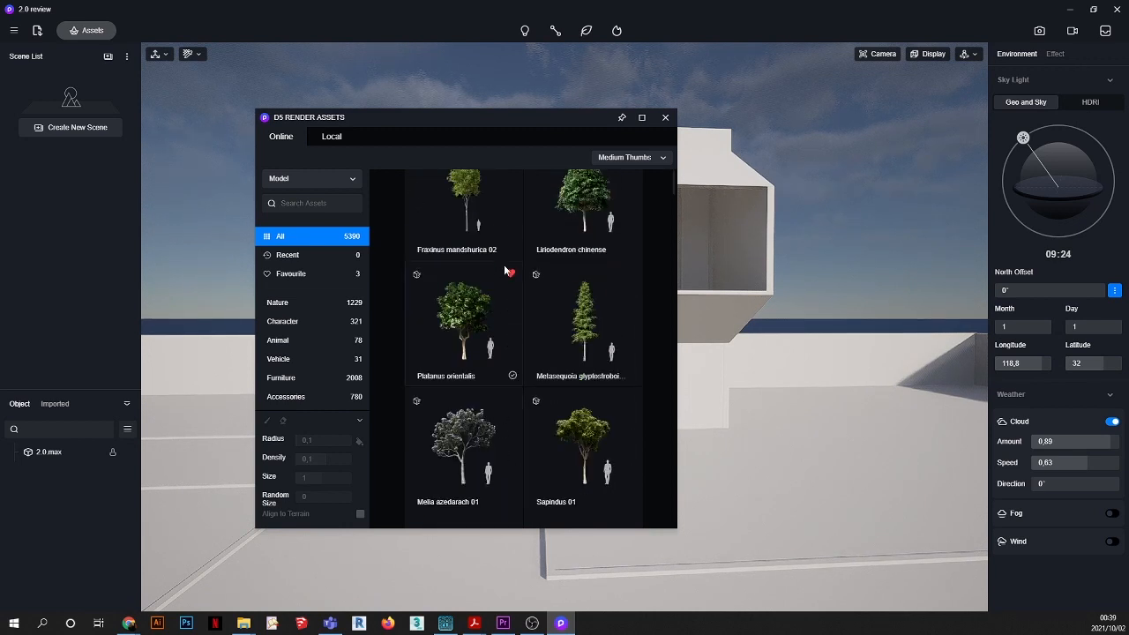
Step: Browse all models in the asset library with its window maximized, and restore the window to a smaller size over the viewport
scroll(503, 344, down, 4)
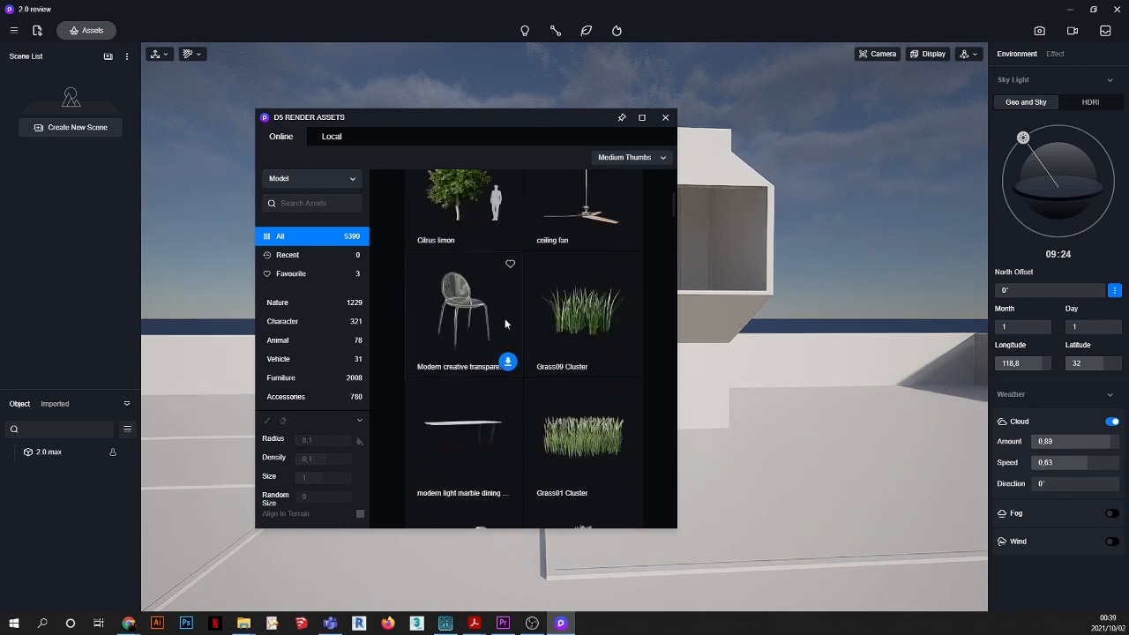
scroll(504, 324, up, 3)
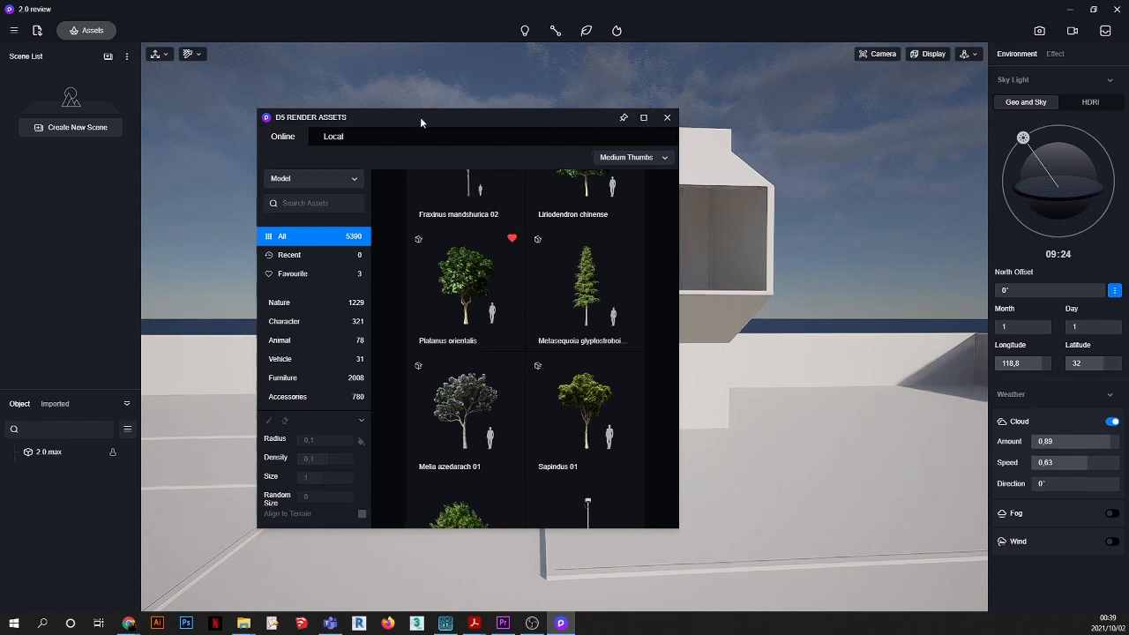
drag(418, 118, 460, 86)
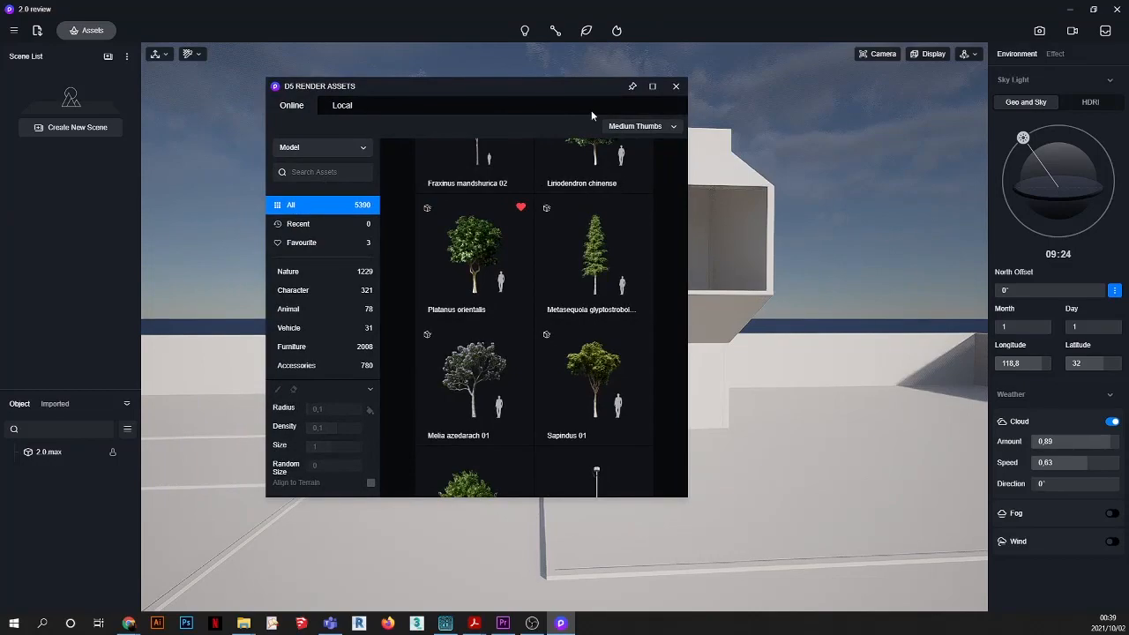
click(652, 85)
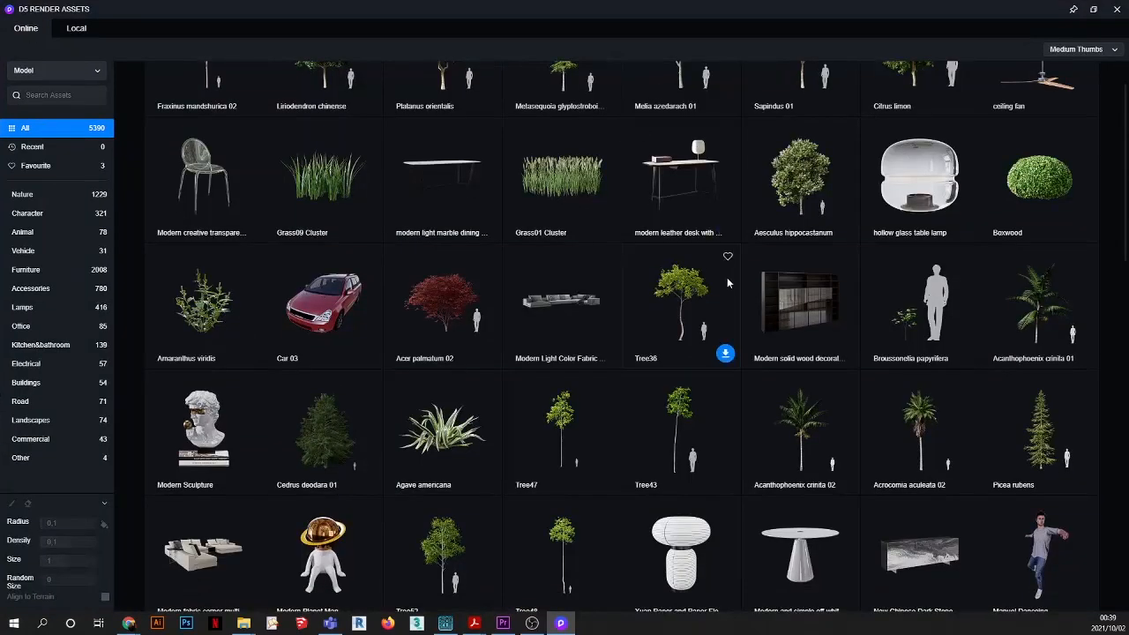
scroll(493, 251, down, 12)
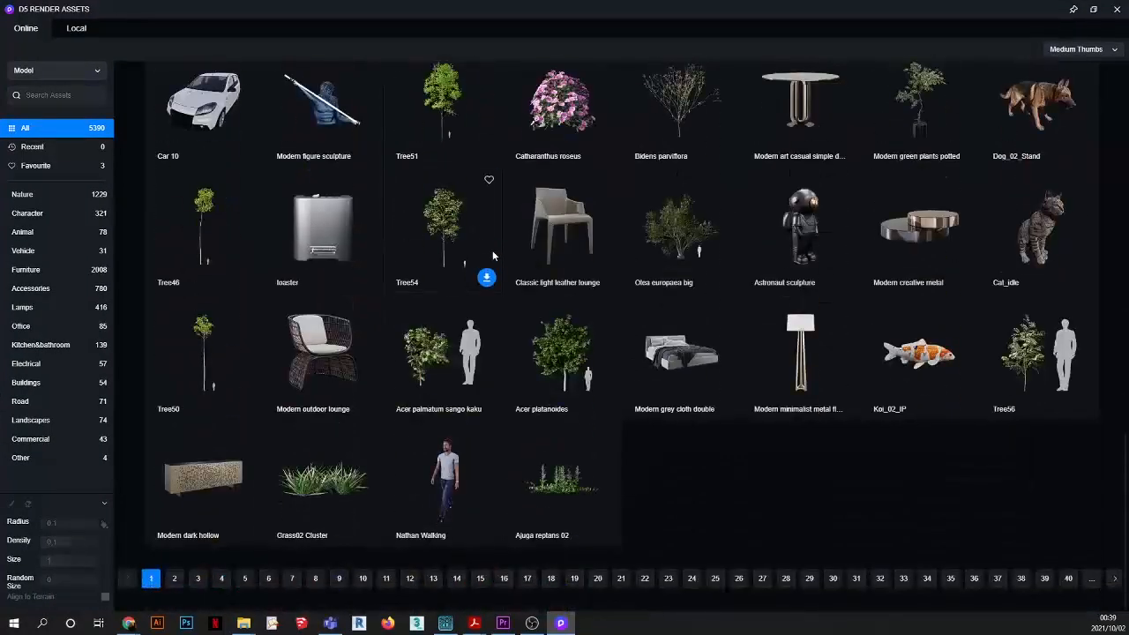
scroll(492, 255, up, 12)
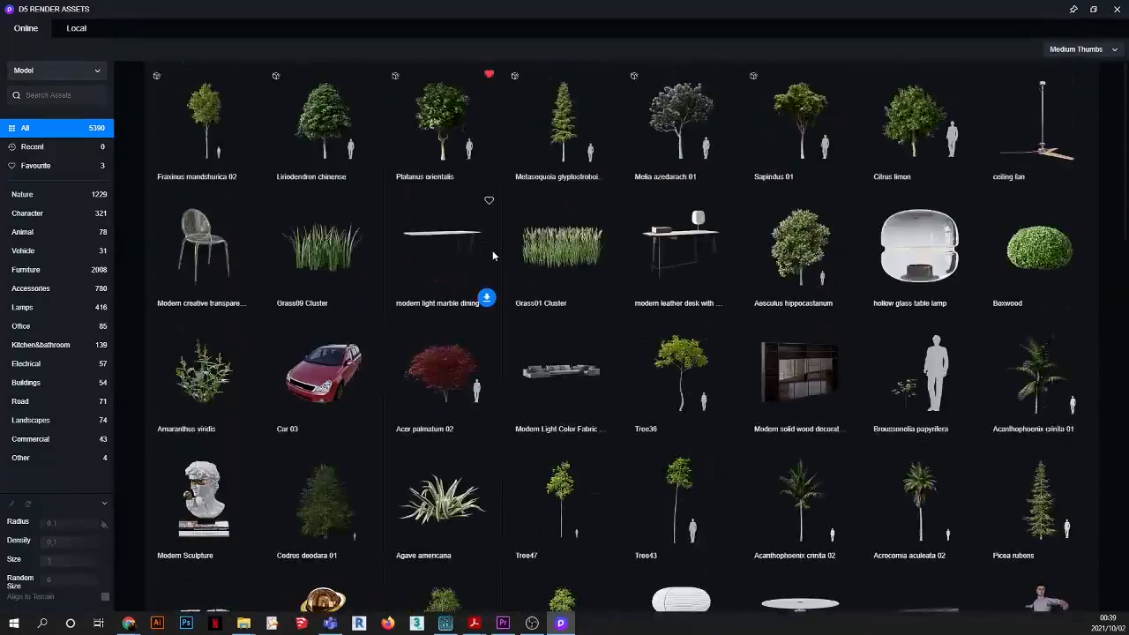
click(1093, 12)
drag(557, 94, 607, 89)
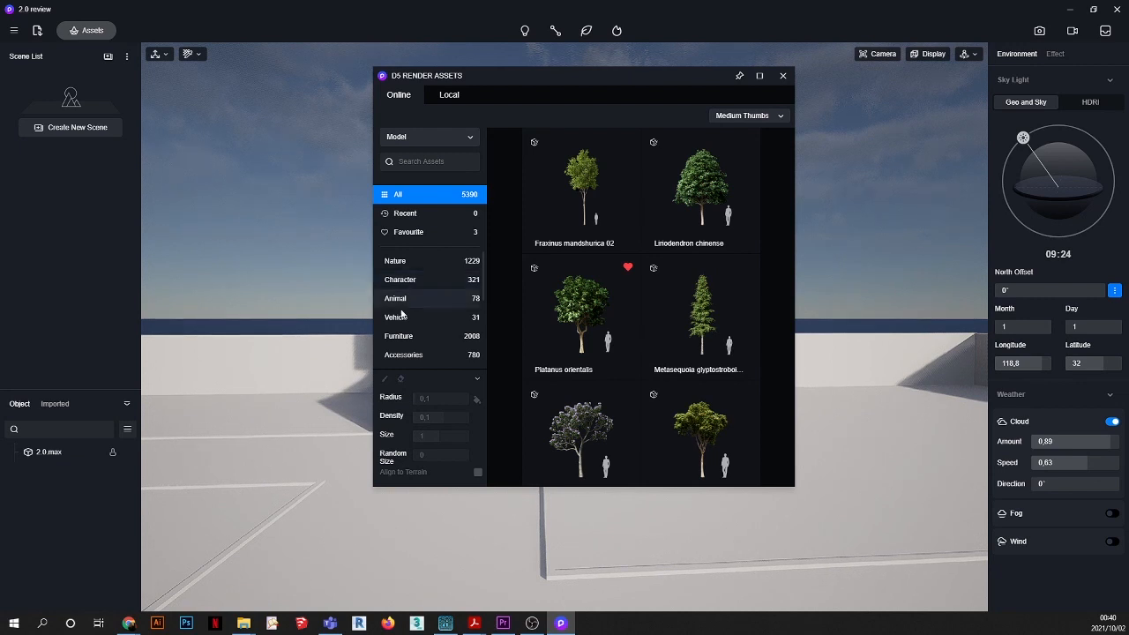
Step: Show the Buildings category of the online models and browse its buildings
scroll(401, 318, down, 2)
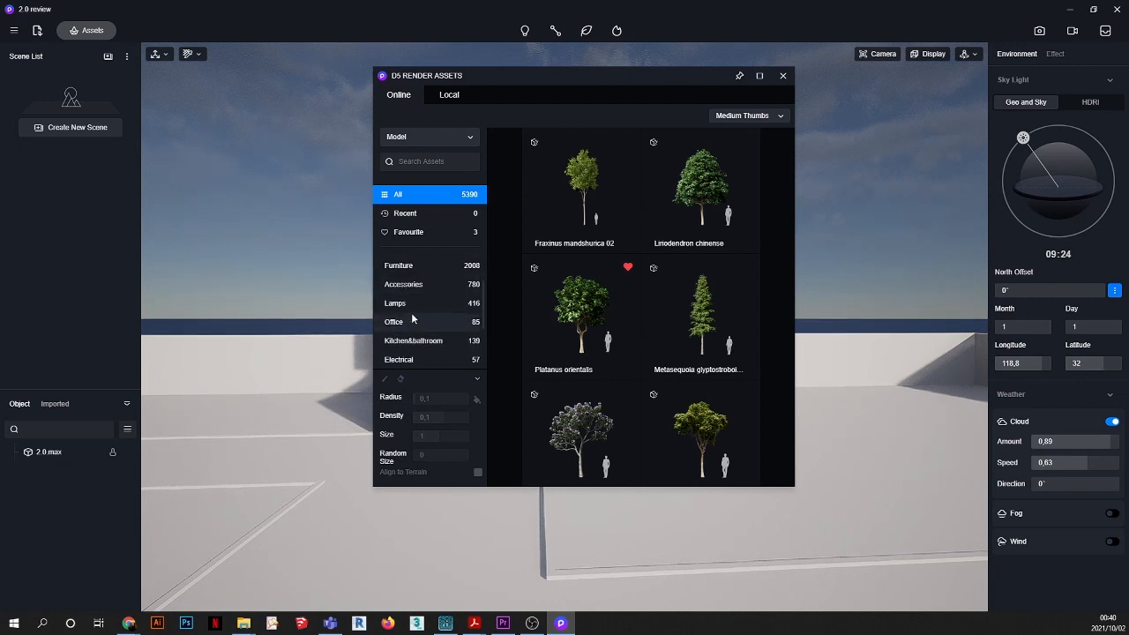
scroll(411, 316, down, 2)
scroll(411, 312, up, 2)
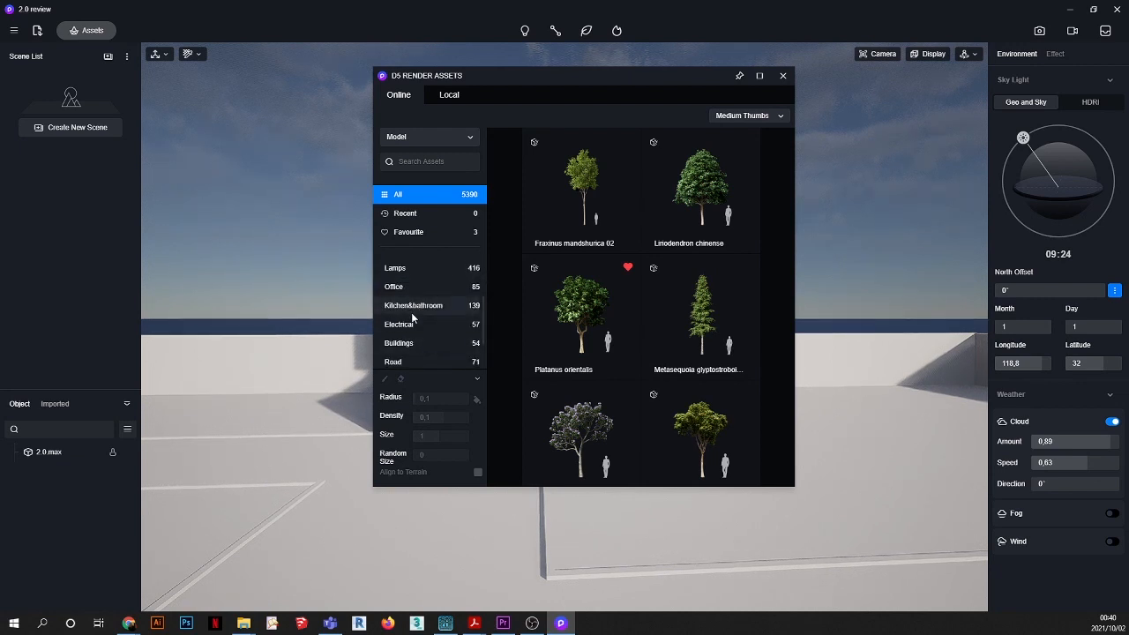
click(408, 345)
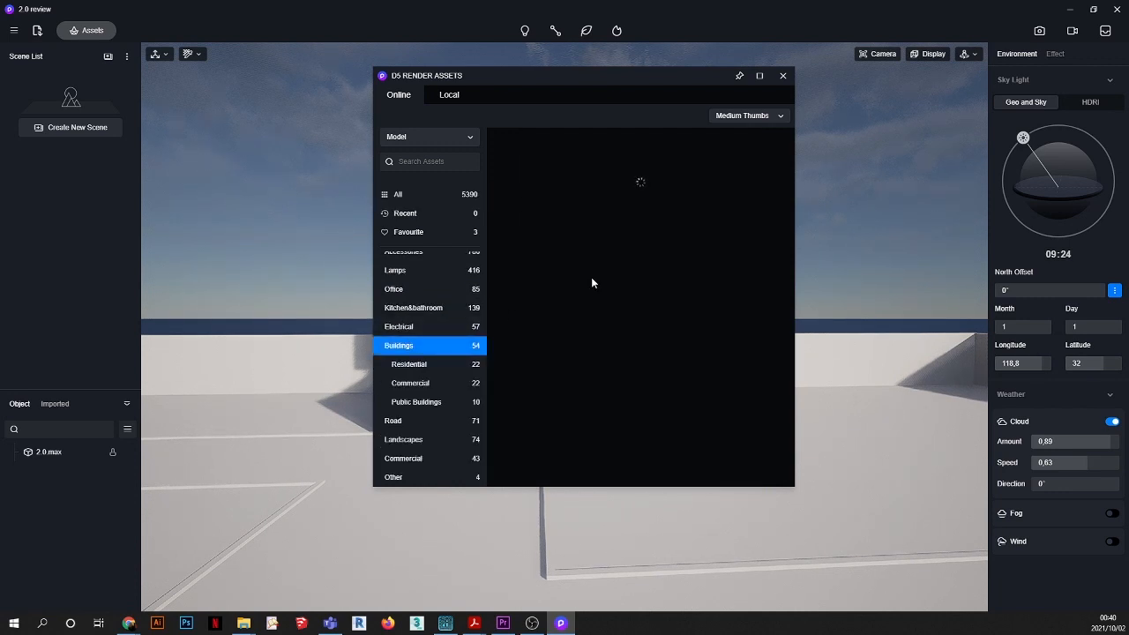
mouse_move(624, 281)
scroll(625, 279, down, 10)
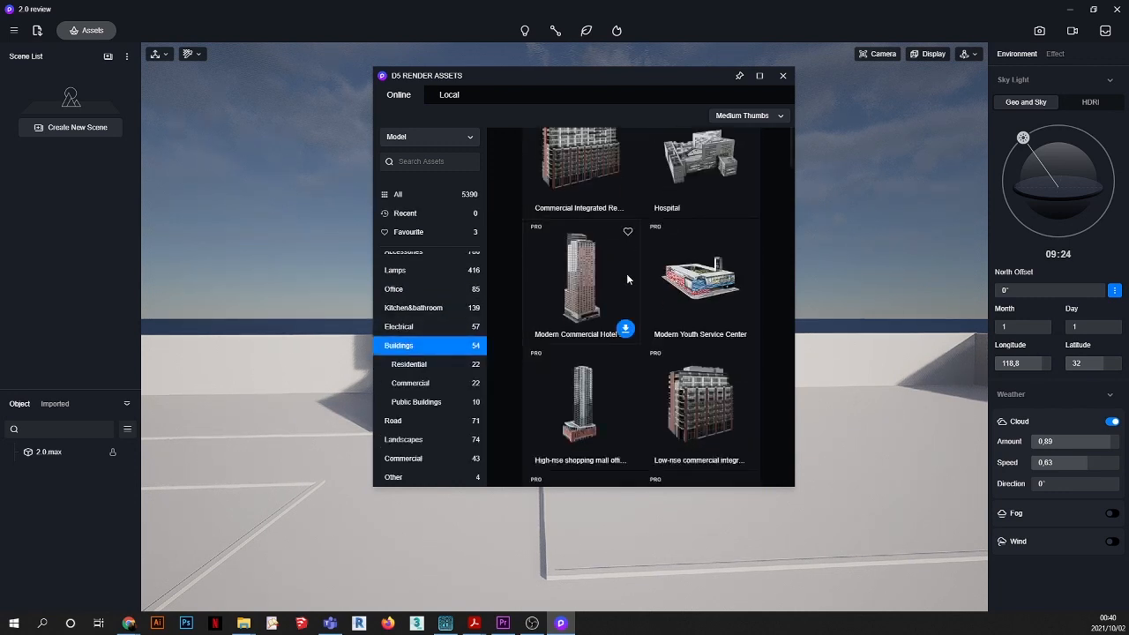
scroll(627, 280, down, 15)
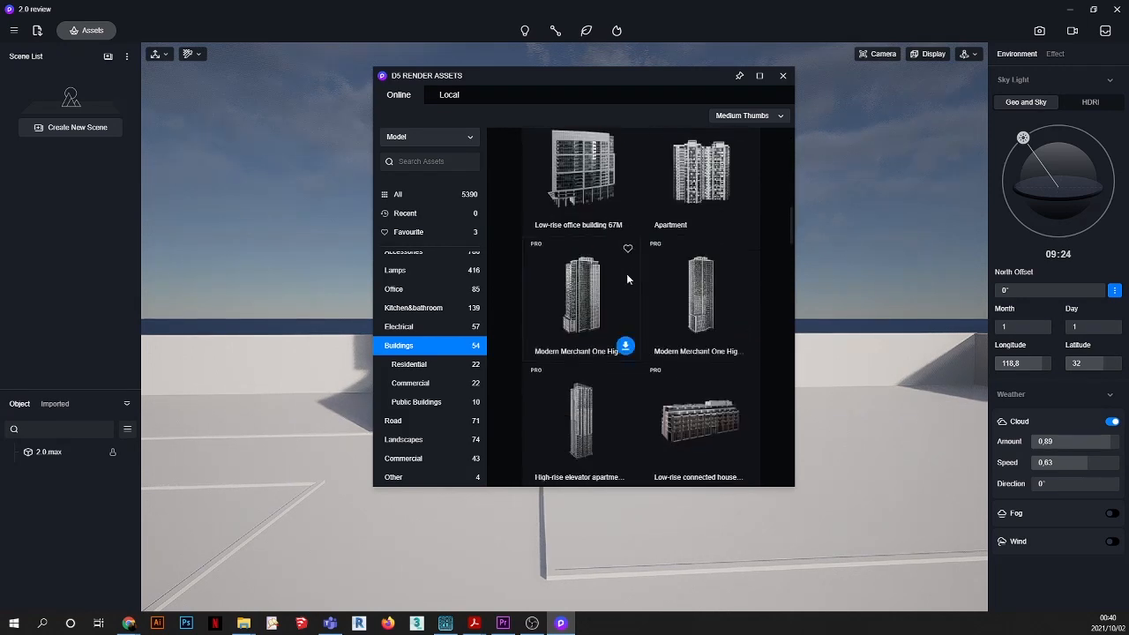
scroll(627, 275, down, 8)
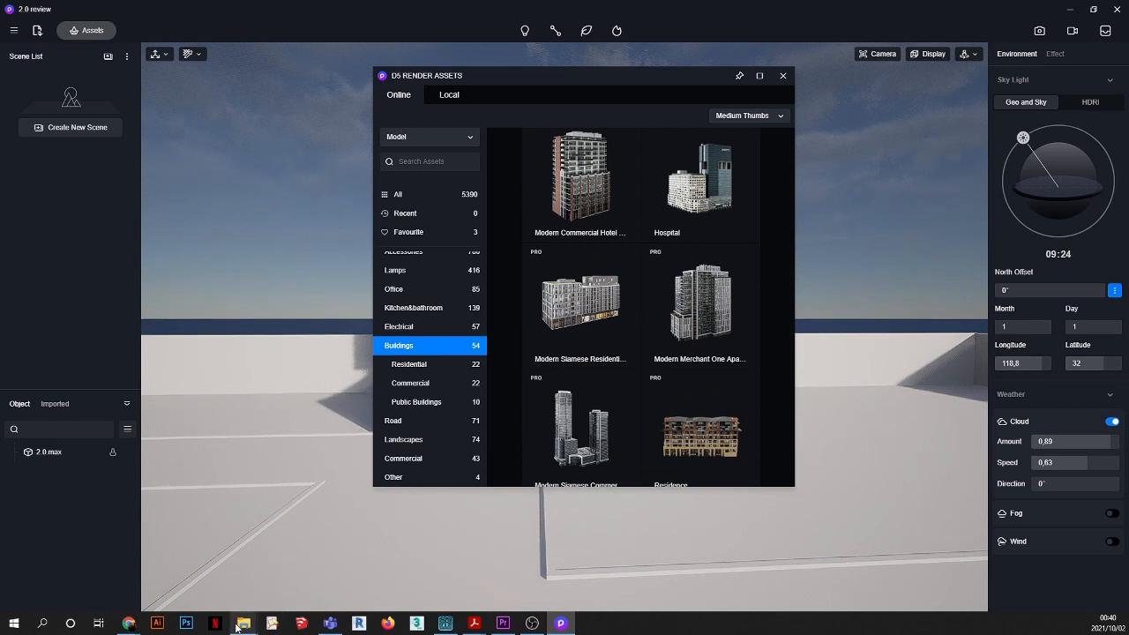
Step: Minimize the on the water.jpg image and browse the Buildings models to the end of the list
mouse_move(244, 622)
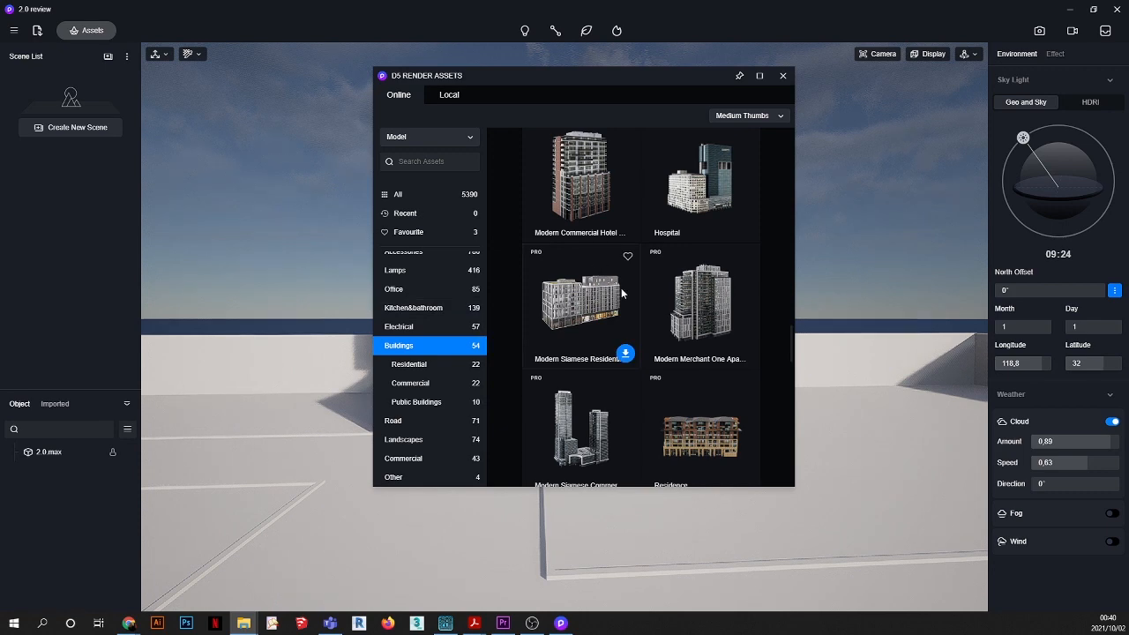
scroll(621, 287, down, 3)
scroll(621, 287, down, 10)
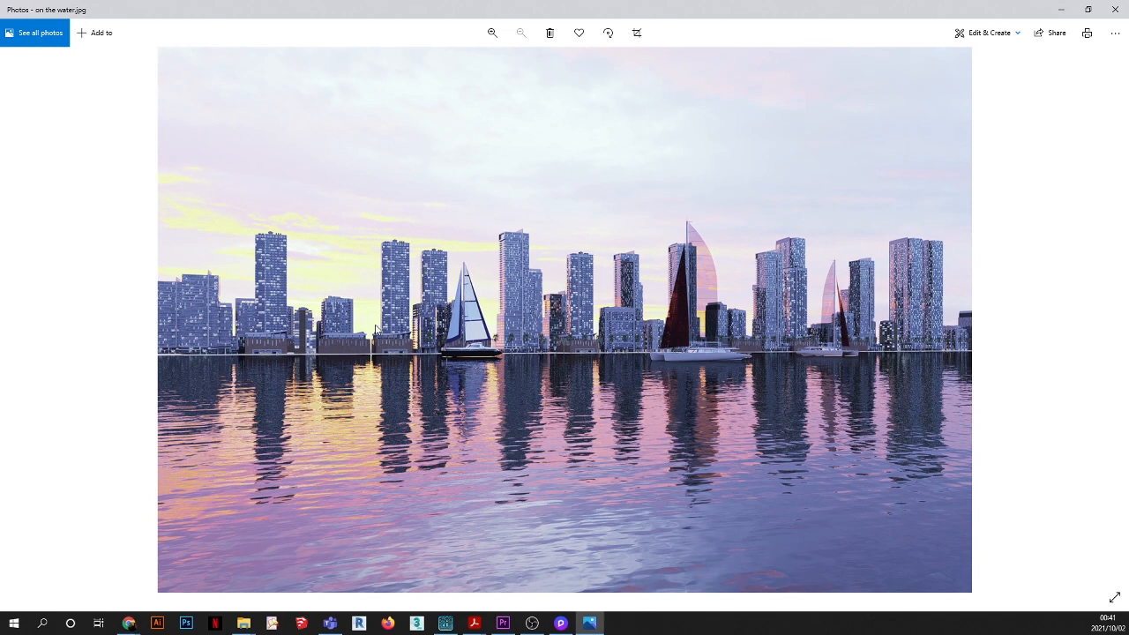
click(1065, 14)
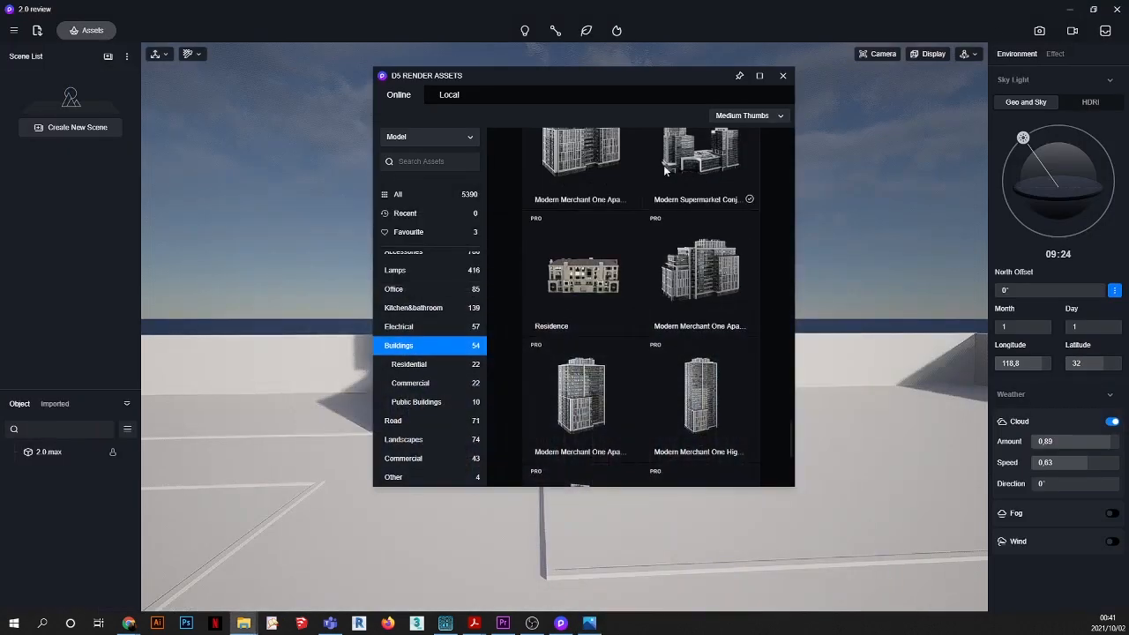
scroll(700, 397, down, 3)
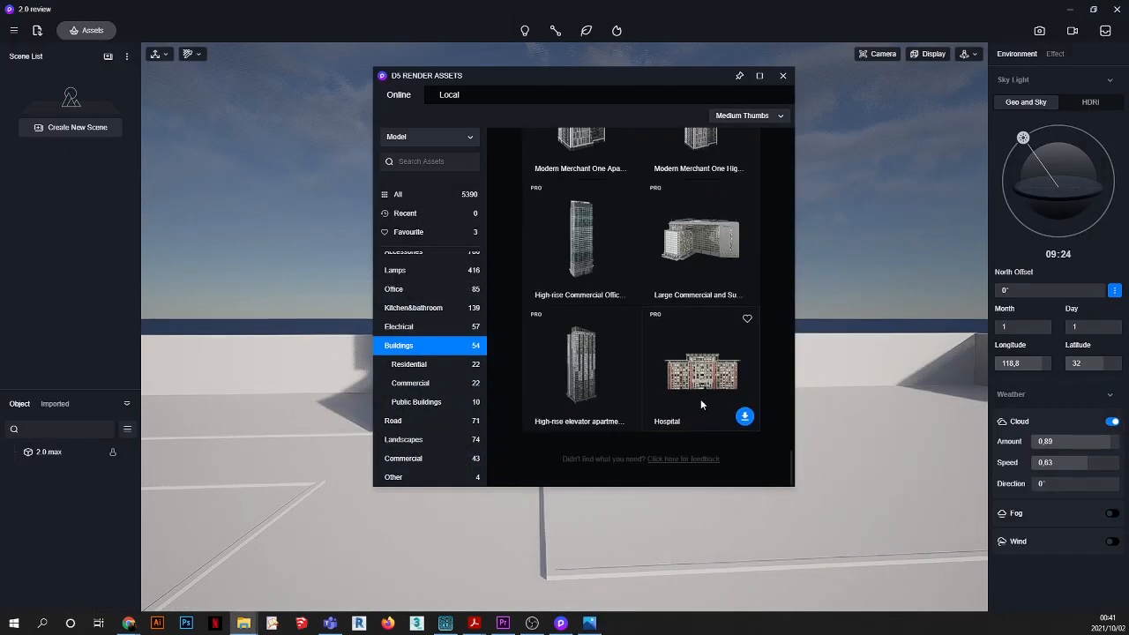
Step: Switch the model library to the Furniture category and browse its items
scroll(411, 383, up, 3)
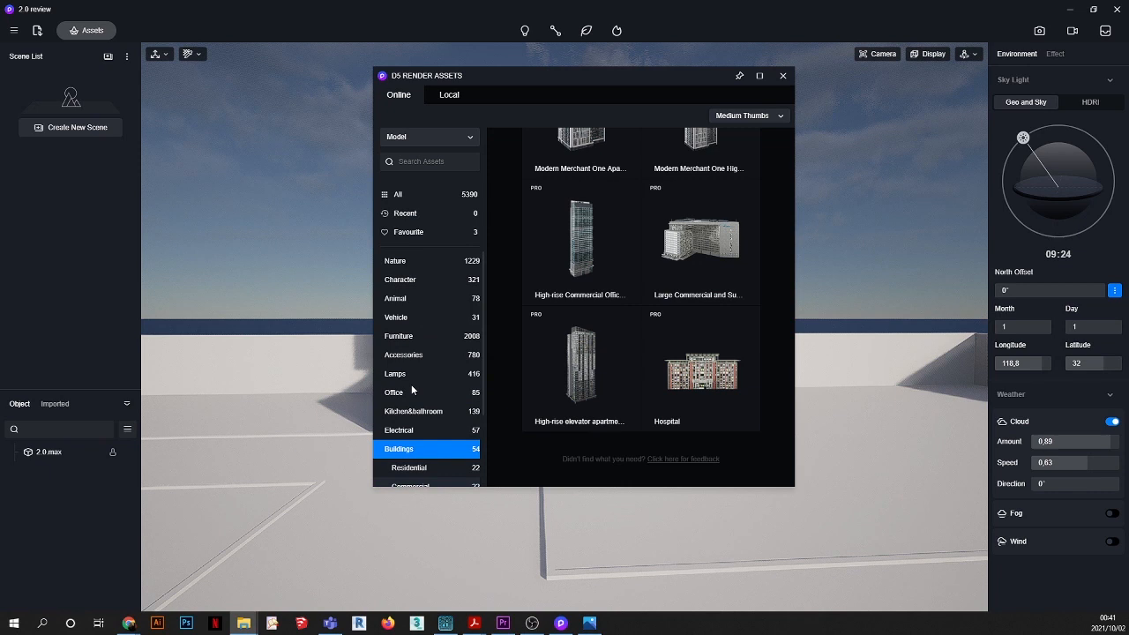
click(402, 336)
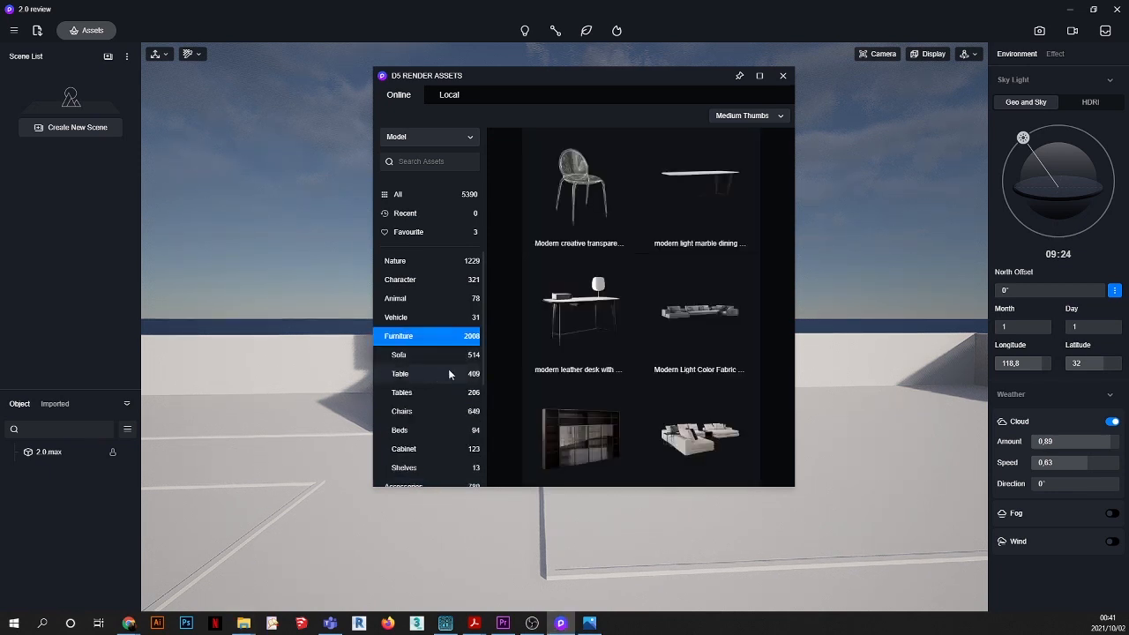
scroll(623, 300, down, 2)
scroll(623, 303, down, 10)
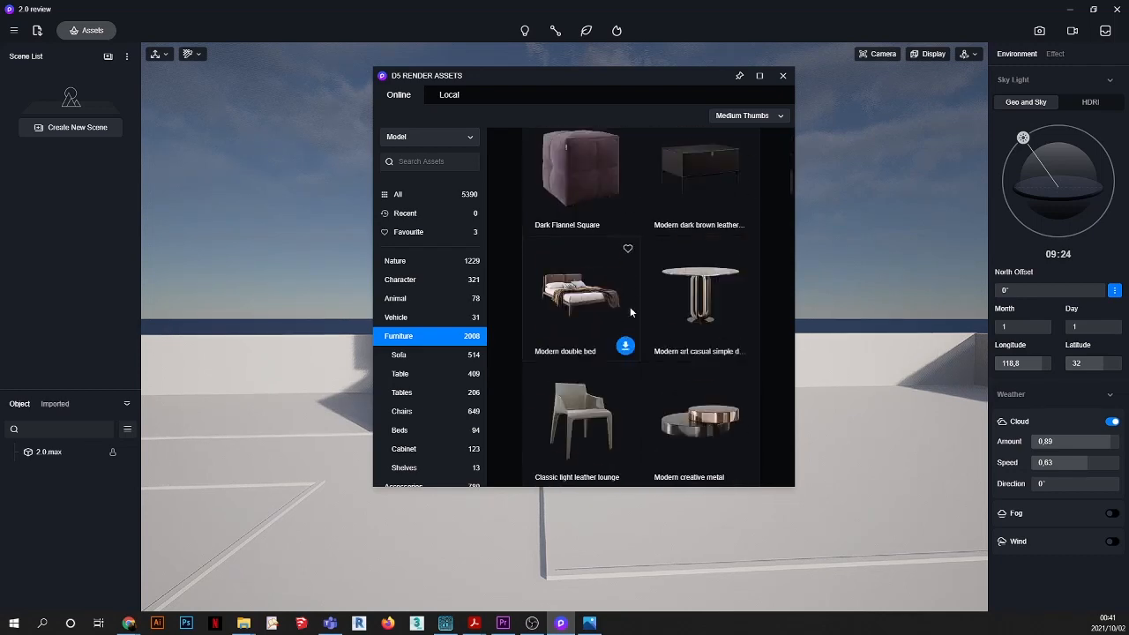
scroll(630, 308, down, 4)
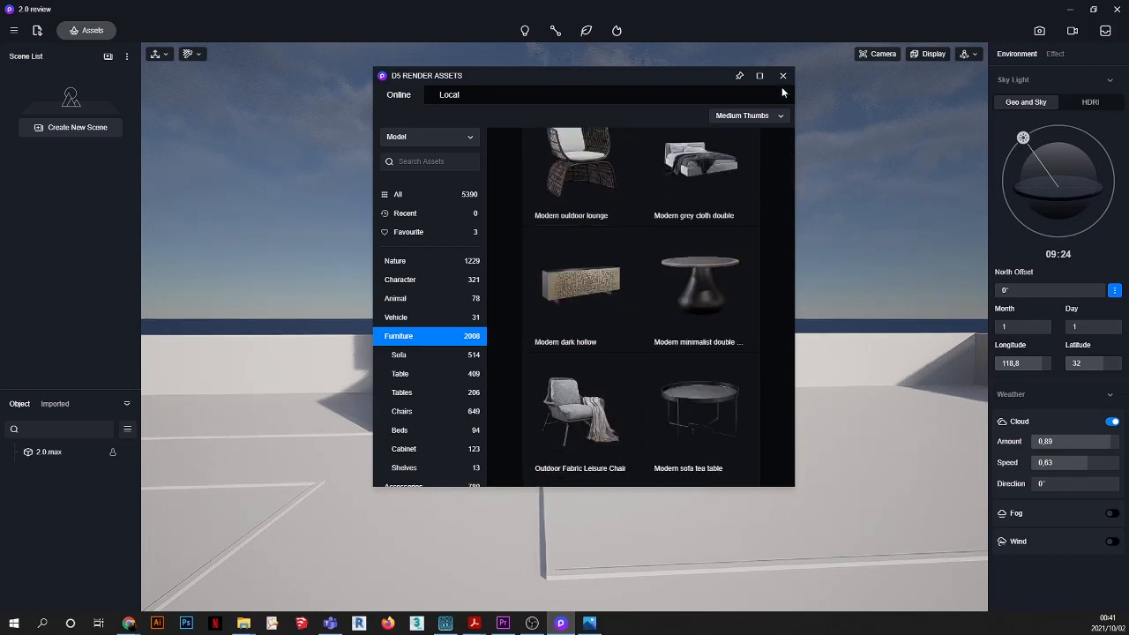
Step: Maximize the asset library window, browse the first page of furniture models and open page 2
click(760, 76)
scroll(524, 238, up, 4)
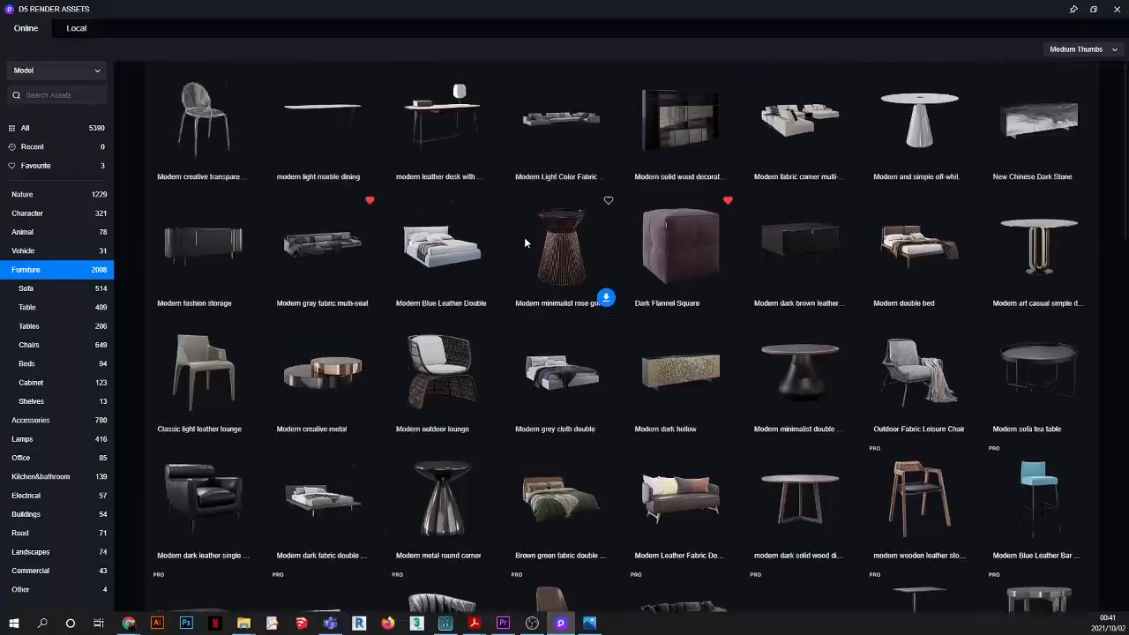
scroll(524, 236, down, 15)
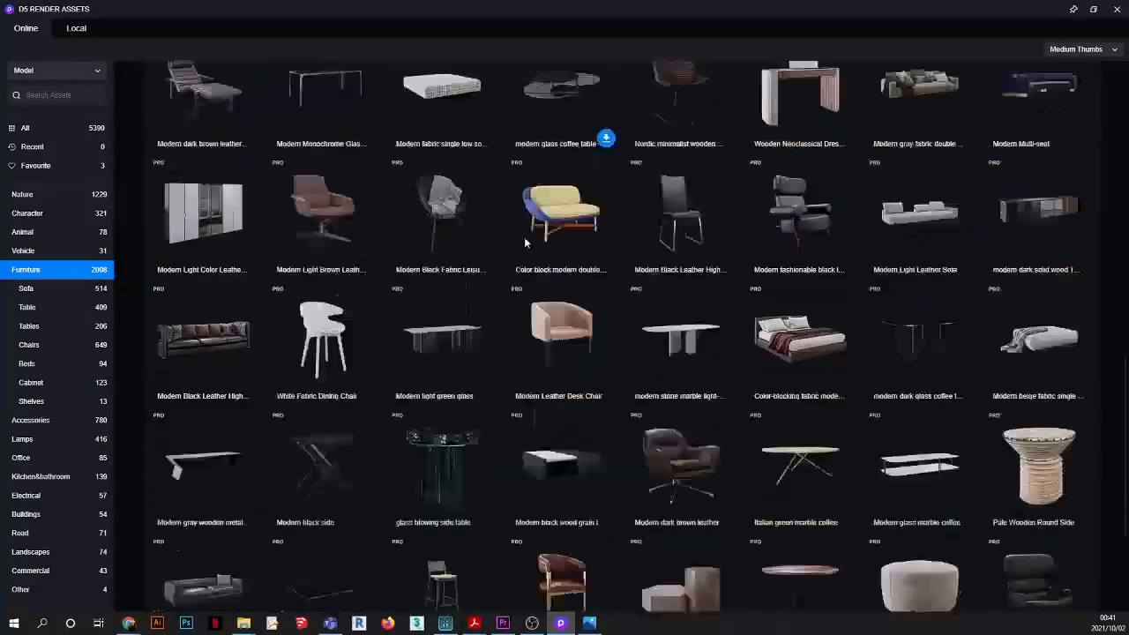
scroll(524, 243, down, 1)
scroll(524, 236, up, 1)
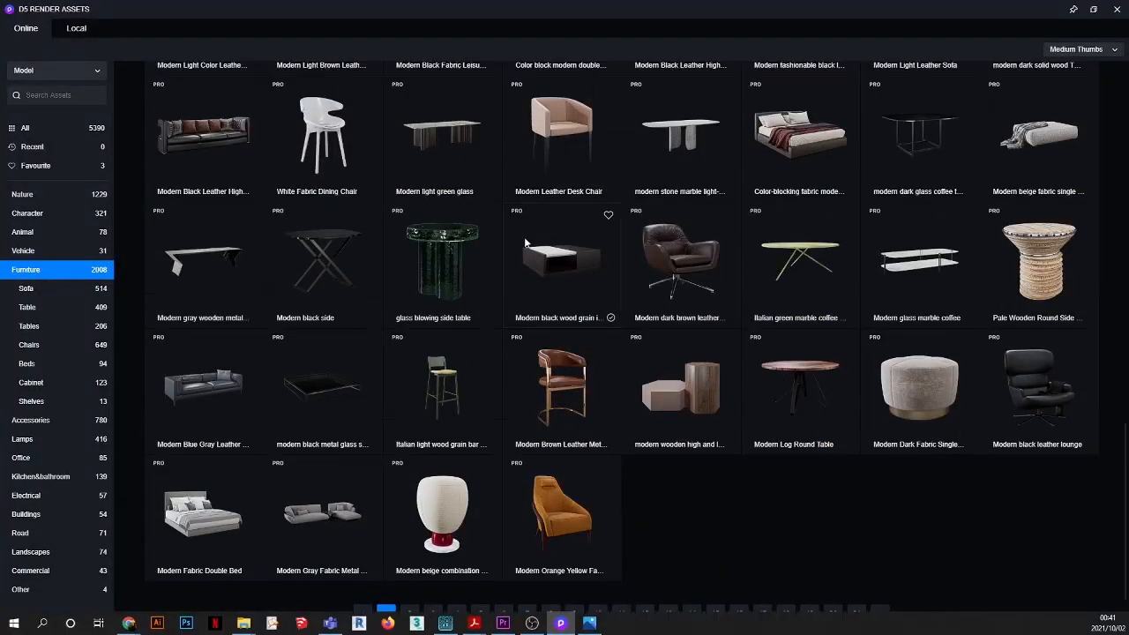
scroll(522, 265, down, 1)
click(409, 580)
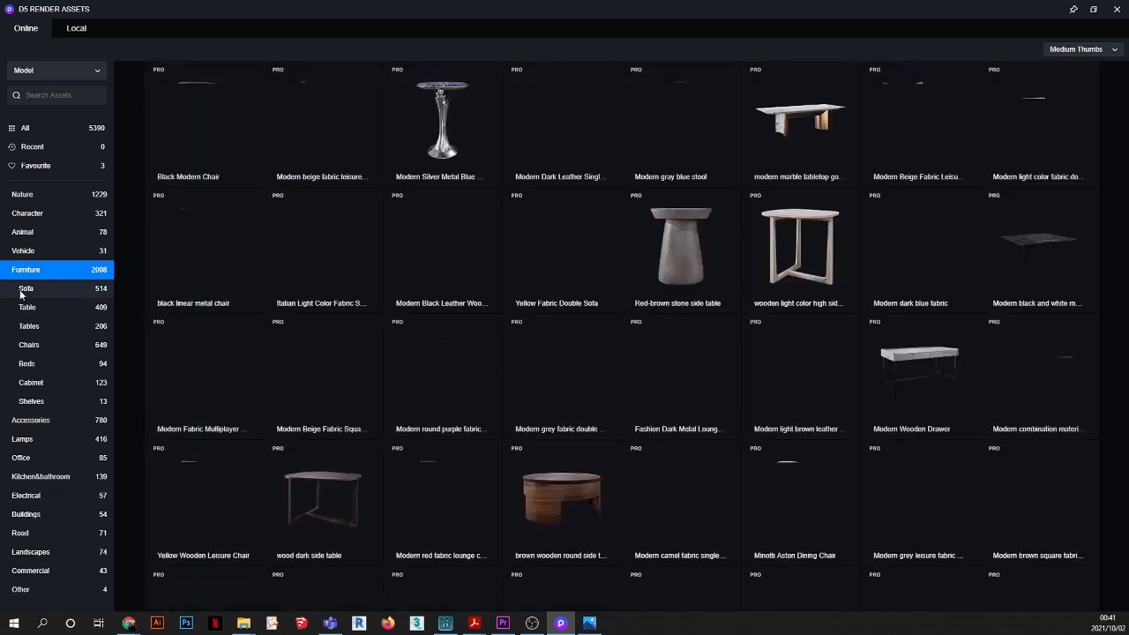
Step: Narrow the furniture models to the Sofa subcategory and browse the first page of sofas
click(24, 292)
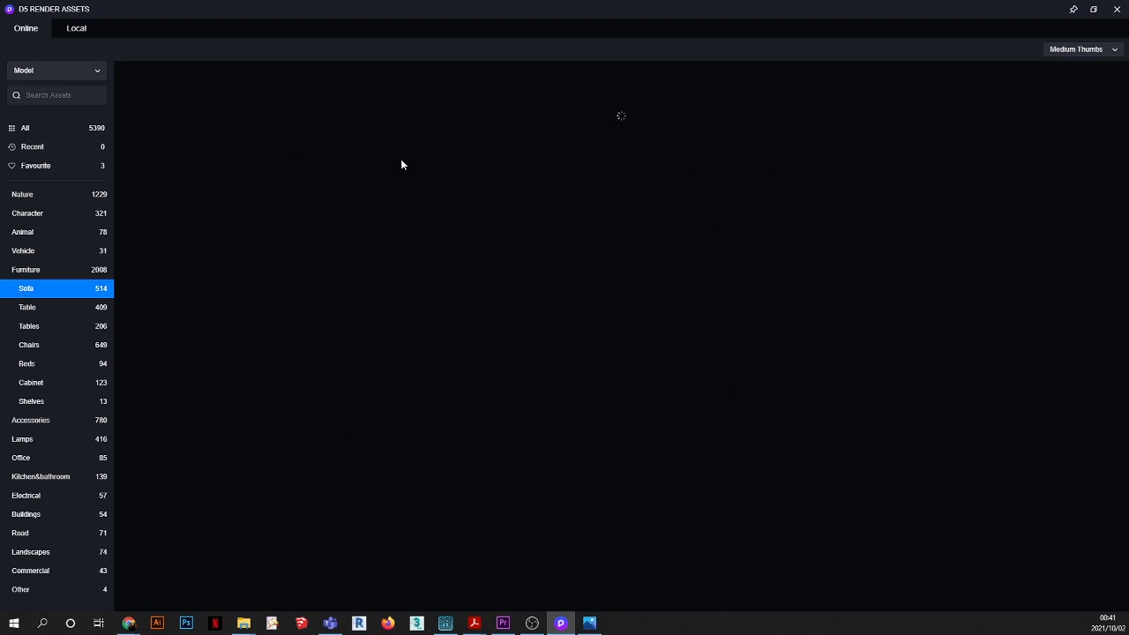
scroll(487, 353, down, 3)
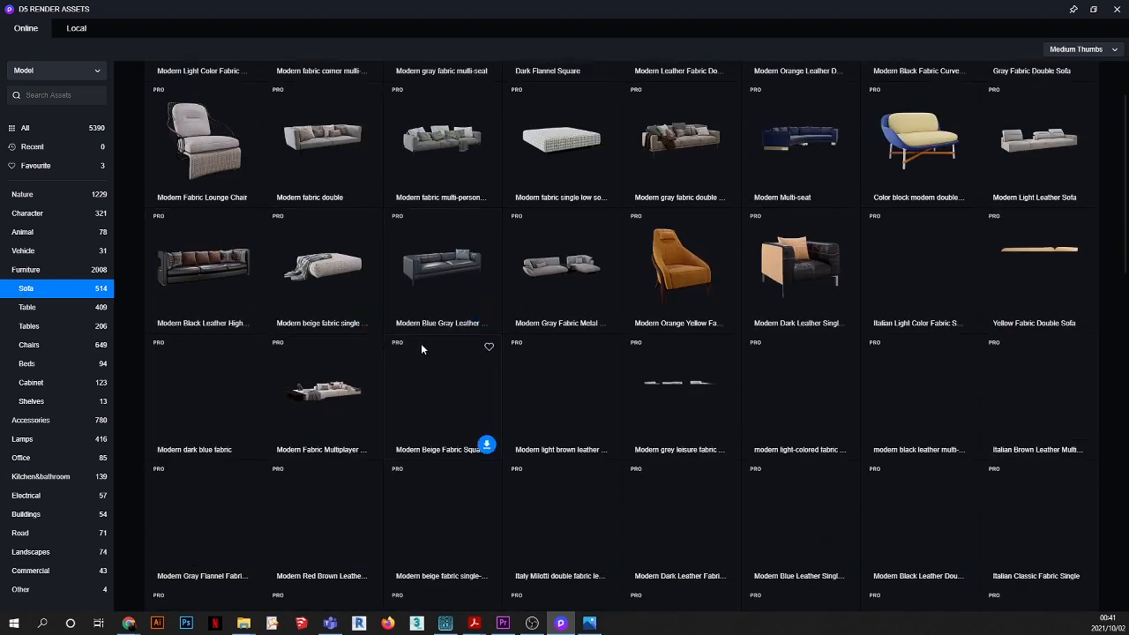
scroll(435, 338, down, 1)
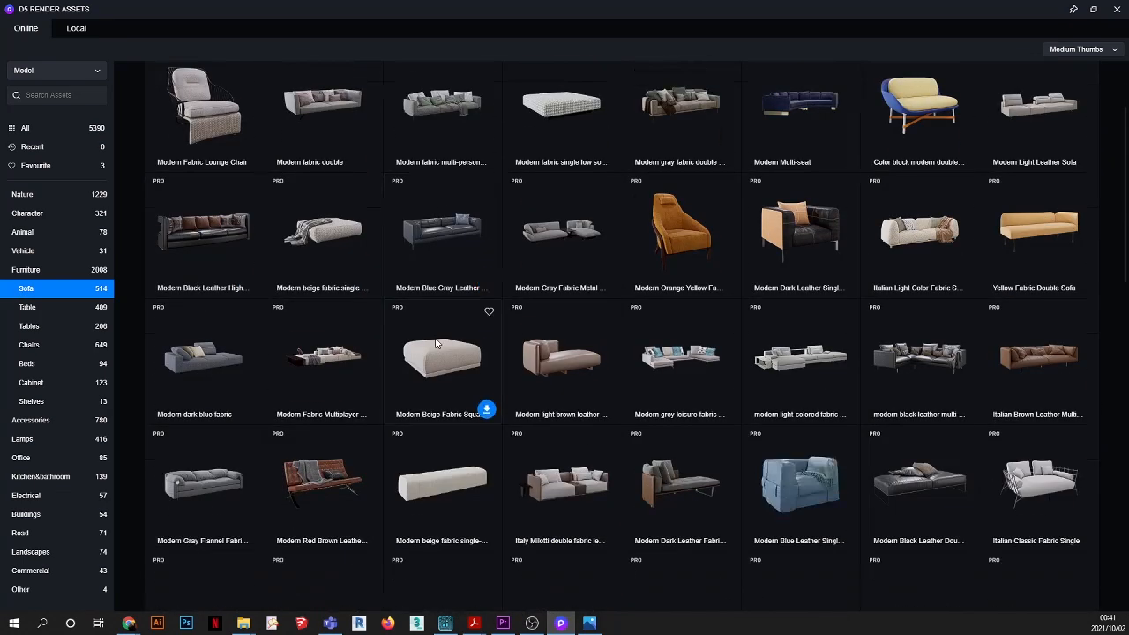
scroll(435, 342, down, 10)
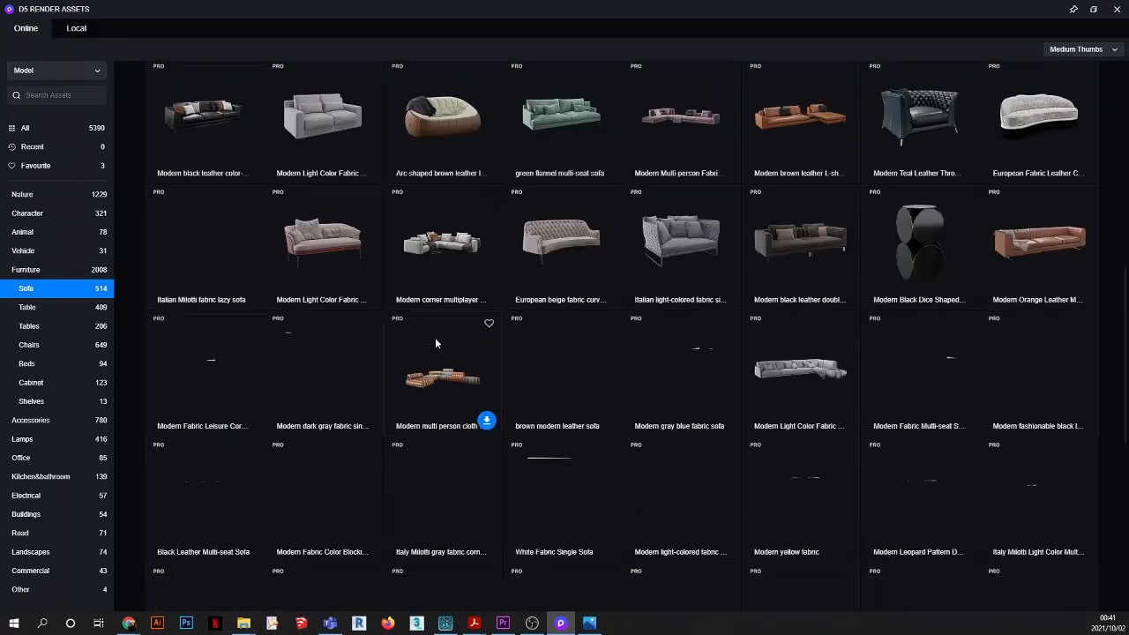
scroll(435, 343, down, 4)
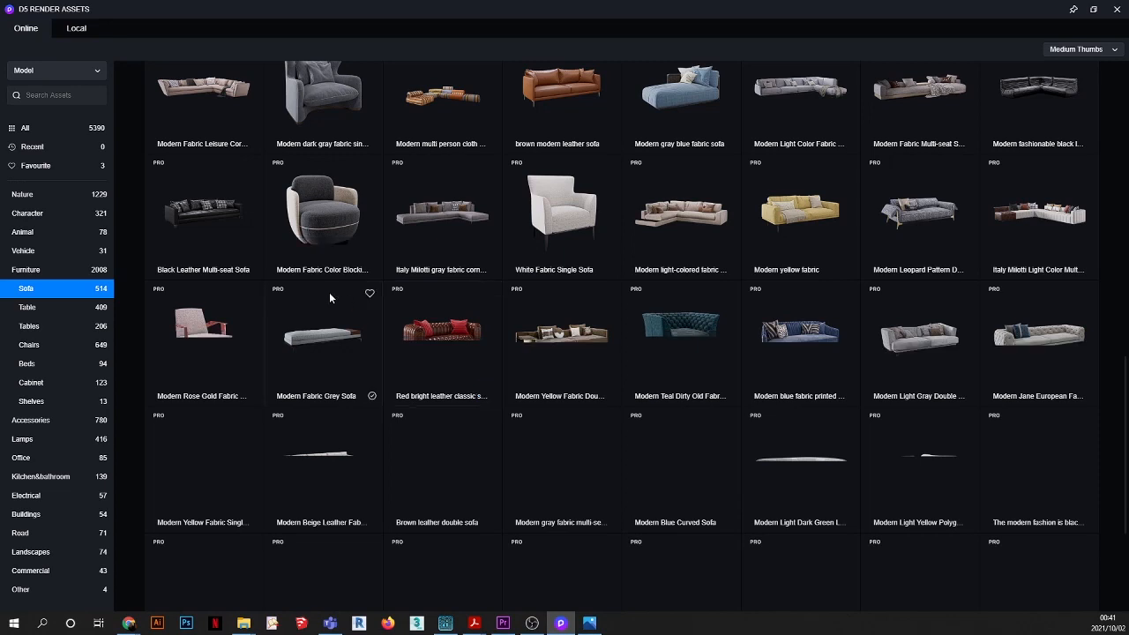
scroll(330, 298, up, 4)
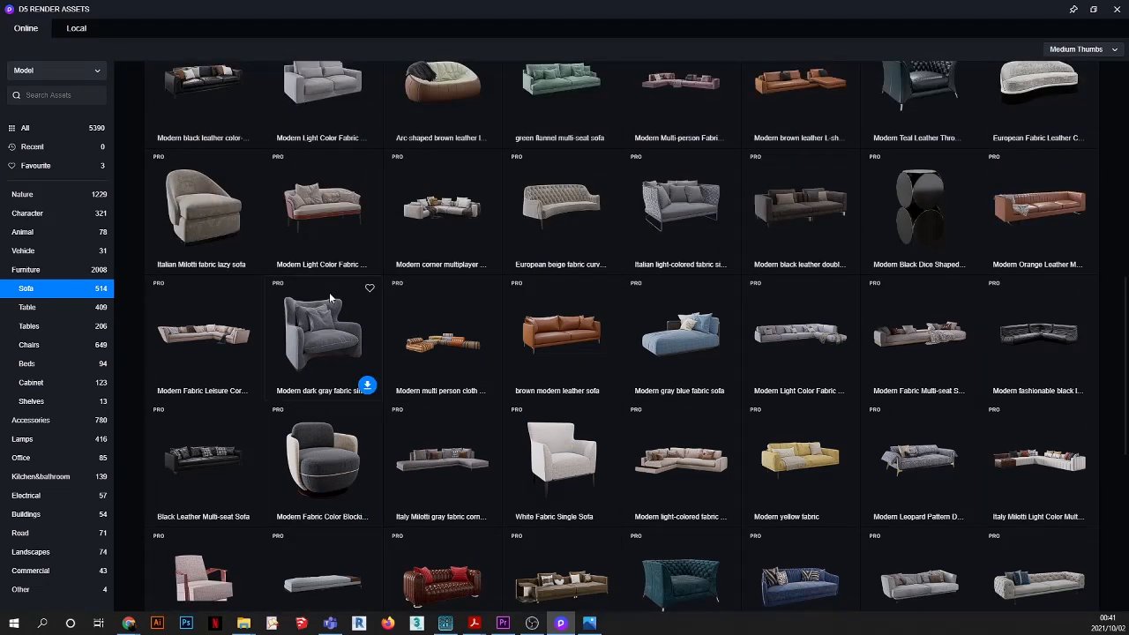
scroll(329, 292, down, 7)
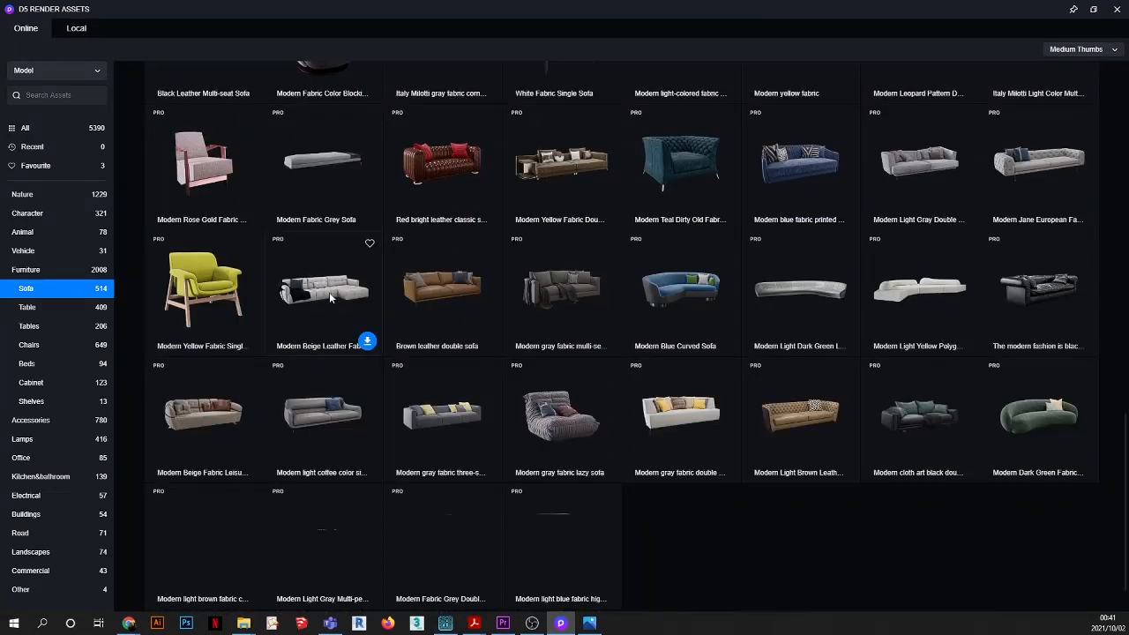
scroll(333, 298, down, 1)
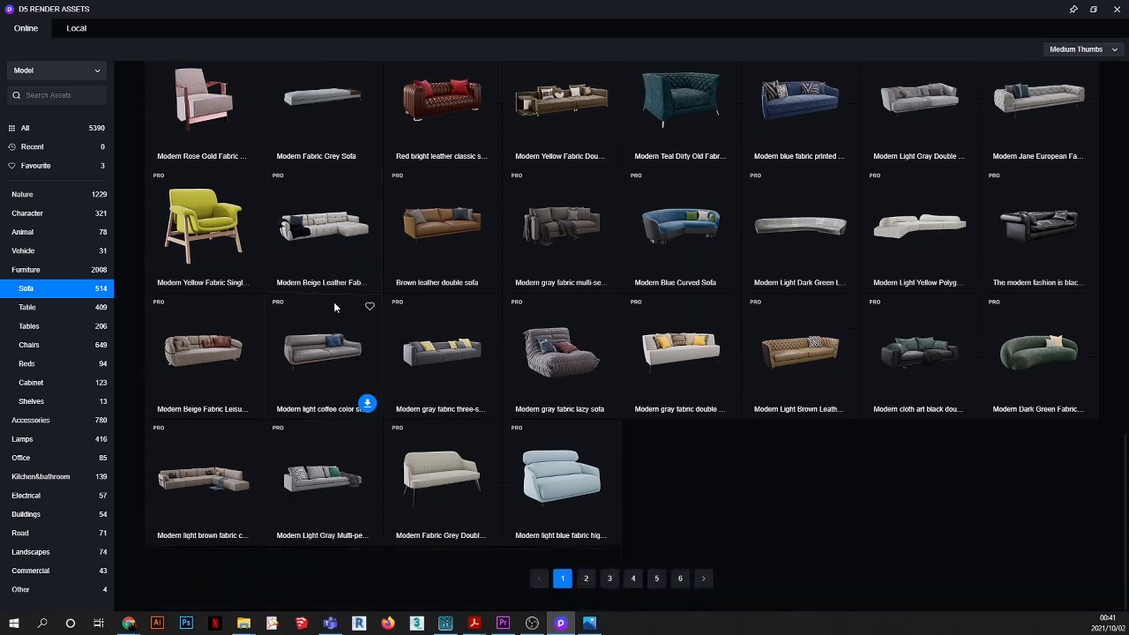
scroll(388, 332, up, 4)
scroll(393, 339, up, 10)
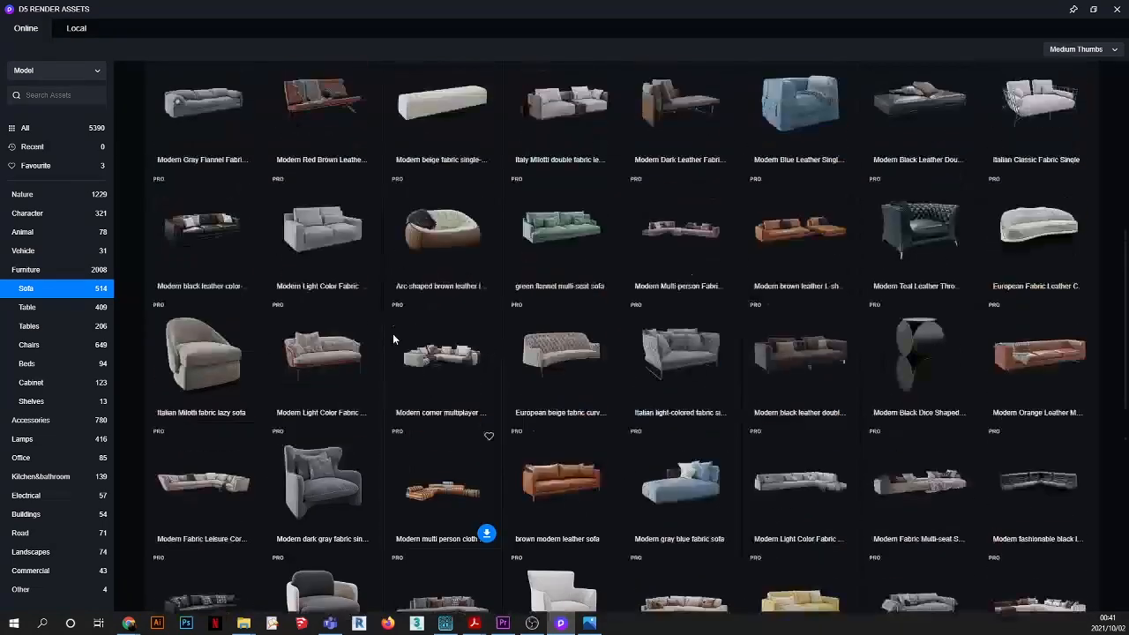
scroll(393, 339, down, 1)
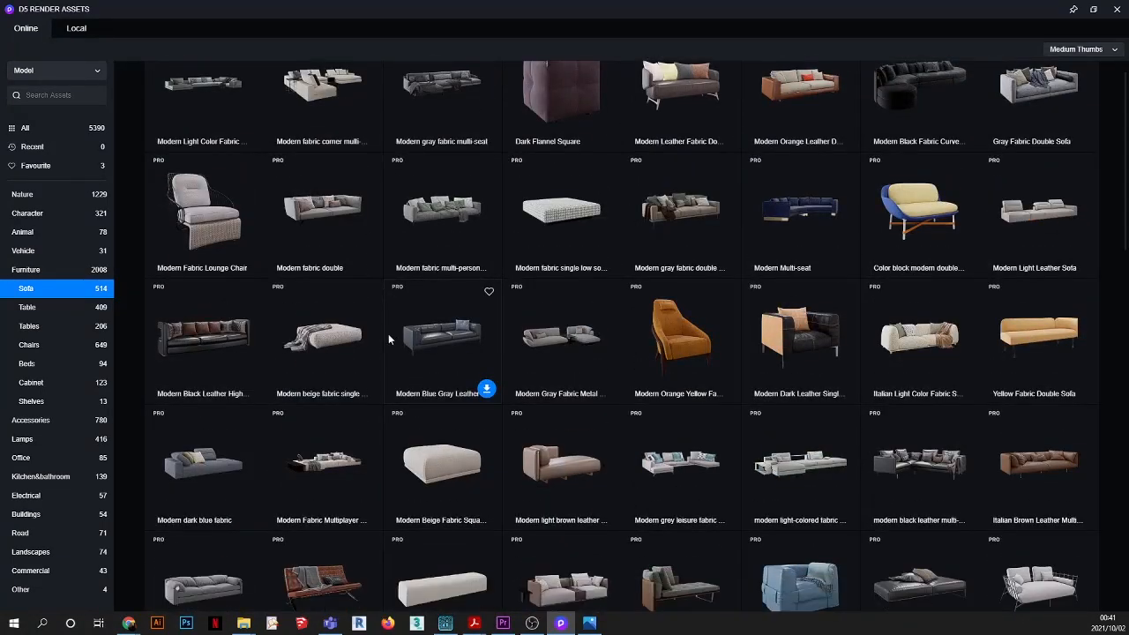
Step: Switch the asset library to materials and browse the Paint and Wallpaper subcategories of Wall and Roof
click(35, 71)
click(39, 108)
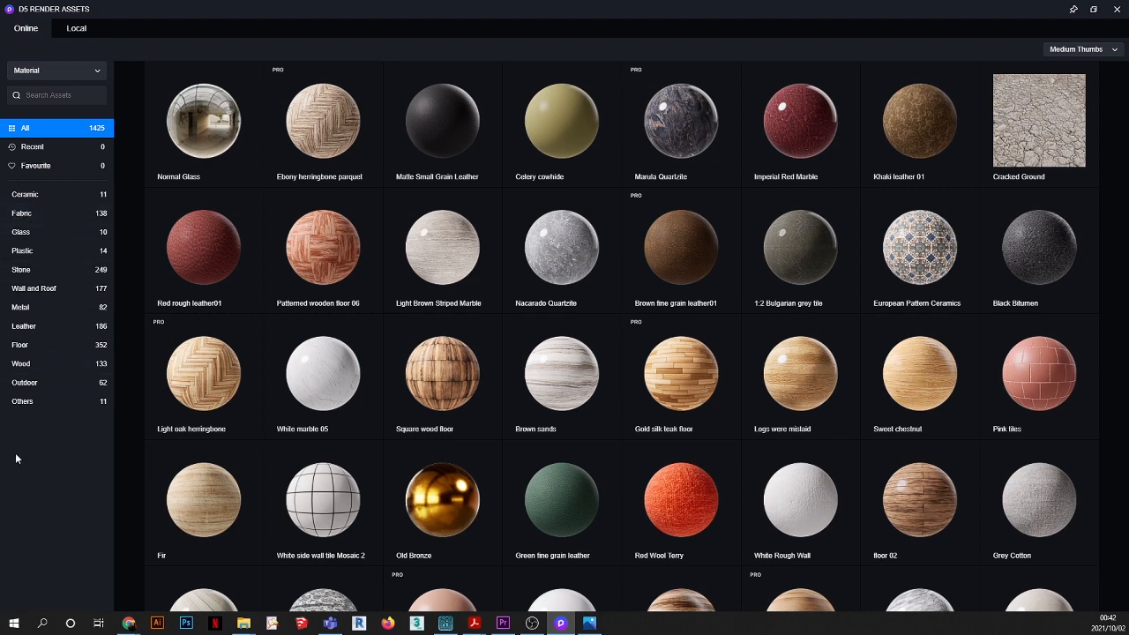
click(28, 291)
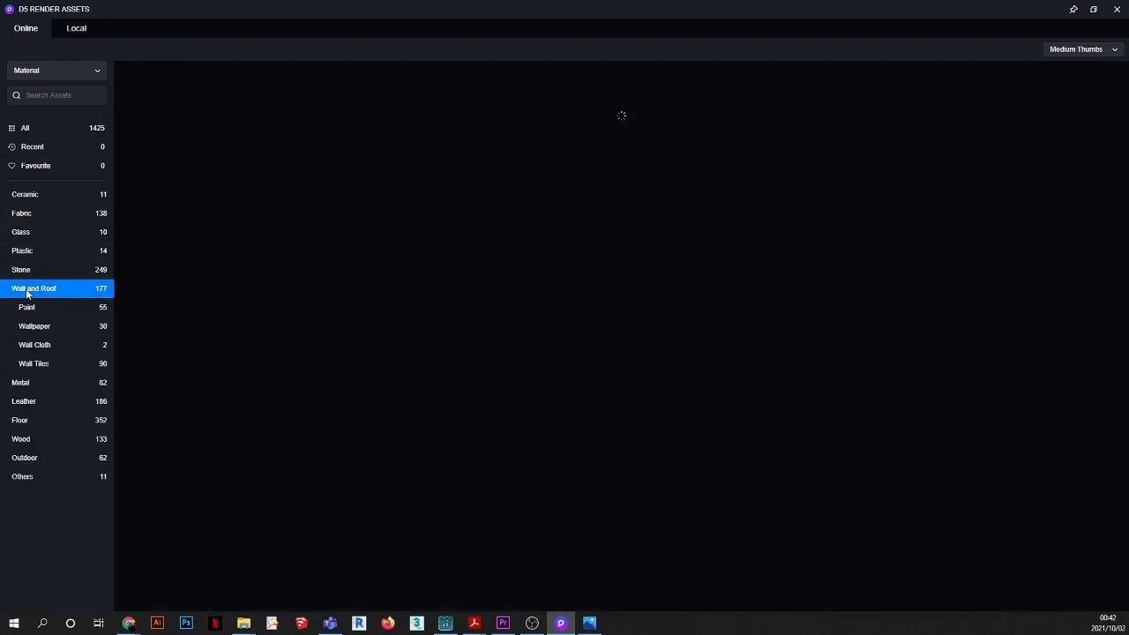
click(31, 309)
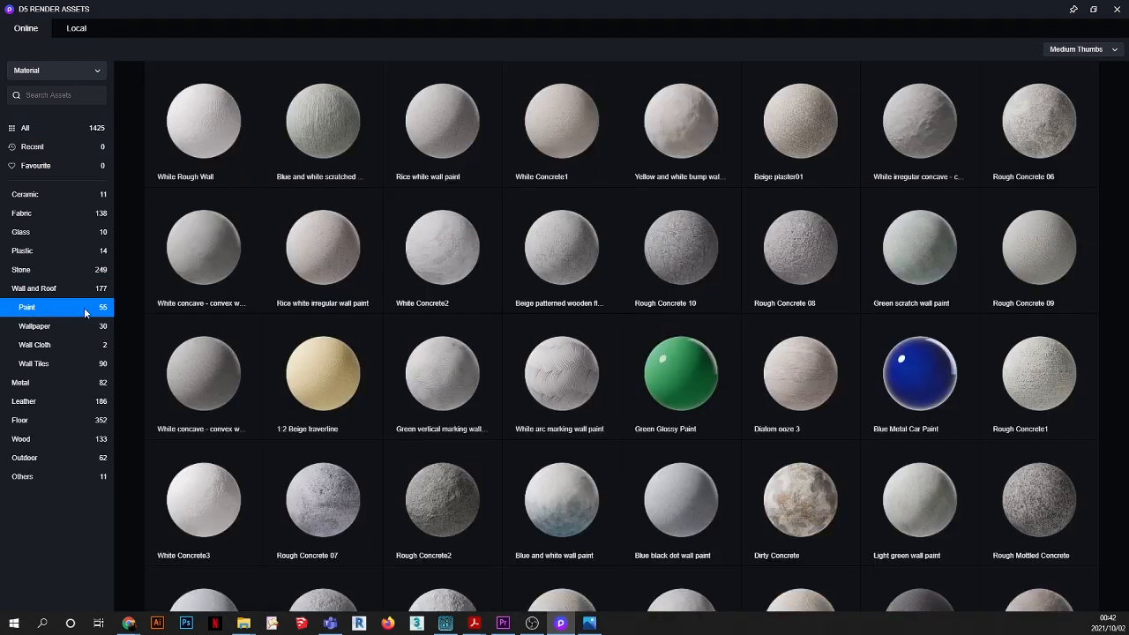
scroll(443, 323, down, 5)
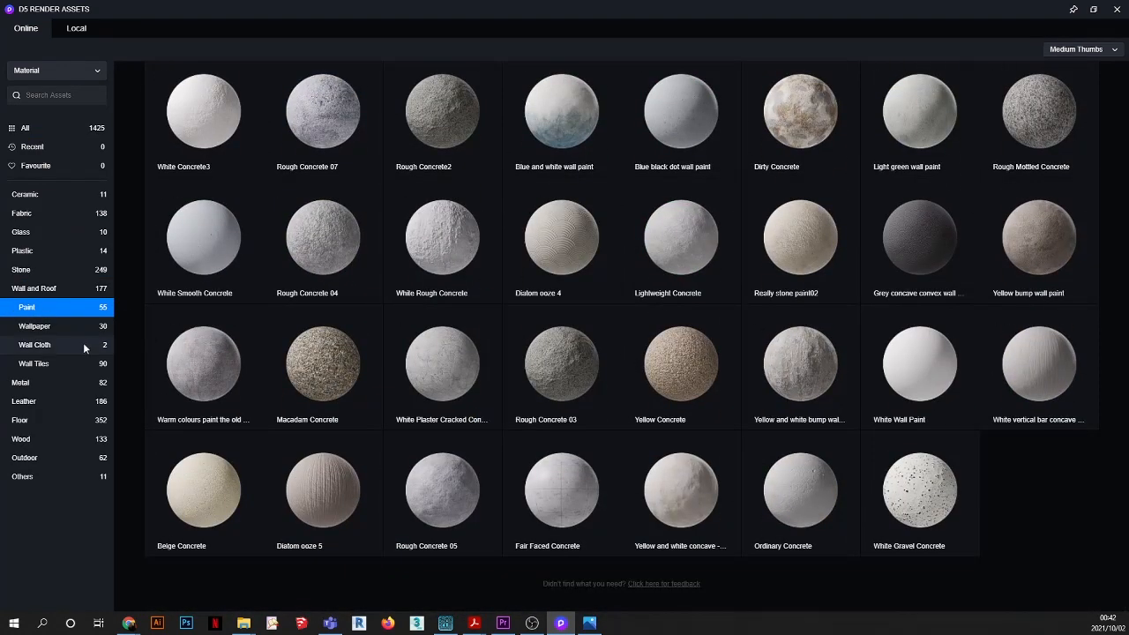
click(40, 325)
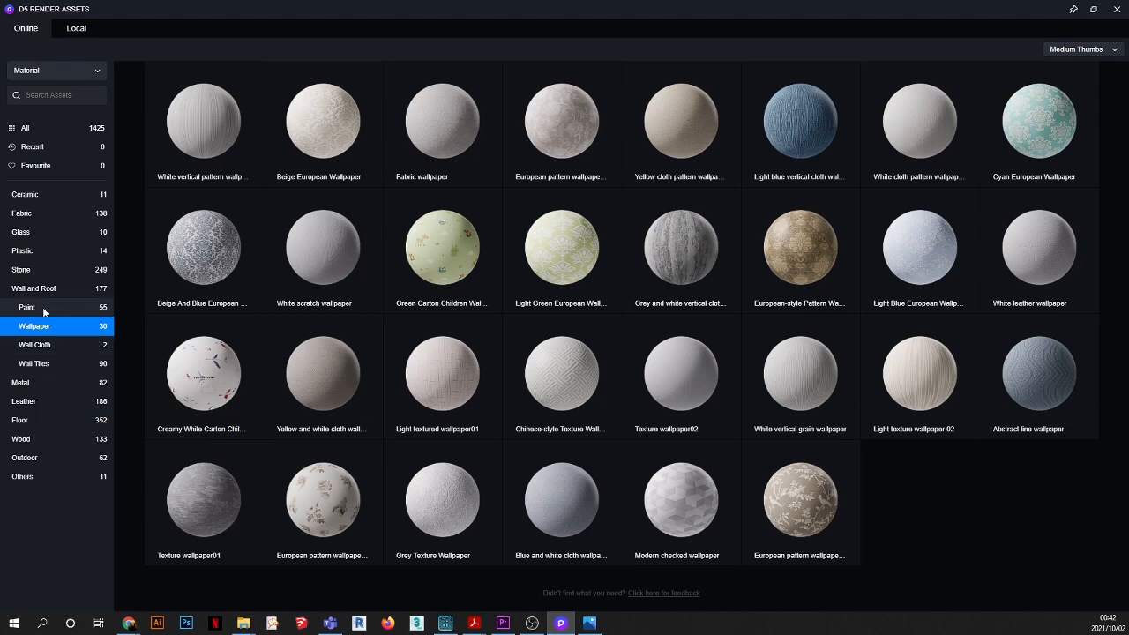
Step: Browse the Stone materials, including the Marble and Granite subcategories, and return to the full Stone category
click(27, 269)
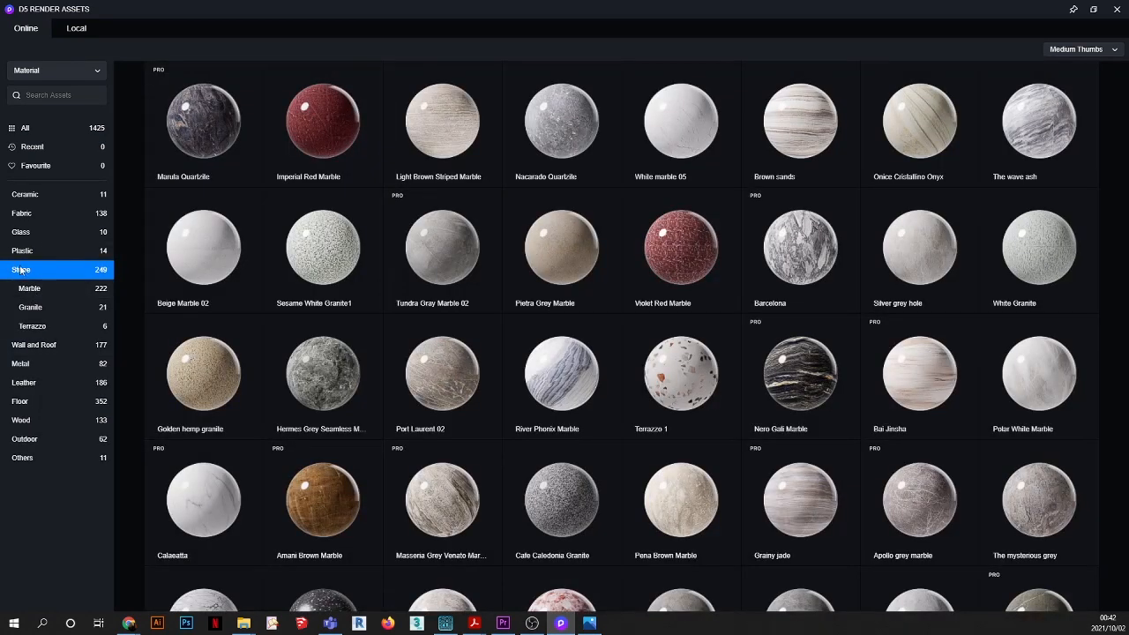
click(30, 290)
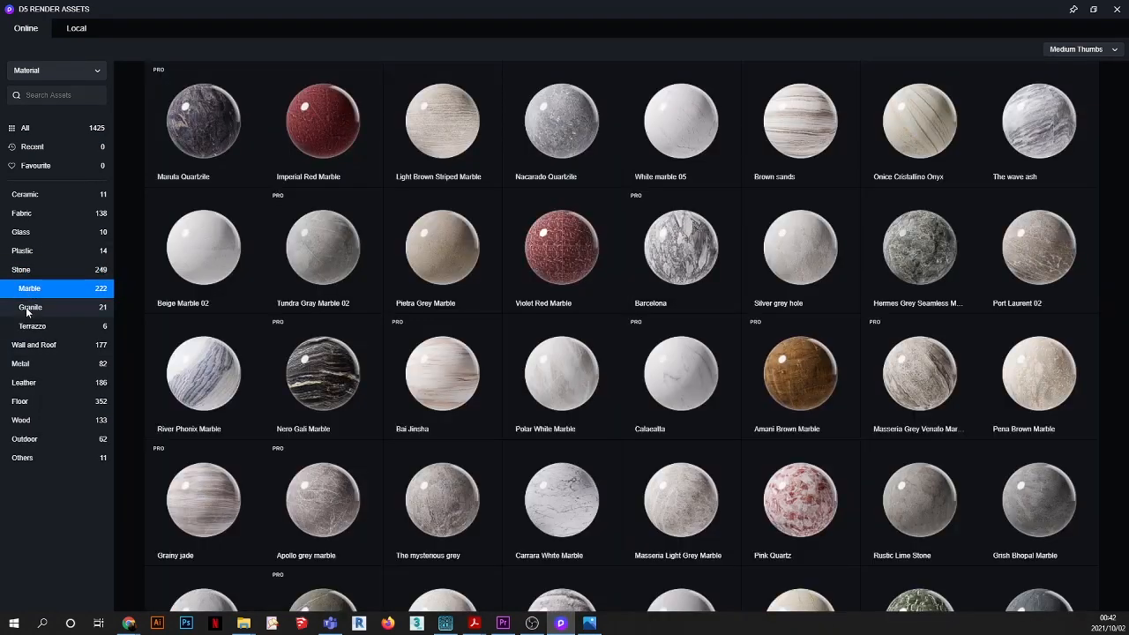
click(30, 307)
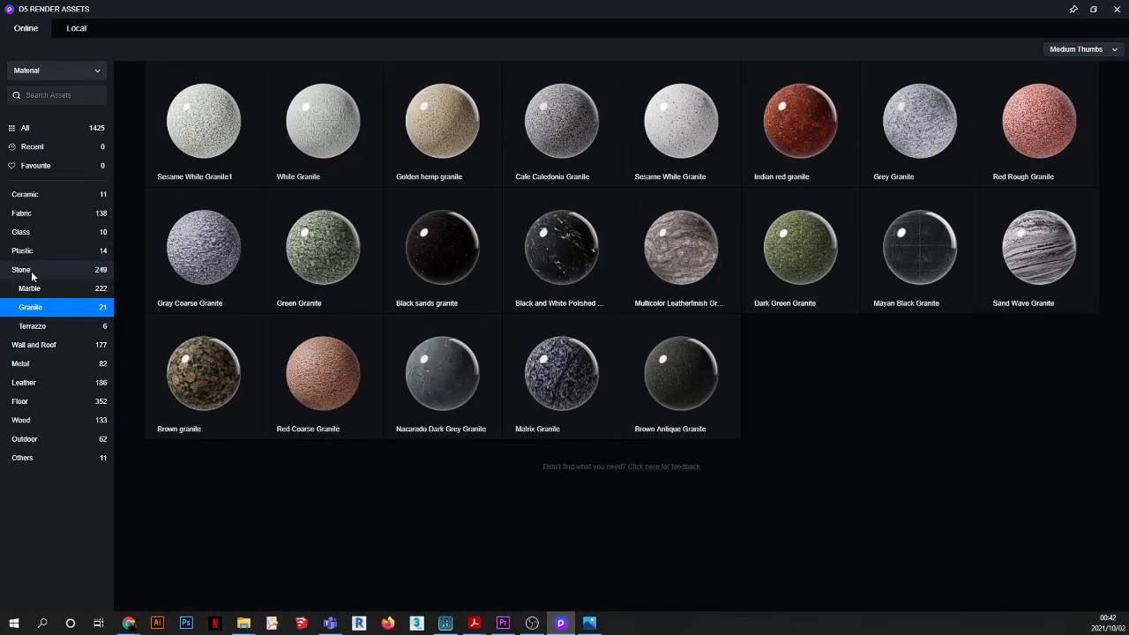
click(22, 269)
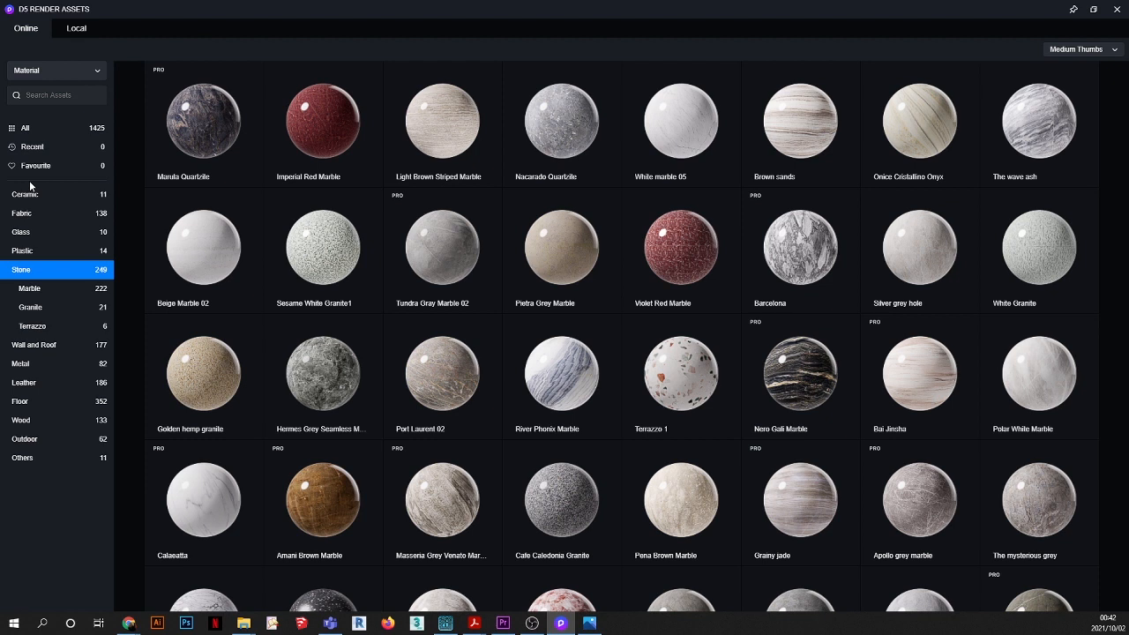
Step: Switch the asset library back to models and browse the Animal category
click(63, 71)
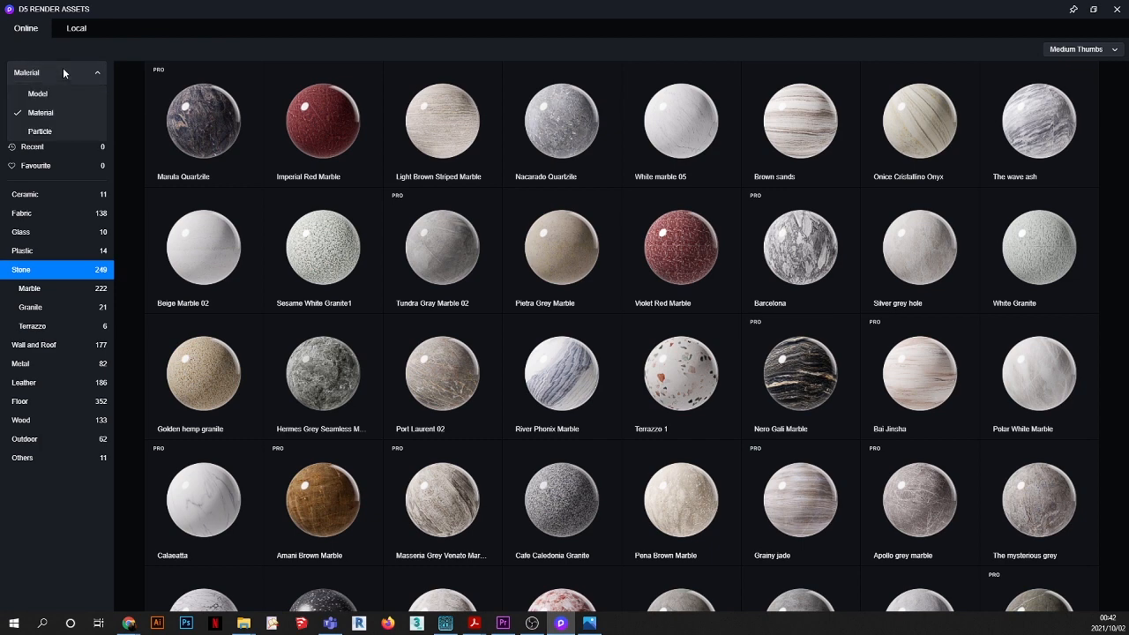
click(37, 94)
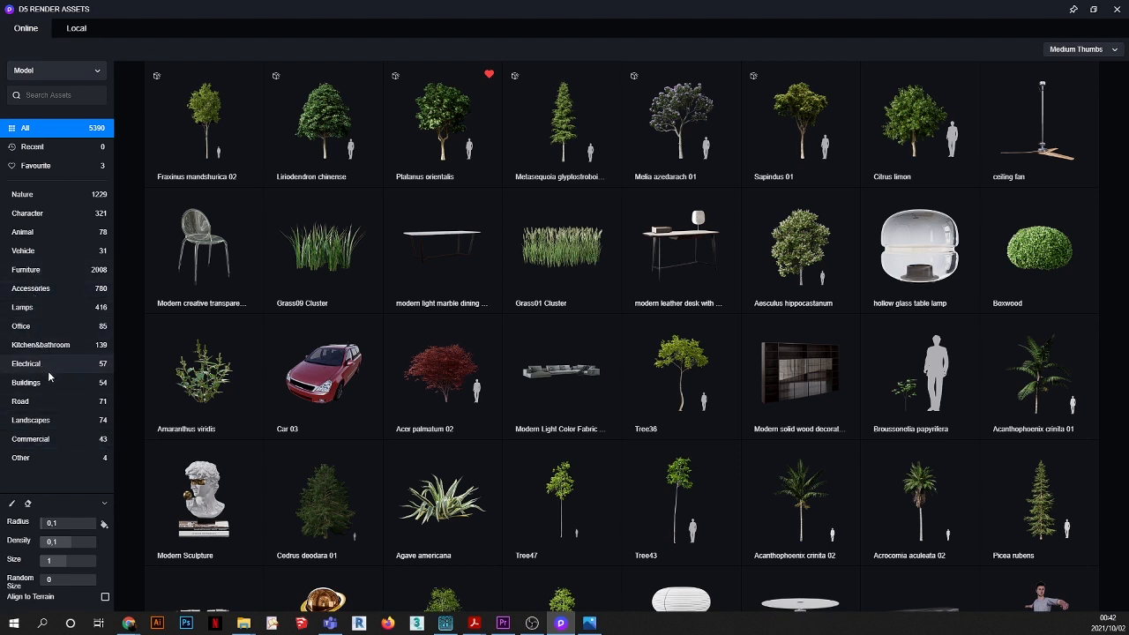
click(30, 233)
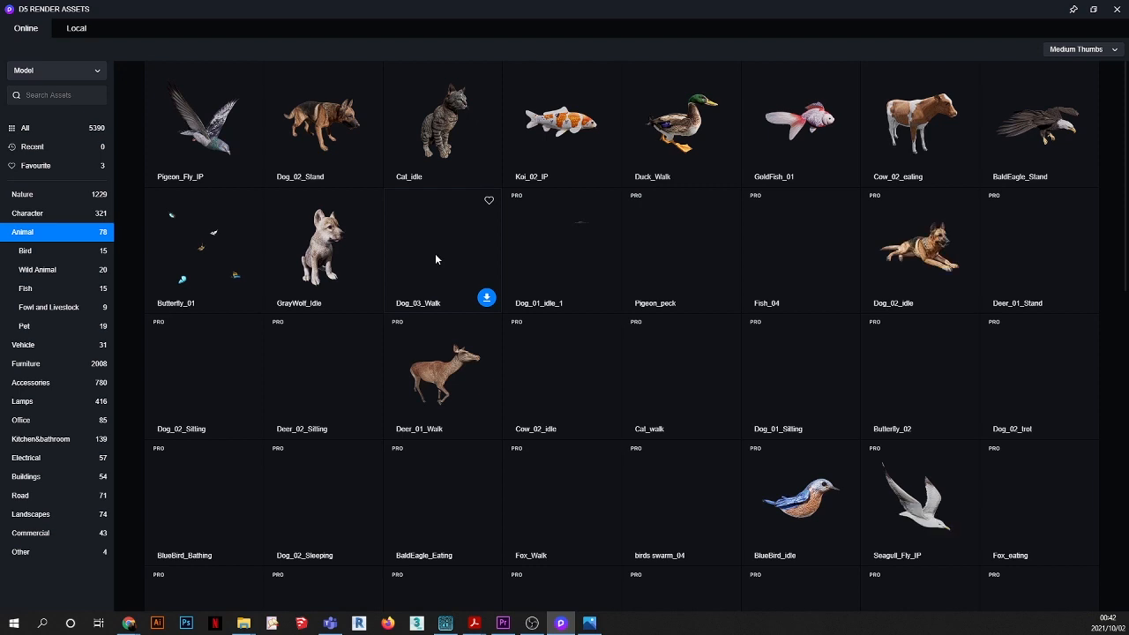
scroll(435, 253, down, 1)
scroll(435, 253, down, 1)
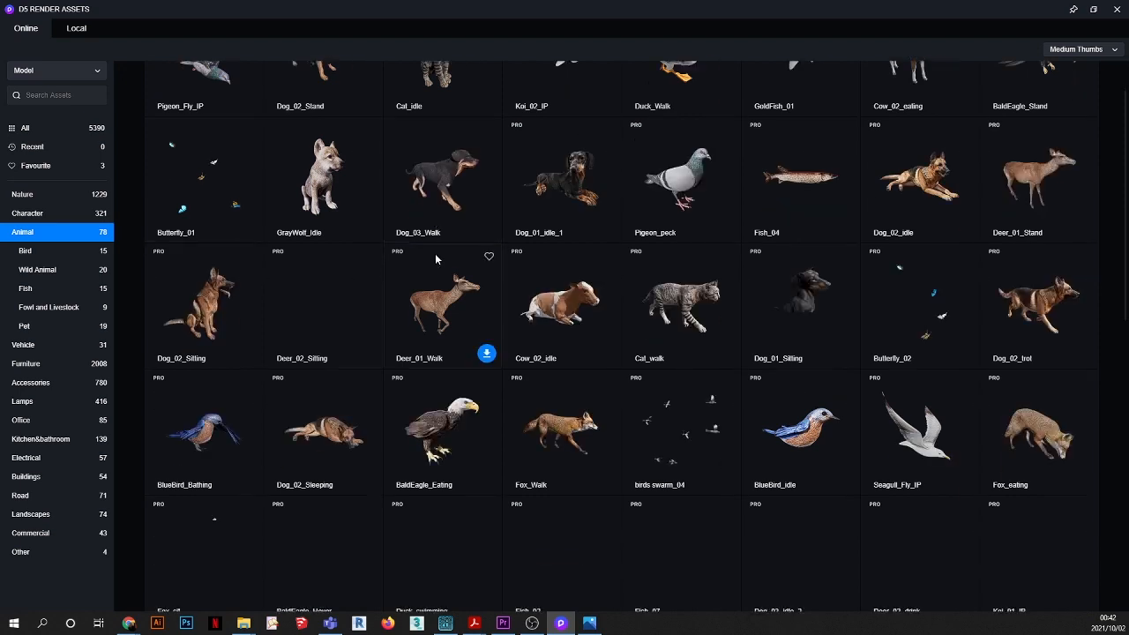
scroll(434, 253, down, 3)
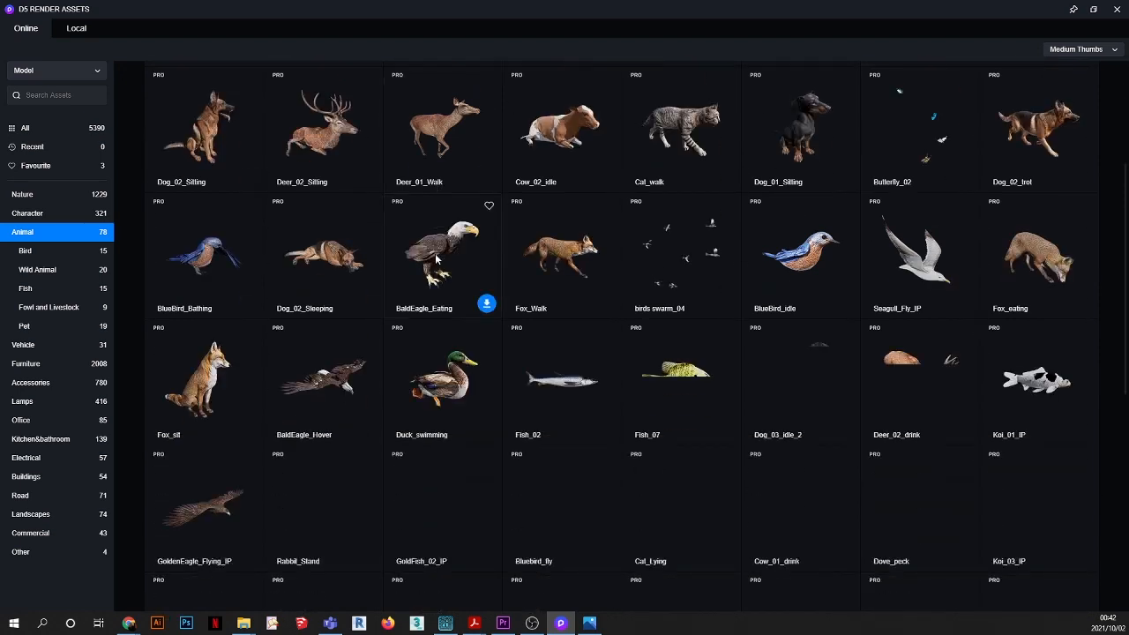
scroll(435, 253, down, 6)
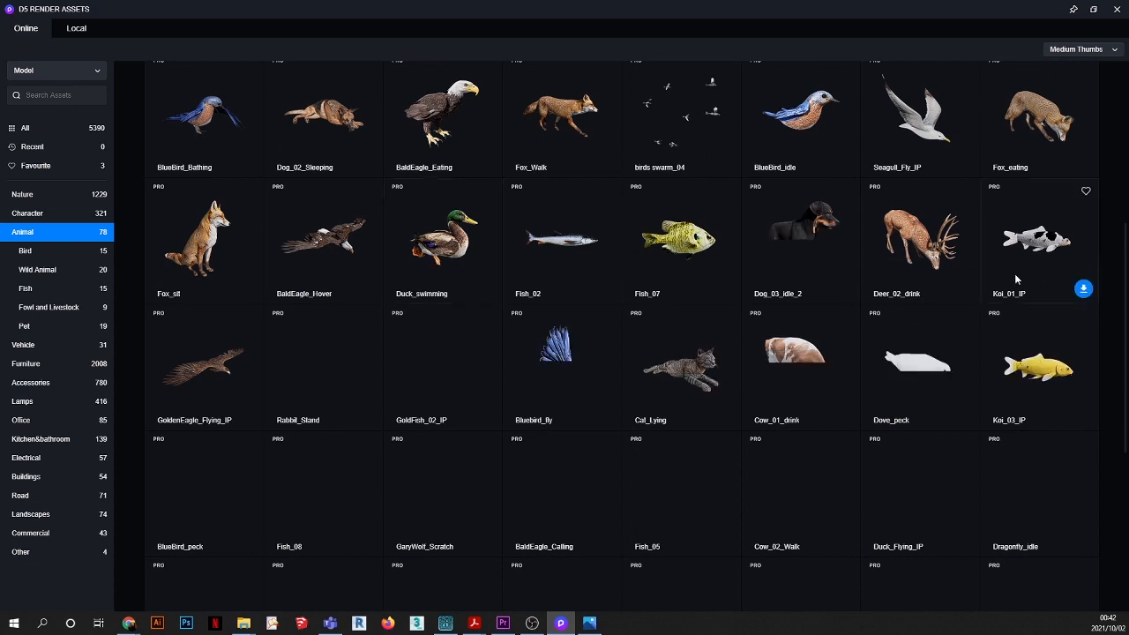
scroll(723, 326, down, 1)
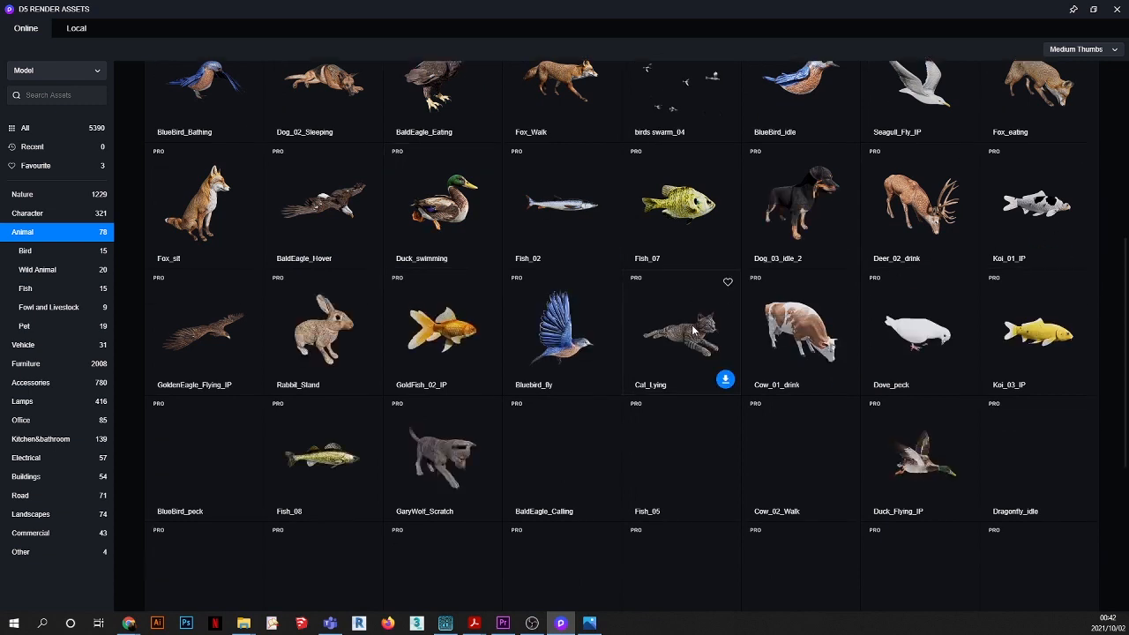
Step: Download the Deer_02_drink and Fox_sit models and browse the remaining animals to the end of the list
scroll(458, 241, down, 1)
mouse_move(245, 219)
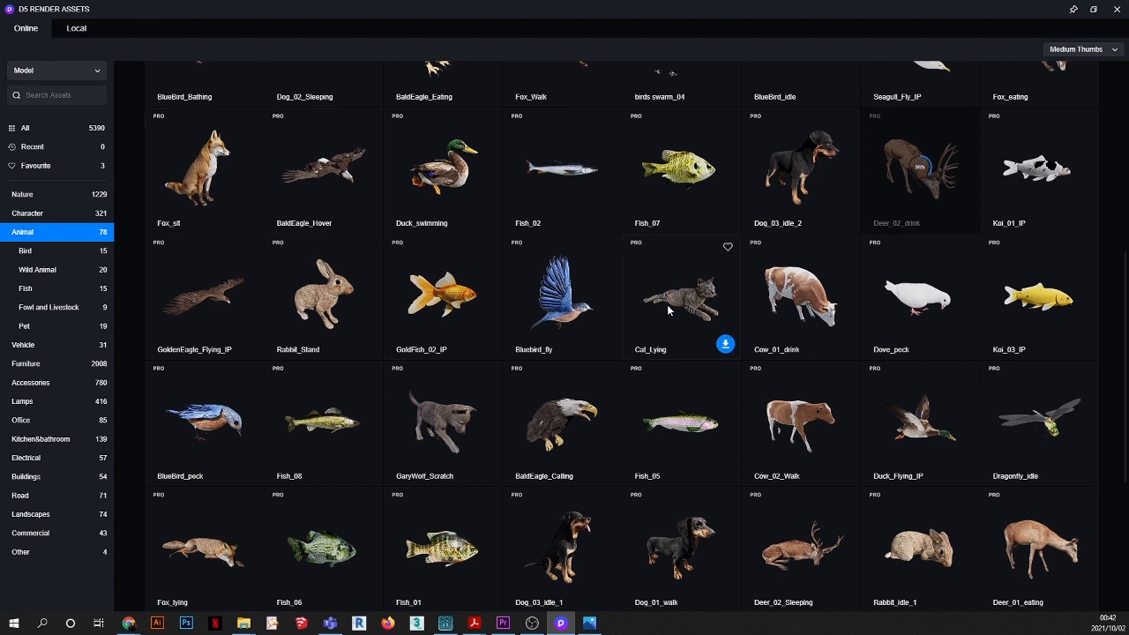
scroll(666, 304, up, 2)
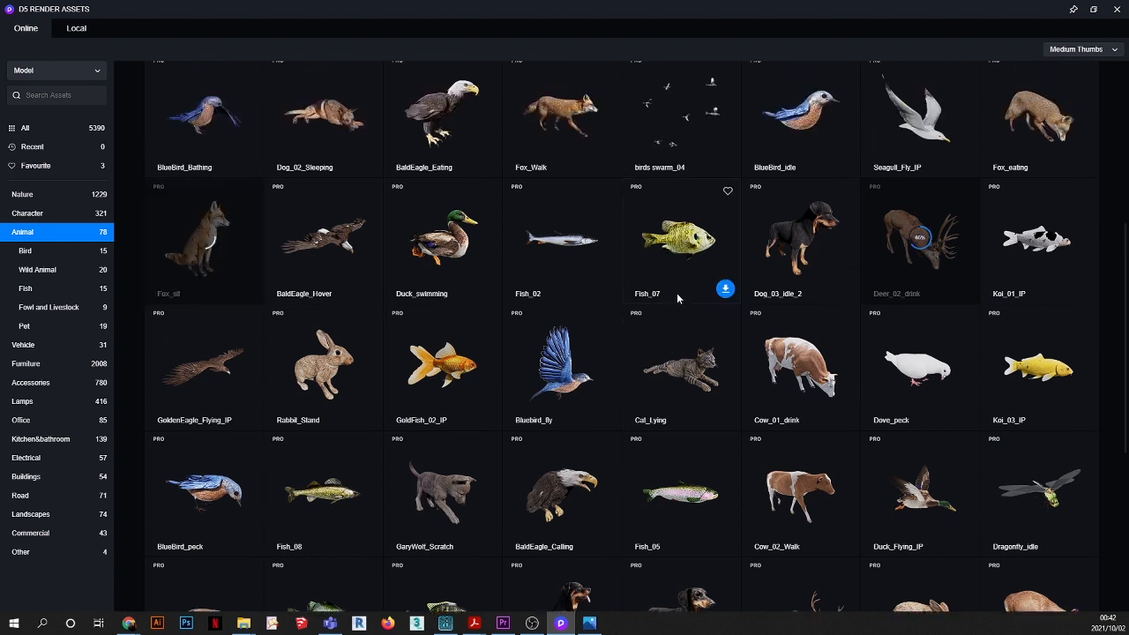
scroll(677, 296, down, 2)
scroll(677, 292, down, 2)
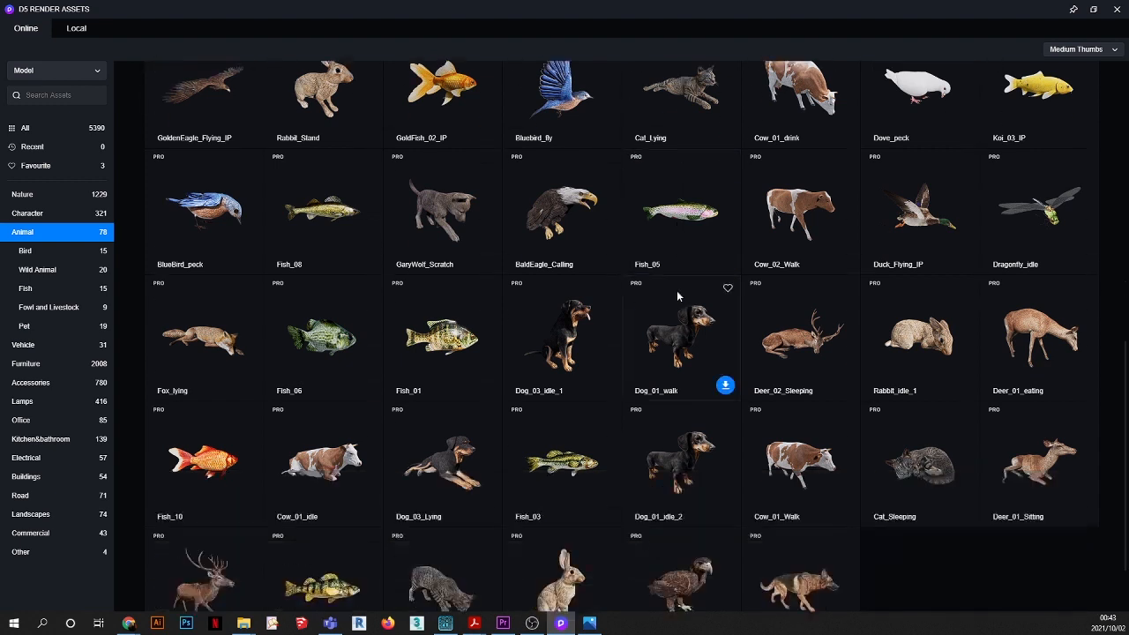
scroll(677, 291, down, 2)
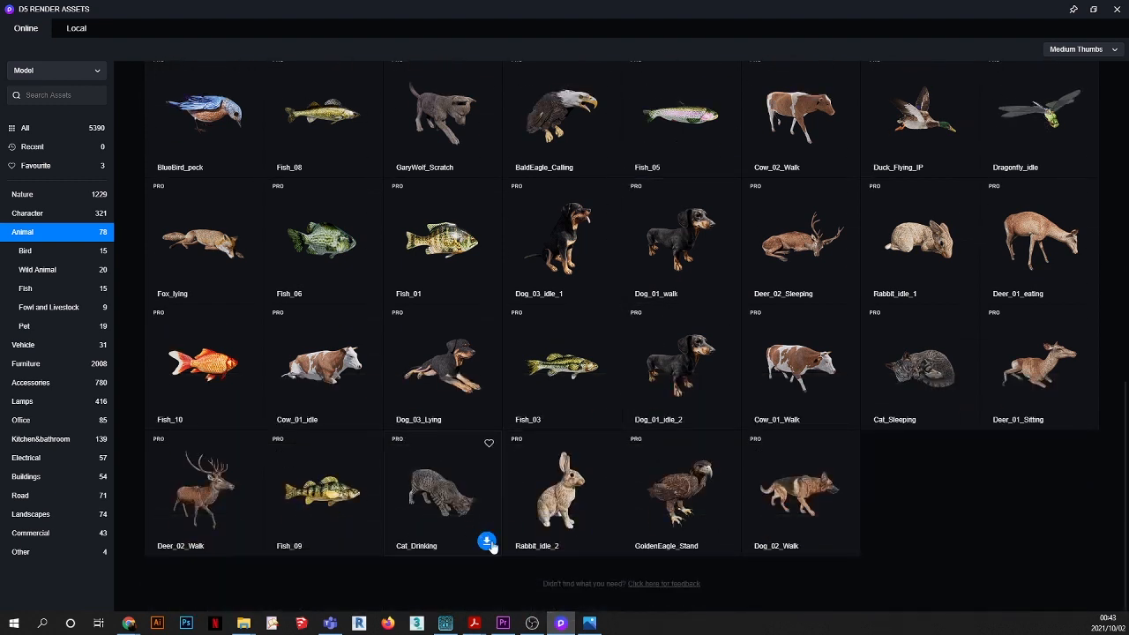
scroll(764, 422, up, 3)
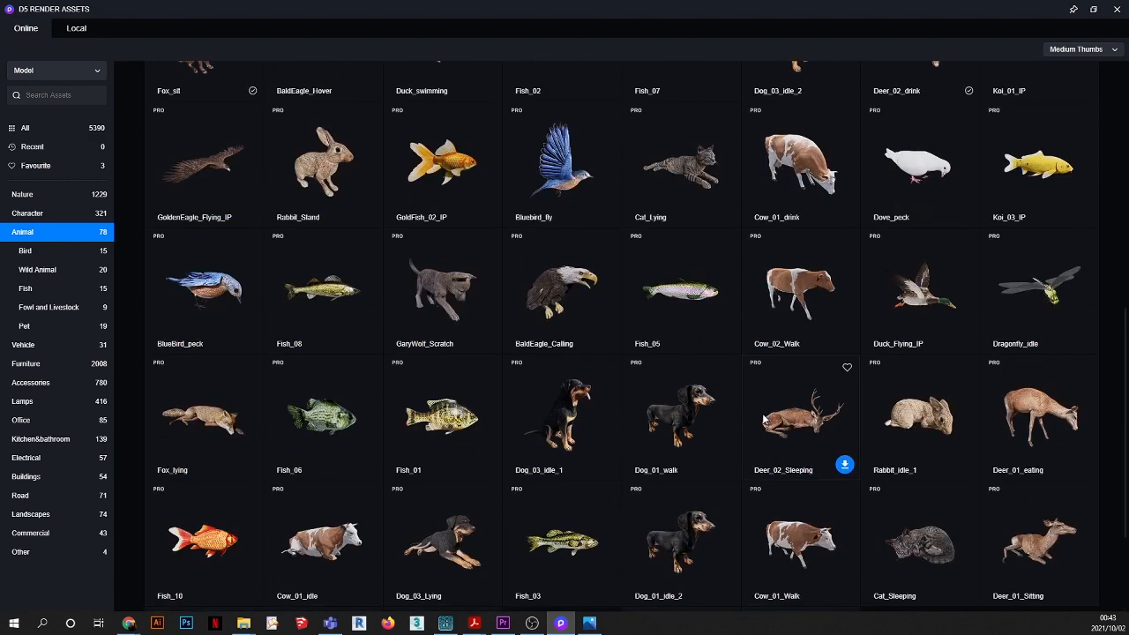
scroll(763, 352, up, 5)
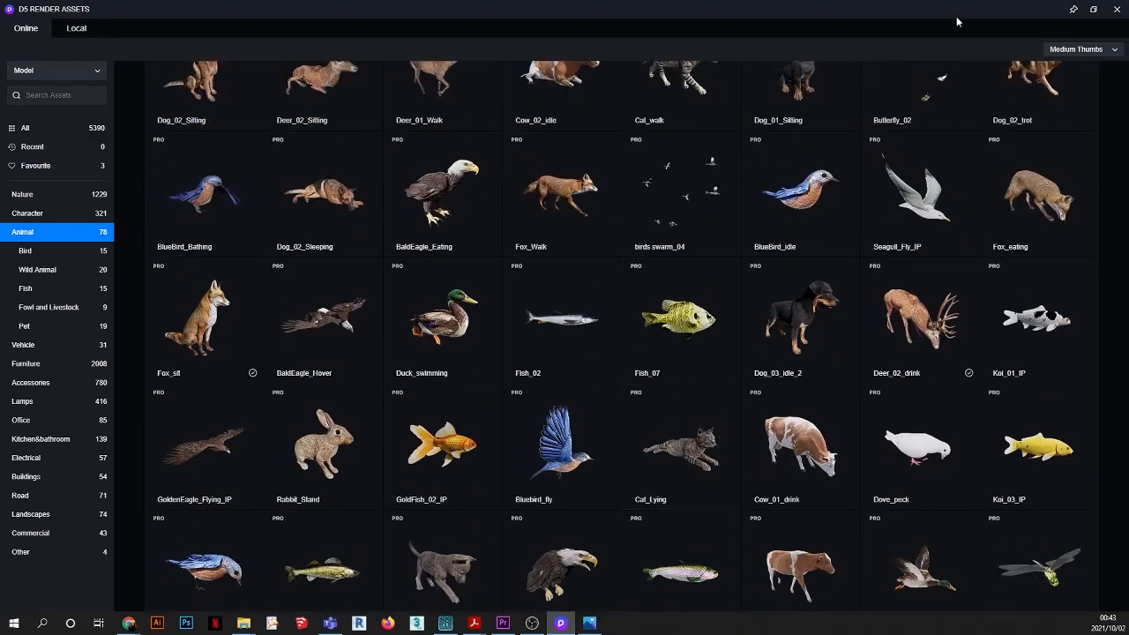
Step: Restore the asset library window to its smaller size, move it clear of the building and return to the first animals
click(1094, 9)
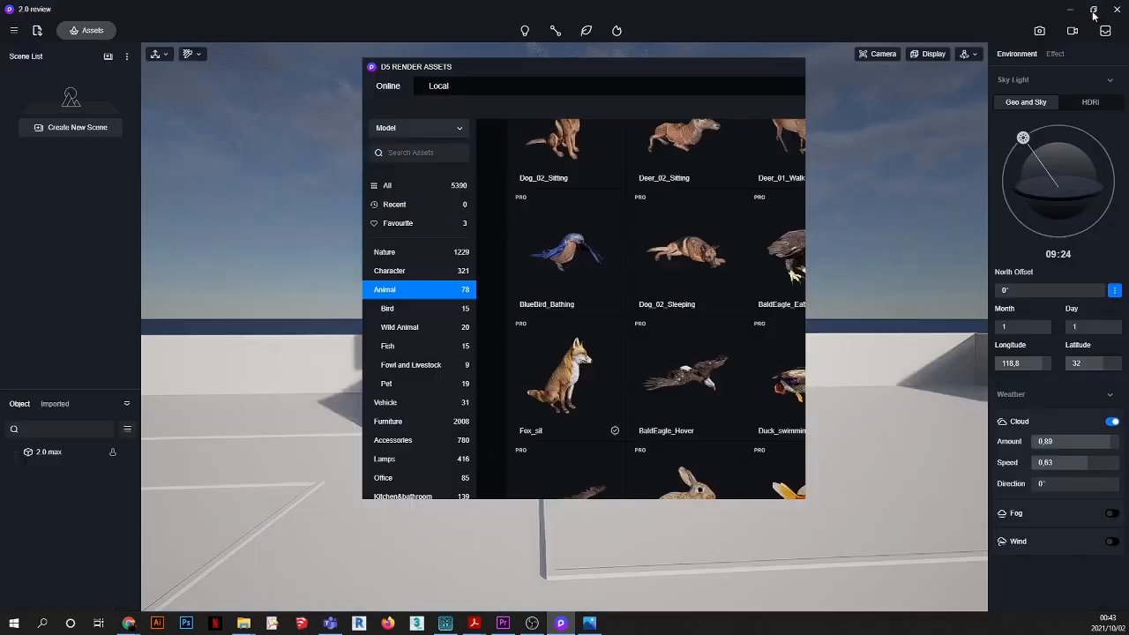
drag(668, 78, 475, 56)
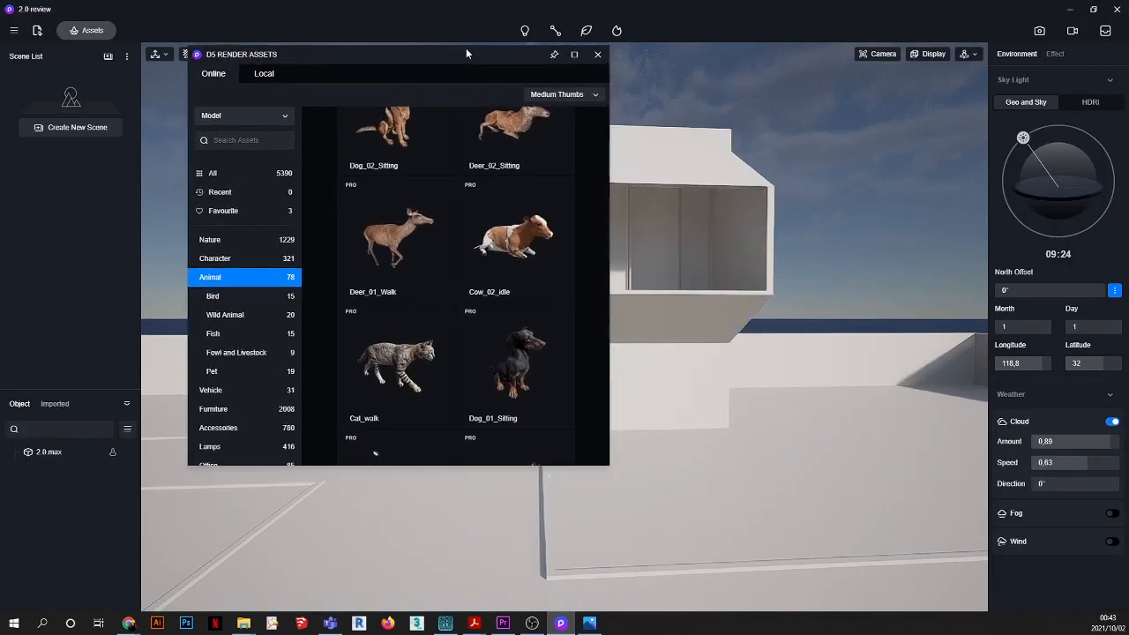
scroll(524, 268, up, 4)
scroll(522, 269, up, 10)
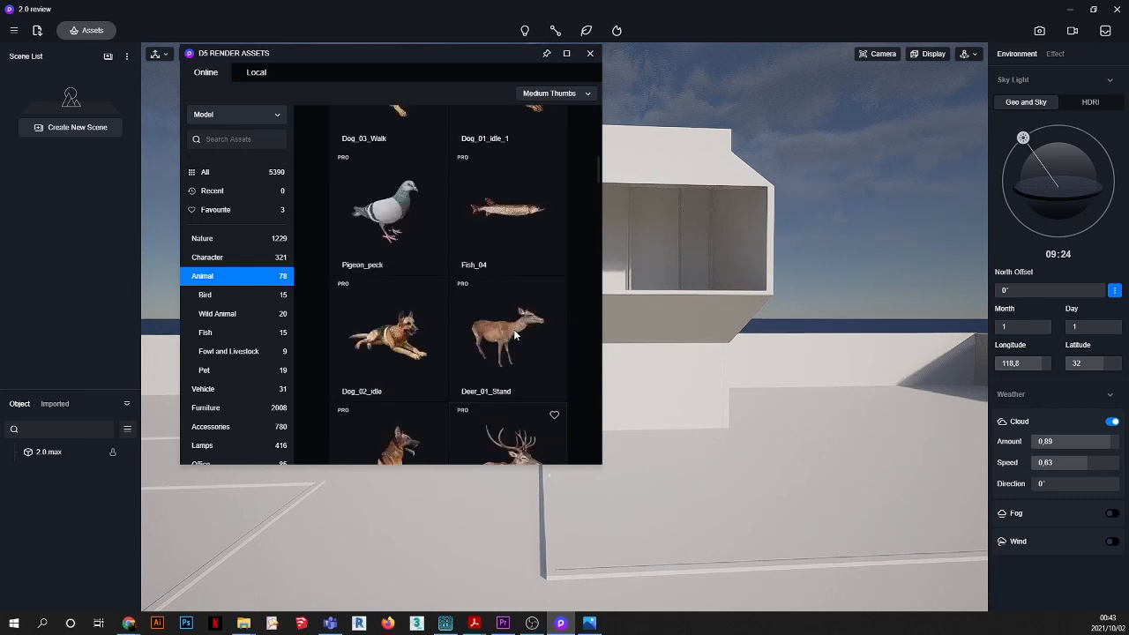
scroll(514, 334, up, 4)
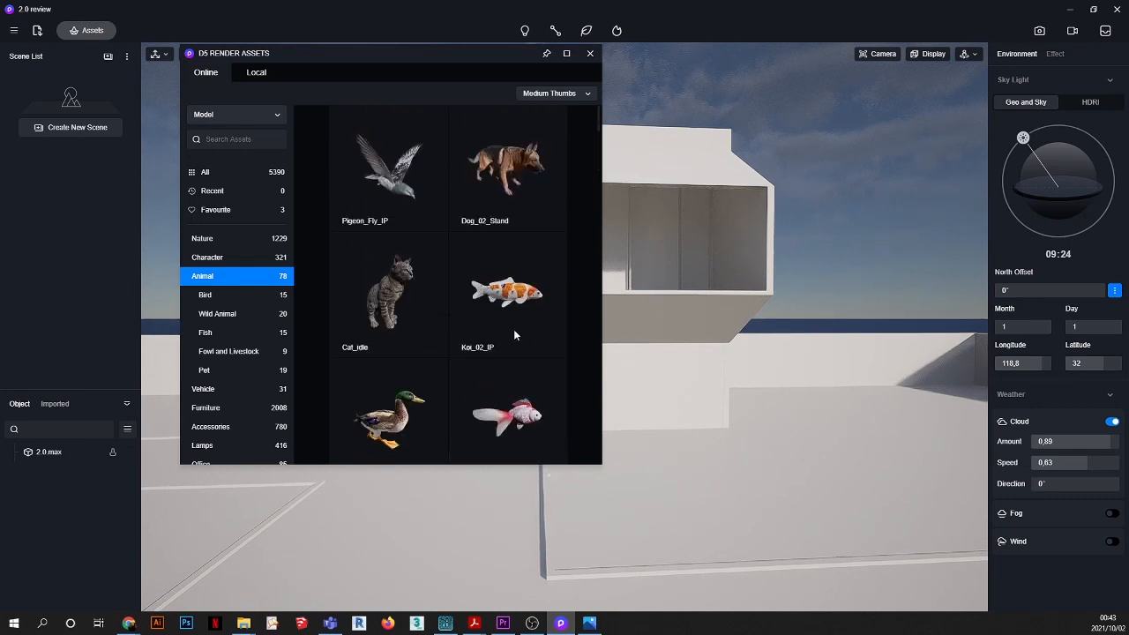
Step: Place the Fox_Walk and Dog_02_trot animal models next to each other on the ground in front of the building
scroll(514, 334, down, 10)
scroll(516, 337, down, 3)
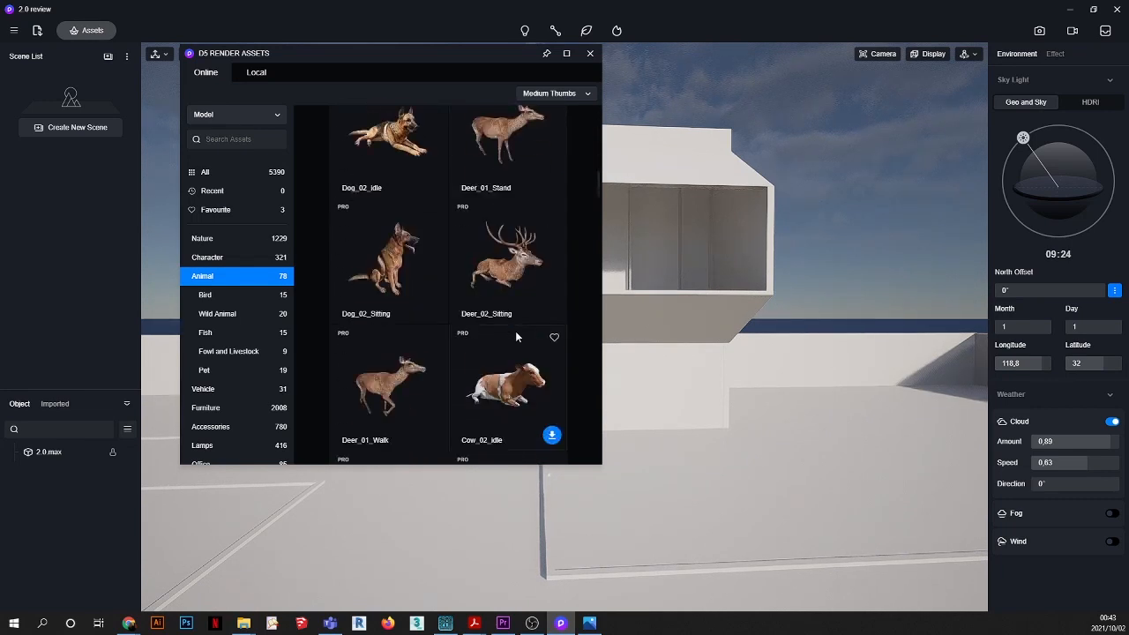
scroll(517, 221, down, 3)
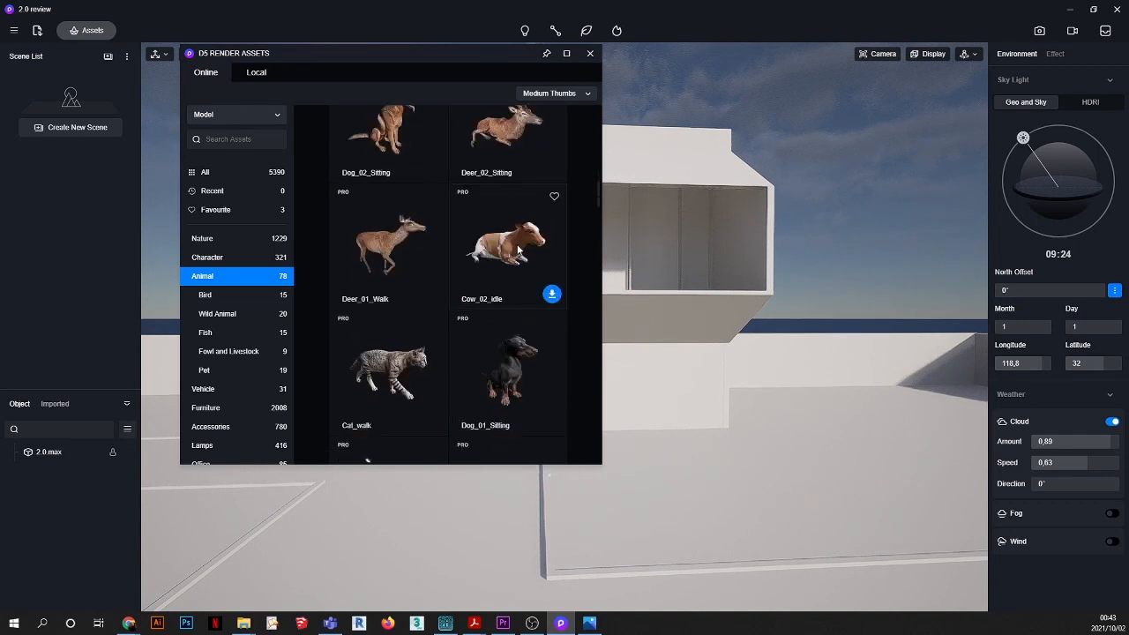
scroll(519, 256, down, 3)
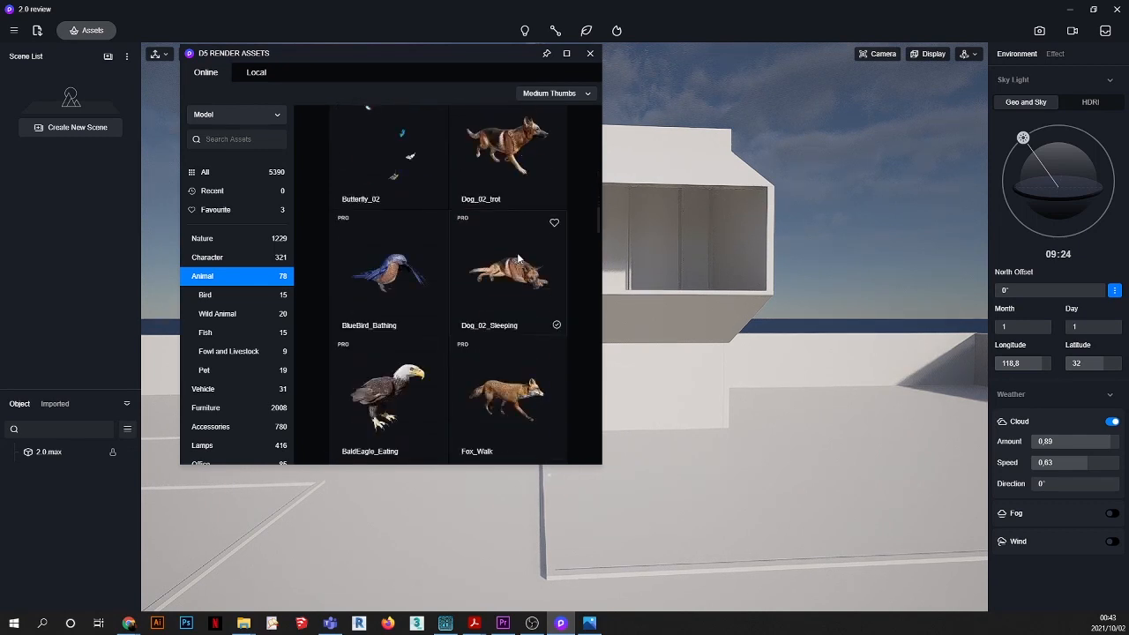
scroll(520, 265, down, 1)
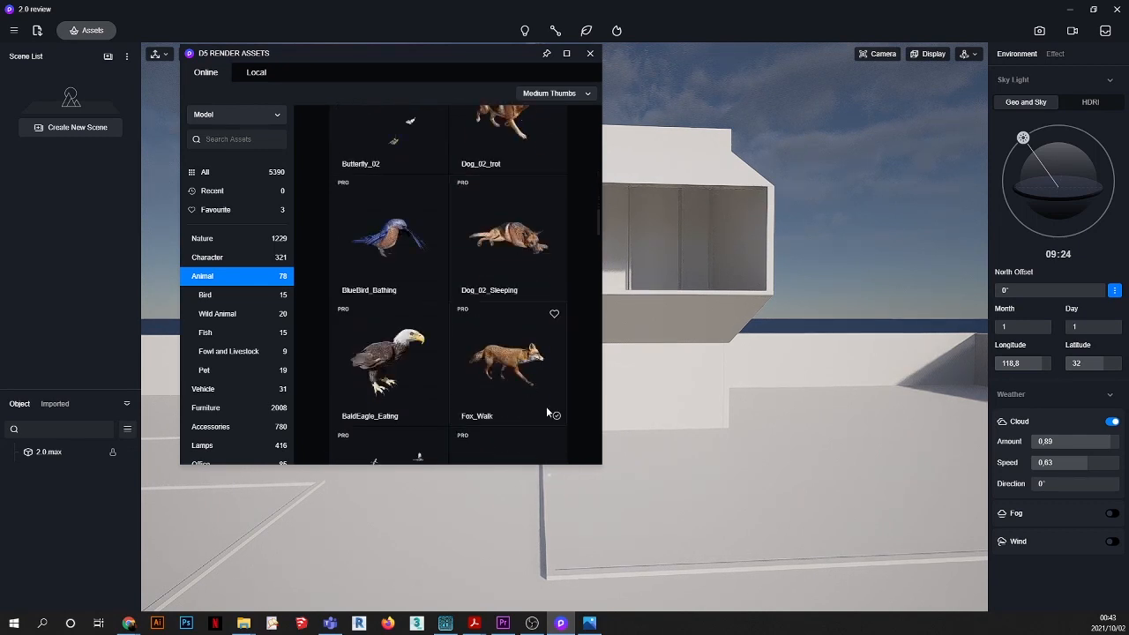
click(703, 472)
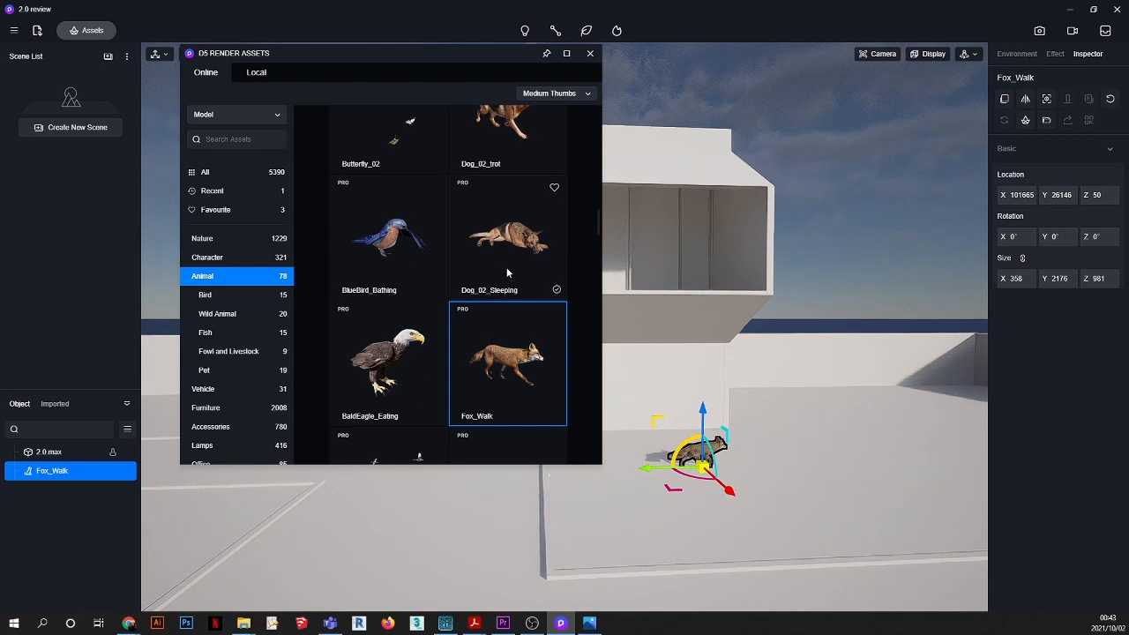
scroll(506, 267, up, 2)
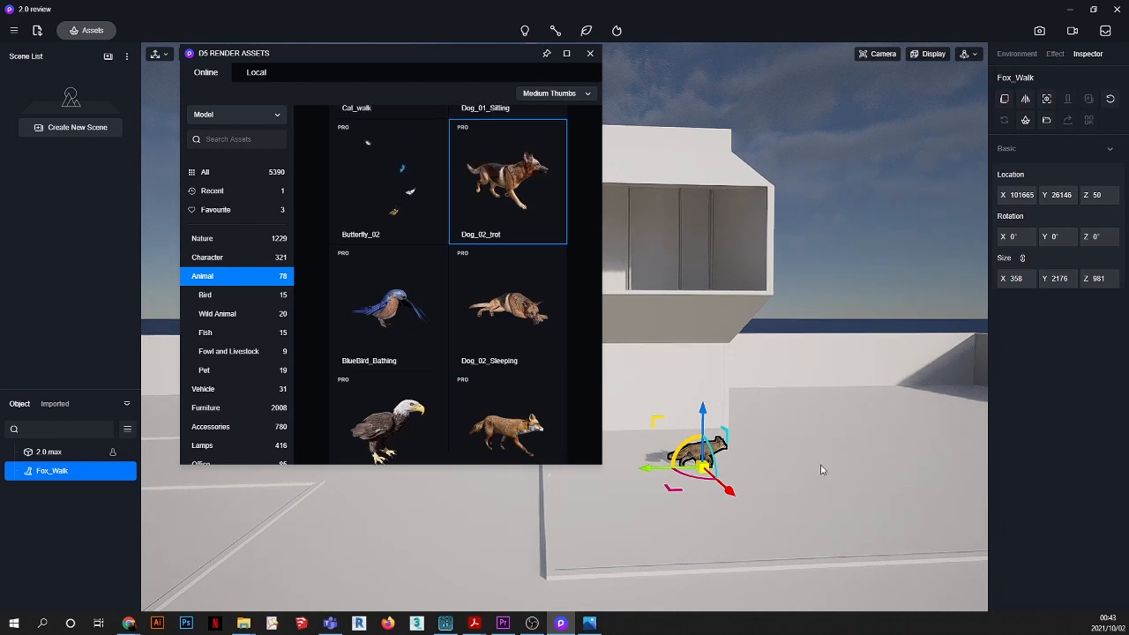
click(782, 450)
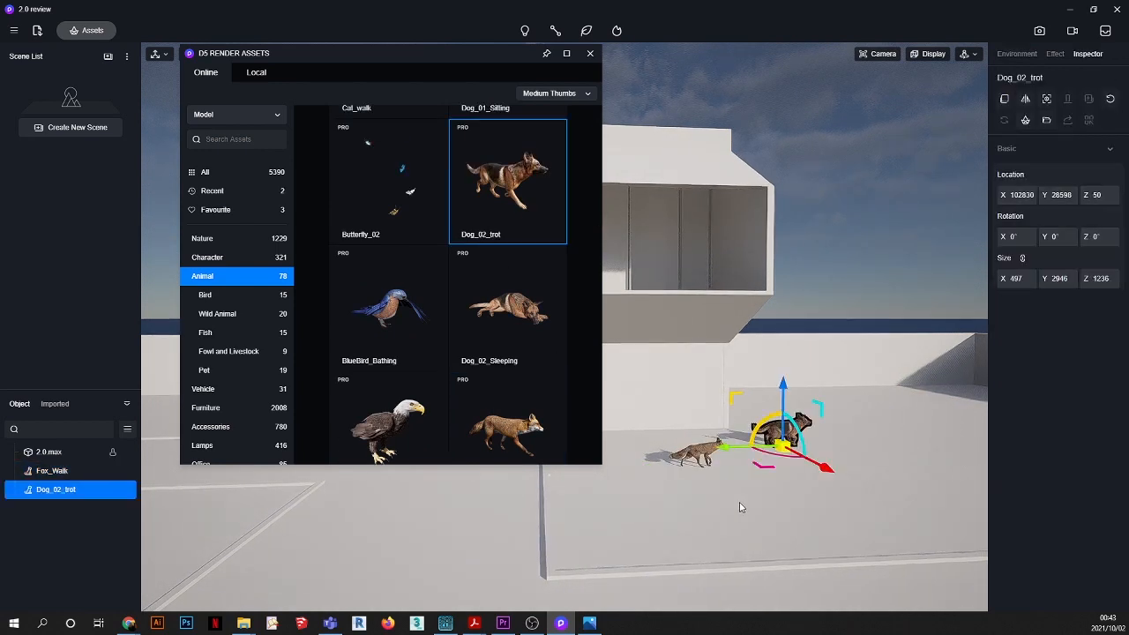
Step: Look through the viewport's Camera and Display options, then deselect the dog model
click(965, 55)
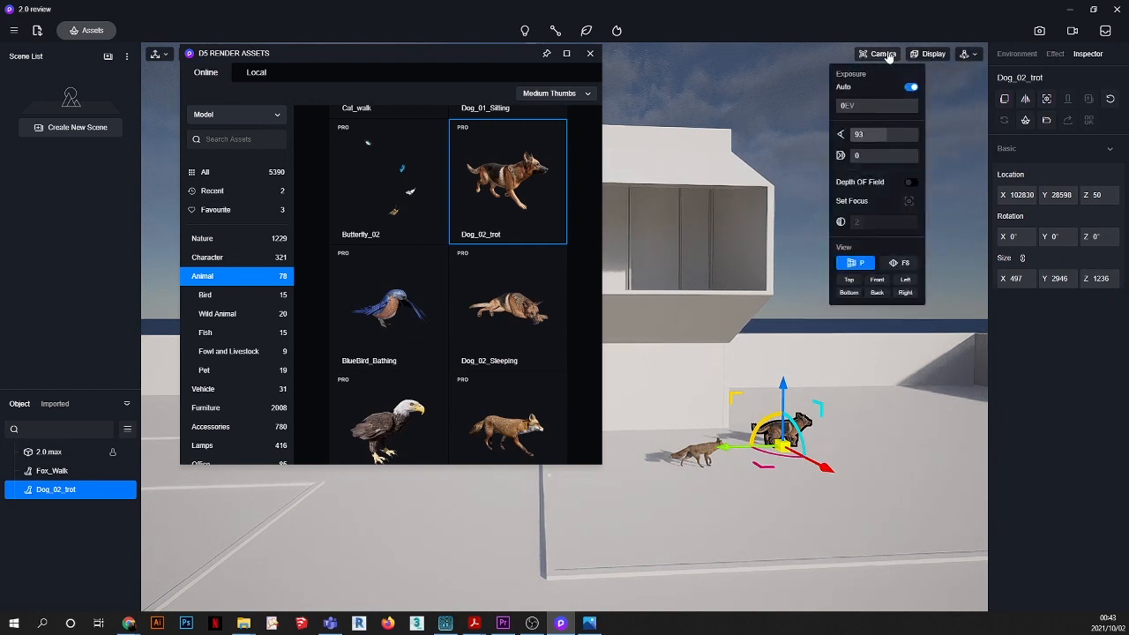
mouse_move(928, 57)
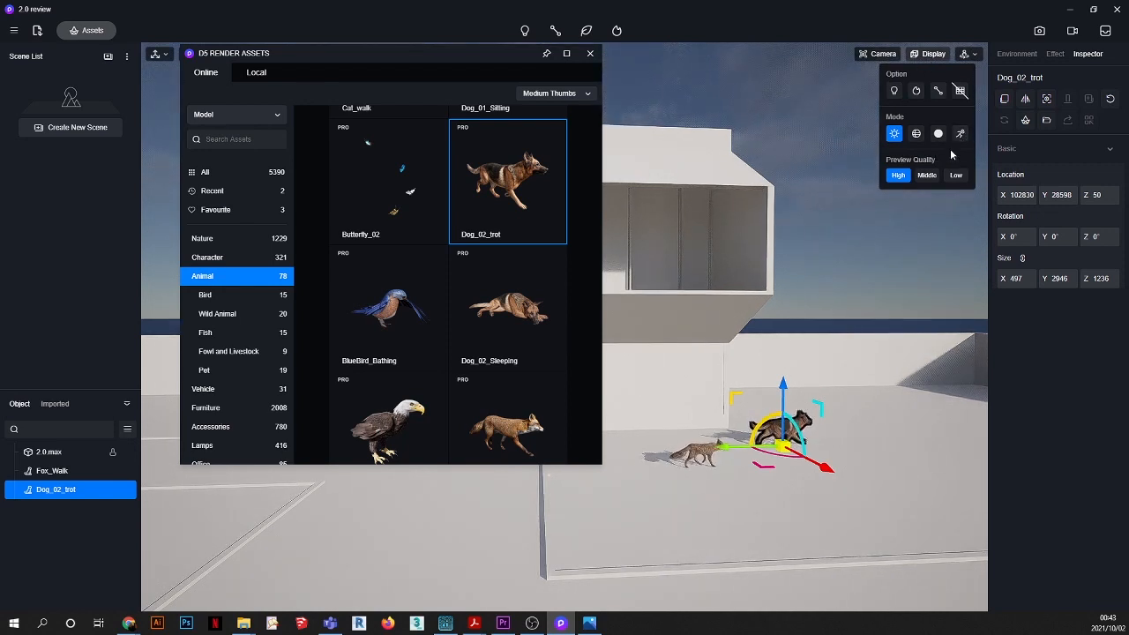
click(814, 269)
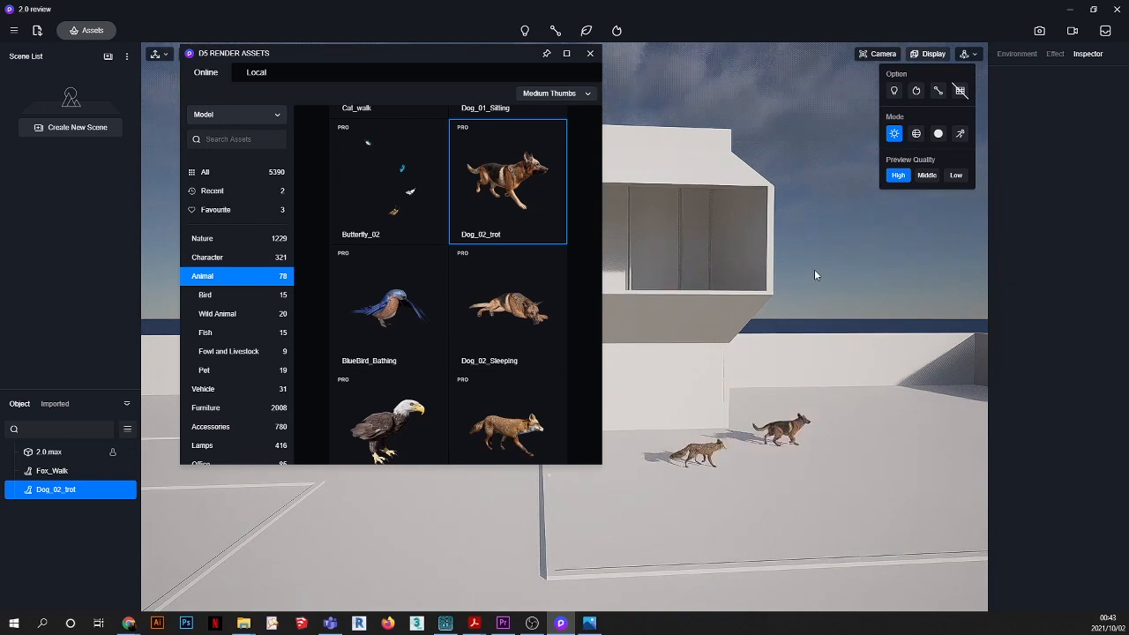
Step: Find the Deer_02_drink model among the animals and place it on the ground in front of the dog
mouse_move(435, 321)
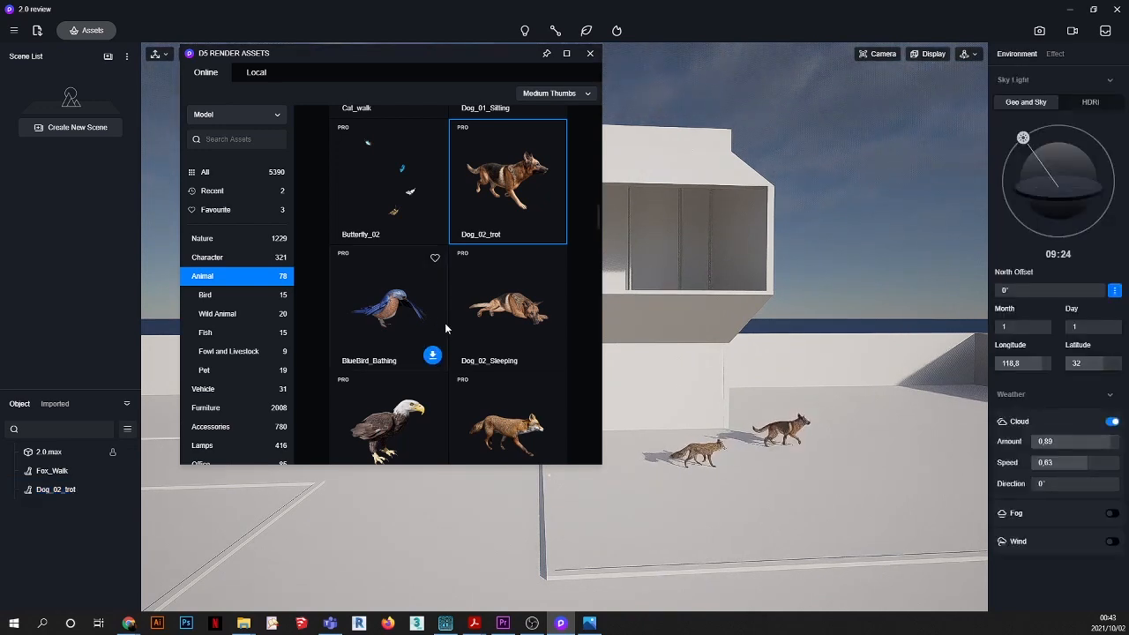
scroll(444, 322, down, 3)
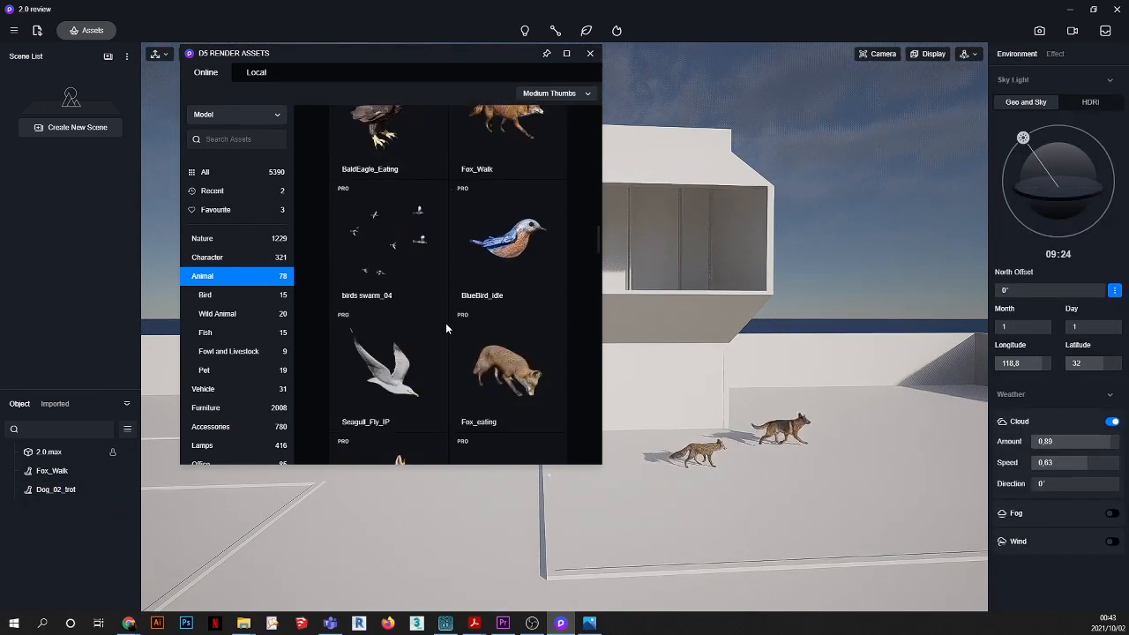
scroll(446, 323, down, 5)
scroll(445, 329, down, 2)
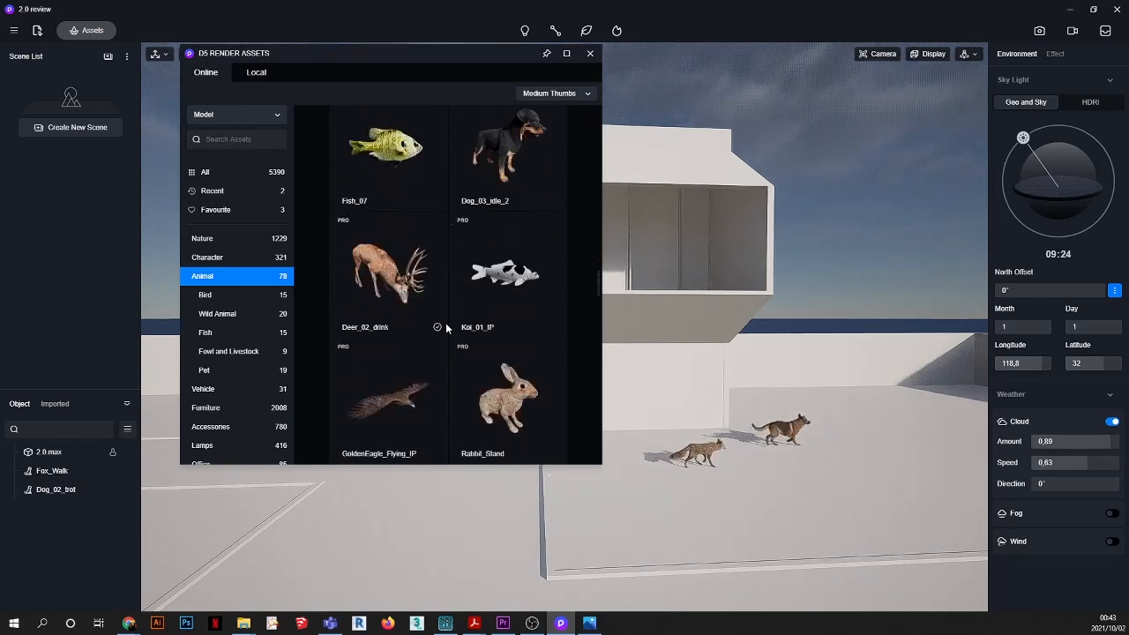
click(406, 245)
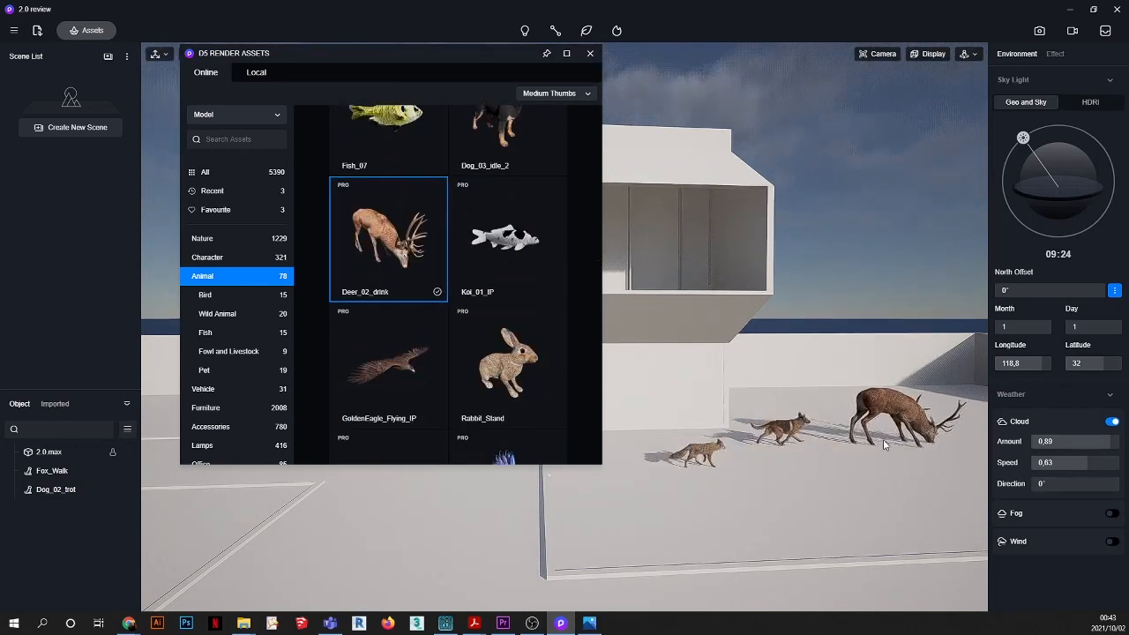
click(885, 445)
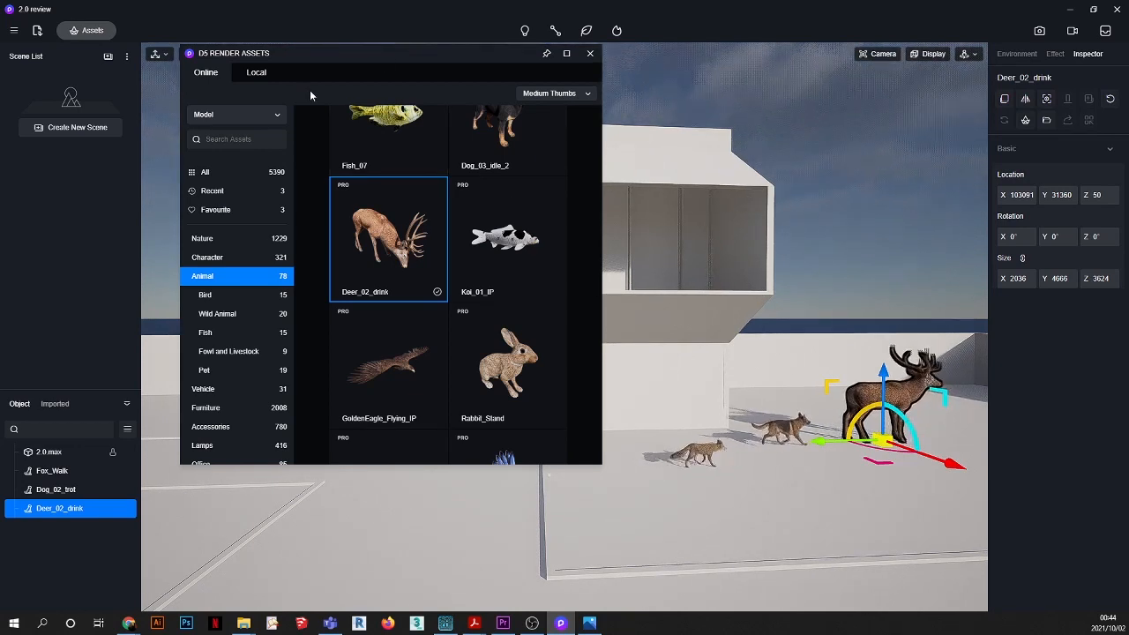
Step: Switch the asset library to particles and place the Fountain_Medium effect on the ground beside the fox
click(240, 117)
click(220, 175)
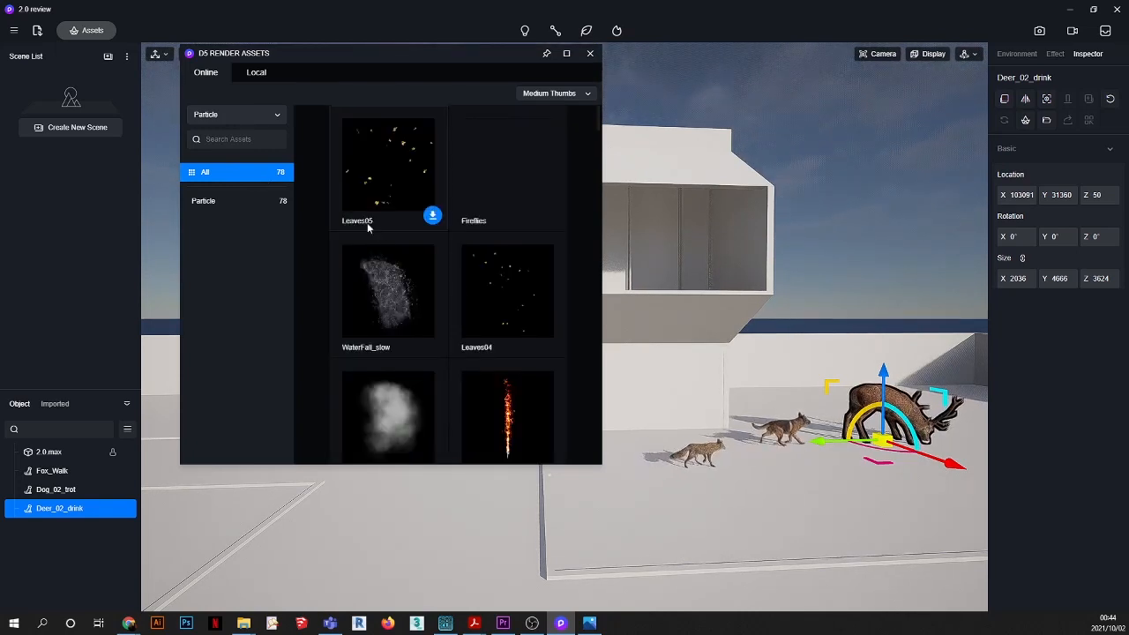
scroll(409, 202, down, 3)
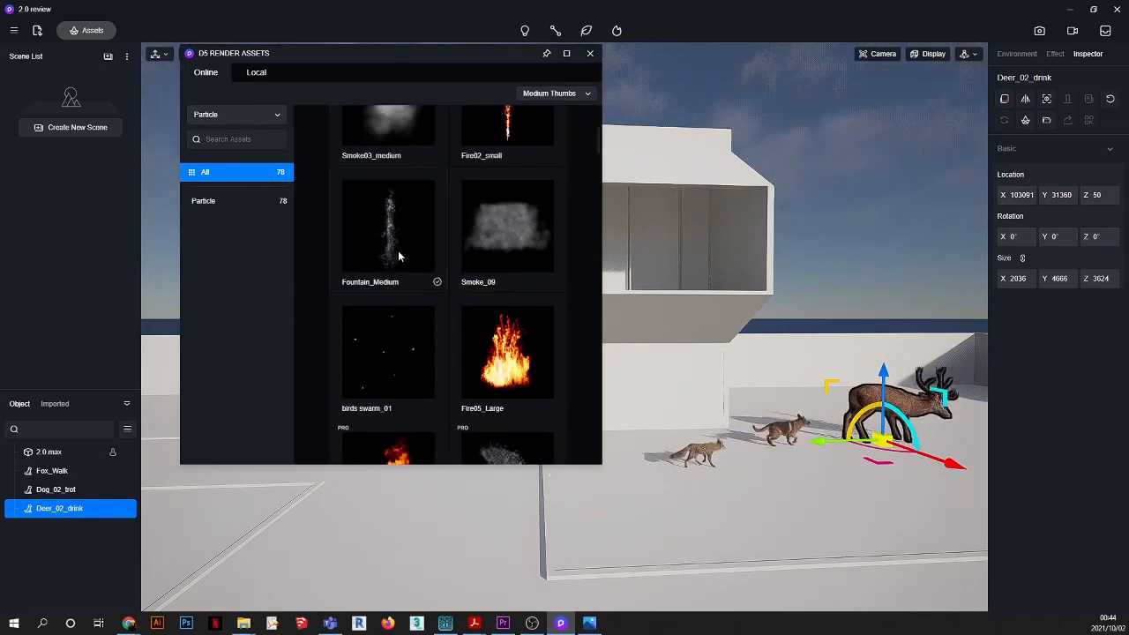
click(398, 256)
scroll(718, 486, up, 3)
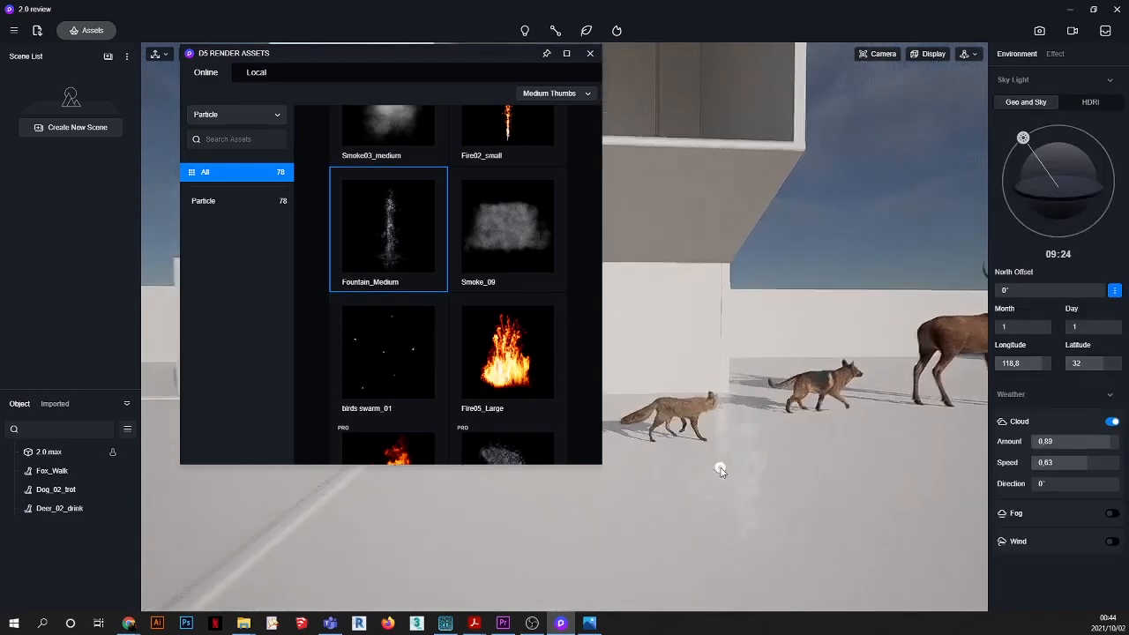
scroll(722, 471, up, 2)
scroll(725, 473, up, 2)
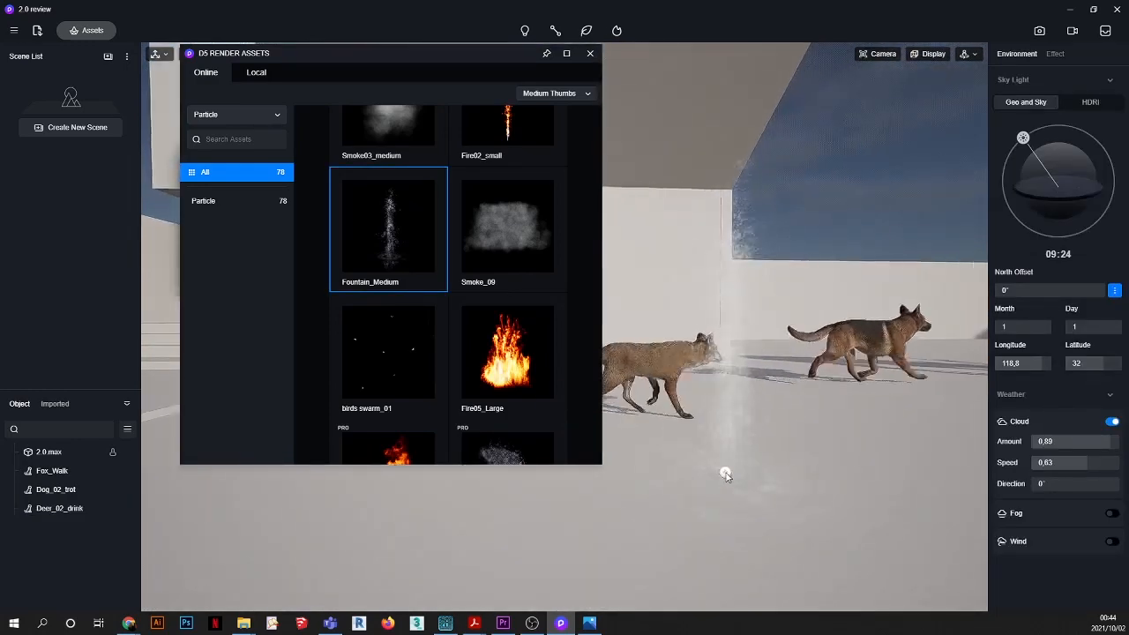
click(725, 474)
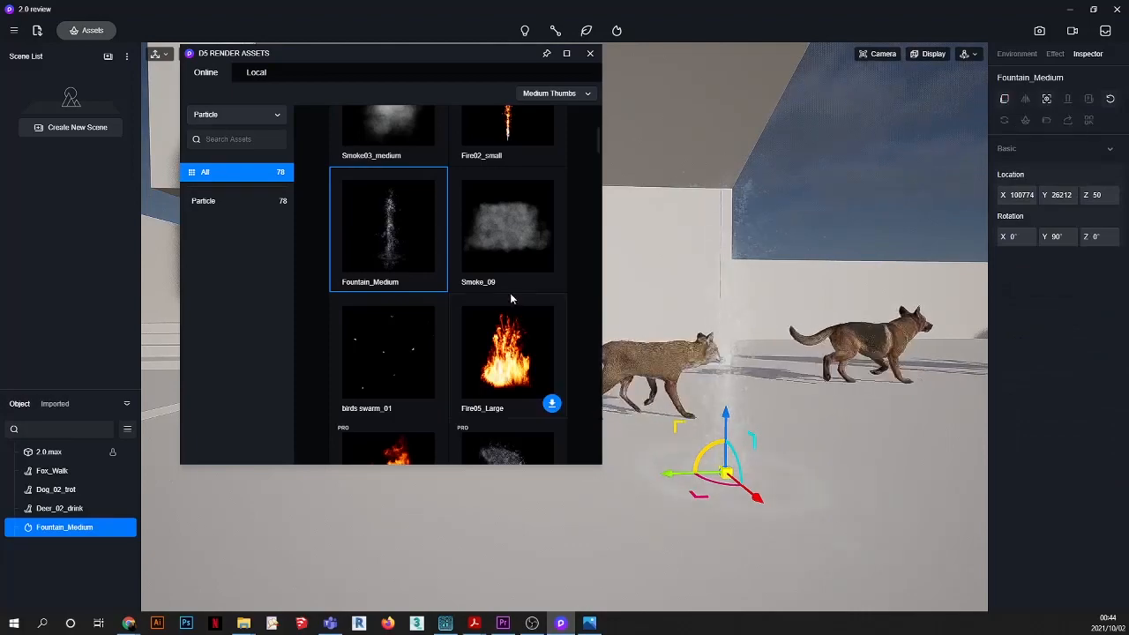
Step: Choose the WaterFall_slow particle and move the asset library window away from the building entrance
scroll(510, 293, up, 2)
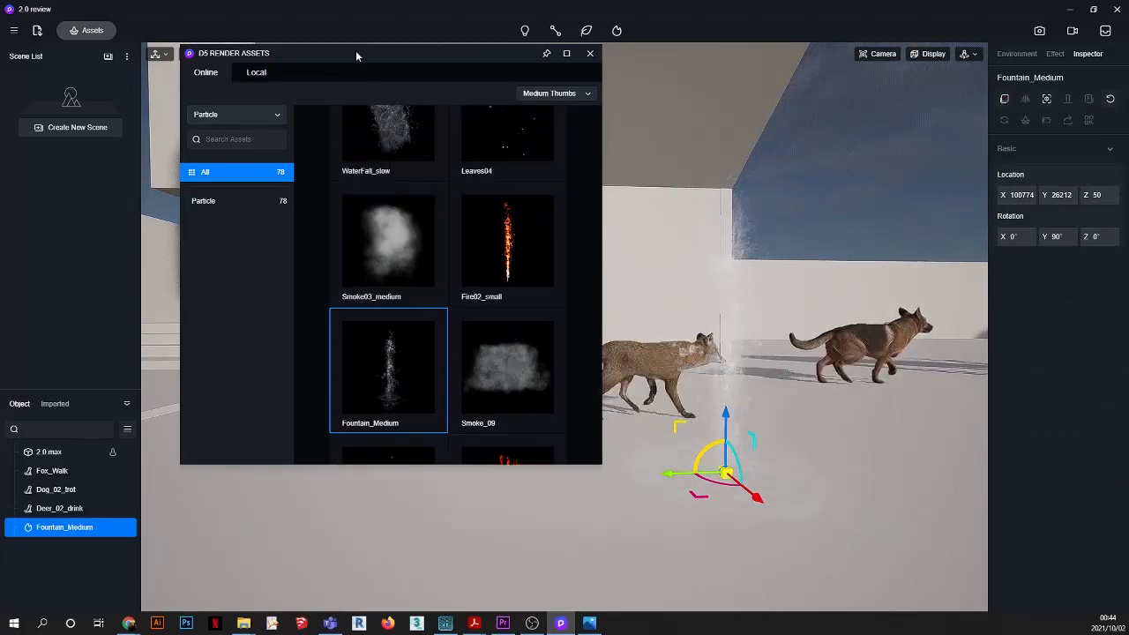
scroll(373, 164, up, 1)
click(397, 229)
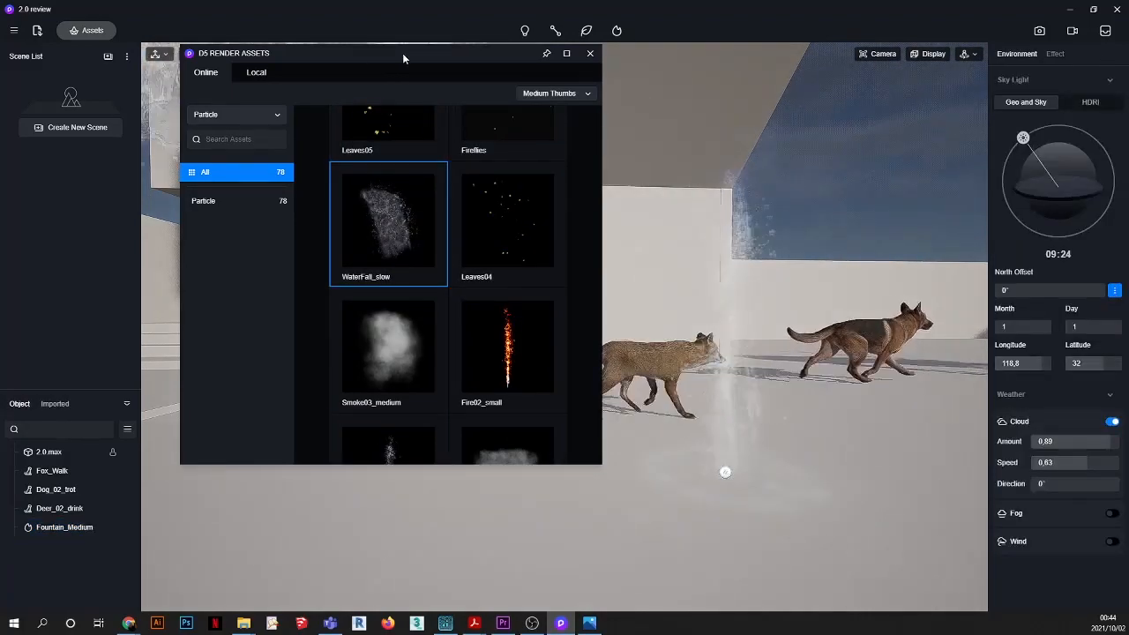
drag(402, 53, 732, 338)
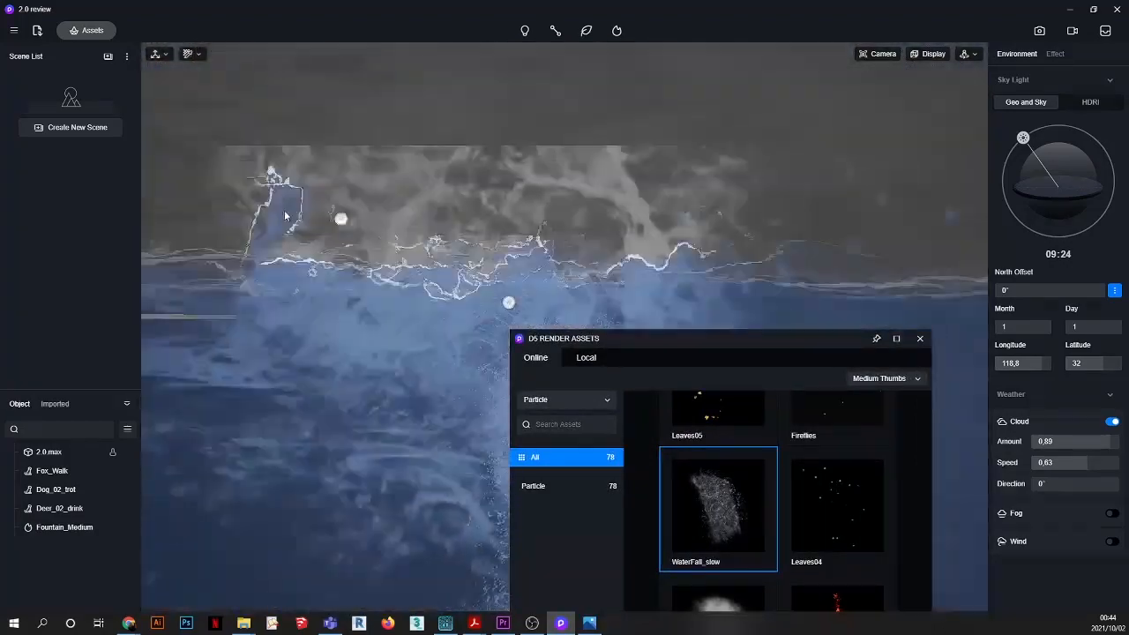
Step: Place the WaterFall_slow particle above the ground beside the entrance steps of the building
scroll(285, 216, down, 5)
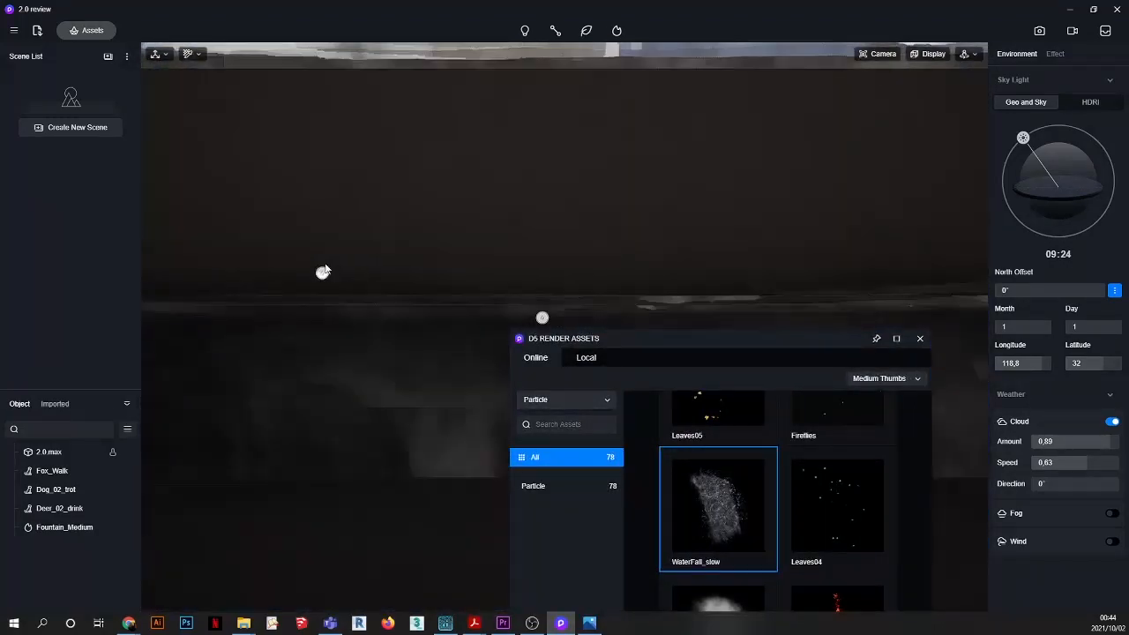
middle_drag(337, 197, 326, 368)
scroll(392, 218, down, 2)
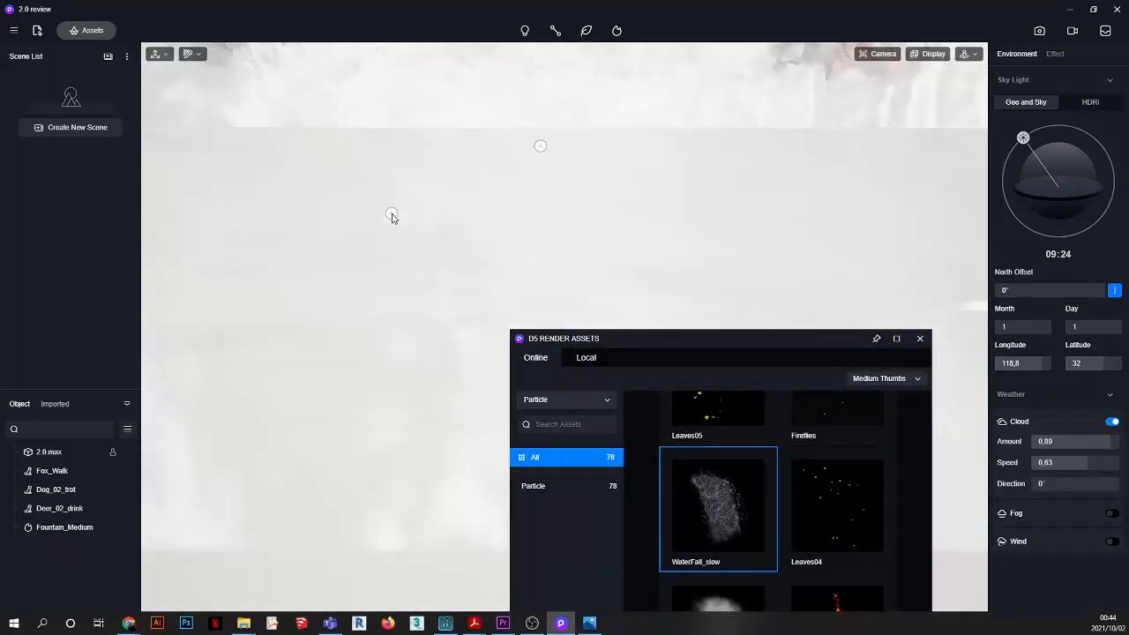
scroll(394, 225, down, 6)
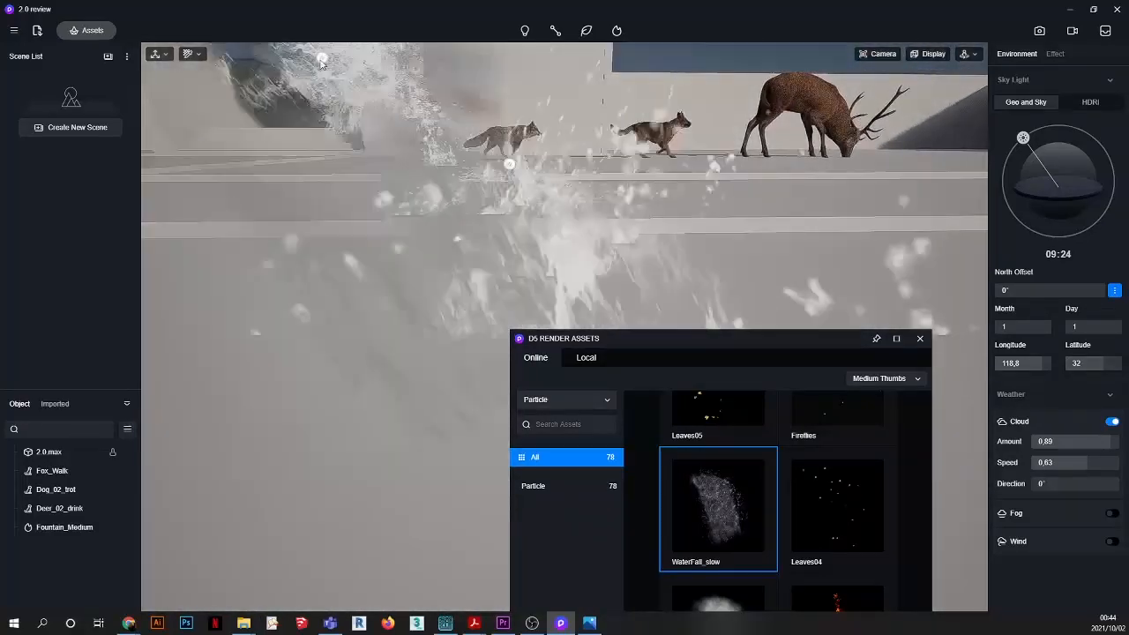
middle_drag(320, 68, 509, 239)
scroll(513, 240, down, 5)
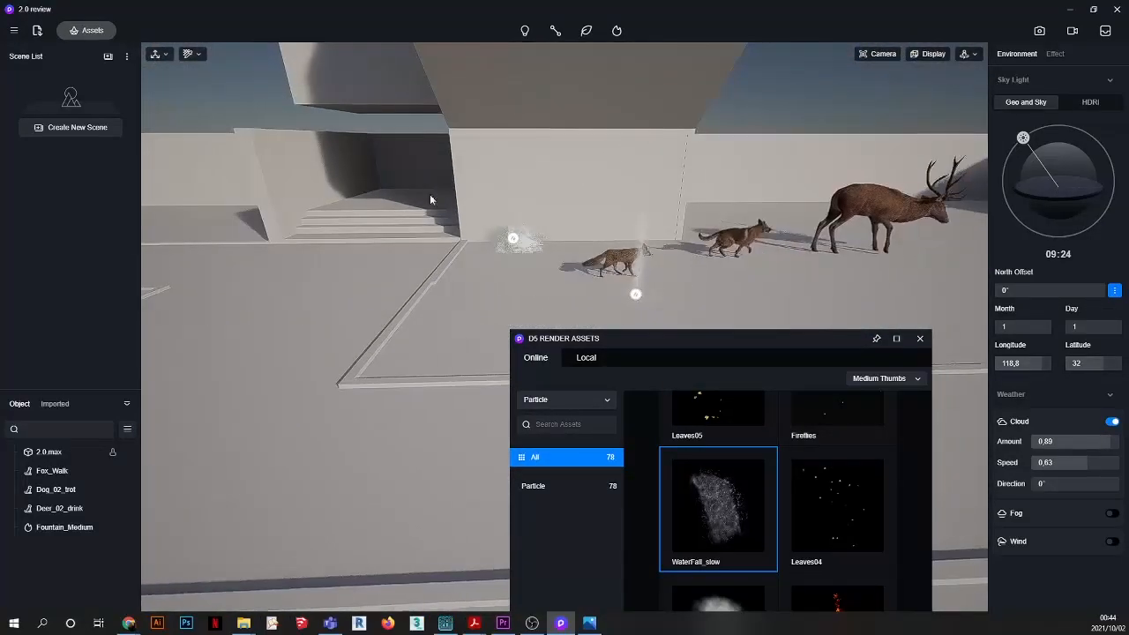
scroll(327, 167, up, 8)
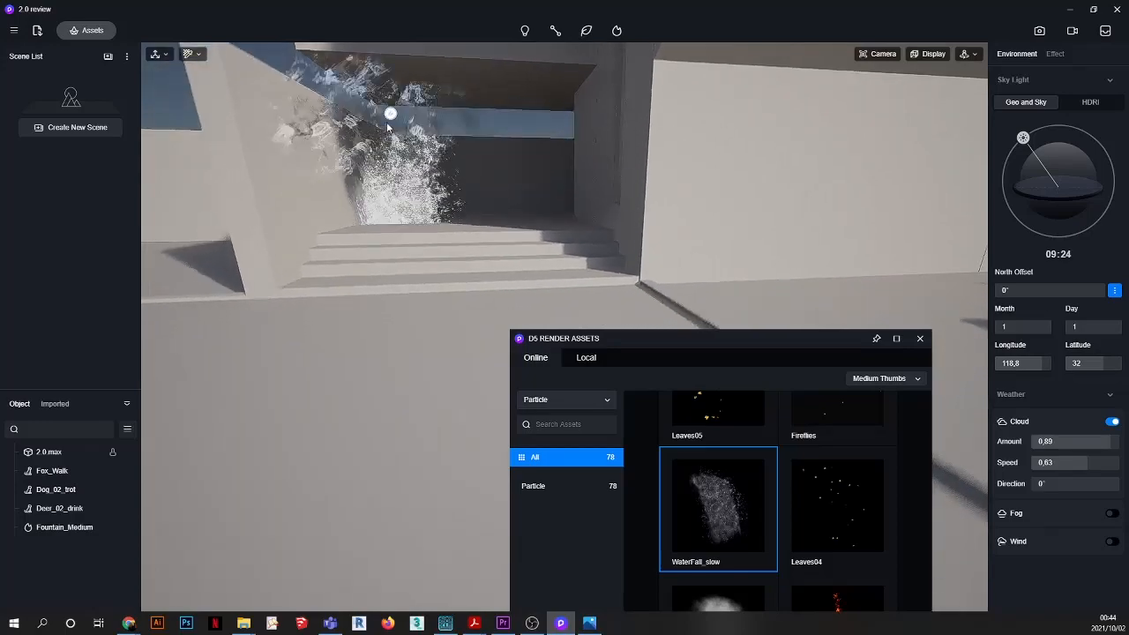
scroll(414, 251, down, 6)
scroll(411, 247, up, 6)
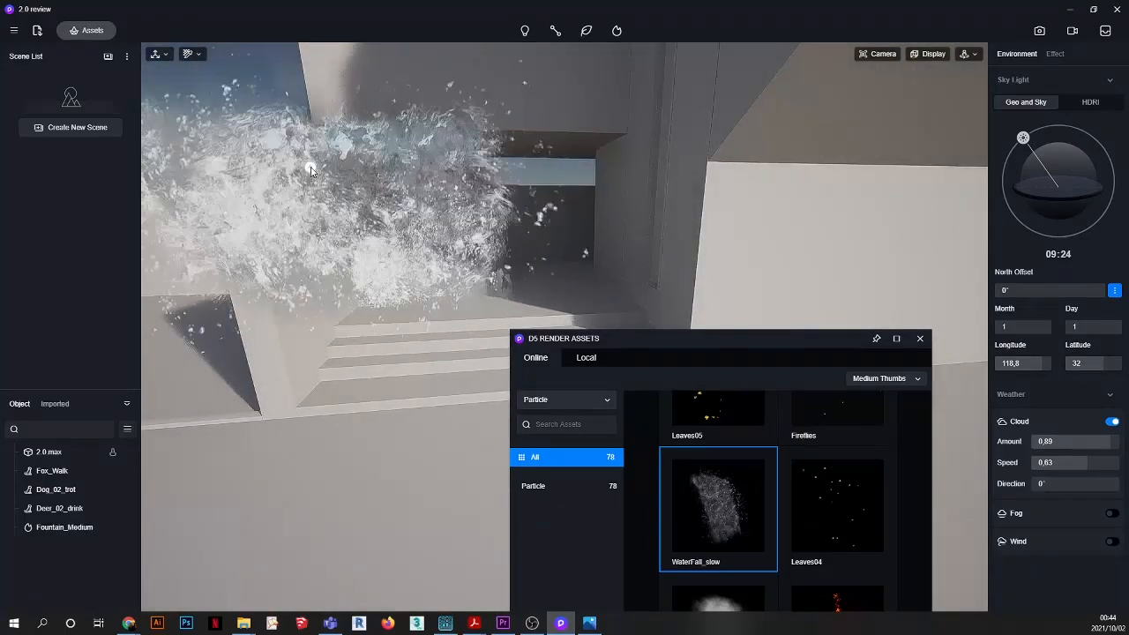
click(311, 170)
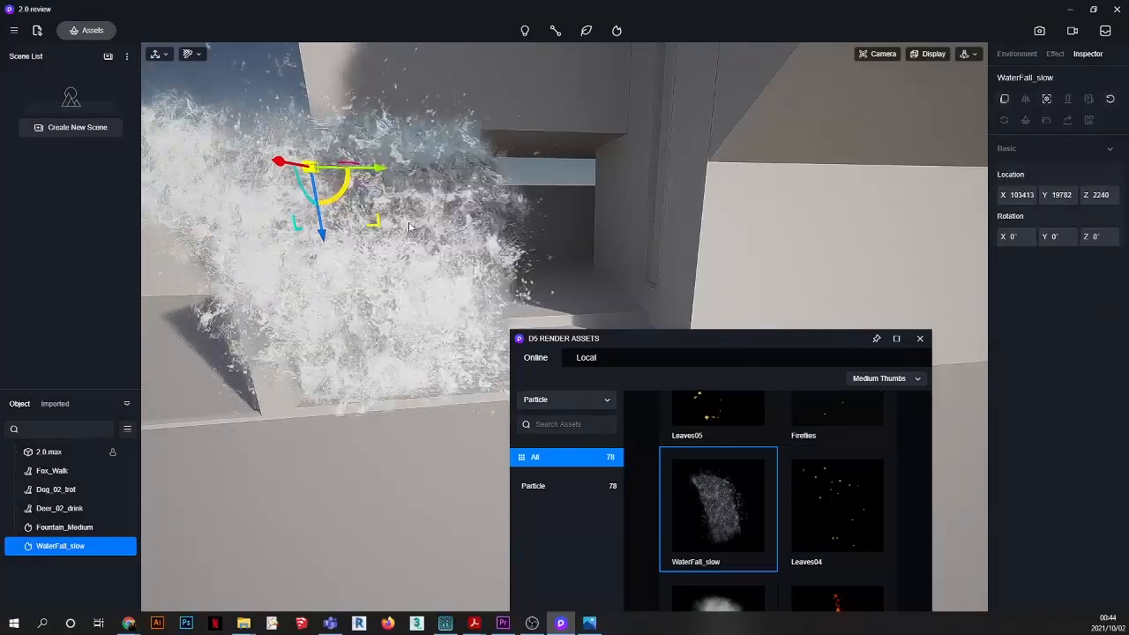
Step: Examine the waterfall together with the whole building from farther away and deselect it
scroll(408, 227, down, 5)
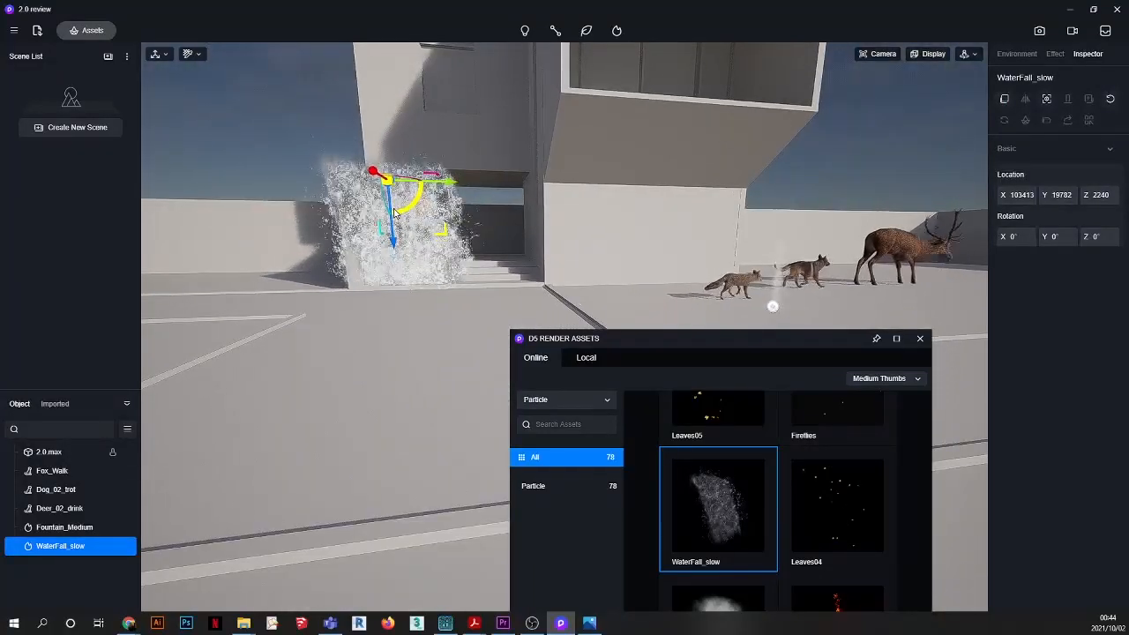
scroll(547, 276, down, 5)
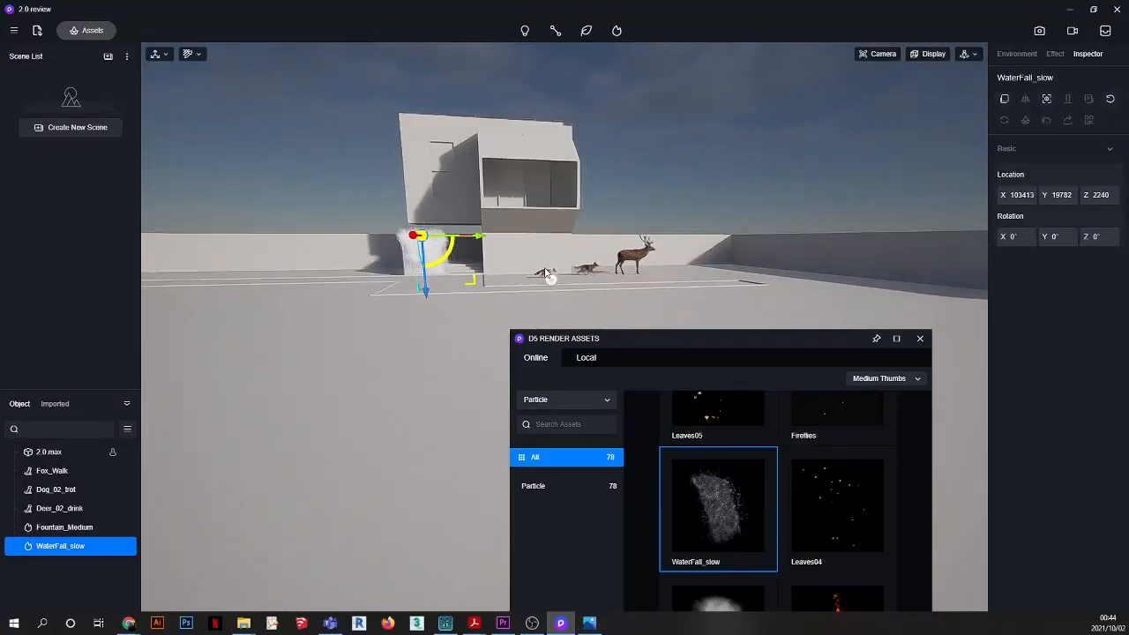
scroll(504, 255, down, 2)
scroll(499, 151, up, 5)
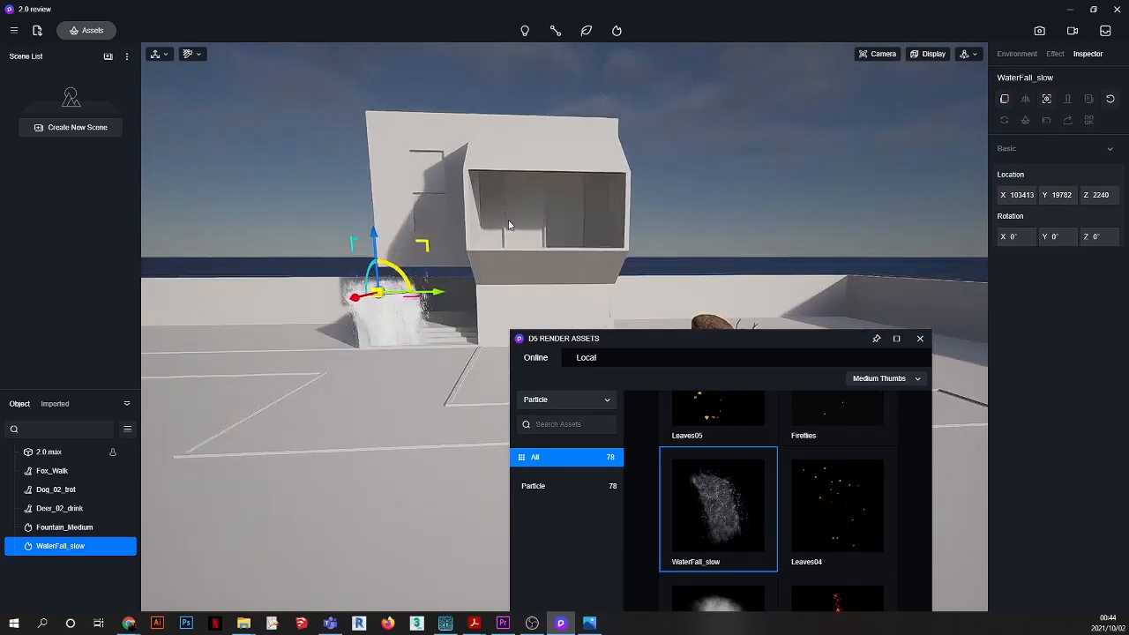
right_drag(508, 219, 526, 186)
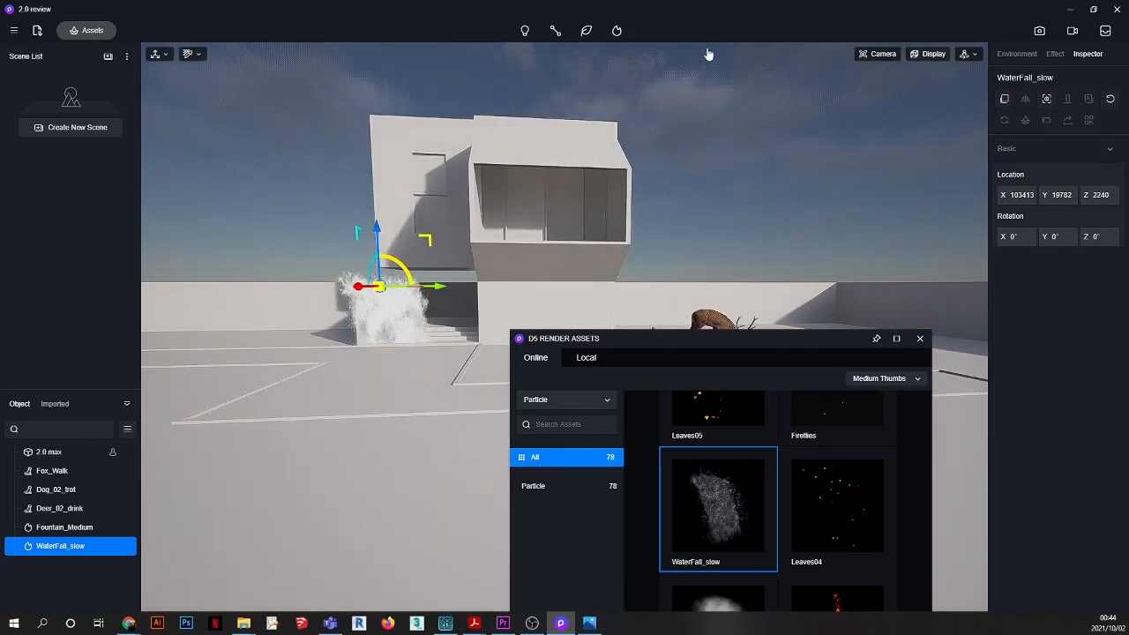
click(514, 244)
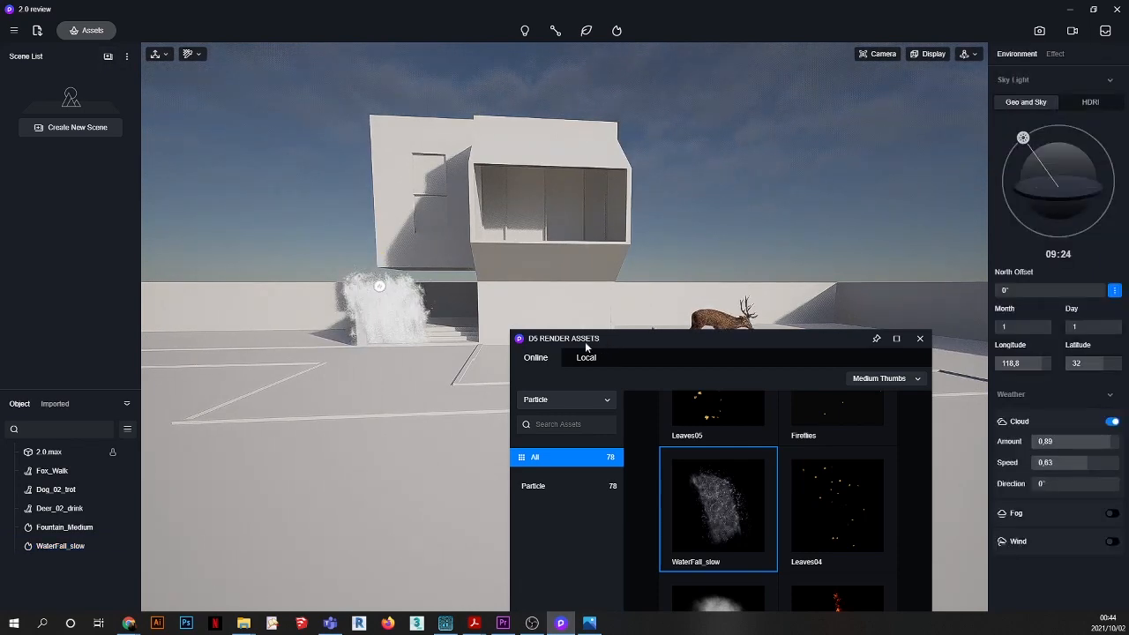
Step: Move the asset library window below the building and save a frontal and an angled view as two scenes
drag(586, 342, 337, 413)
scroll(394, 308, up, 4)
scroll(497, 311, down, 6)
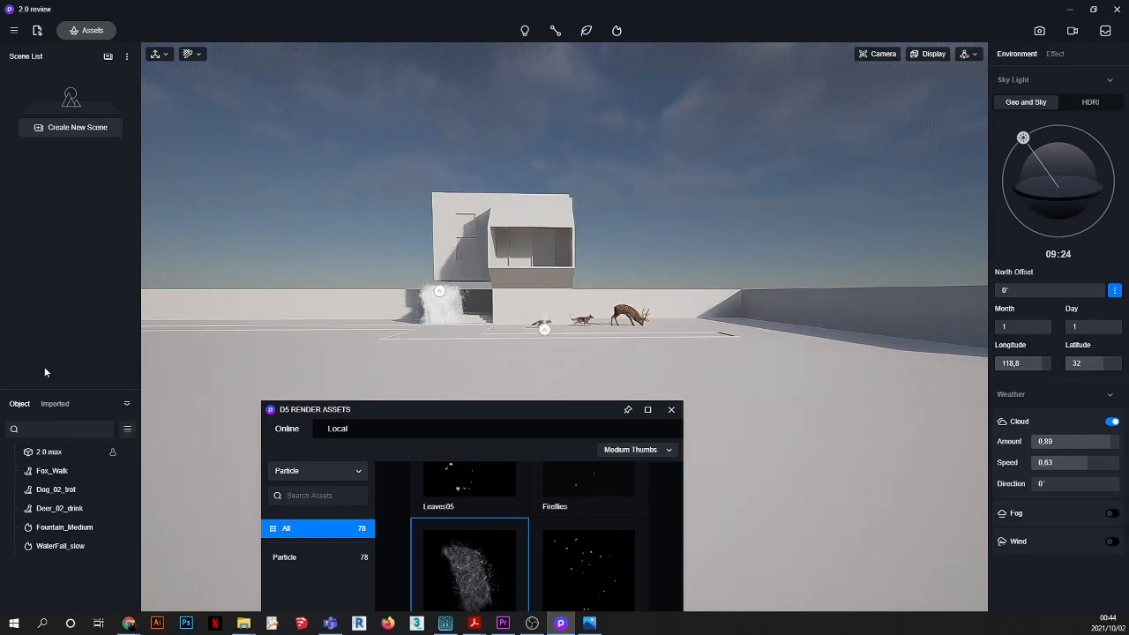
click(108, 58)
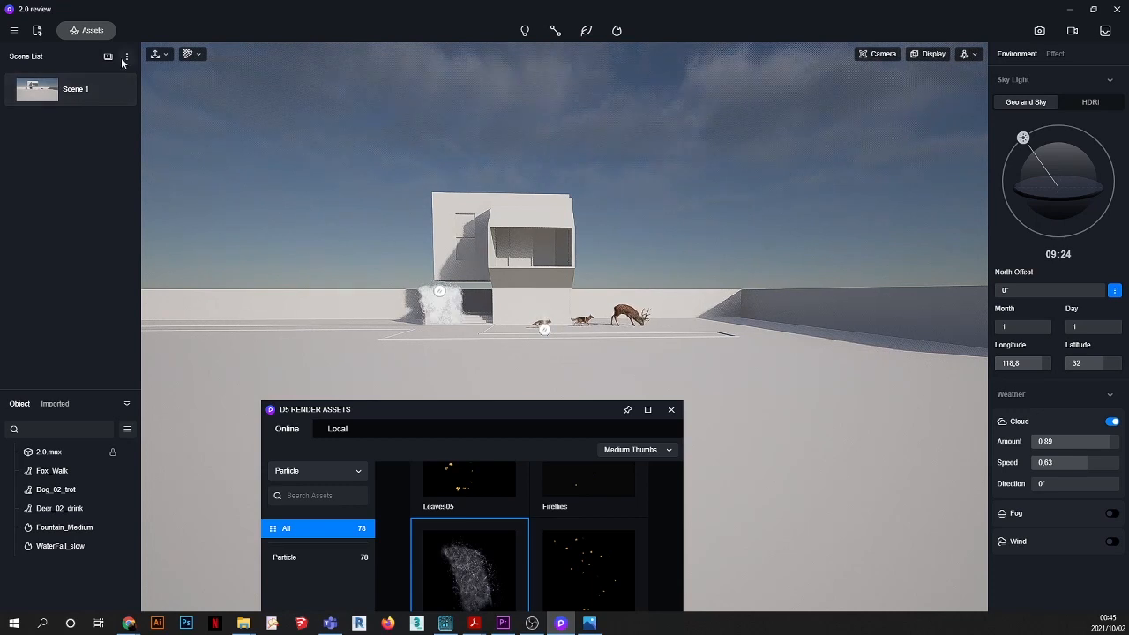
right_drag(495, 287, 529, 305)
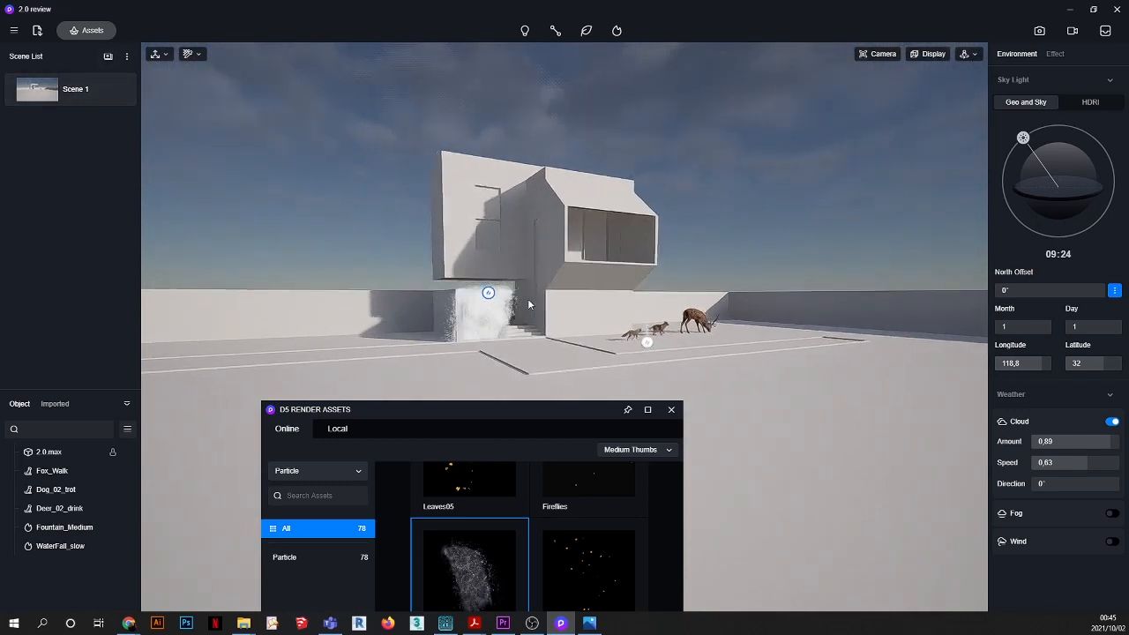
click(109, 57)
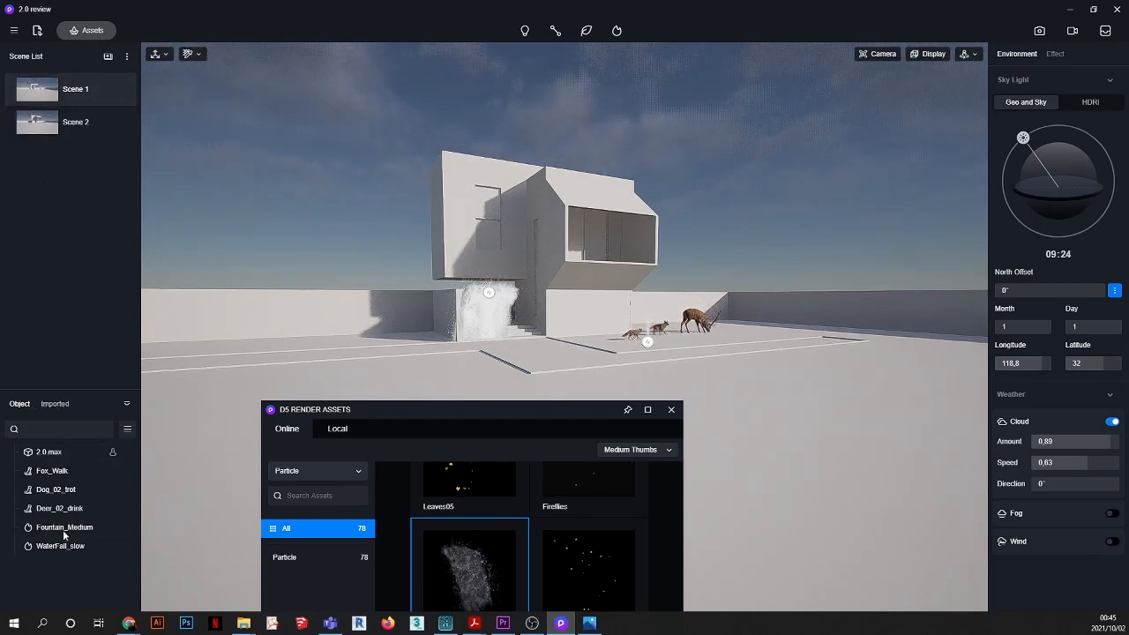
Step: Check the imported objects list, return to the scene object list, and open and cancel the file import dialog
click(56, 404)
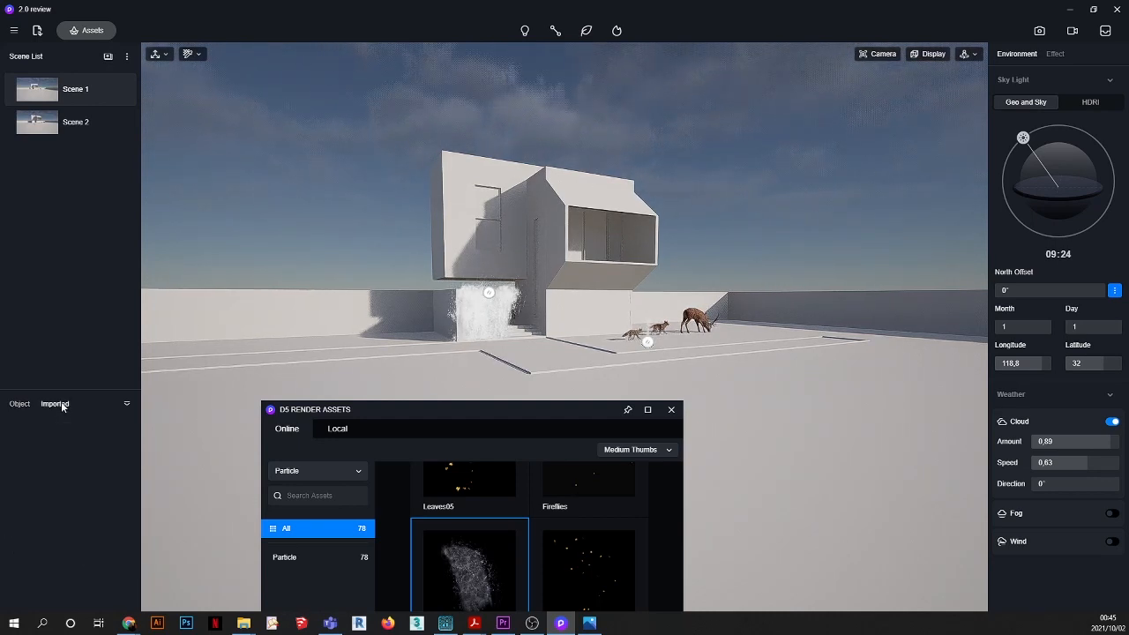
click(19, 404)
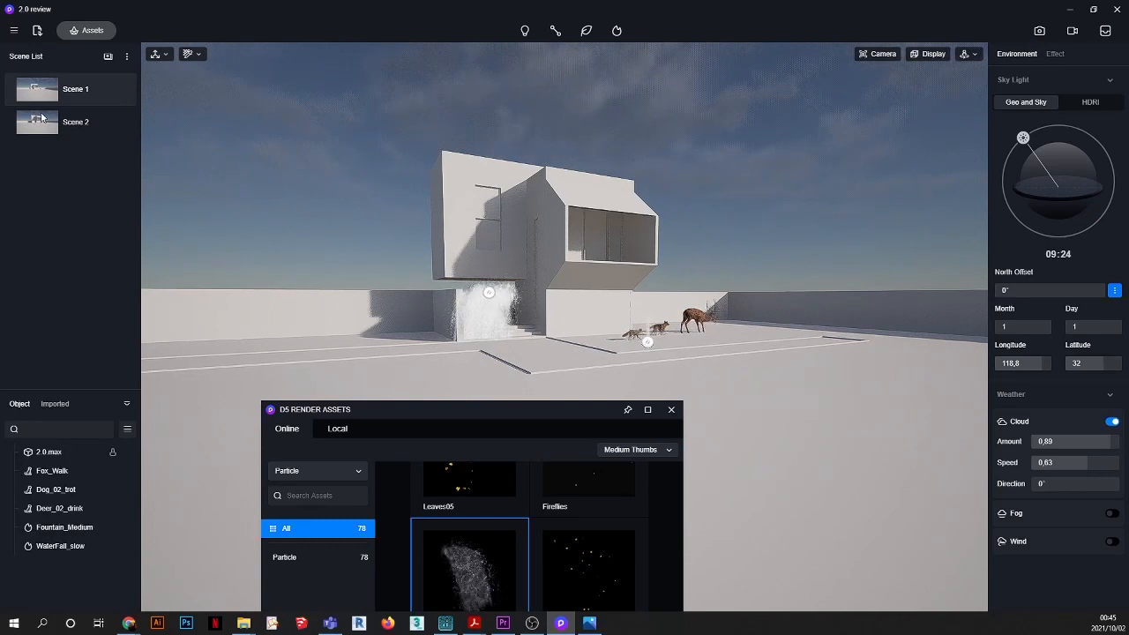
click(37, 31)
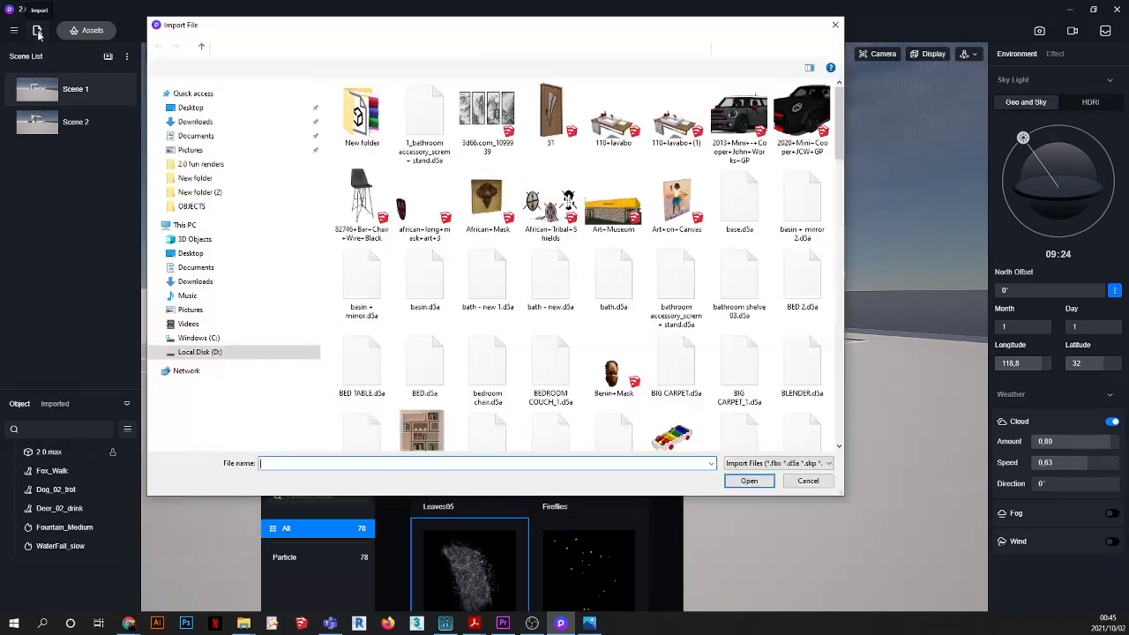
key(Escape)
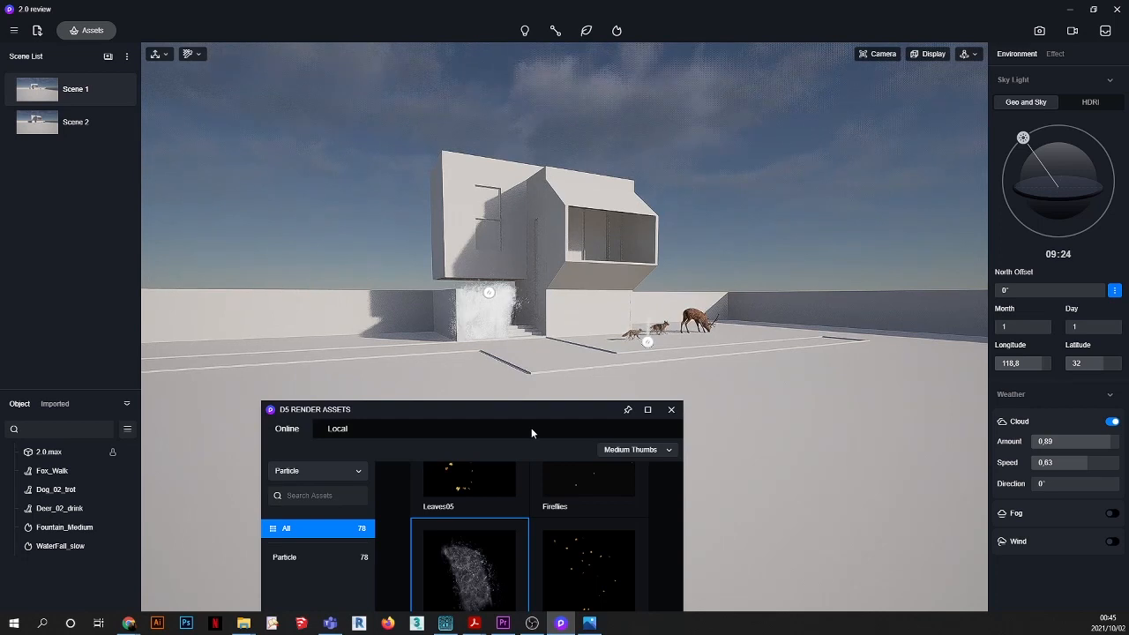
Step: Move the asset library window up the screen, switch it to the Model assets and maximize it
drag(553, 435, 332, 202)
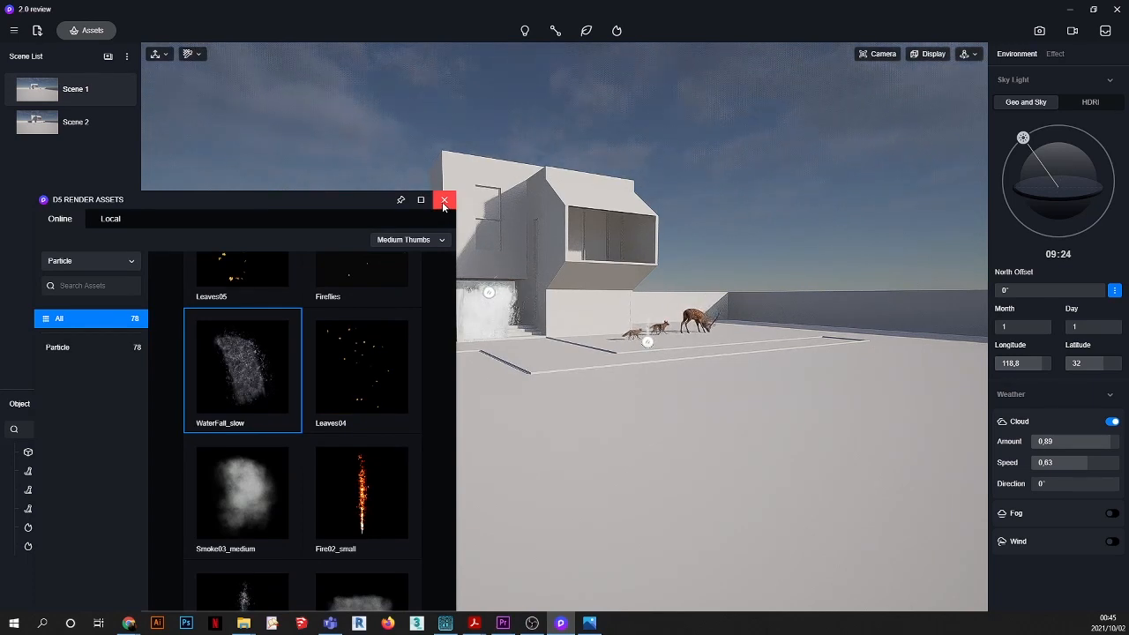
drag(332, 202, 374, 142)
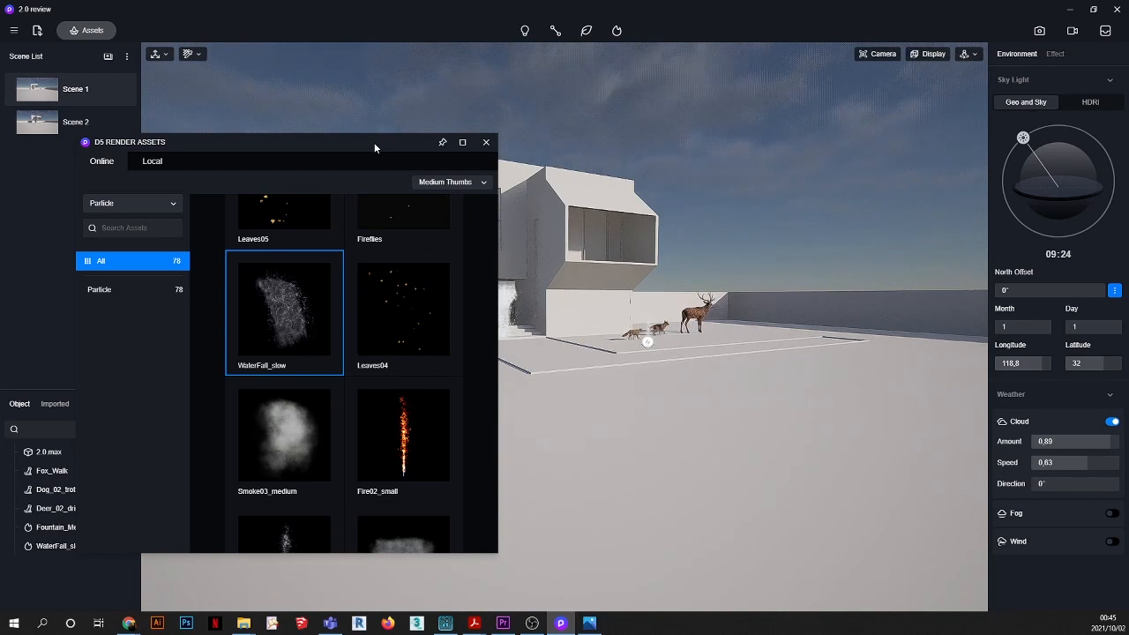
drag(404, 142, 513, 80)
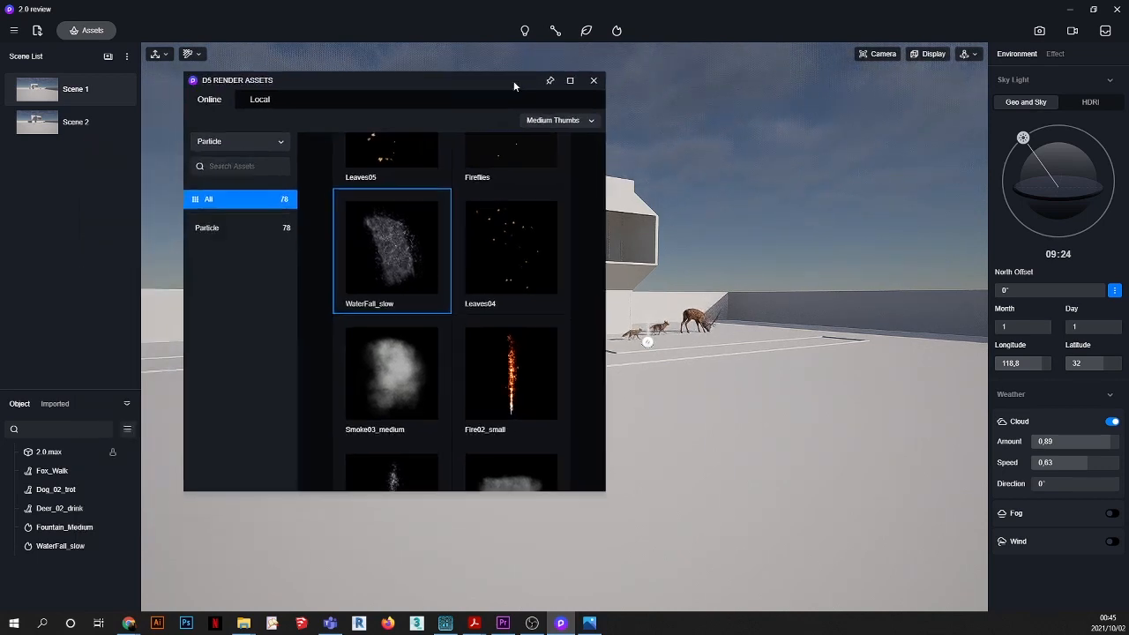
click(237, 139)
click(221, 162)
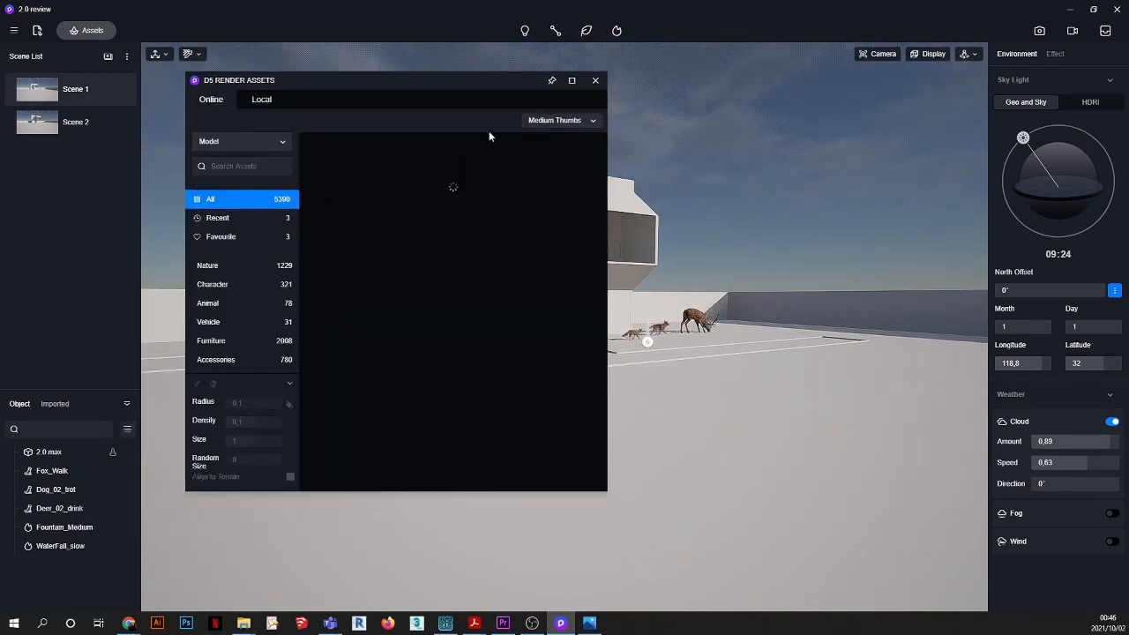
click(572, 81)
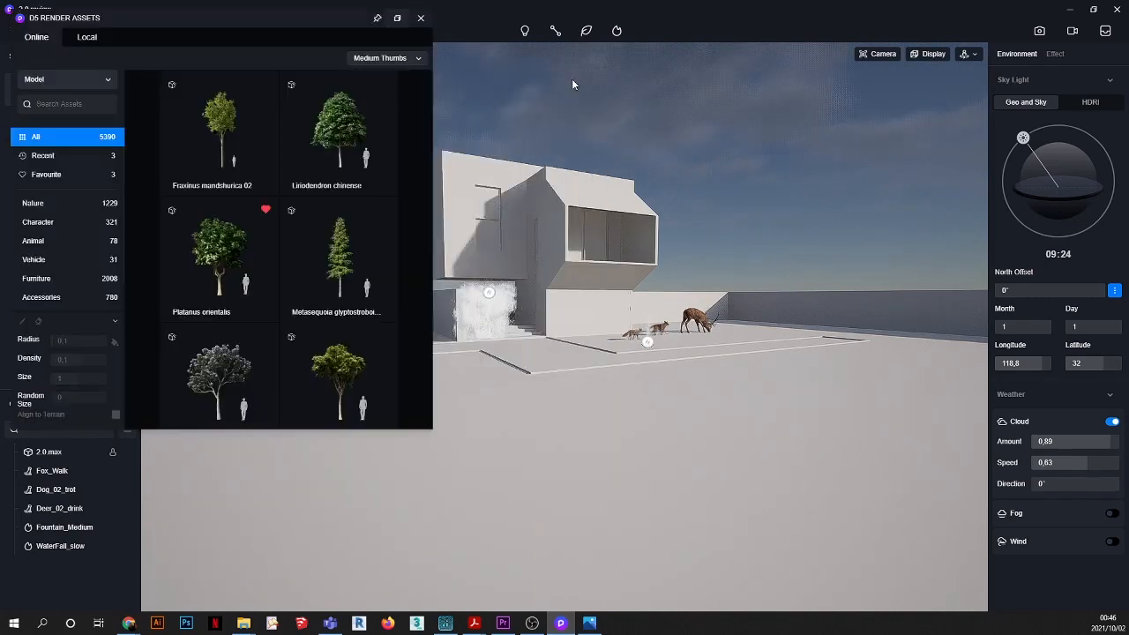
Step: Browse the Books subcategory of the Accessories models in the asset library
click(31, 288)
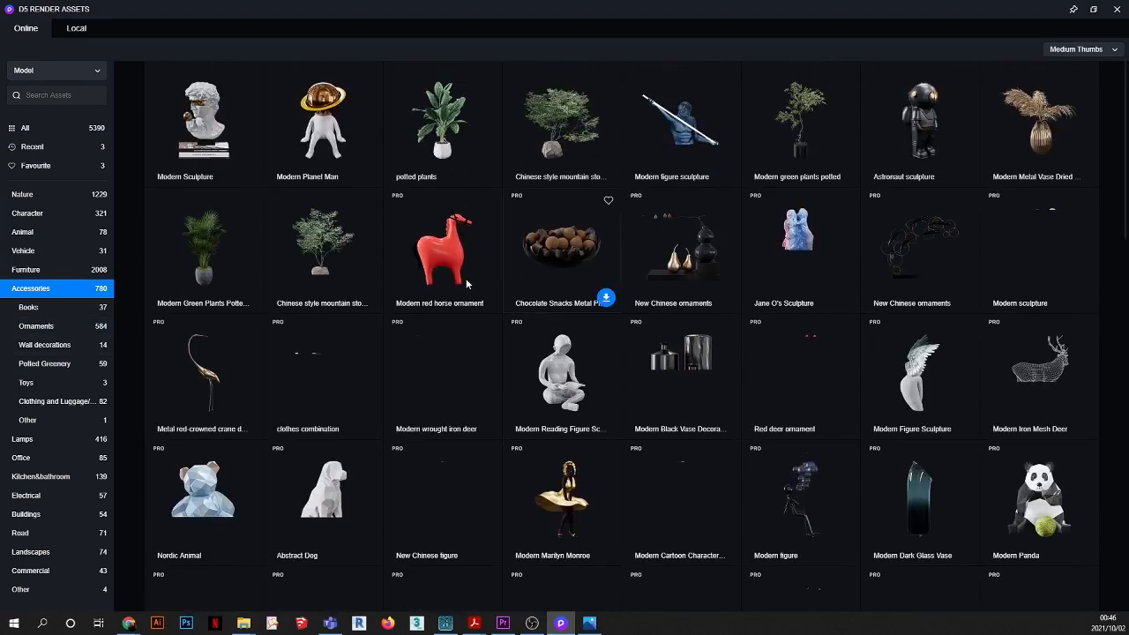
click(36, 306)
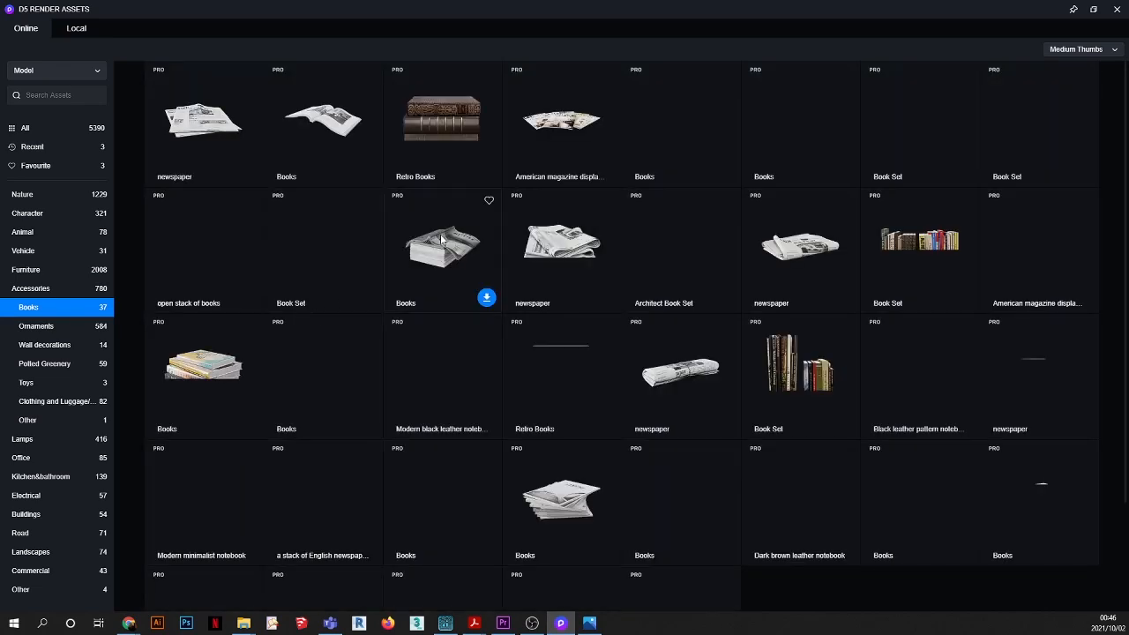
scroll(442, 239, down, 2)
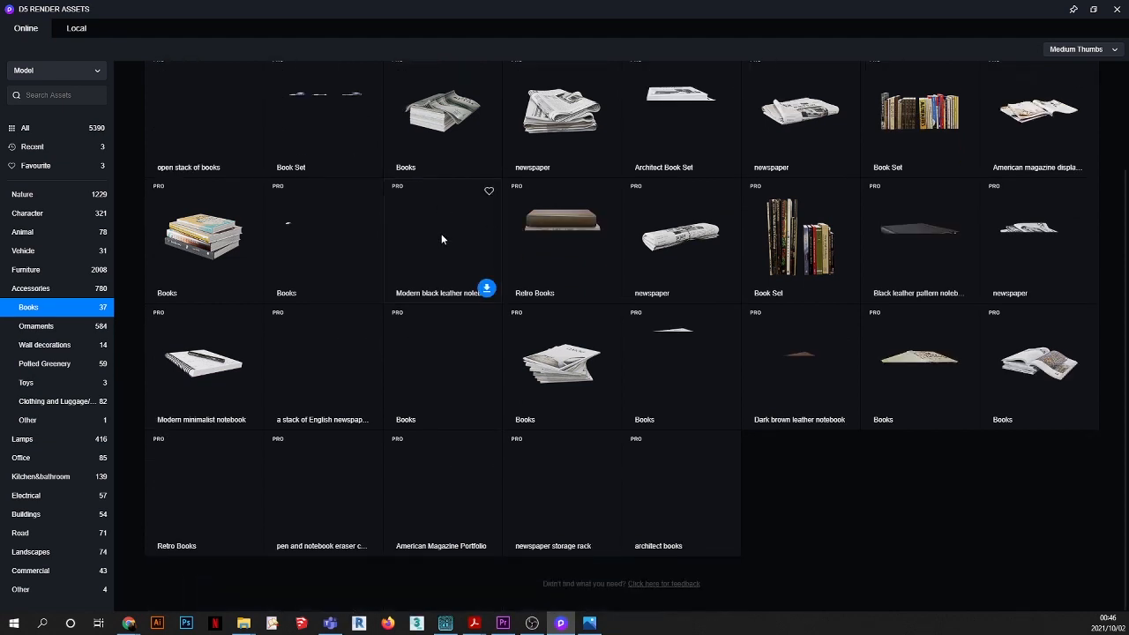
scroll(441, 234, up, 2)
scroll(441, 234, down, 2)
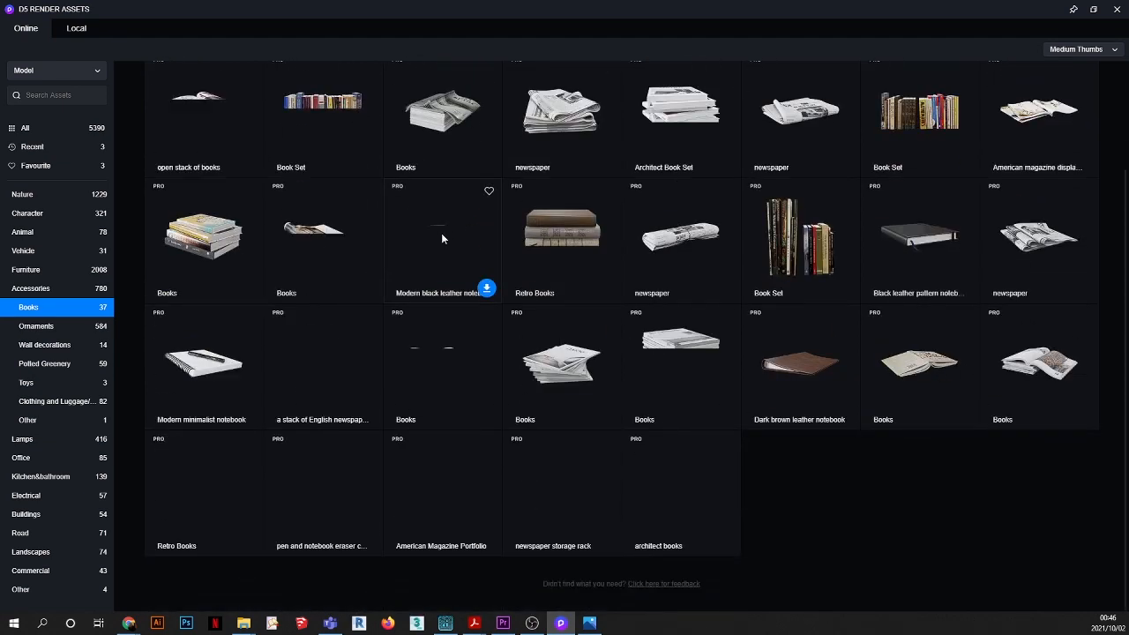
scroll(441, 233, up, 2)
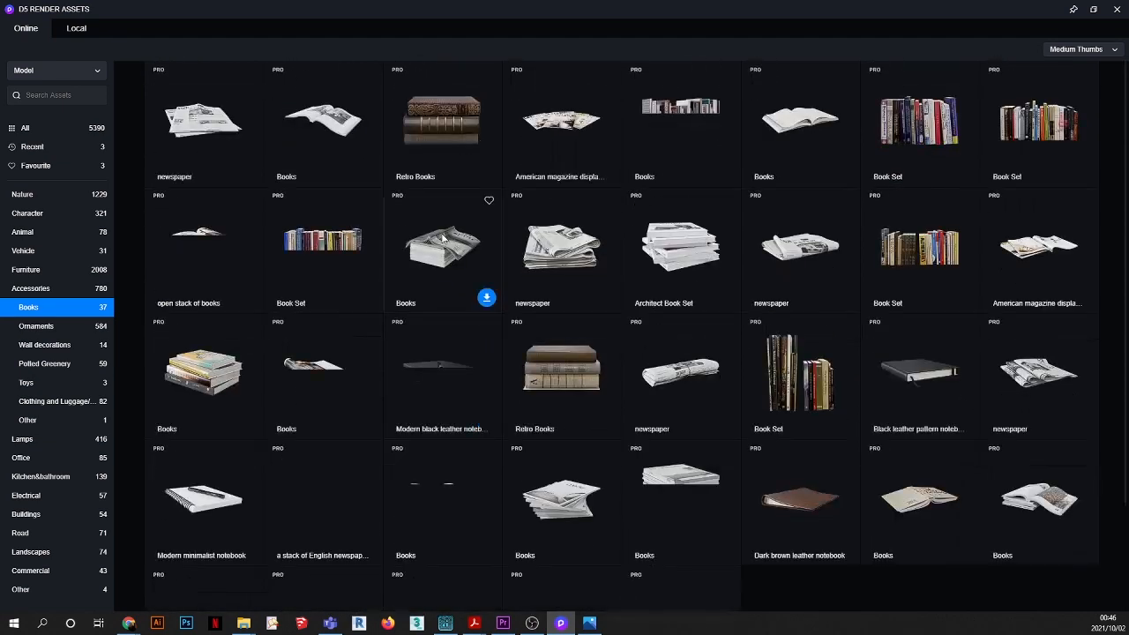
Step: Browse the Ornaments subcategory of the Accessories models and close the asset library
click(59, 328)
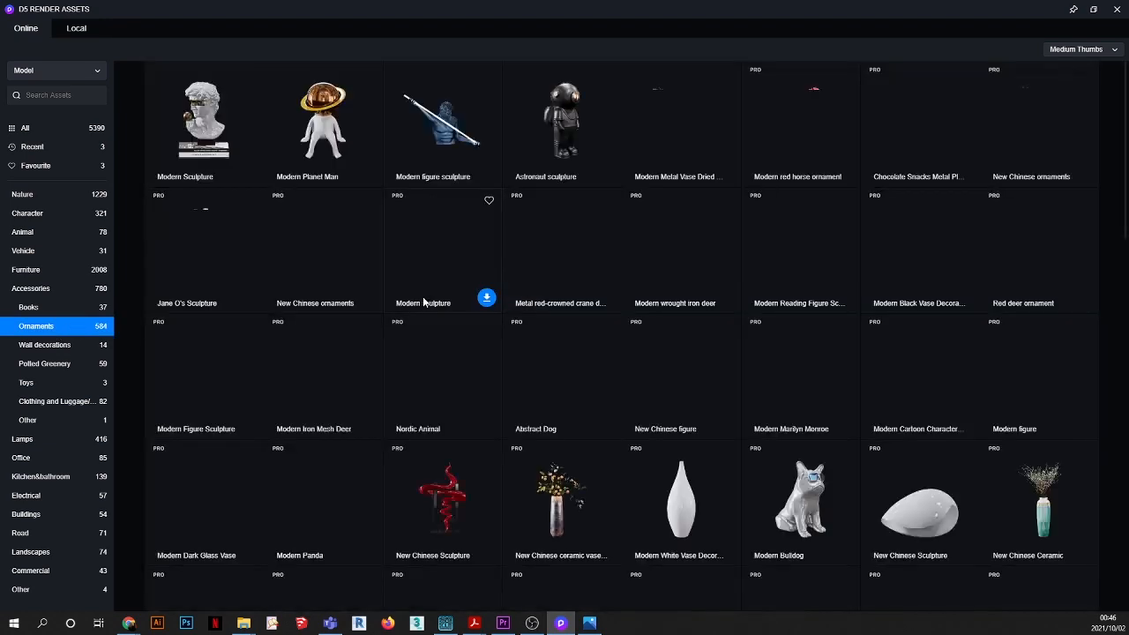
scroll(461, 247, down, 5)
scroll(460, 251, down, 10)
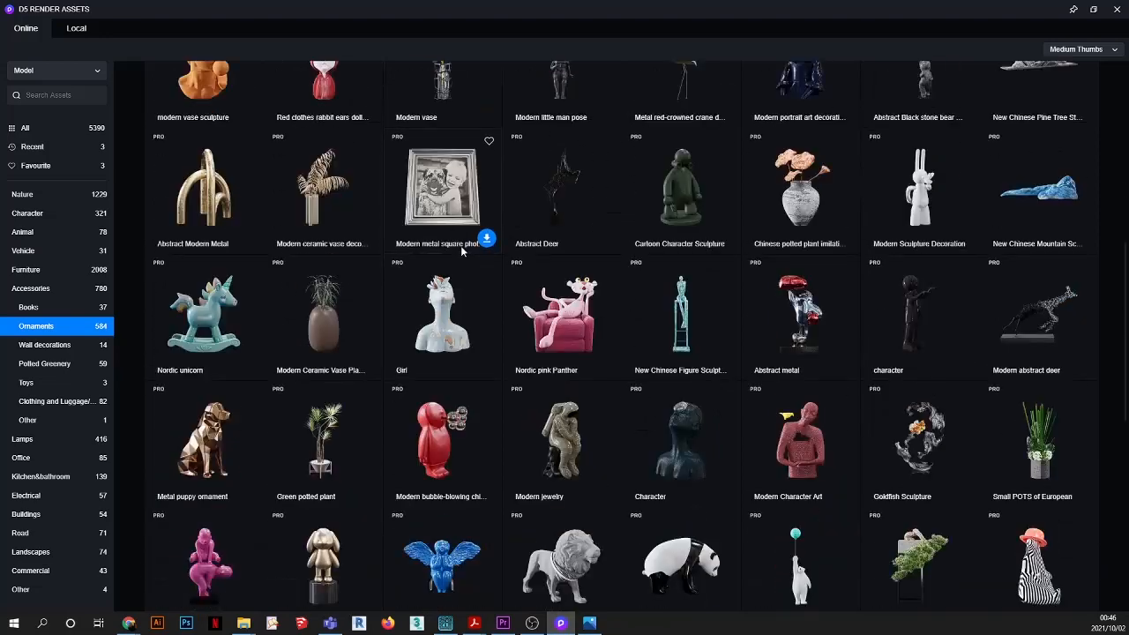
scroll(463, 252, up, 2)
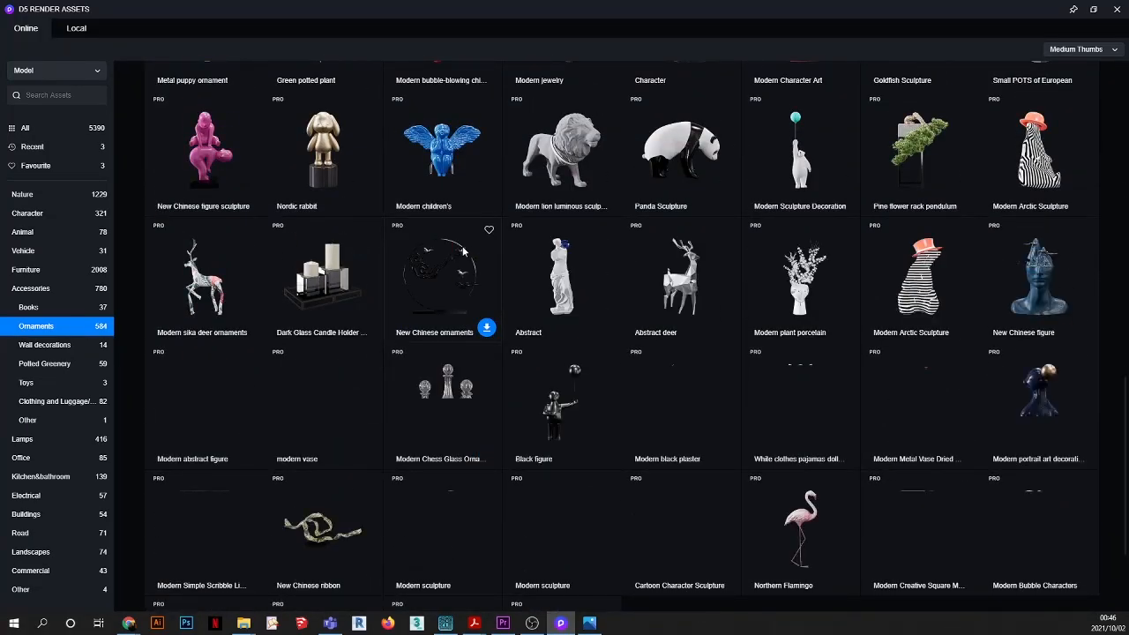
scroll(462, 251, up, 6)
scroll(498, 225, down, 2)
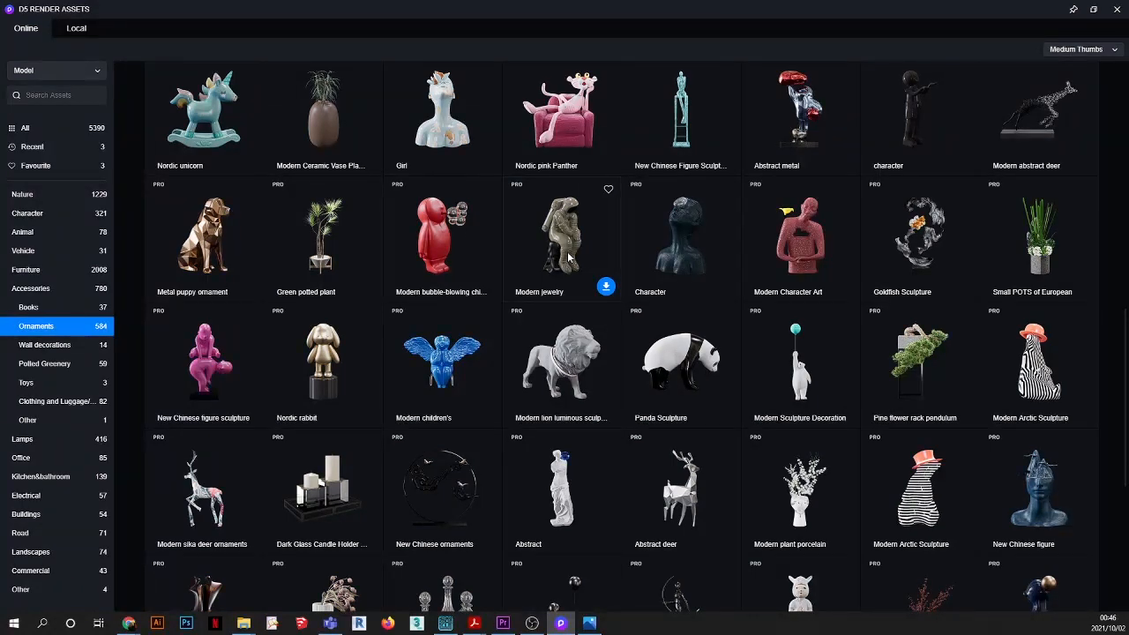
click(1118, 11)
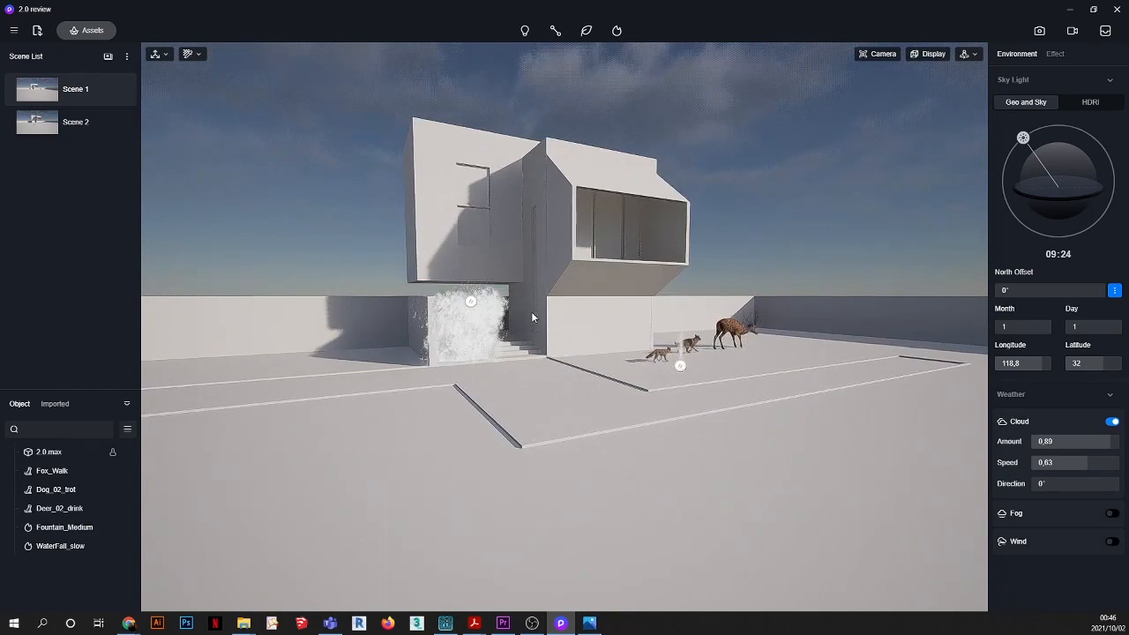
Step: Save a distant frontal view of the building, waterfall and animals as a third scene
middle_drag(533, 314, 483, 255)
scroll(483, 253, up, 3)
middle_drag(497, 298, 608, 285)
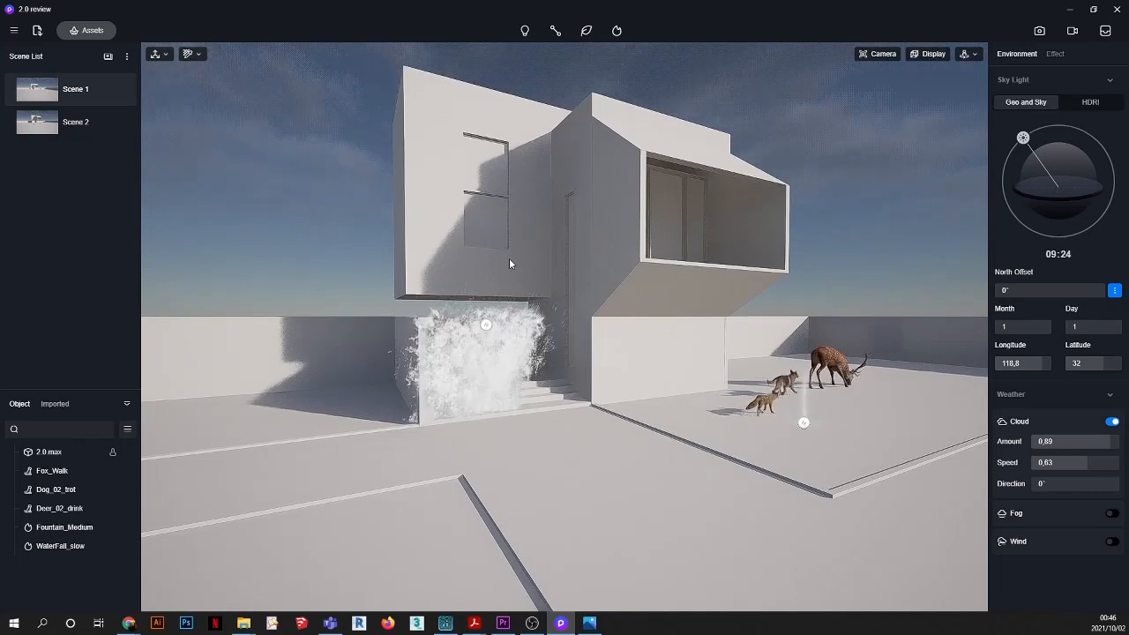
scroll(662, 346, down, 5)
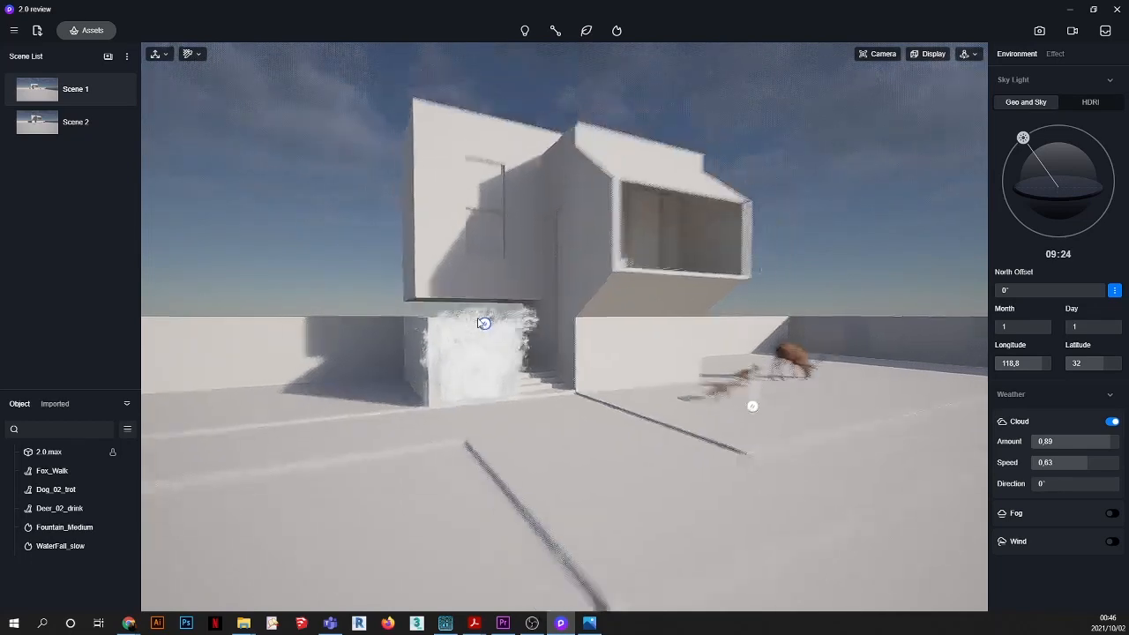
middle_drag(665, 374, 483, 360)
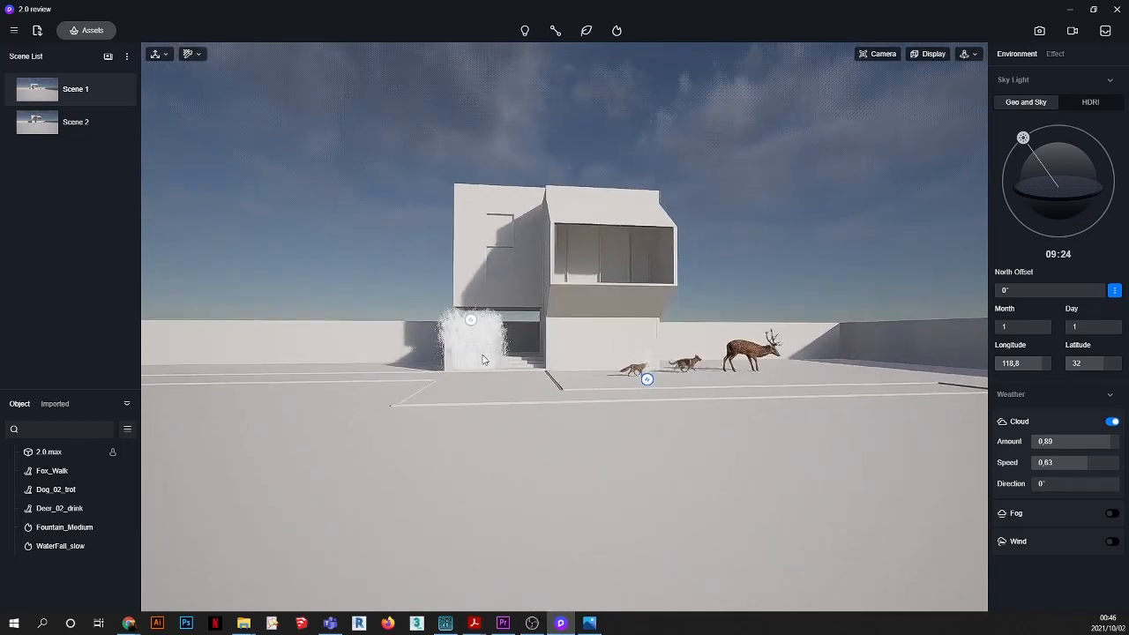
scroll(658, 407, up, 1)
middle_drag(678, 425, 651, 434)
scroll(583, 239, down, 1)
scroll(583, 237, down, 1)
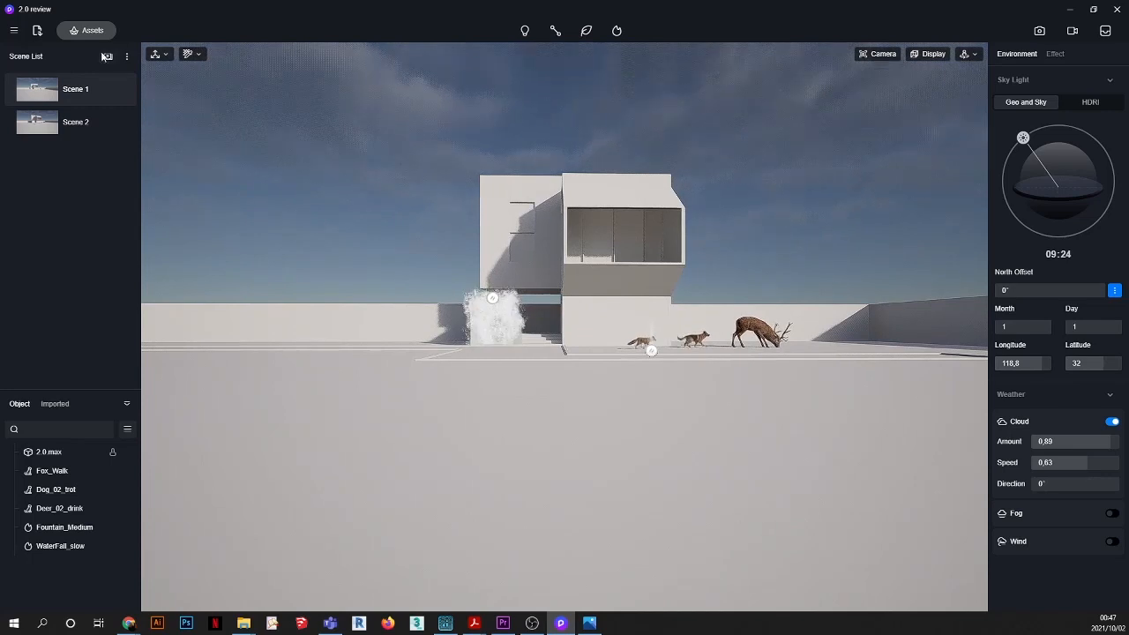
click(108, 55)
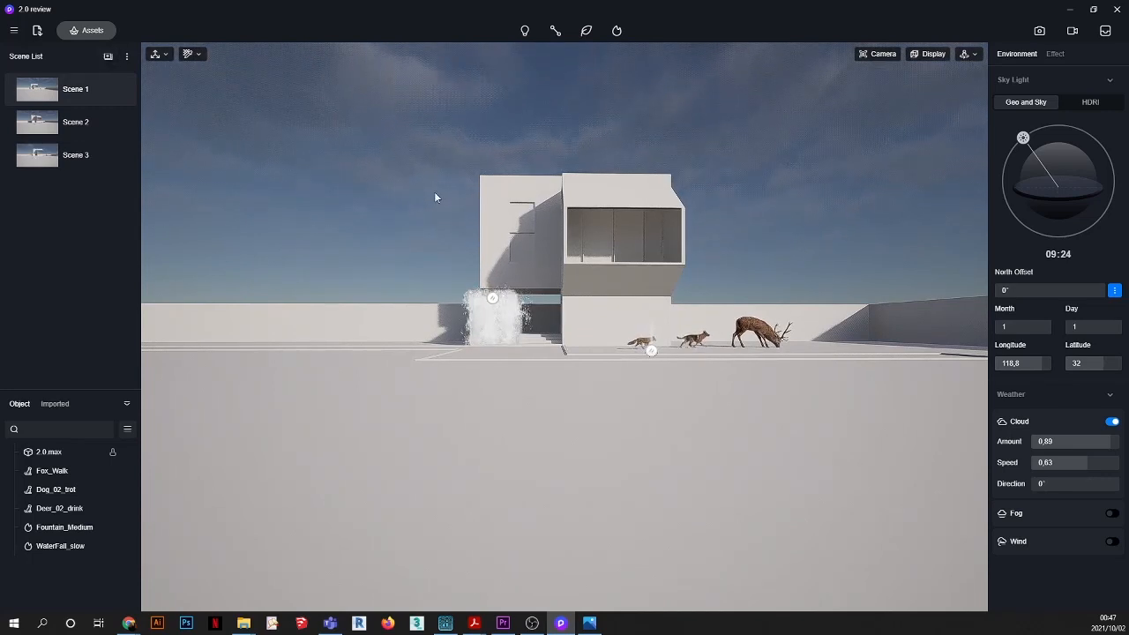
Step: Apply the Grass material template to the ground surface in front of the building
click(716, 432)
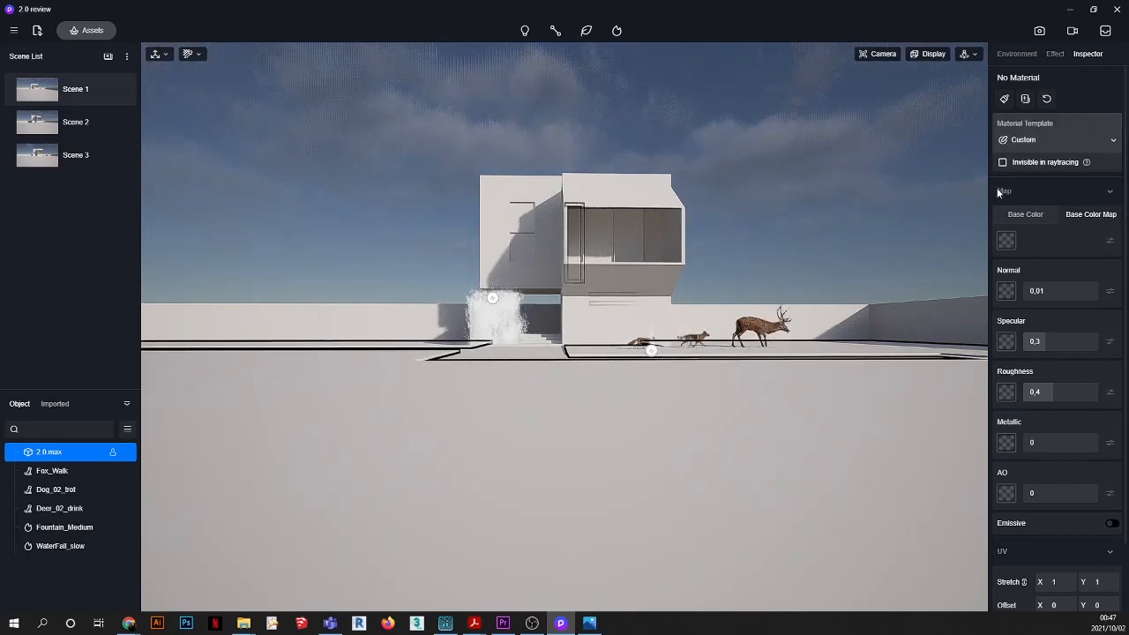
click(1037, 138)
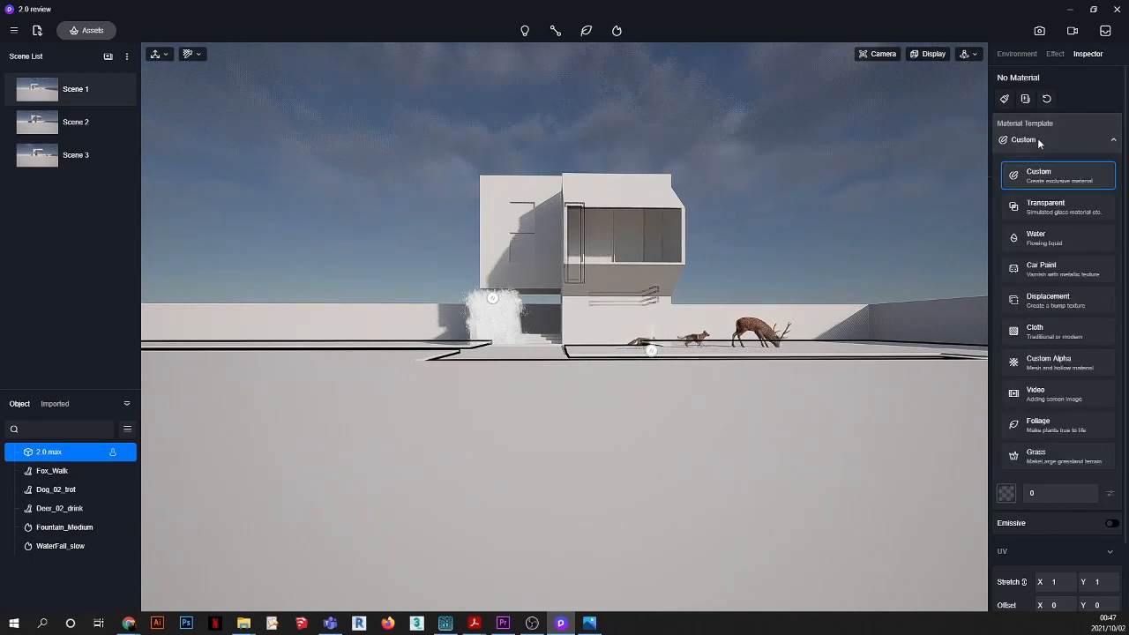
click(1031, 460)
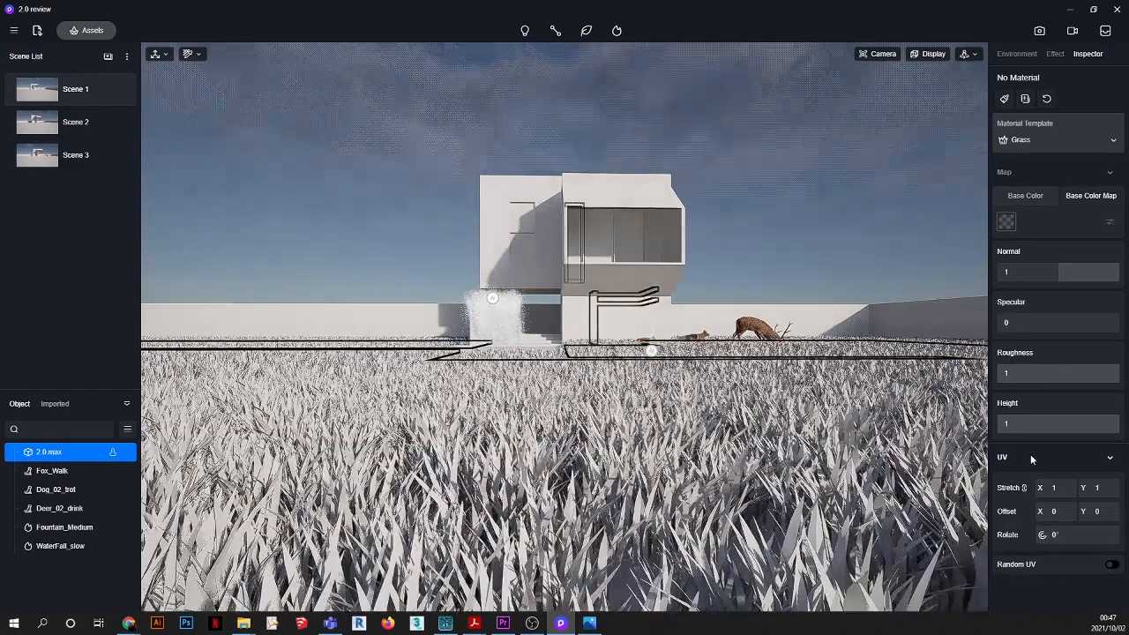
middle_drag(708, 313, 712, 456)
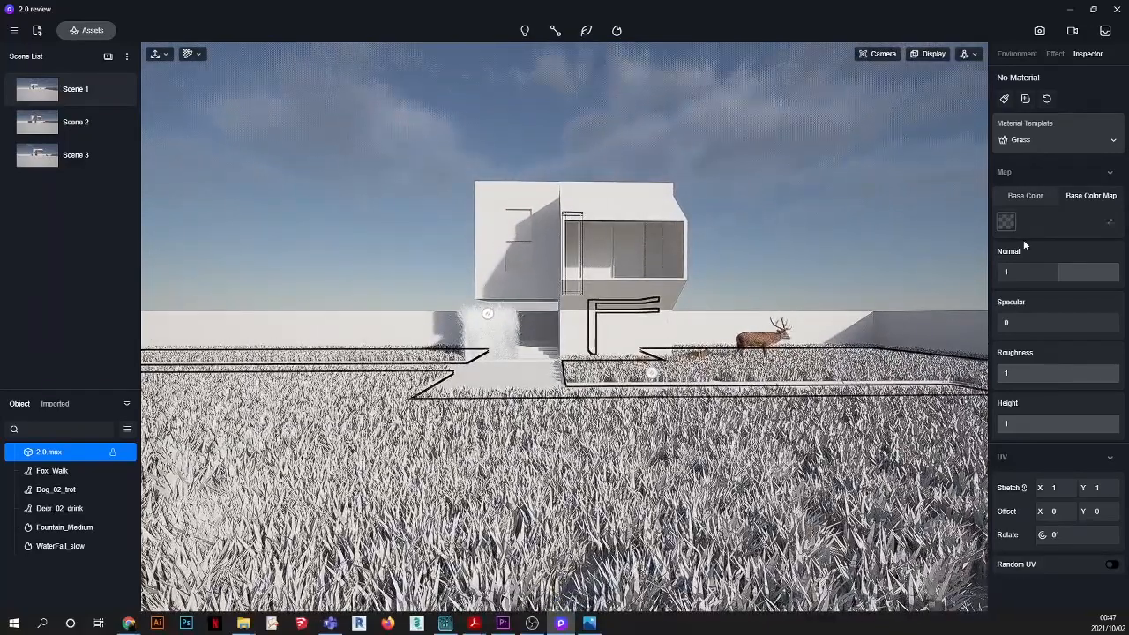
Step: Set the grass material's base color to a dark green with HSV values 135, 67 and 29
click(1017, 195)
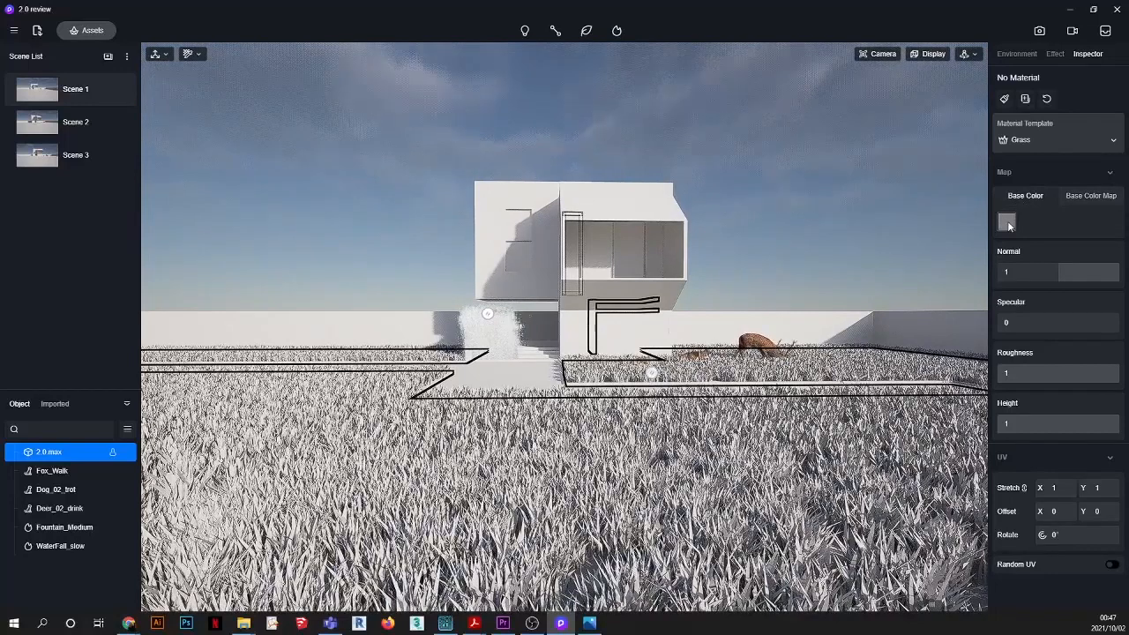
click(1007, 223)
click(1053, 322)
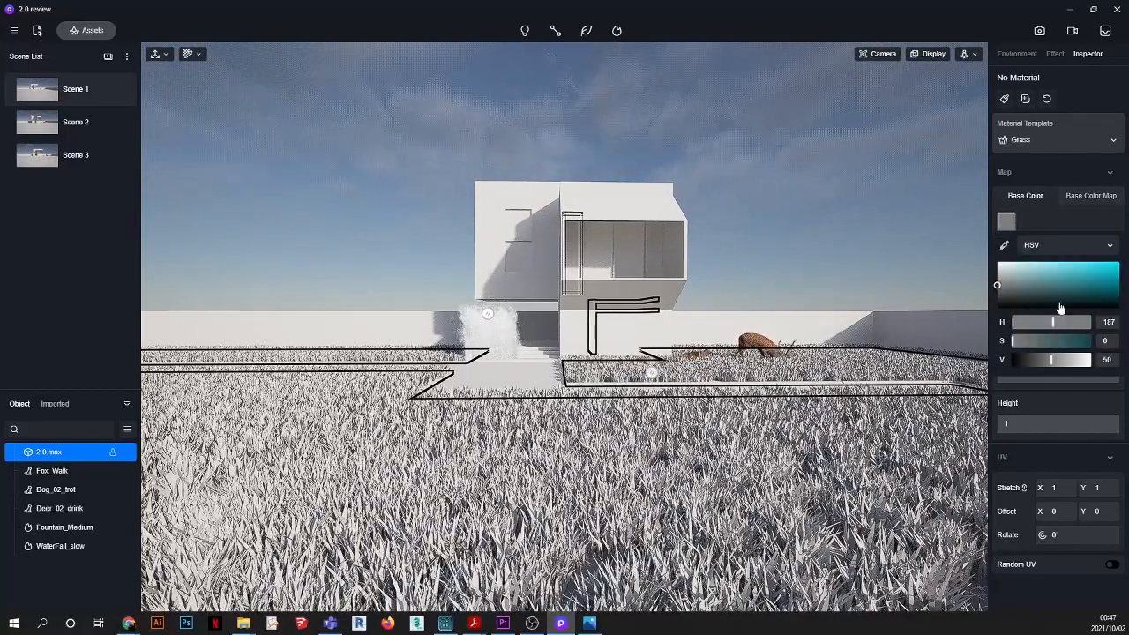
click(1045, 341)
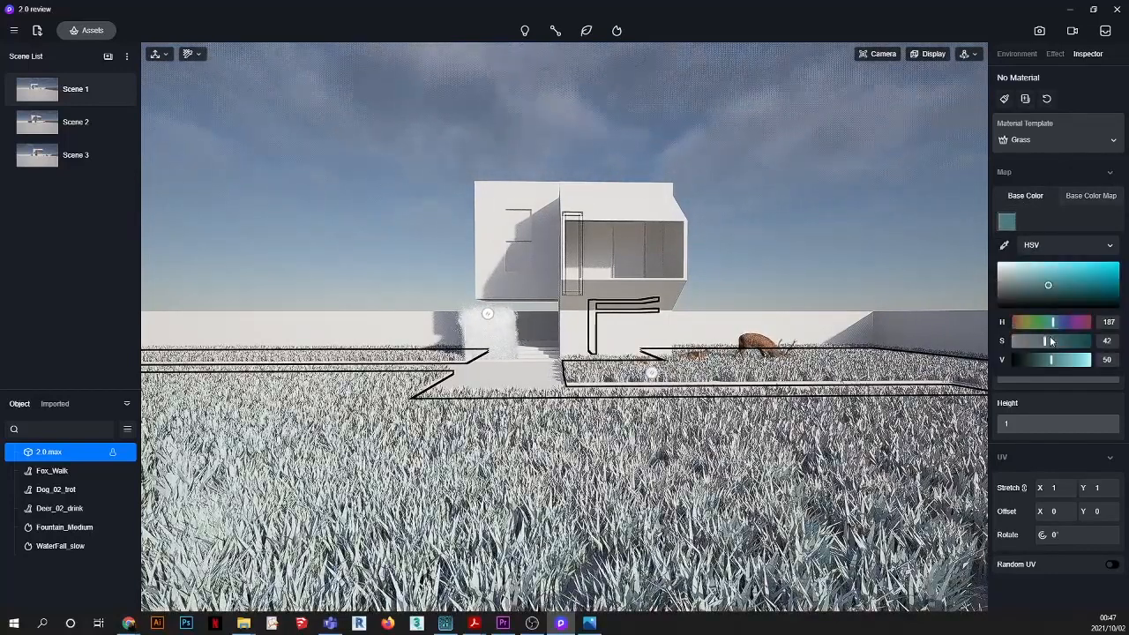
click(1029, 322)
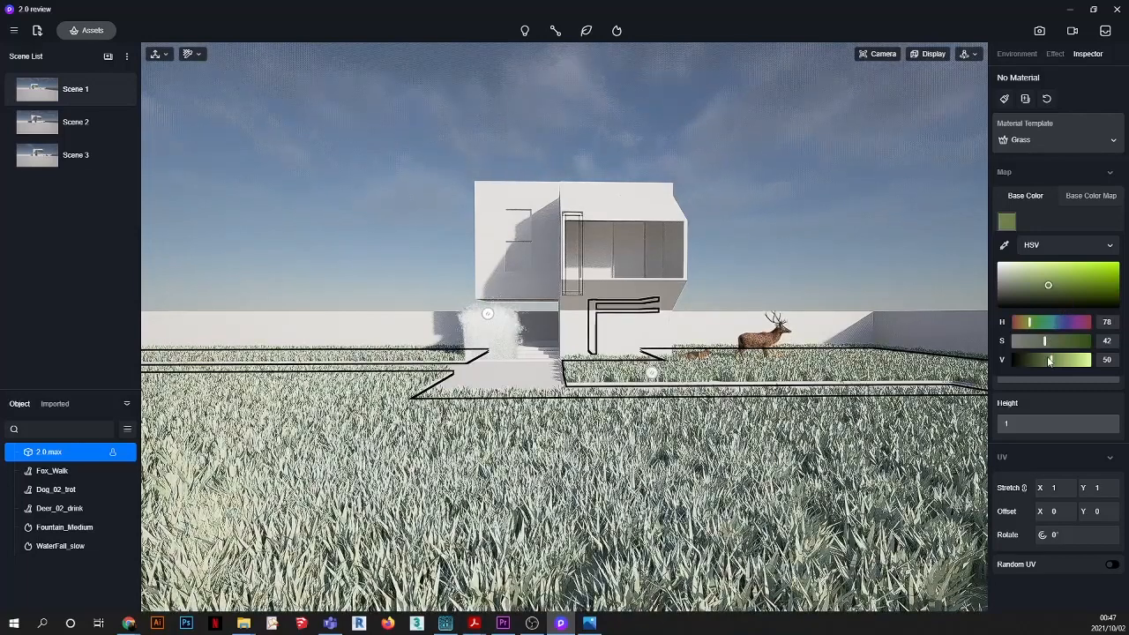
click(1042, 322)
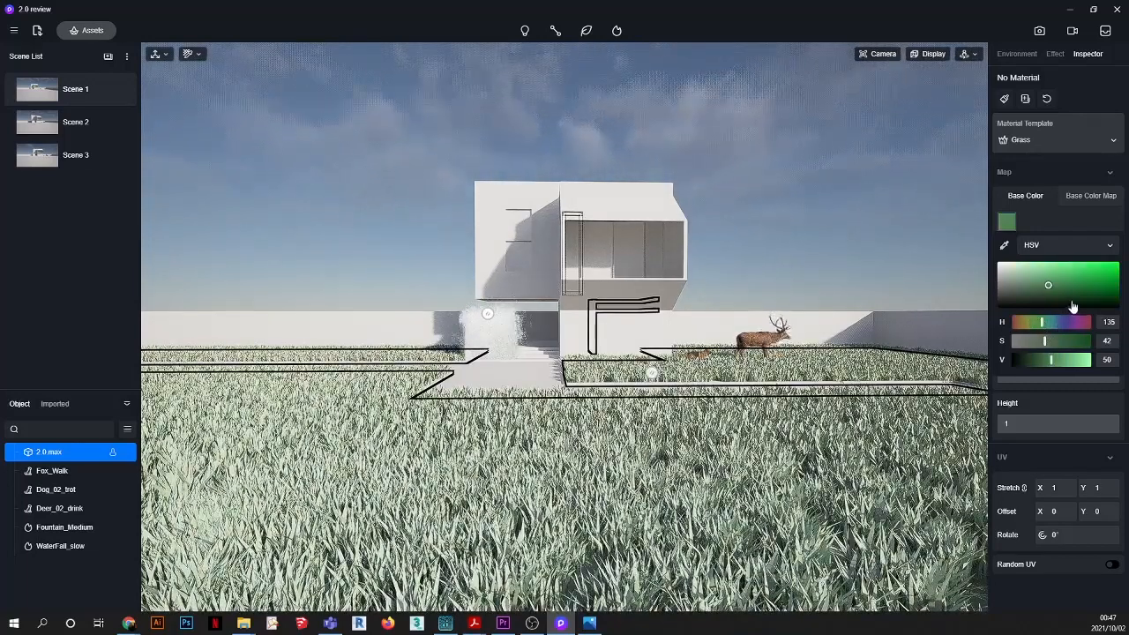
click(1076, 298)
click(1078, 294)
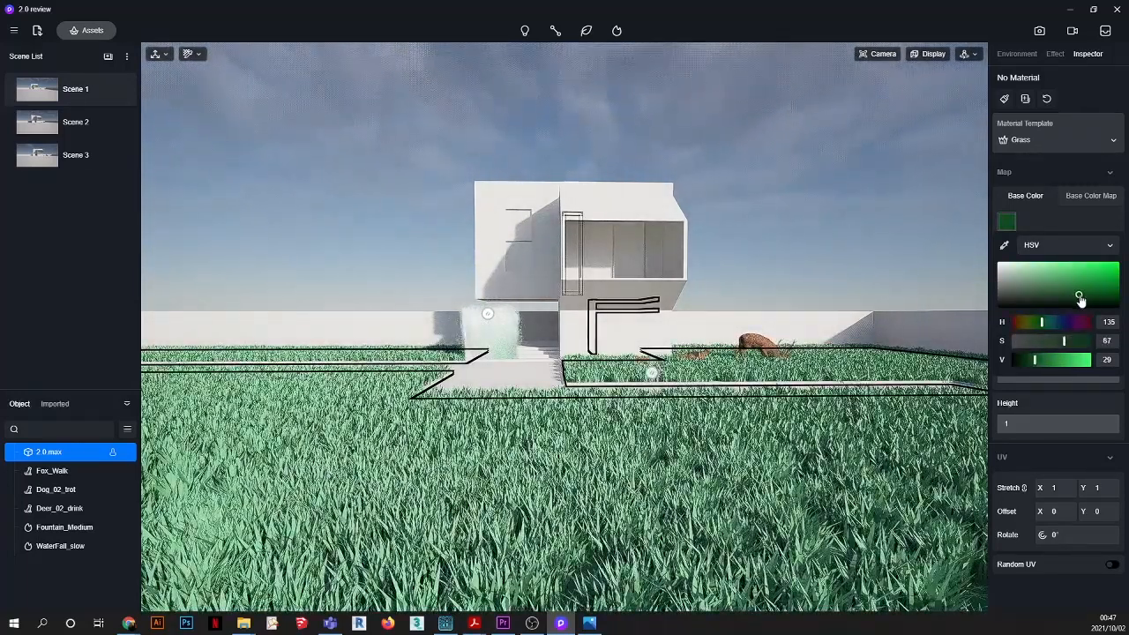
Step: Apply the texpack_0254_c image as the grass's base color map and set normal to -0.25, specular to 0.38 and height to 0.5
click(1092, 195)
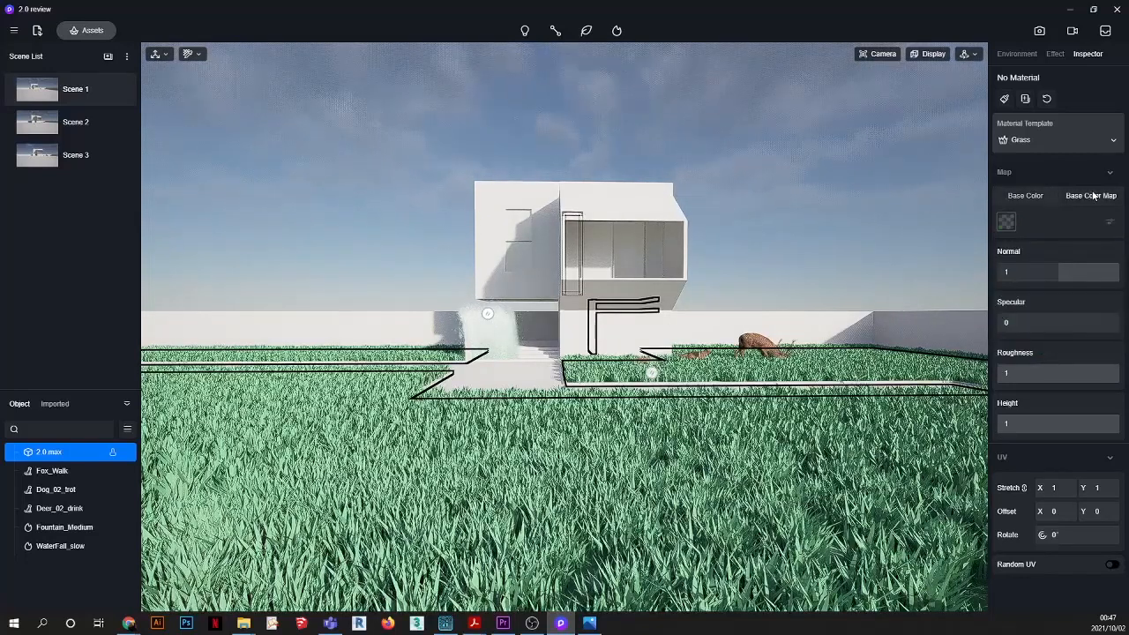
click(1007, 222)
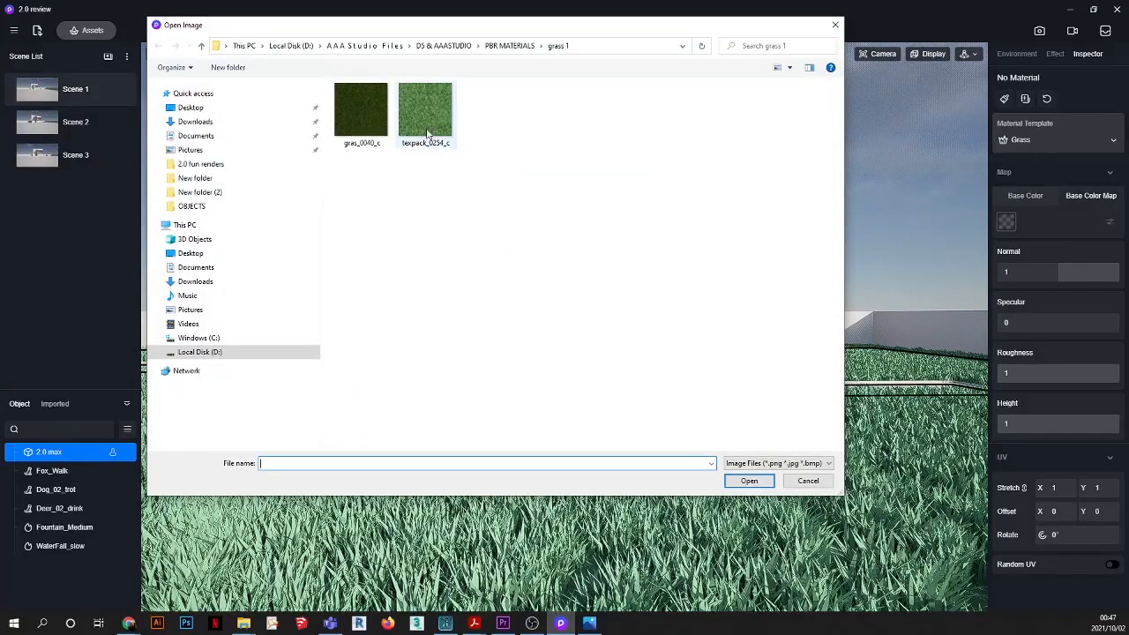
double_click(427, 133)
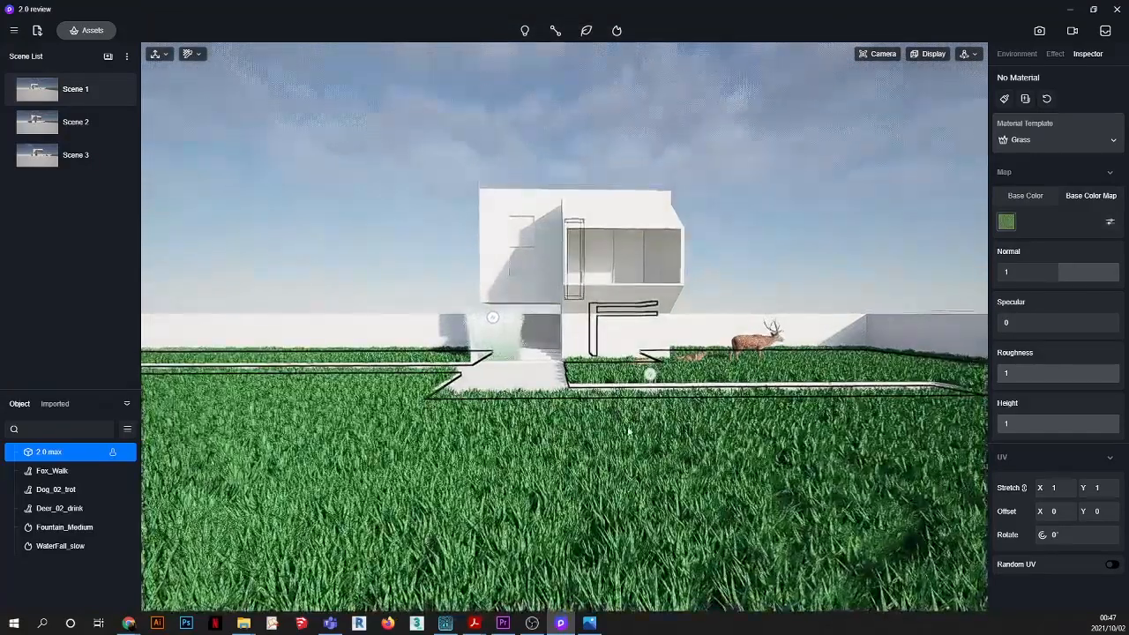
middle_drag(629, 431, 612, 407)
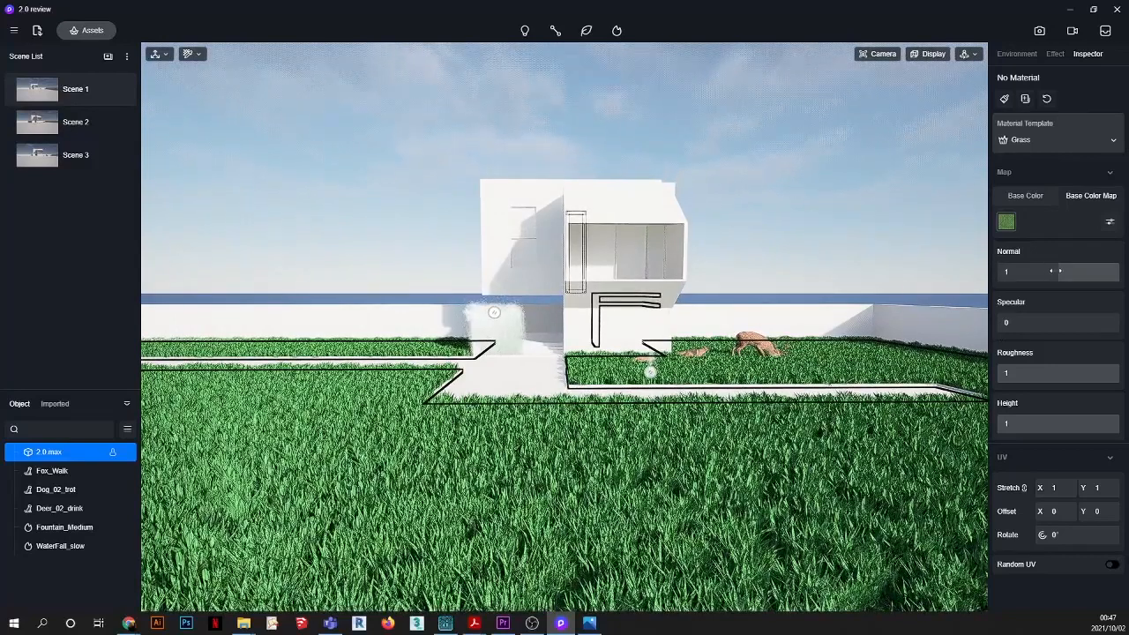
drag(1055, 270, 1028, 271)
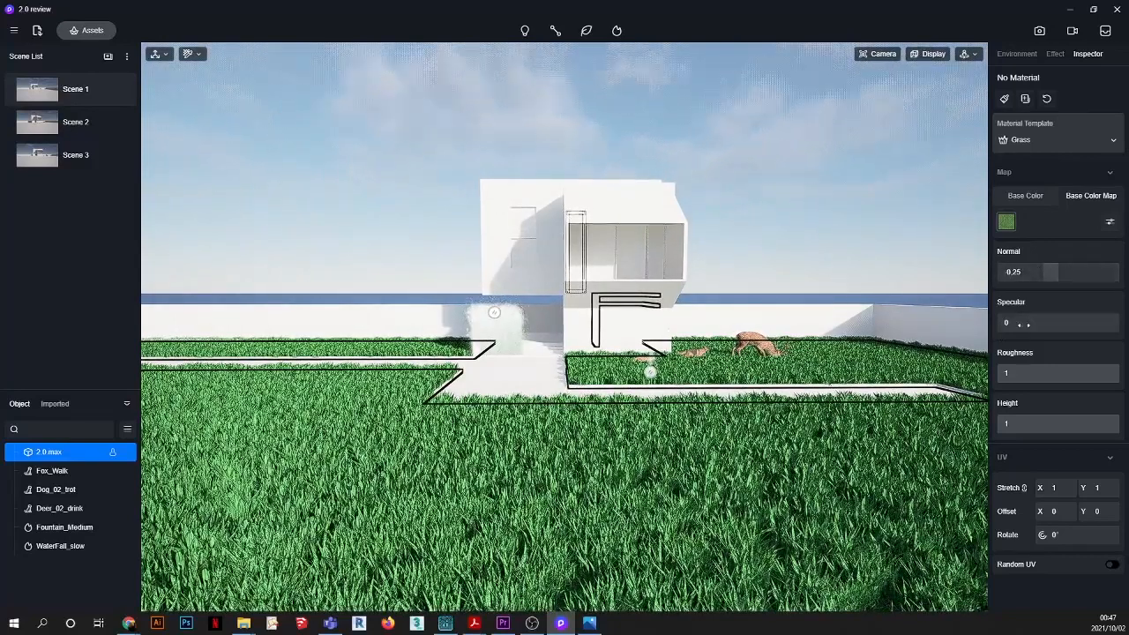
drag(1009, 322, 1043, 322)
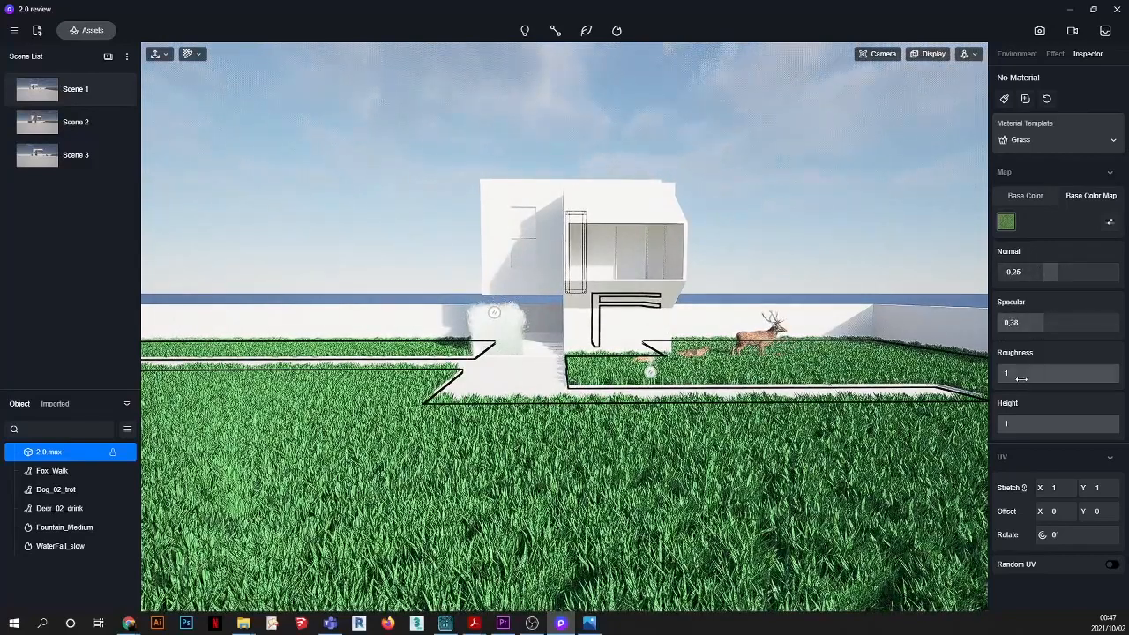
drag(1022, 424, 1058, 423)
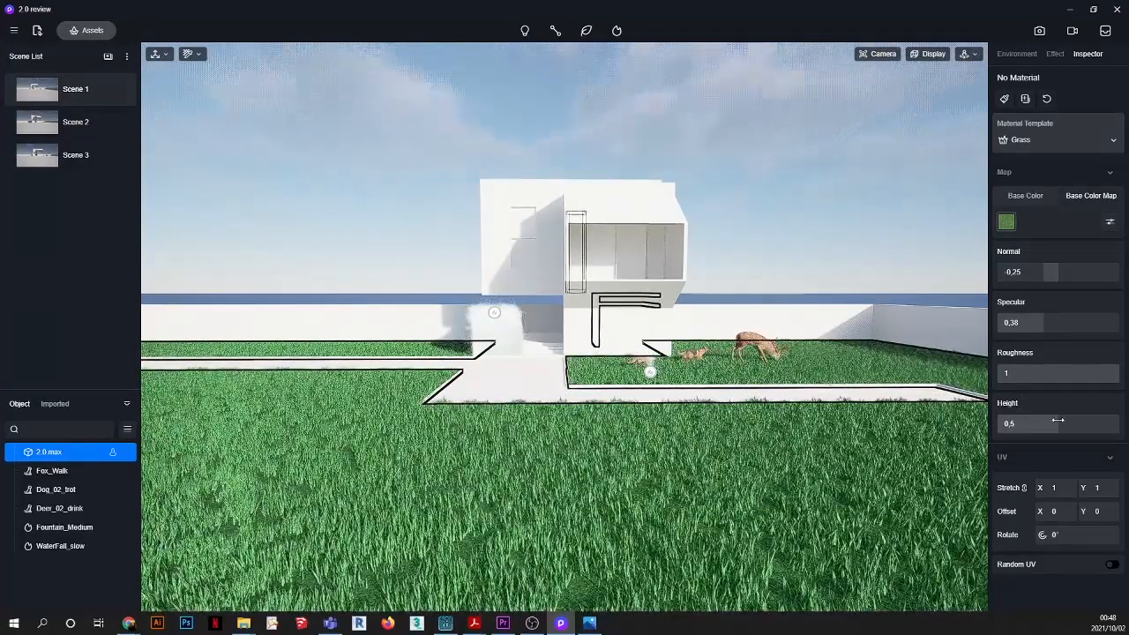
Step: Examine the grass around the building and walkways from near and far
scroll(486, 402, up, 4)
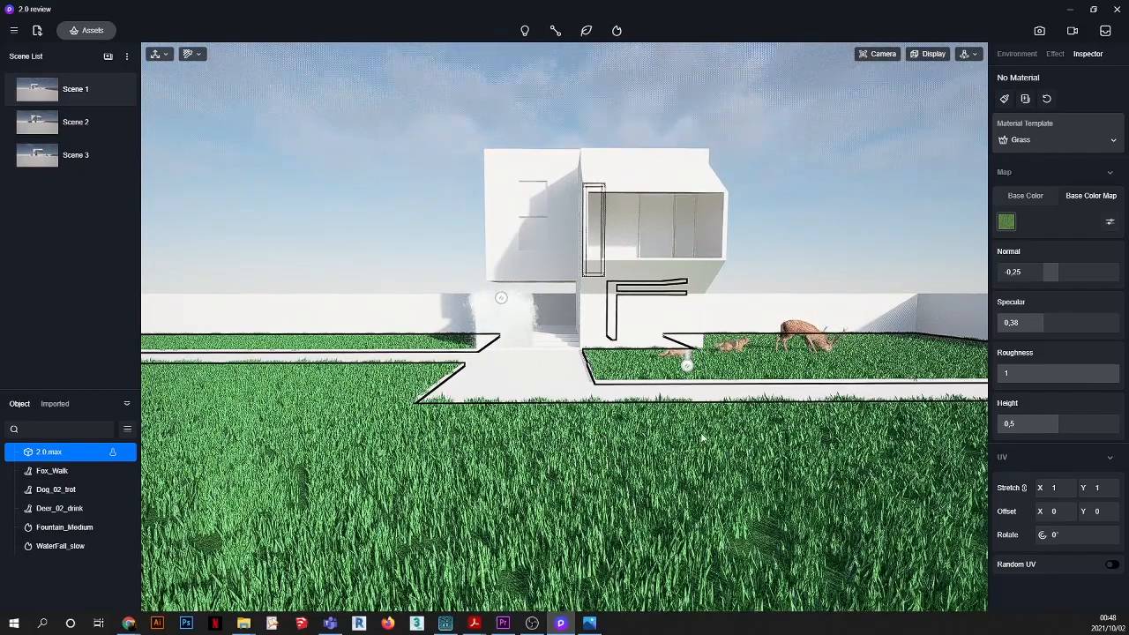
scroll(653, 441, down, 3)
scroll(679, 448, up, 3)
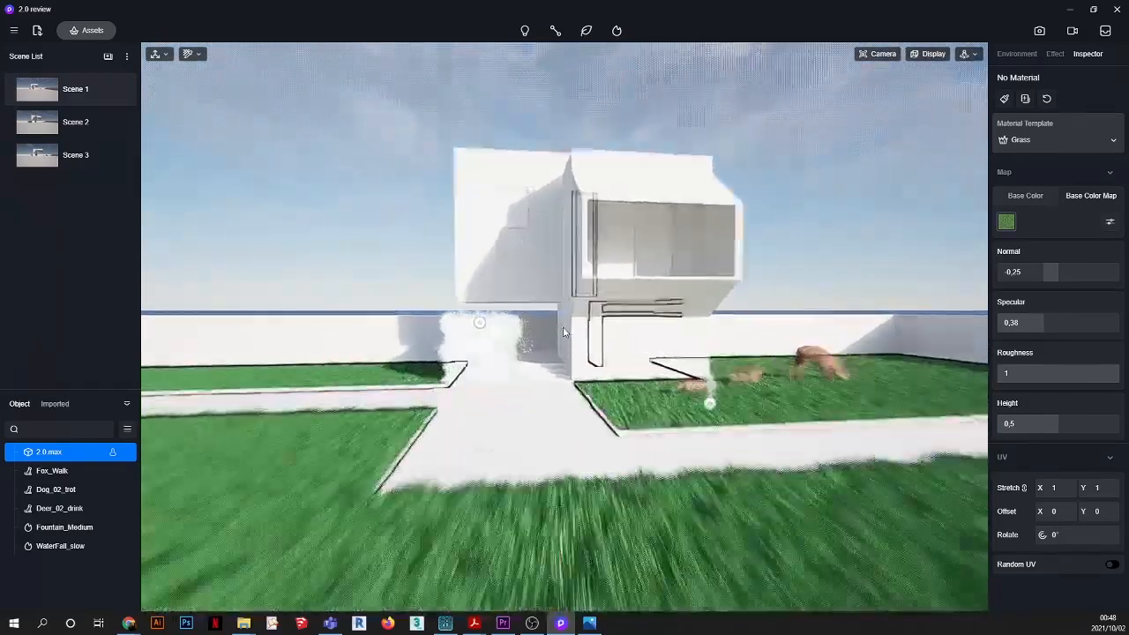
scroll(706, 446, up, 3)
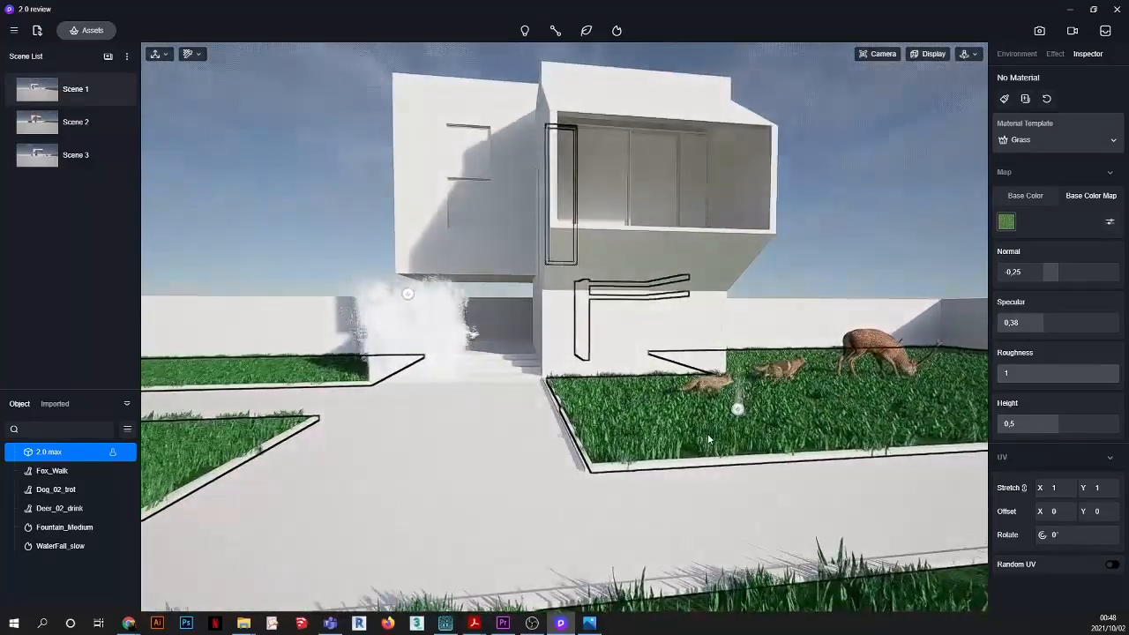
scroll(652, 411, down, 3)
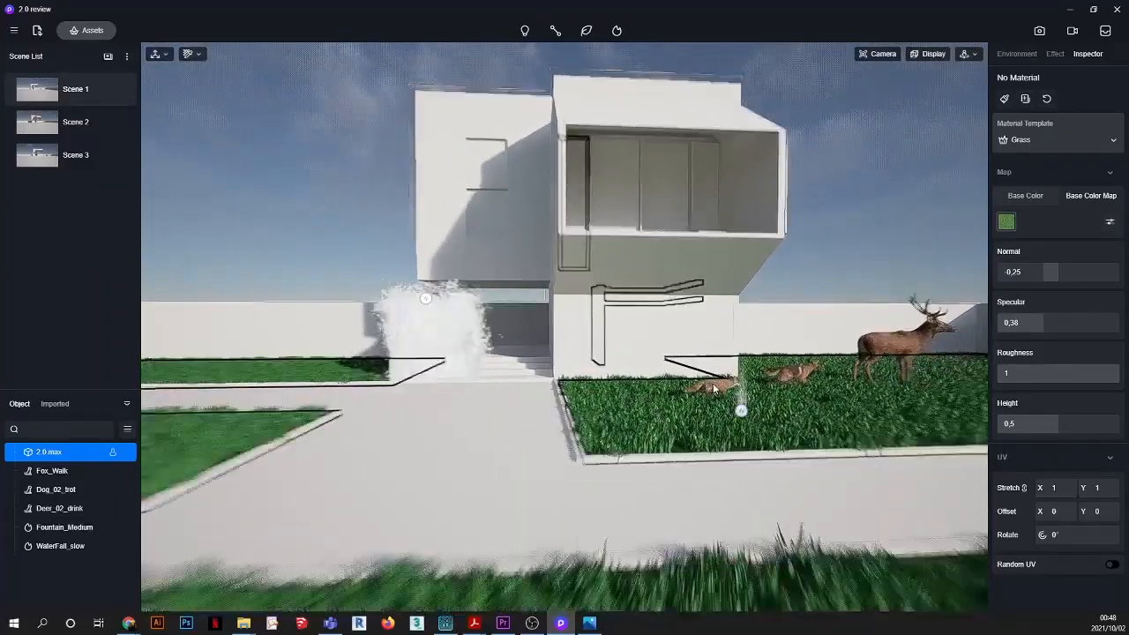
scroll(713, 383, down, 3)
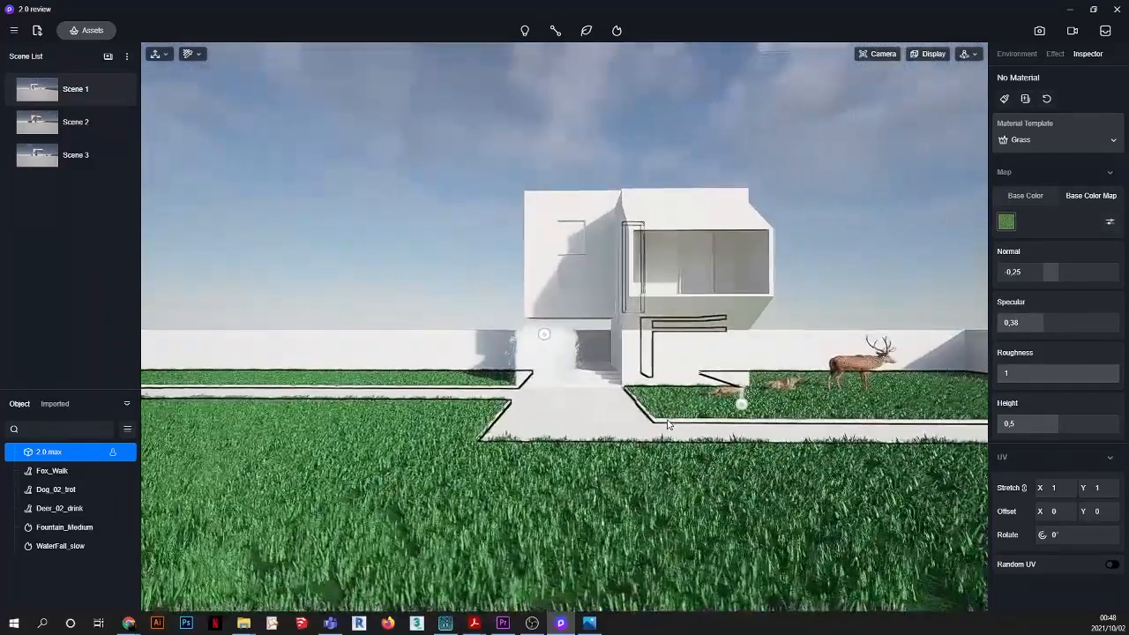
scroll(668, 424, up, 2)
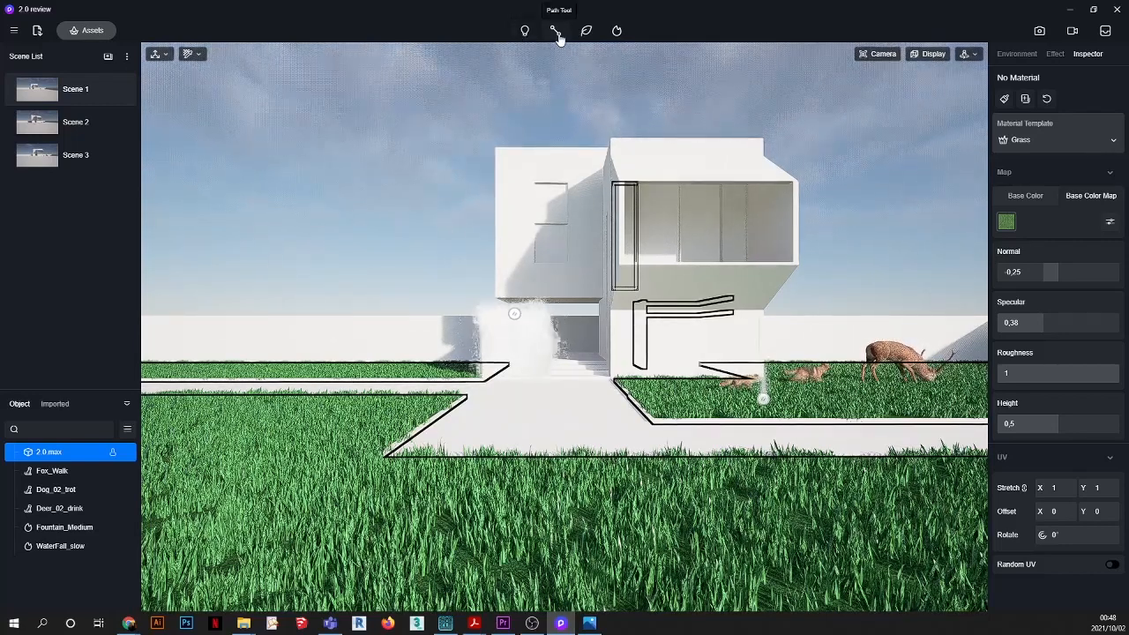
Step: Draw a character path with the Nathan Walking model along the front walkway to the entrance steps, and set its density to 0.11
click(557, 33)
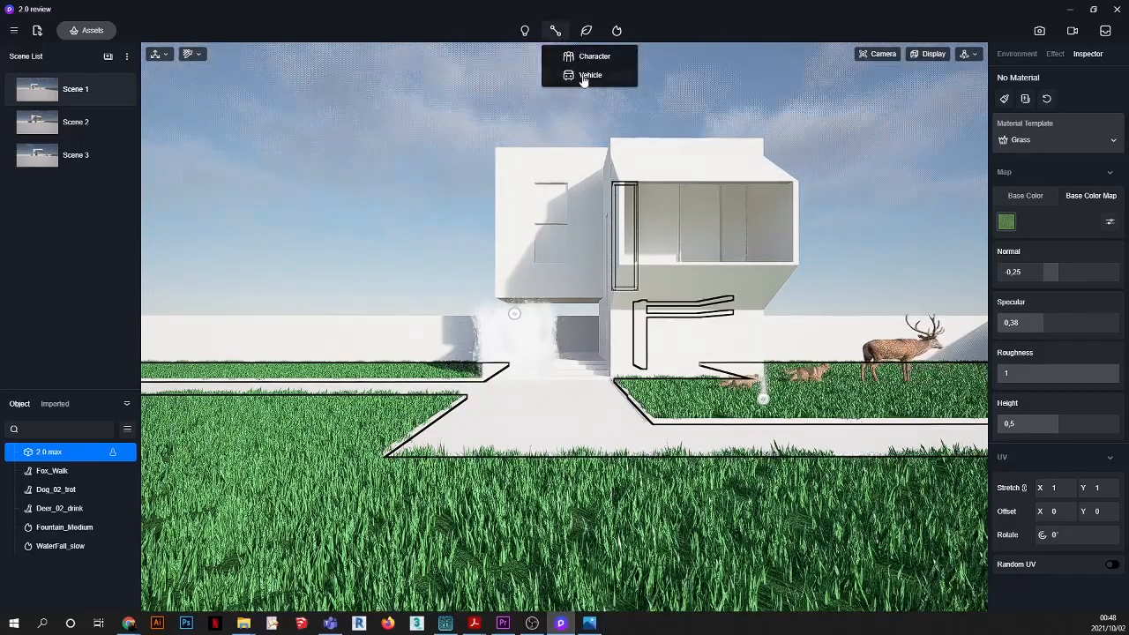
click(587, 54)
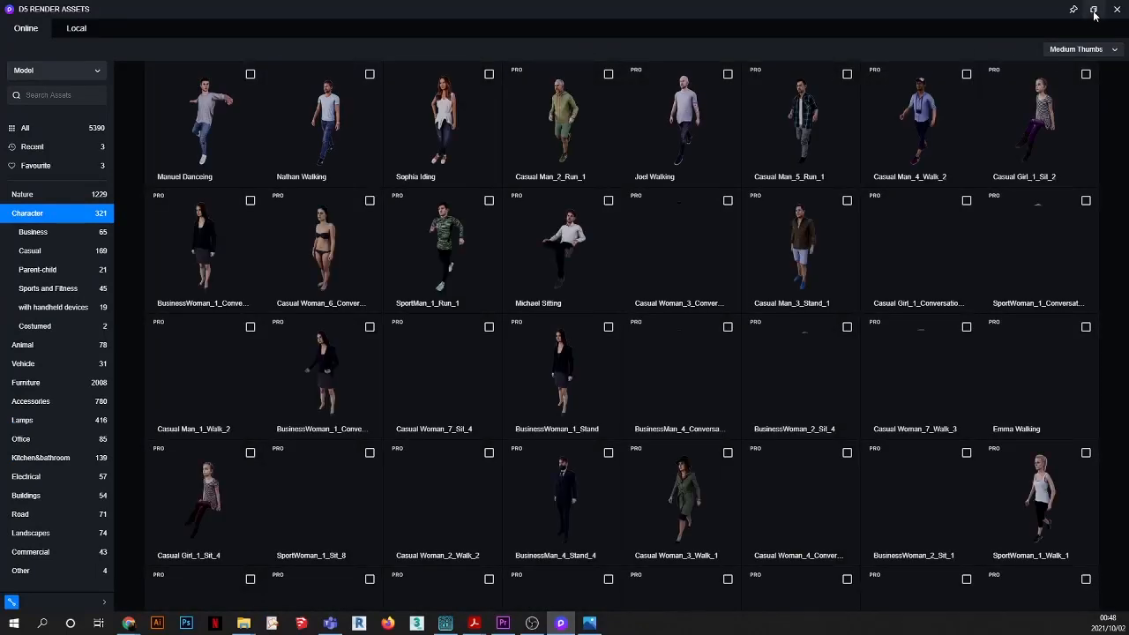
click(1095, 15)
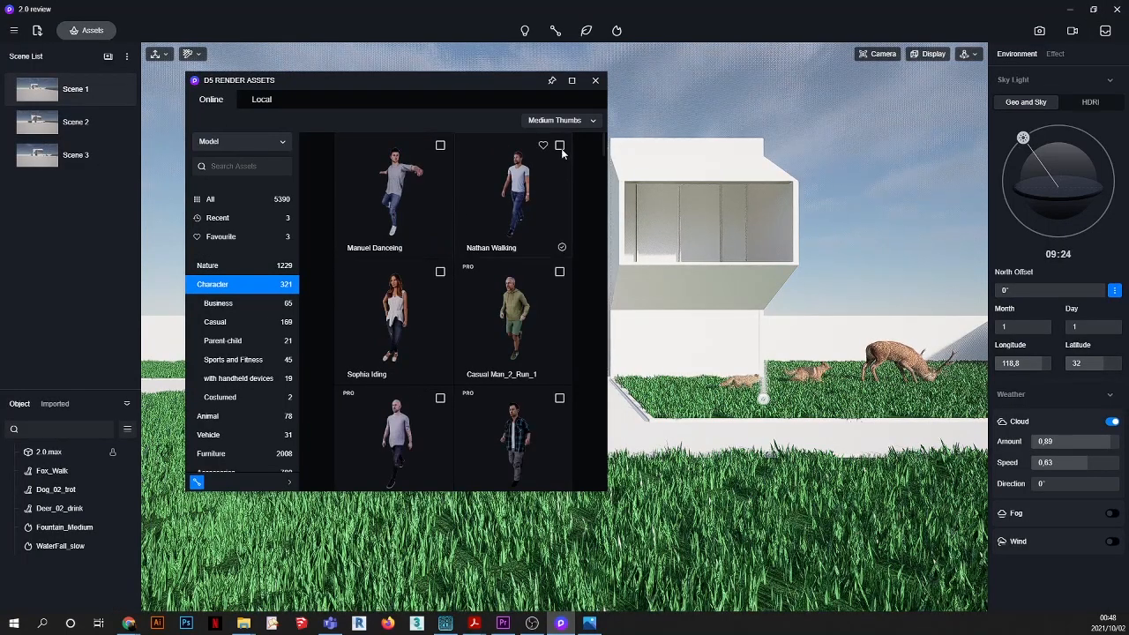
drag(480, 80, 151, 79)
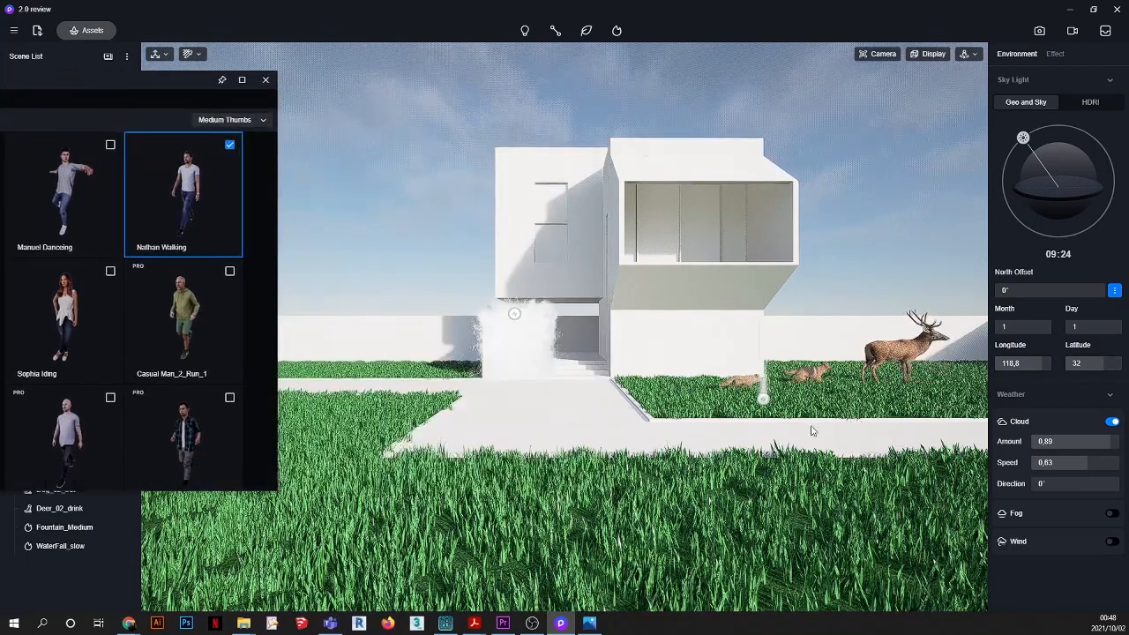
click(519, 432)
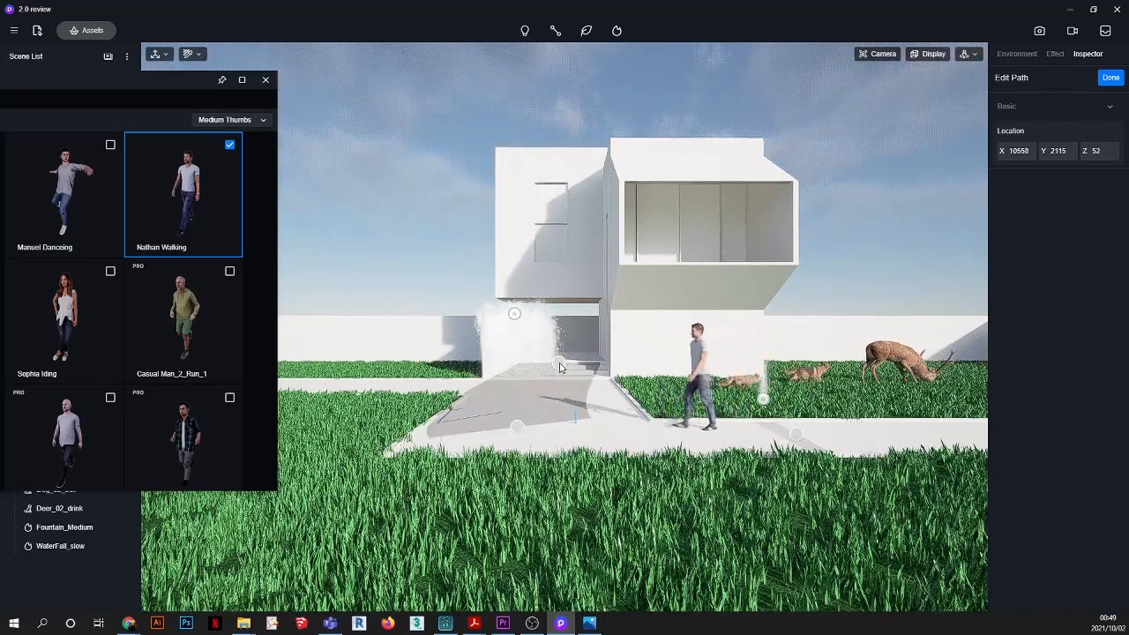
click(1110, 78)
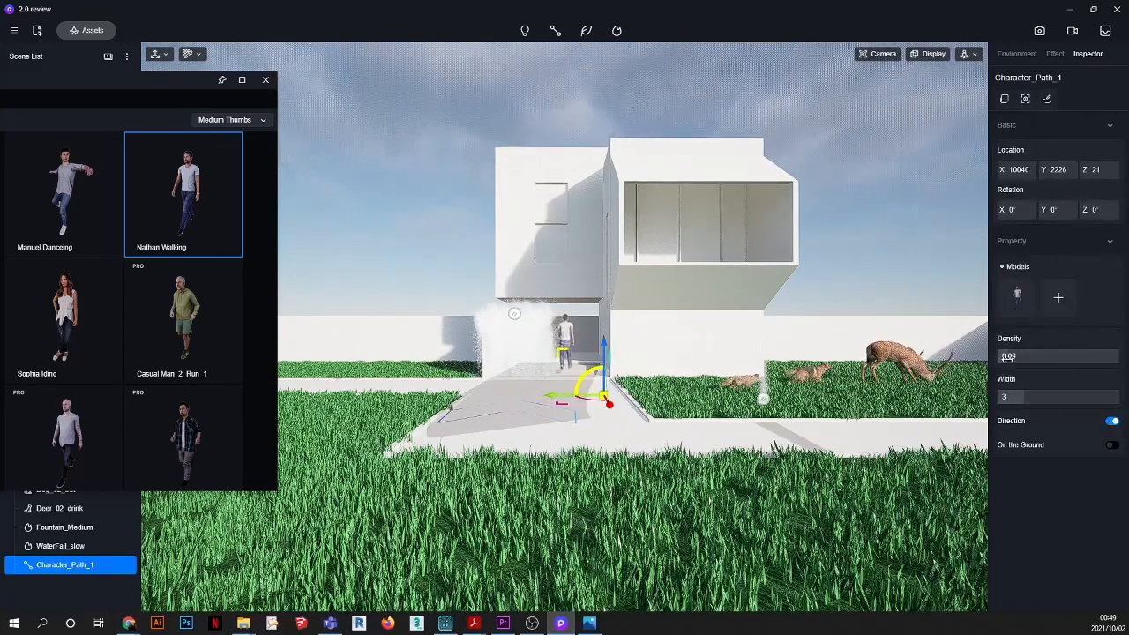
drag(1008, 356, 1009, 357)
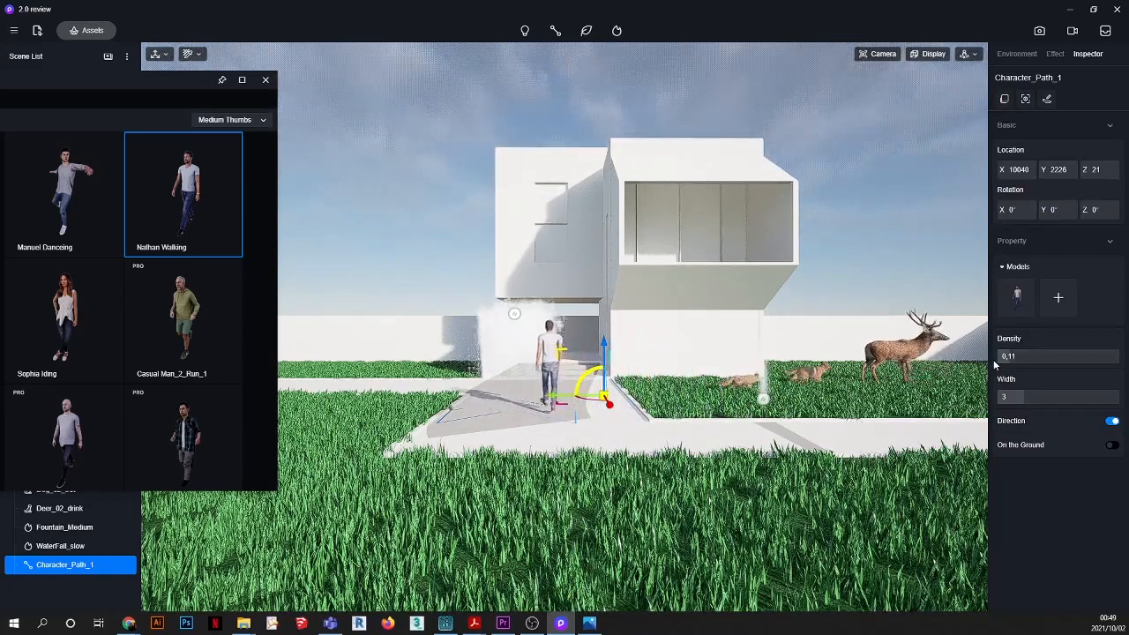
Step: Edit the character path's points so the route passes the entrance steps and continues along the narrow walkway beyond the waterfall
click(1047, 102)
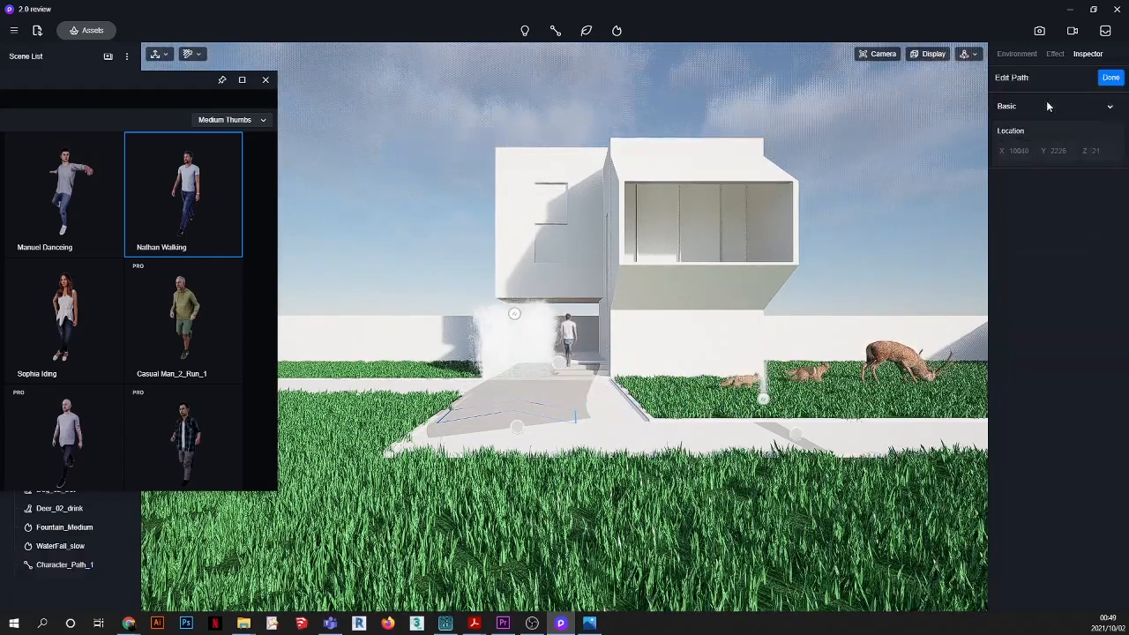
click(517, 429)
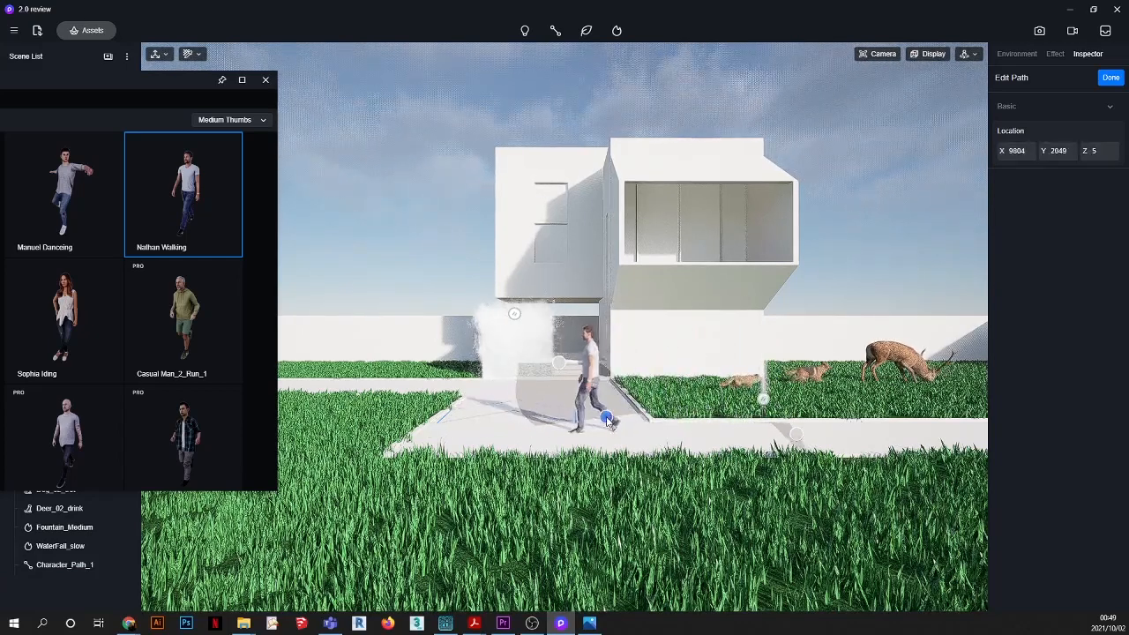
drag(543, 388, 559, 425)
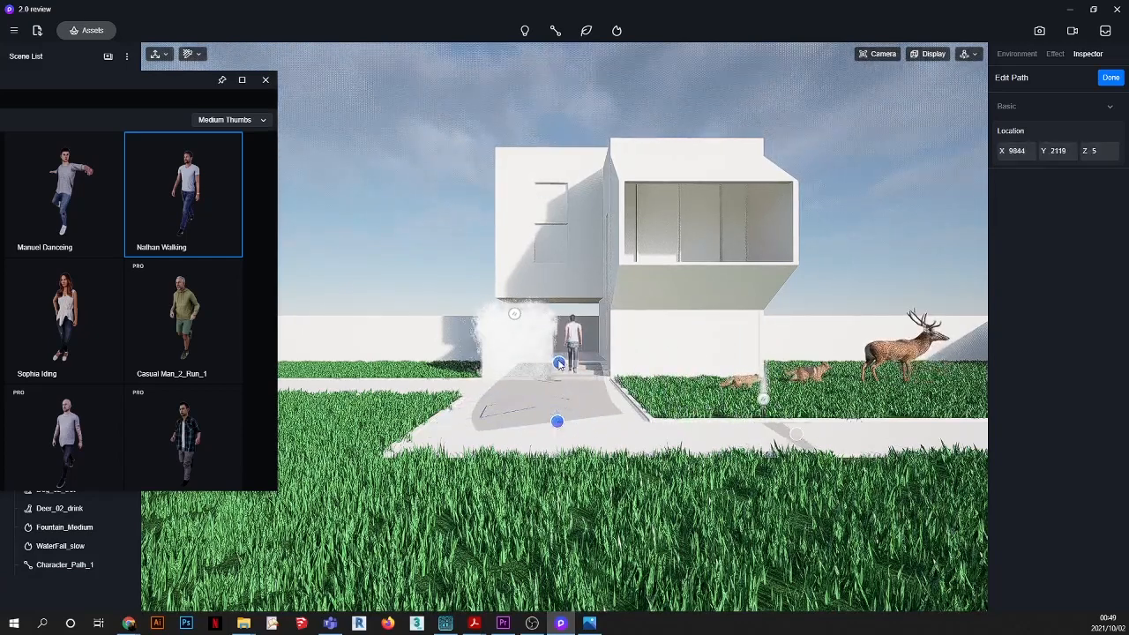
click(433, 389)
drag(563, 422, 569, 392)
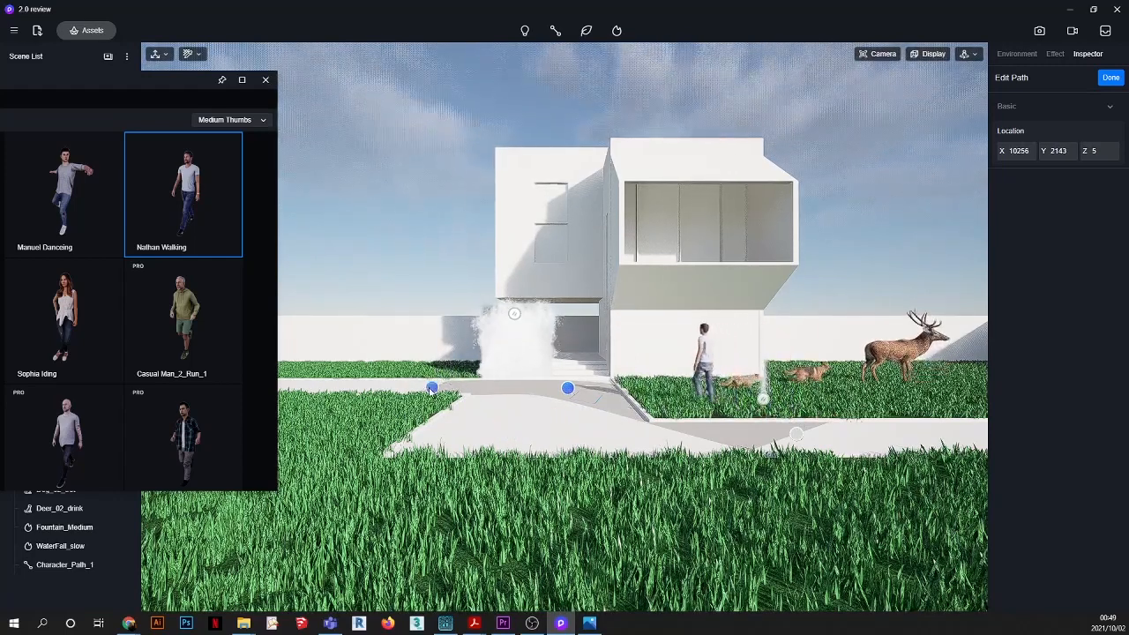
drag(377, 389, 322, 388)
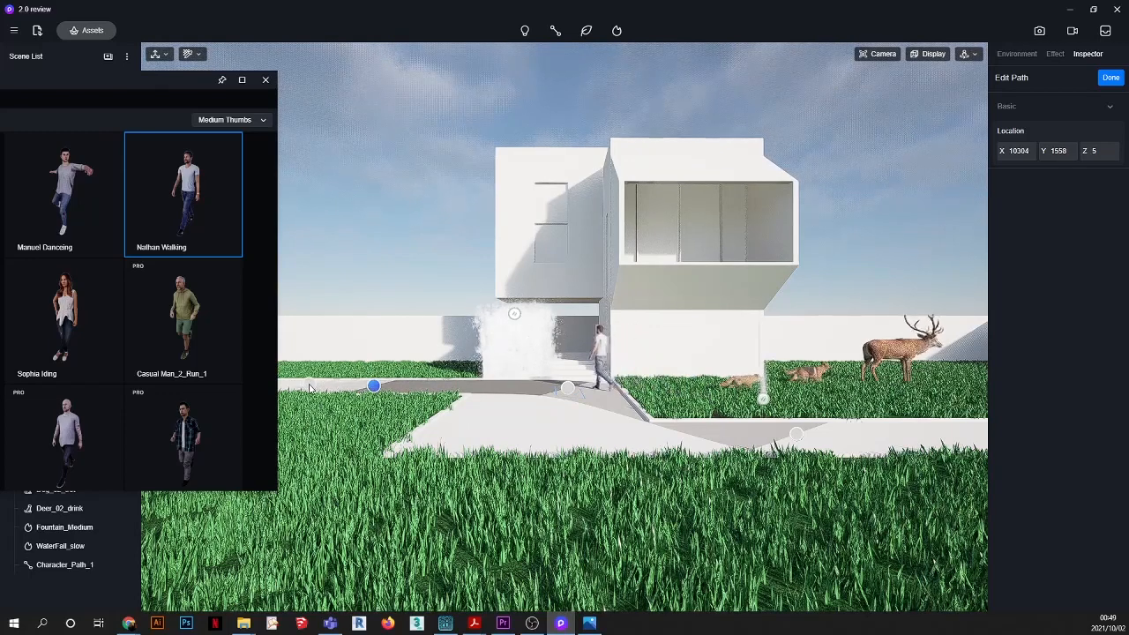
click(418, 387)
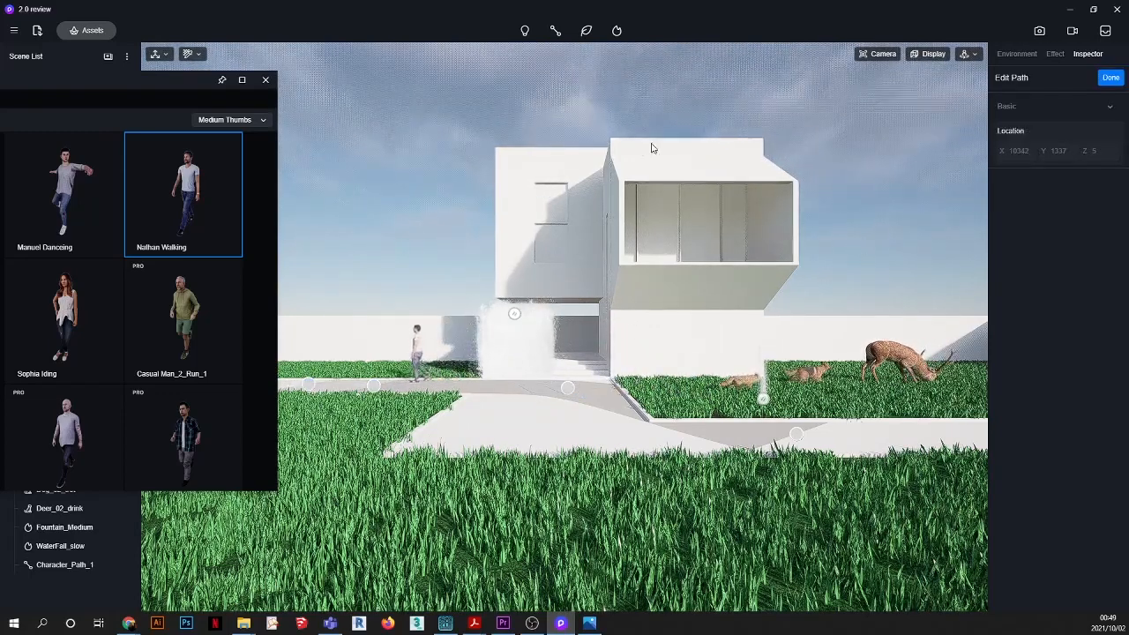
Step: Draw a straight vehicle path with the New Energy Car 01 model along the paving in front of the building
click(556, 34)
click(587, 75)
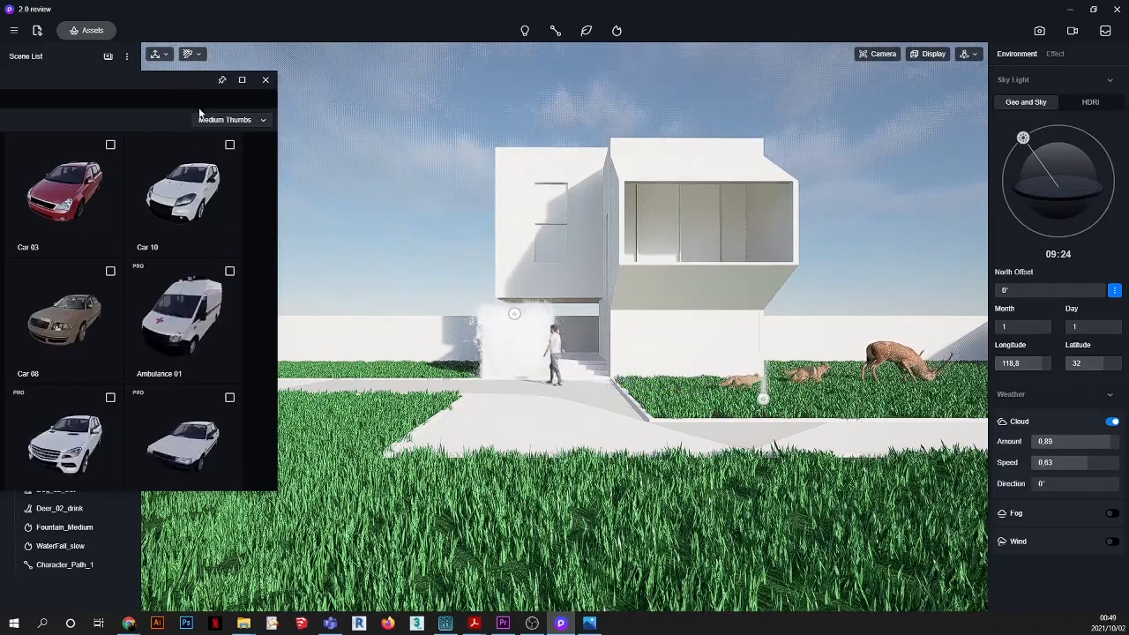
scroll(179, 309, down, 4)
scroll(179, 310, down, 4)
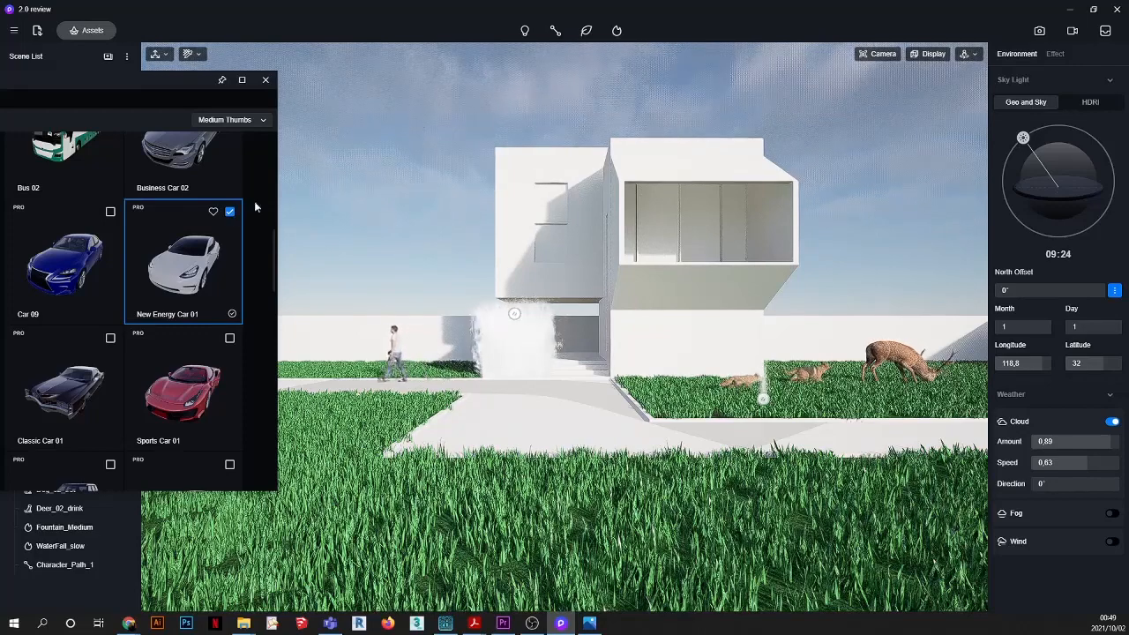
click(555, 32)
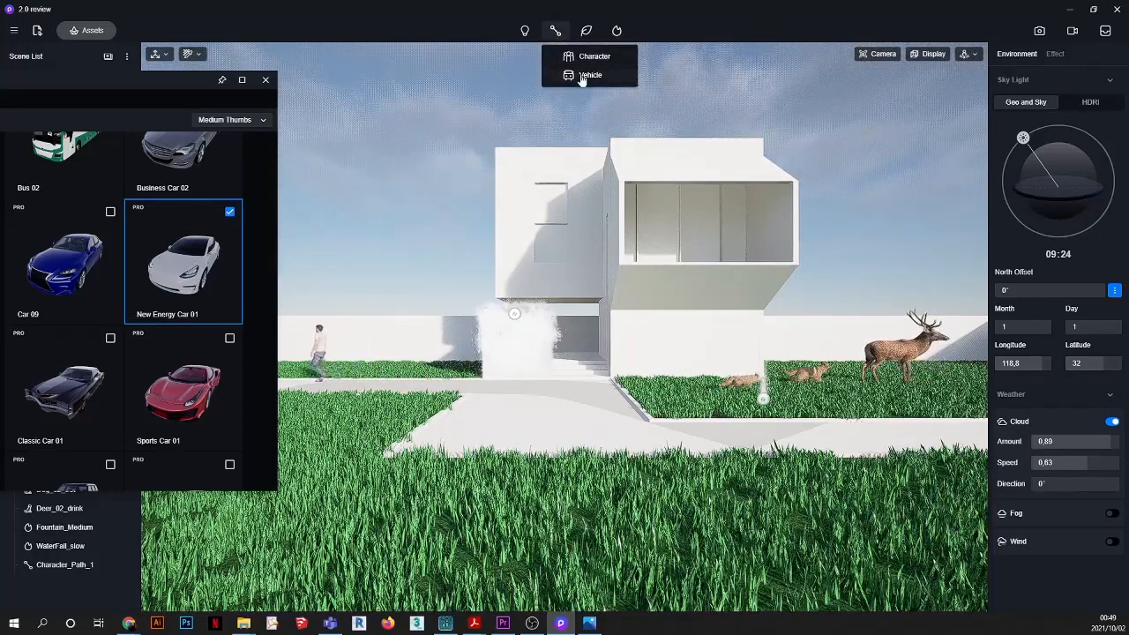
click(583, 76)
click(470, 437)
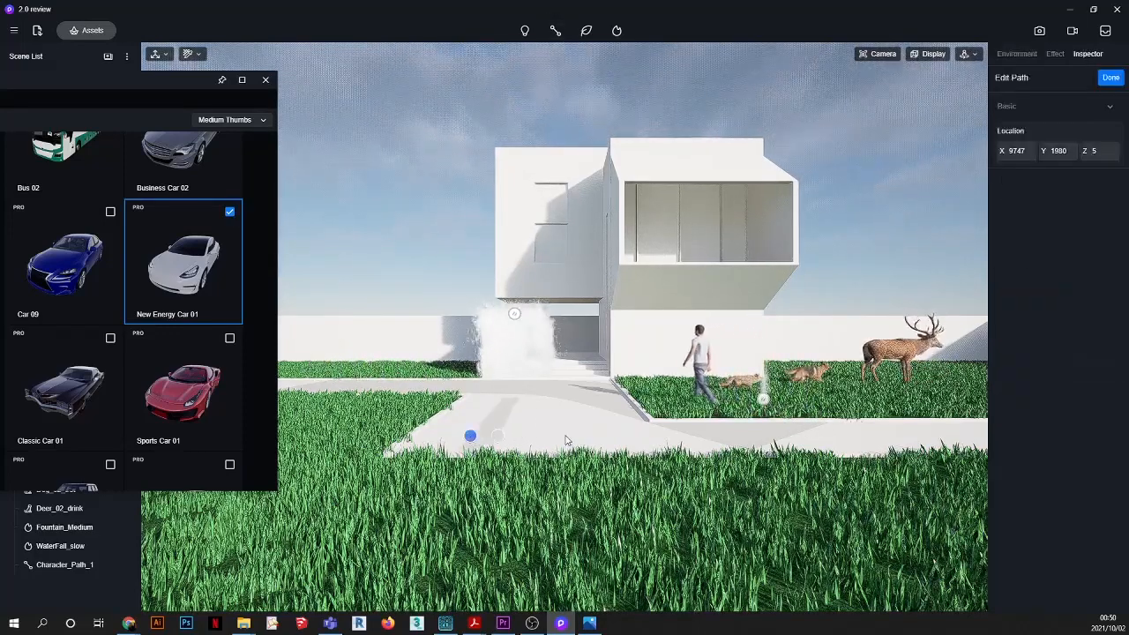
scroll(583, 436, down, 7)
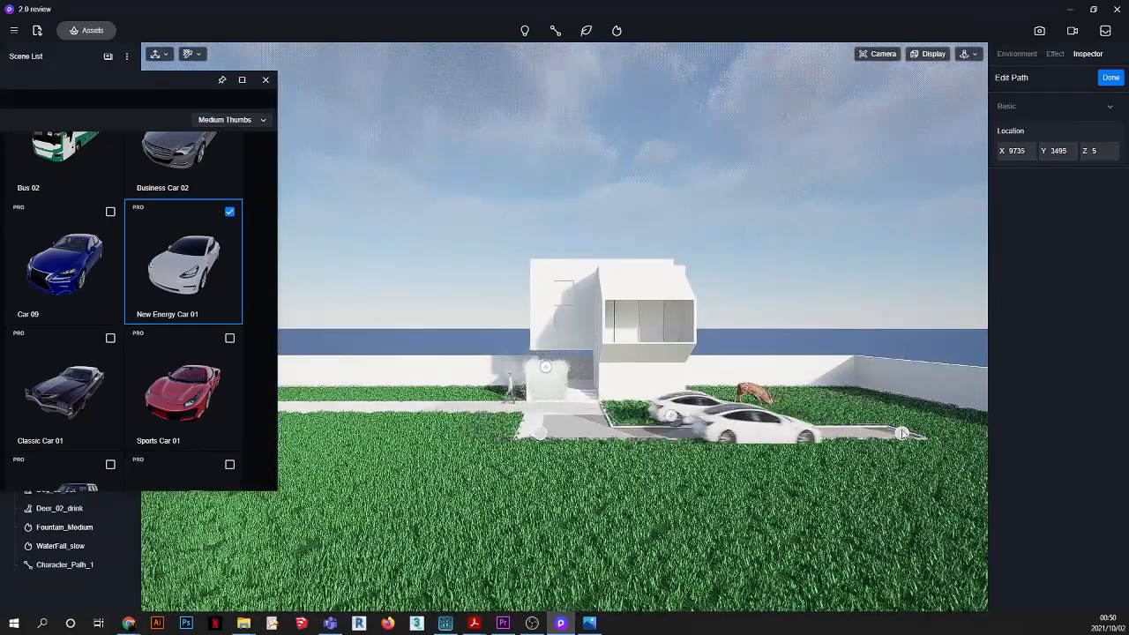
click(1109, 79)
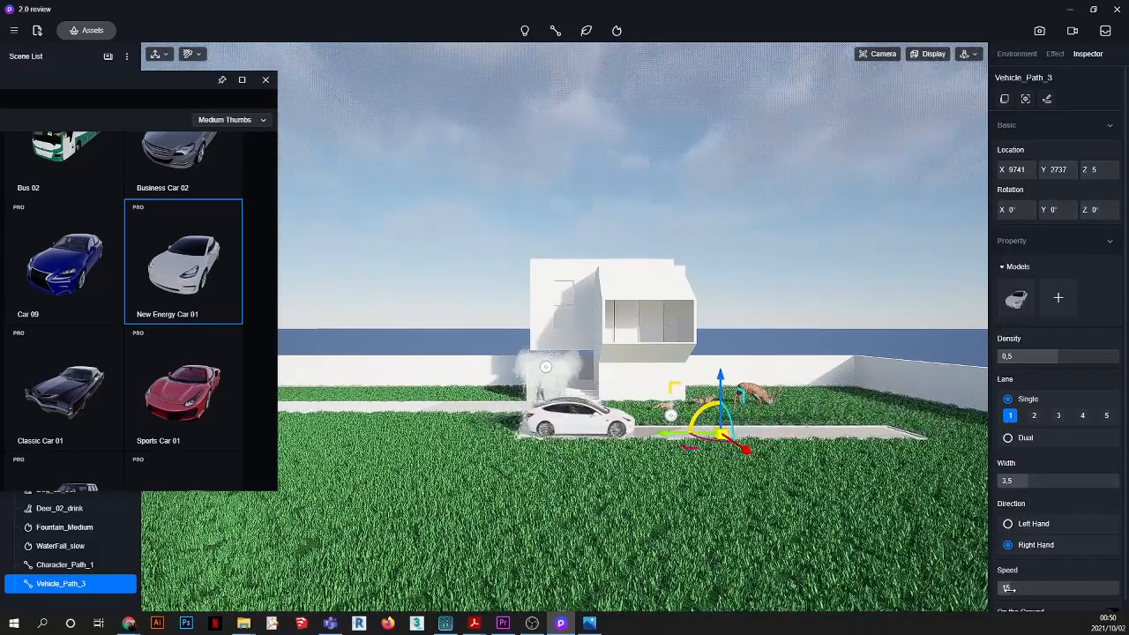
Step: Move the asset library clear of the scene list and switch to the Scene 3 view
scroll(720, 431, up, 2)
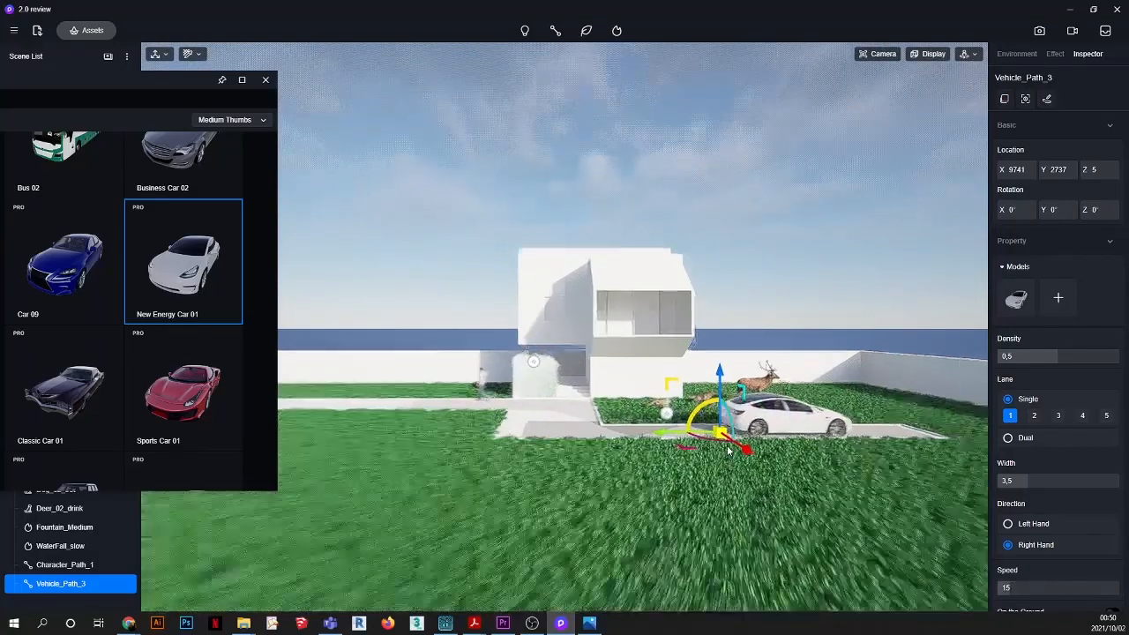
drag(209, 82, 446, 319)
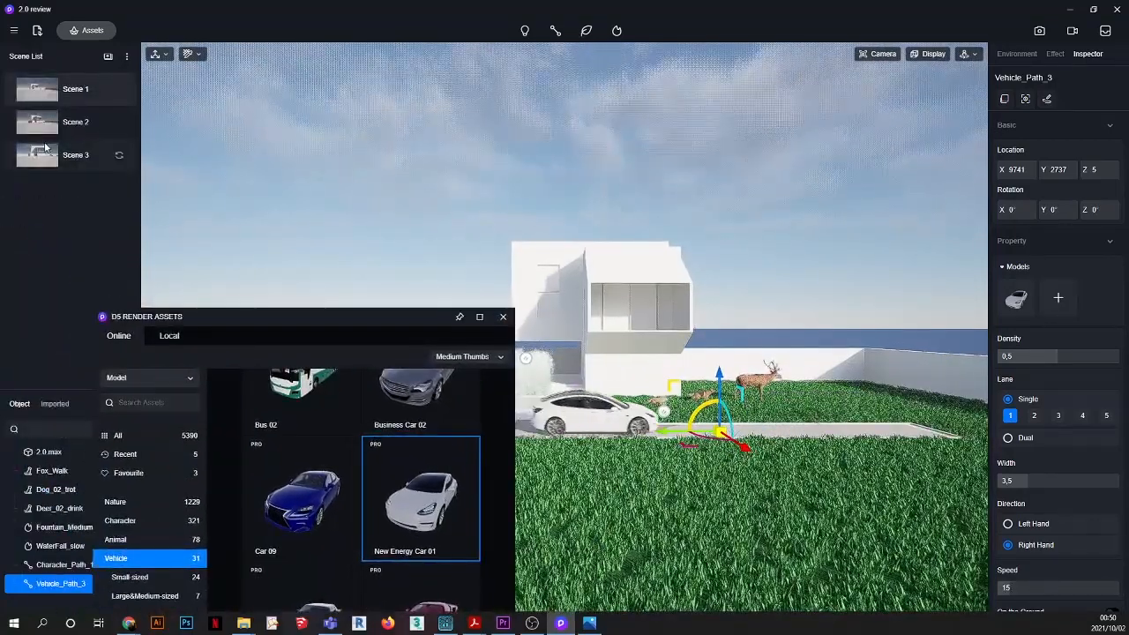
click(106, 155)
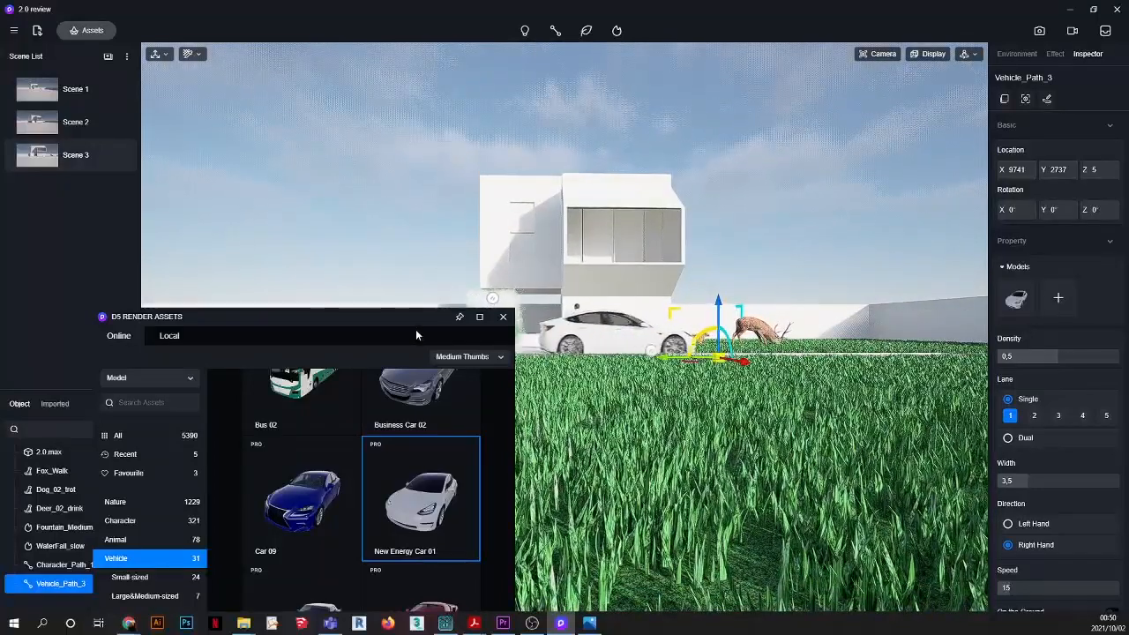
Step: Move the asset library off the building, deselect the vehicle path, and examine the waterfall, walking character and moving car up close
drag(418, 321, 349, 403)
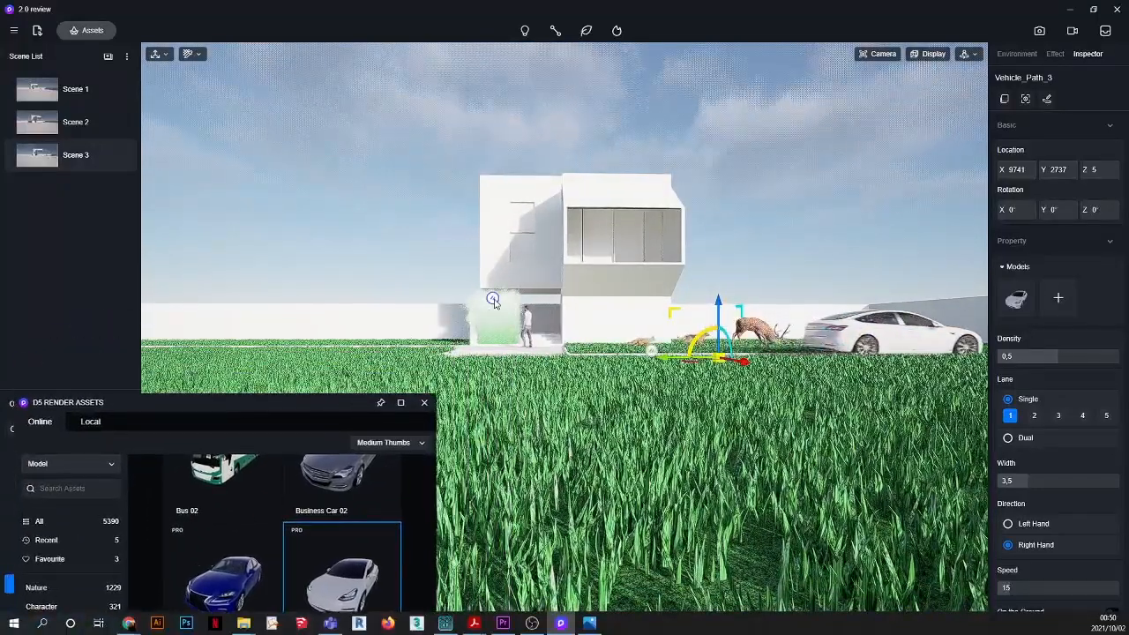
key(Escape)
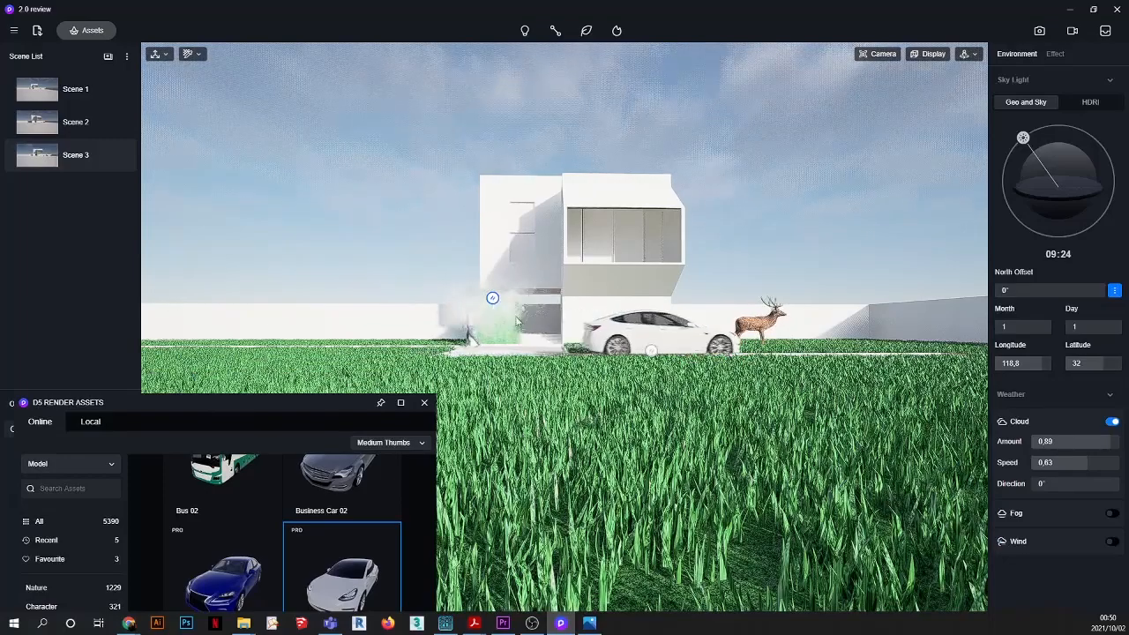
scroll(492, 320, up, 8)
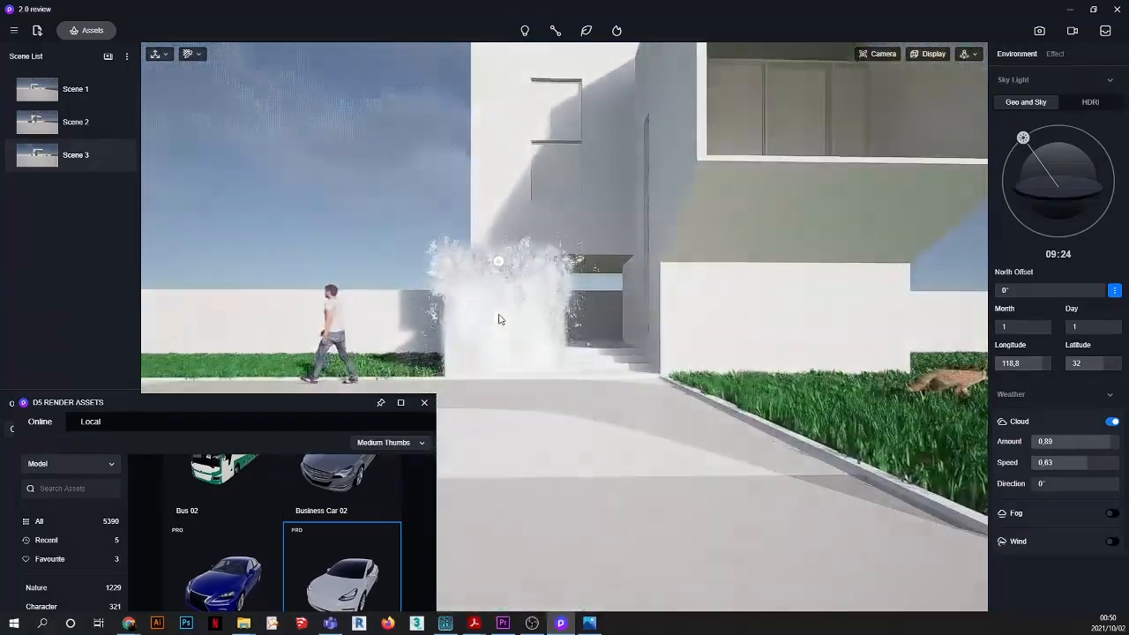
scroll(499, 319, down, 2)
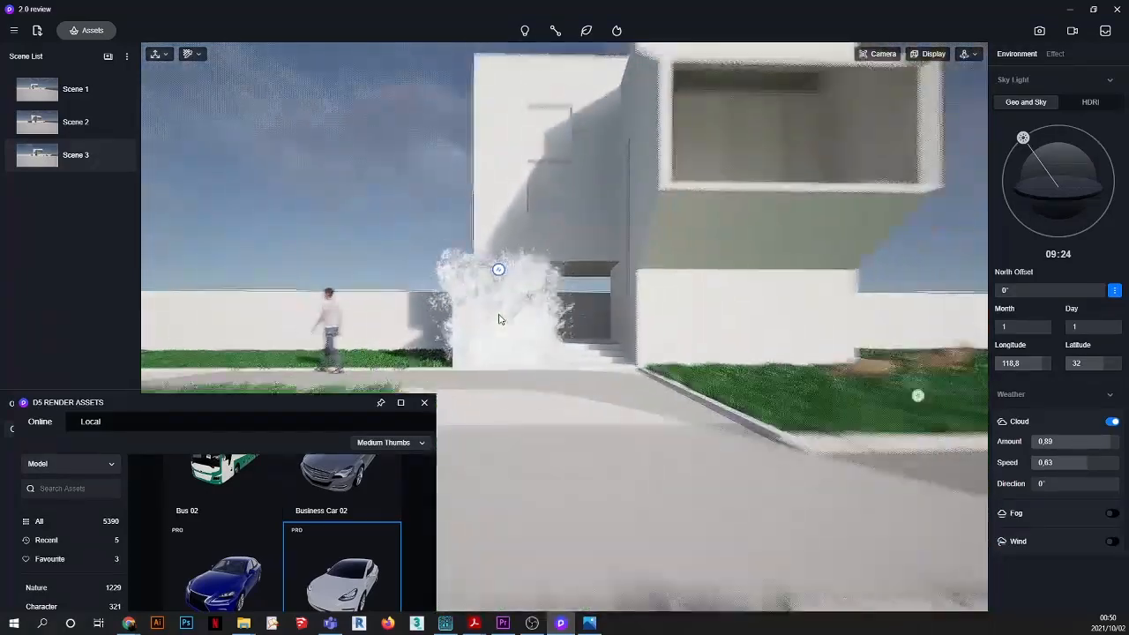
scroll(498, 319, down, 6)
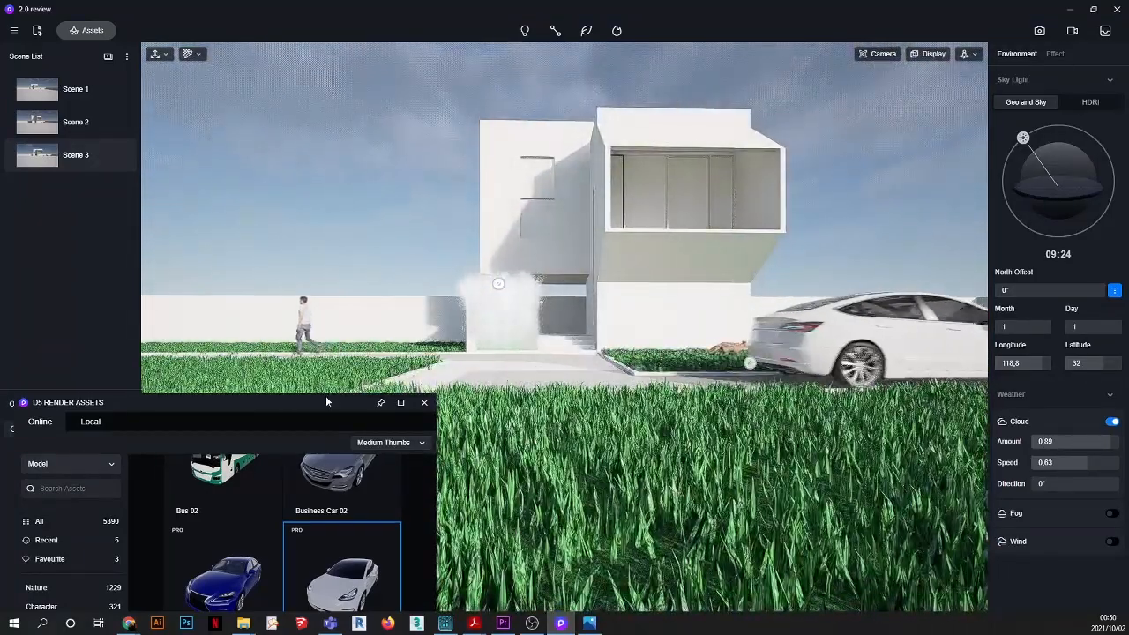
Step: Move the asset library clear of the object list and enable Wind in the weather settings
drag(317, 402, 435, 183)
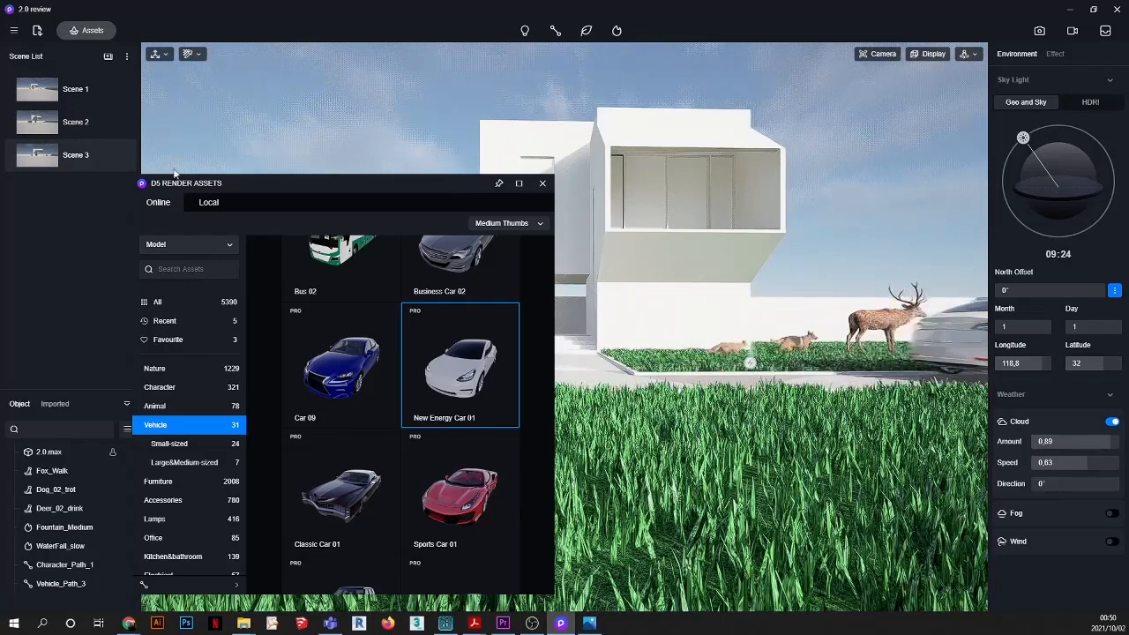
drag(211, 183, 251, 102)
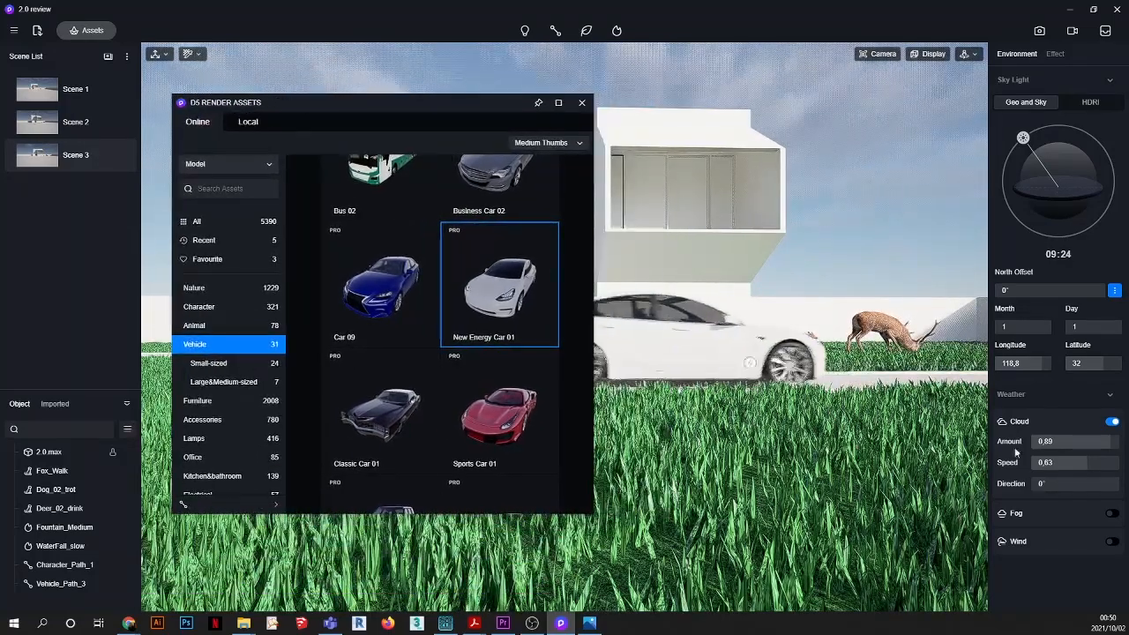
click(1113, 541)
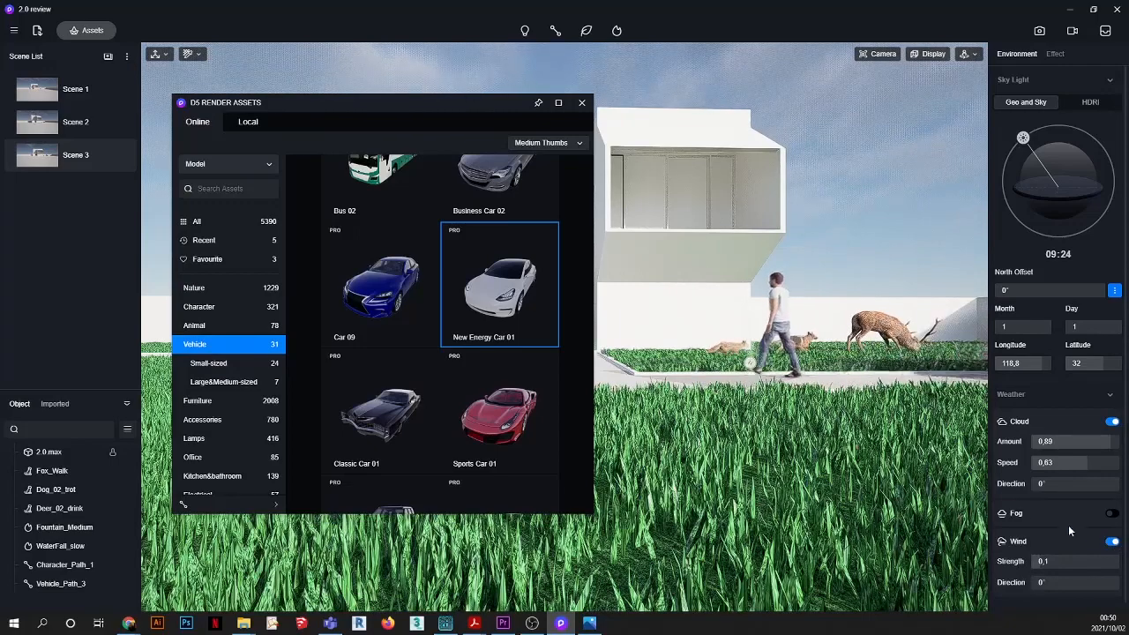
drag(422, 99, 447, 77)
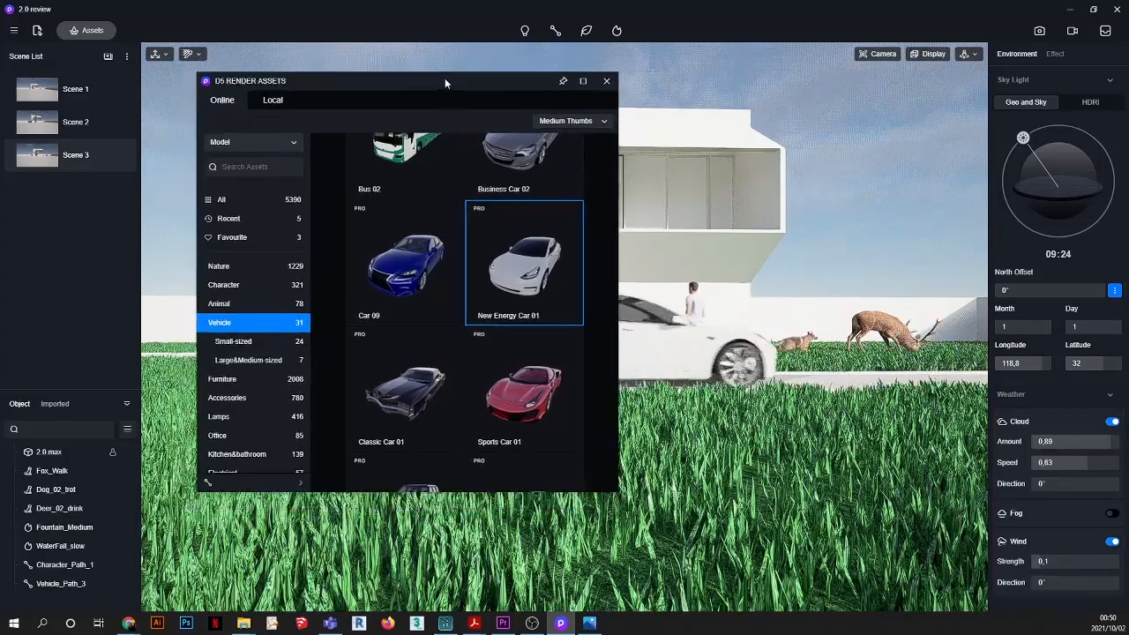
Step: Browse the Nature models in the asset library and download the Melia azedarach 01 tree
click(251, 145)
click(240, 166)
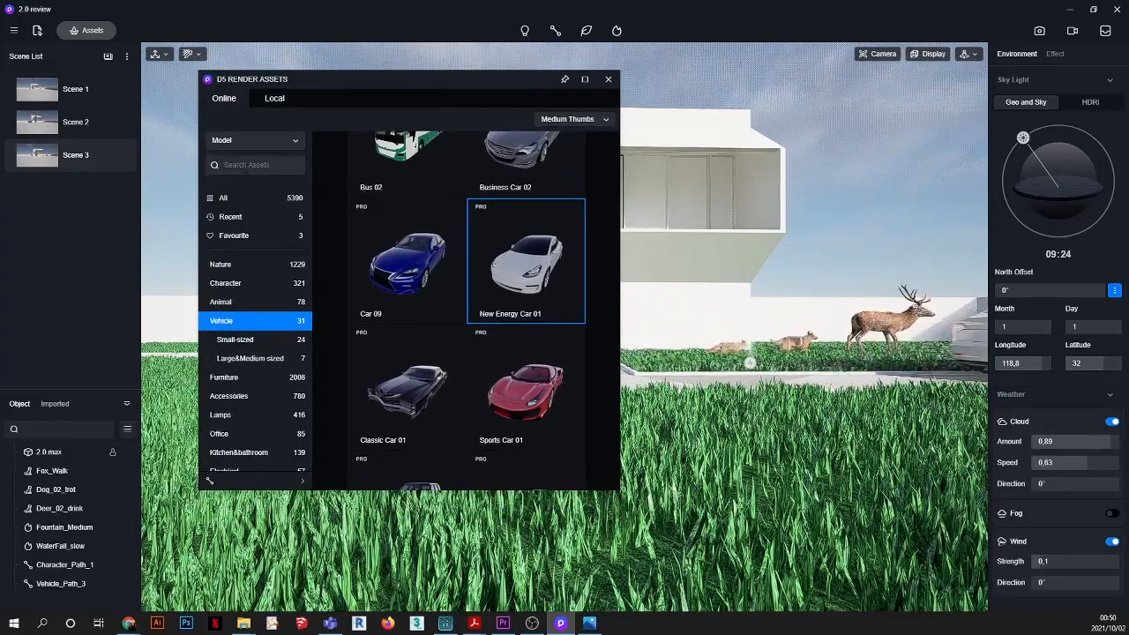
click(228, 265)
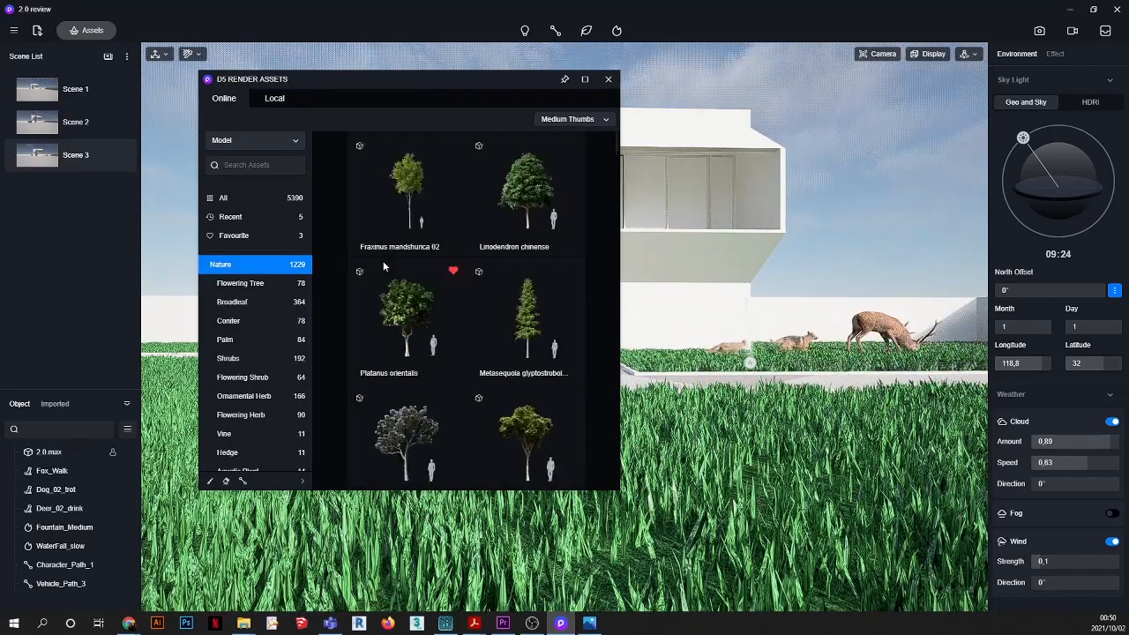
scroll(388, 282, down, 5)
scroll(401, 322, down, 2)
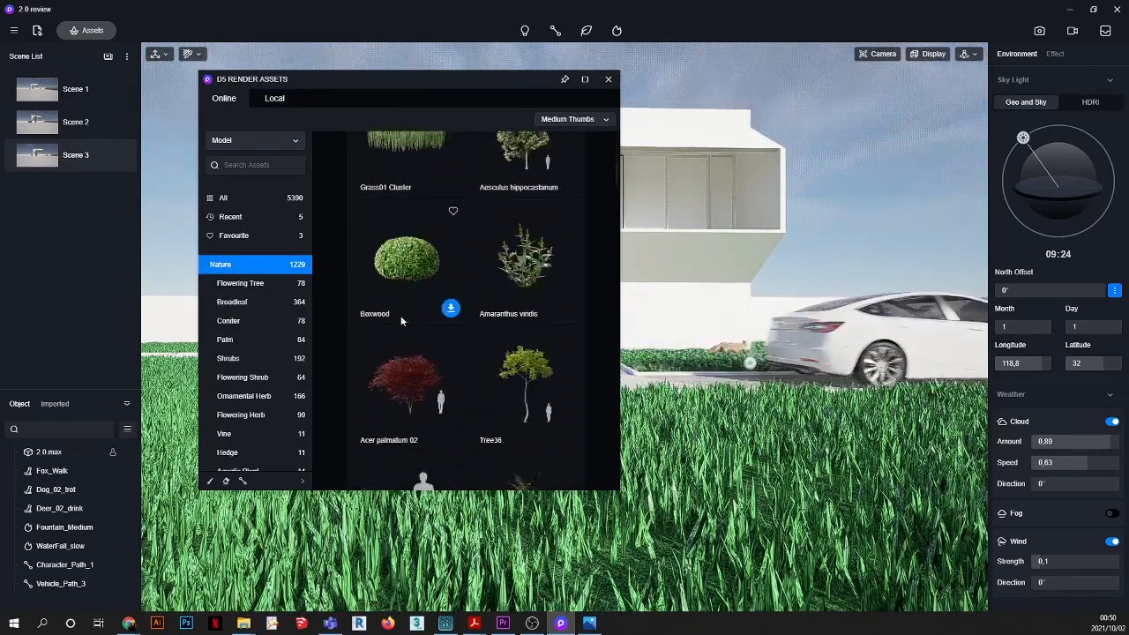
scroll(409, 311, up, 3)
scroll(485, 214, up, 3)
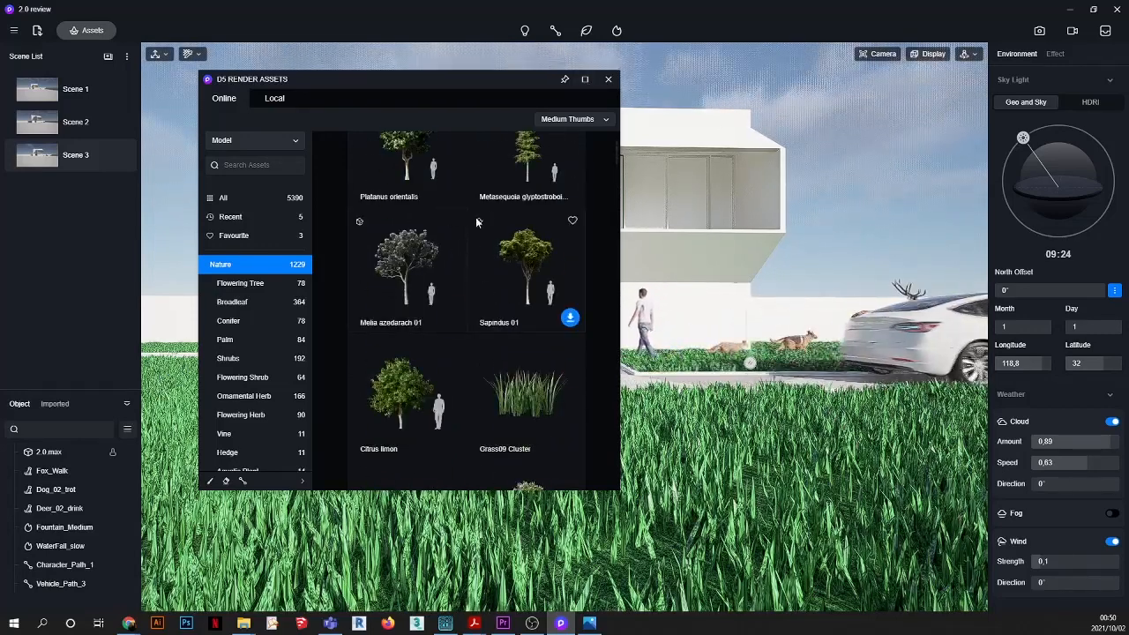
click(361, 222)
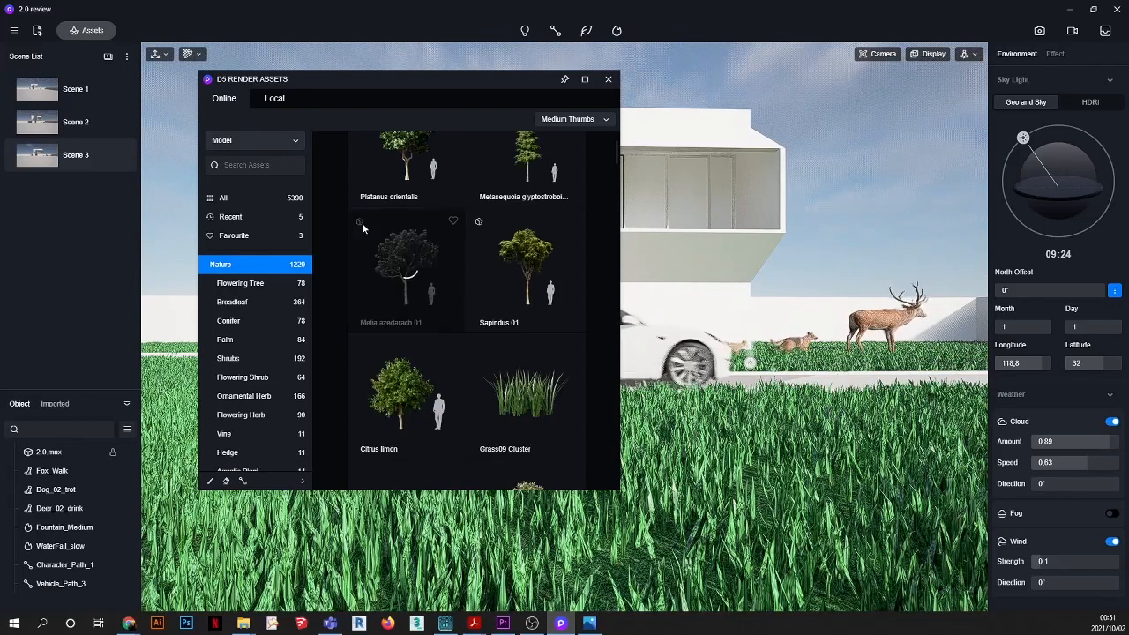
Step: Place a Platanus orientalis tree from the Nature models on the grass in front of the paving
scroll(400, 273, down, 1)
scroll(406, 285, down, 5)
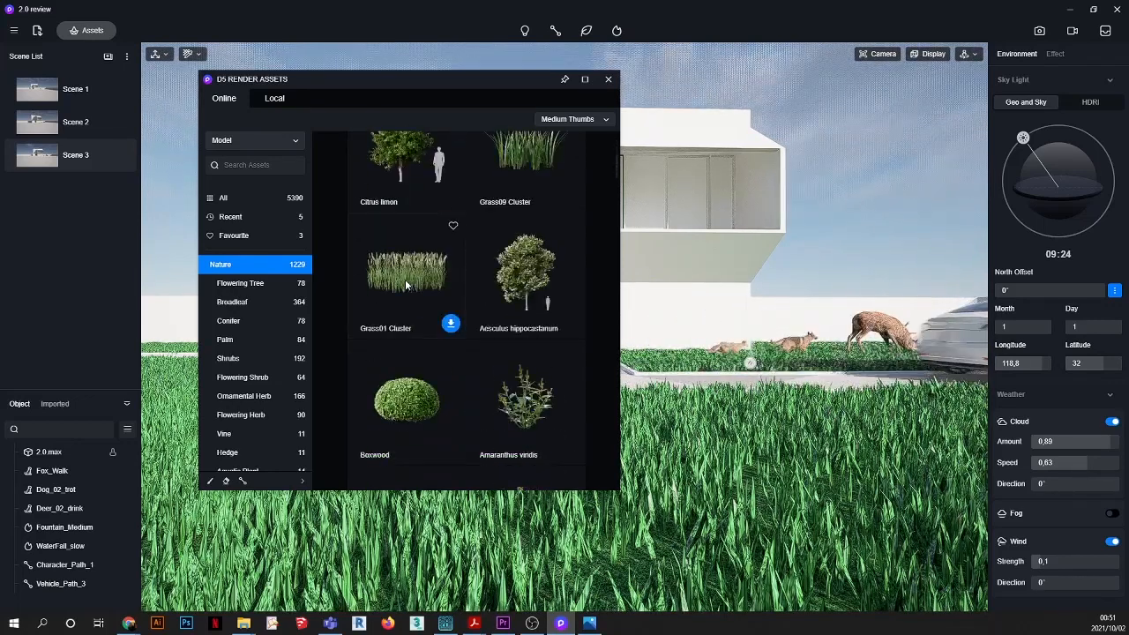
scroll(406, 285, down, 5)
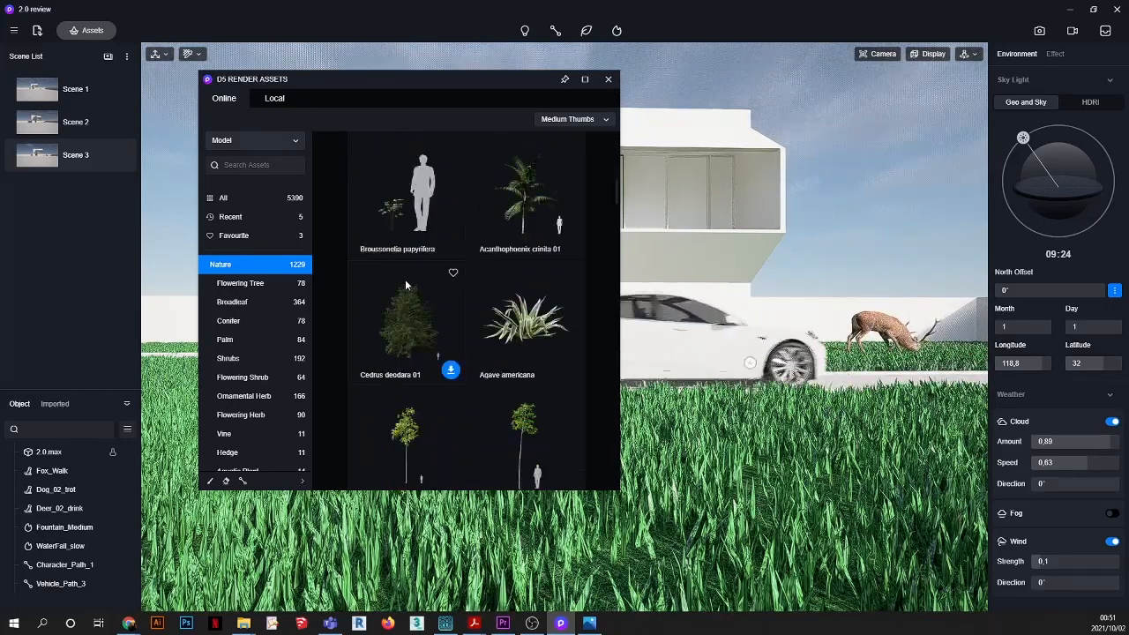
scroll(405, 279, down, 3)
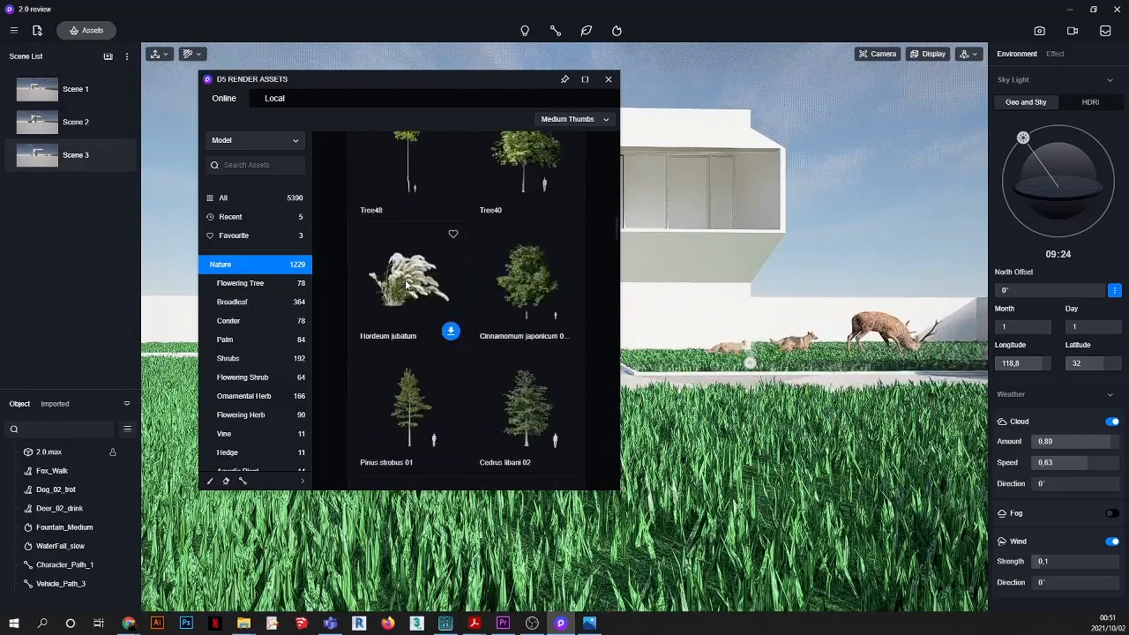
scroll(405, 279, up, 5)
scroll(405, 279, up, 5)
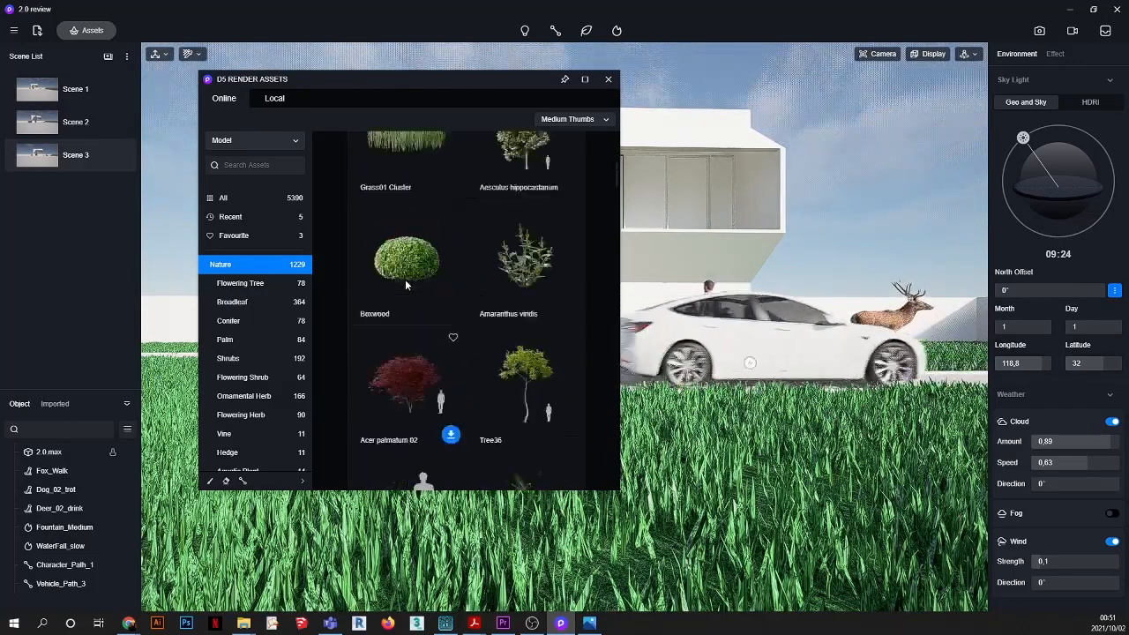
scroll(406, 285, up, 2)
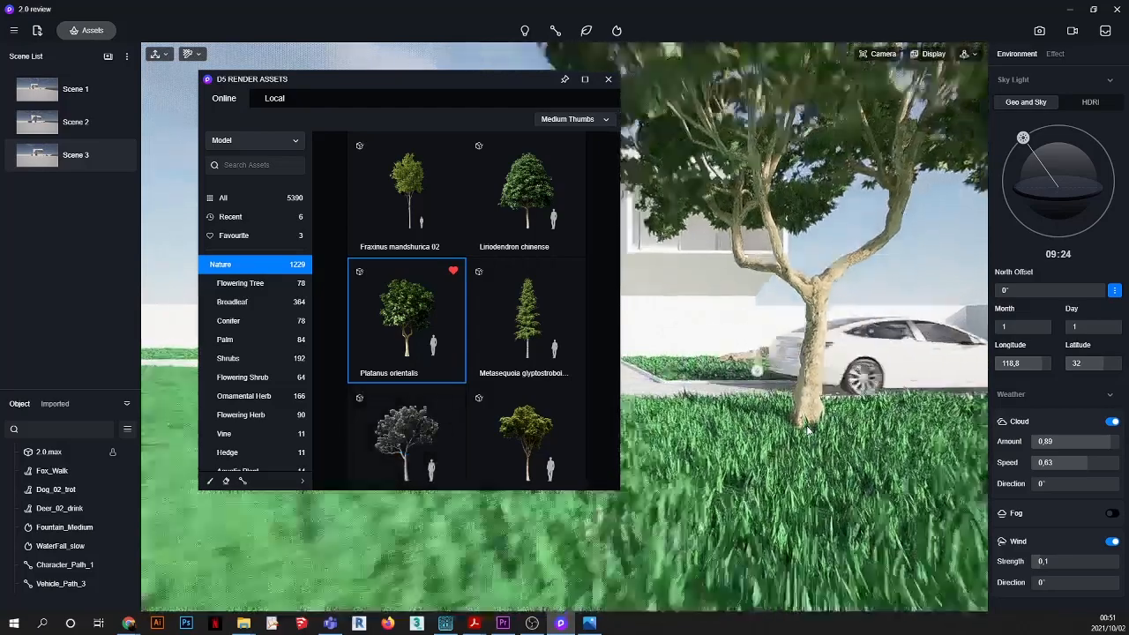
click(852, 432)
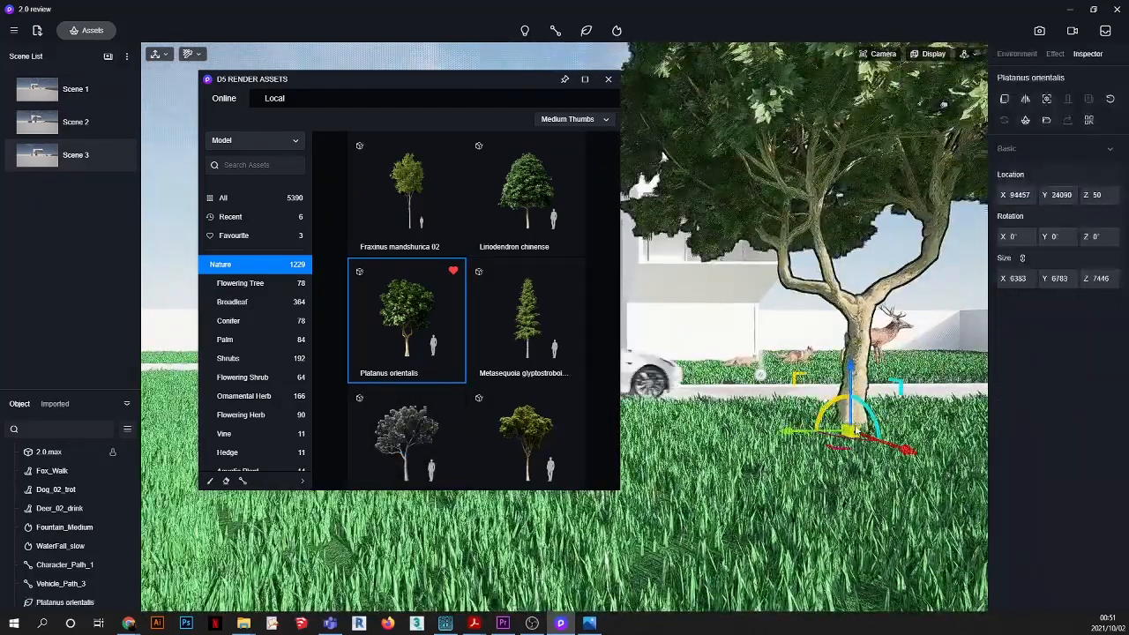
click(827, 457)
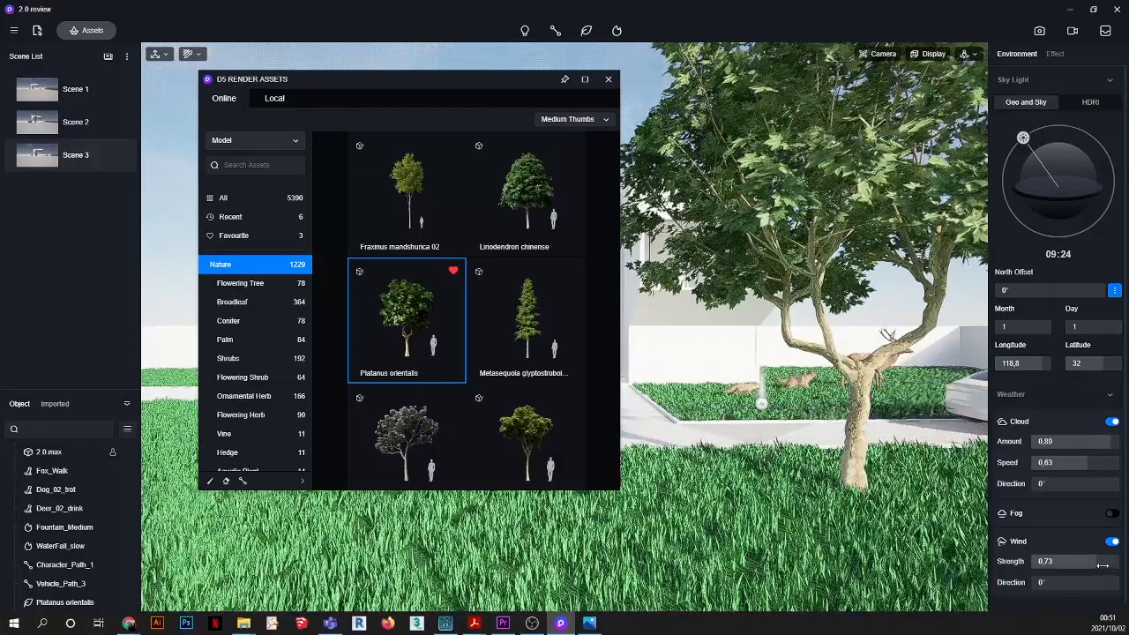
Step: Set the wind strength to 1 and its direction to 72°, and close the asset library
drag(1092, 562, 1123, 567)
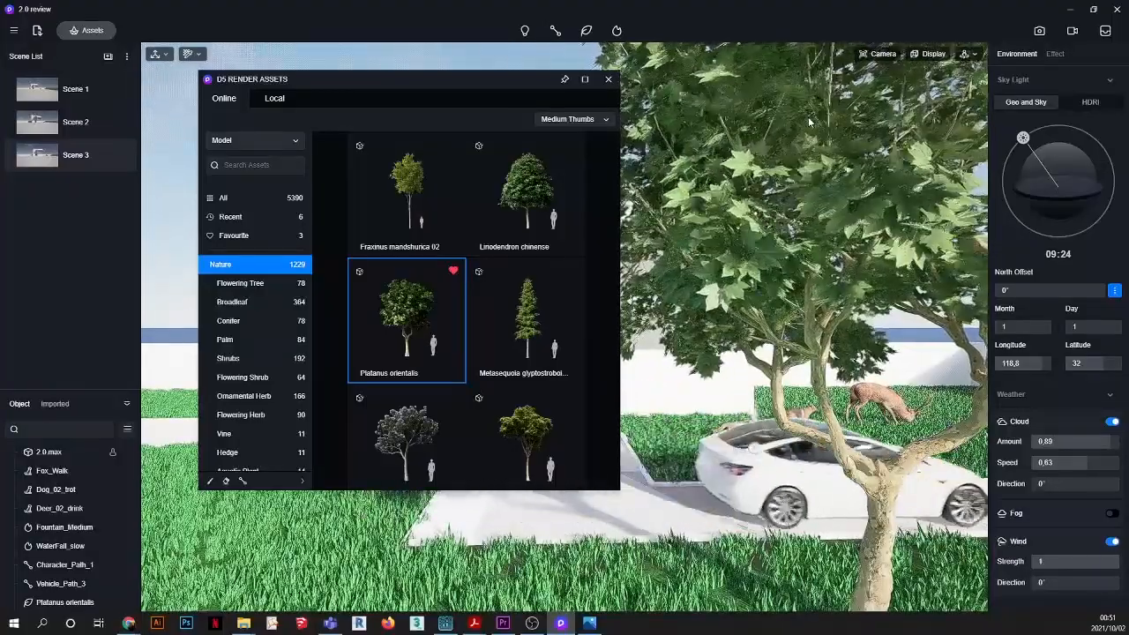
mouse_move(1046, 583)
mouse_down()
mouse_move(1084, 585)
mouse_move(1047, 585)
mouse_up()
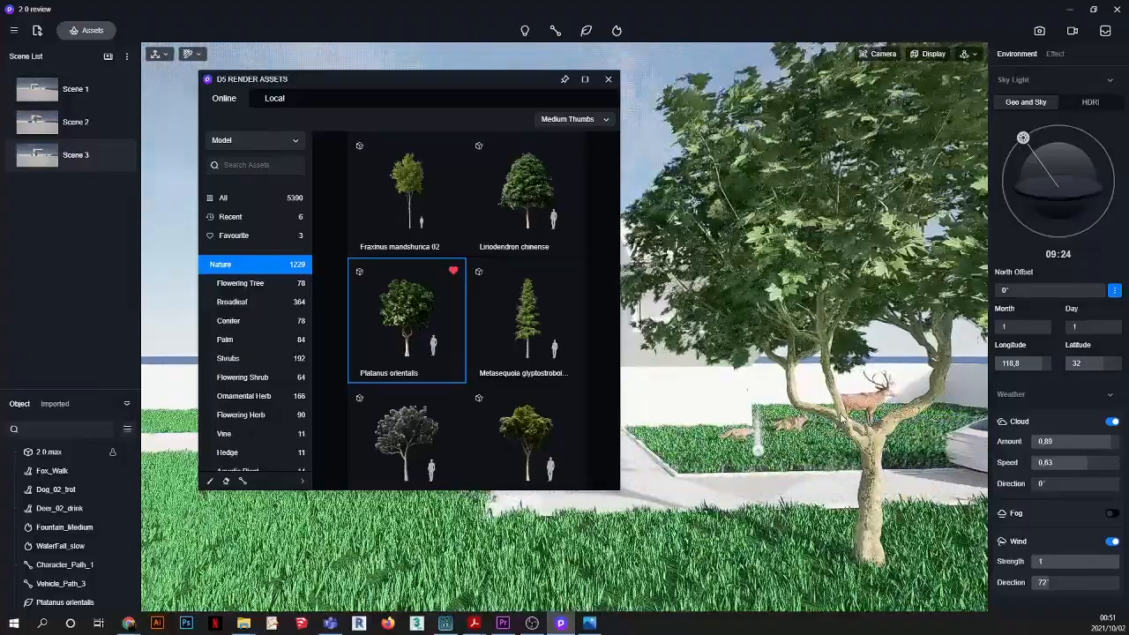
click(605, 83)
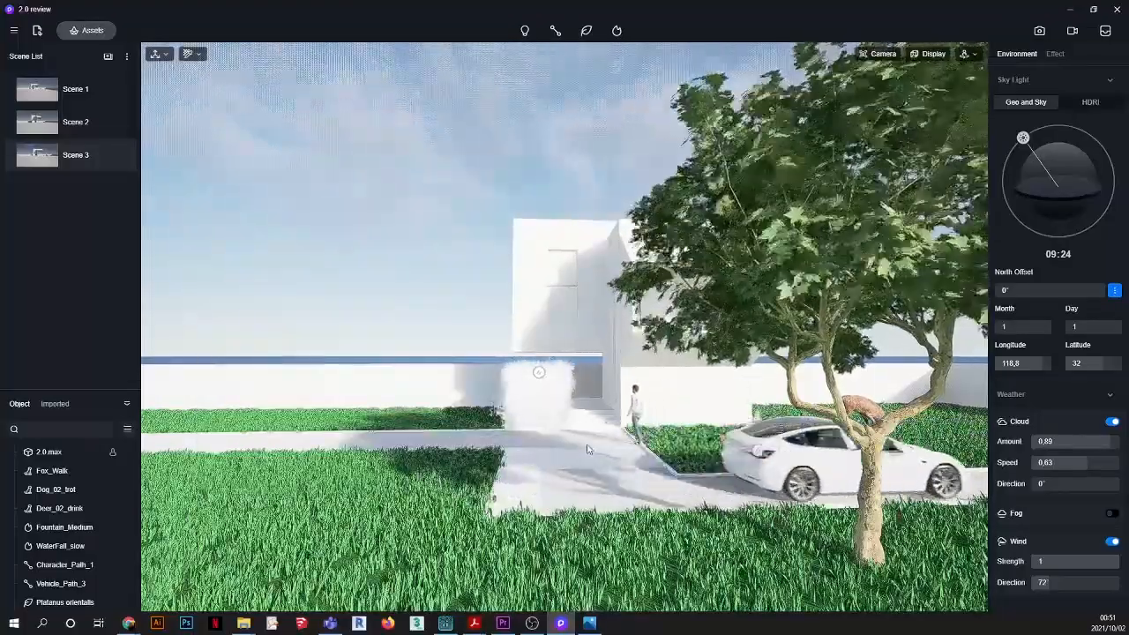
Step: Import the TV_SET_1.d5a file from the OBJECTS folder into the project
right_drag(528, 472, 590, 396)
scroll(590, 396, down, 3)
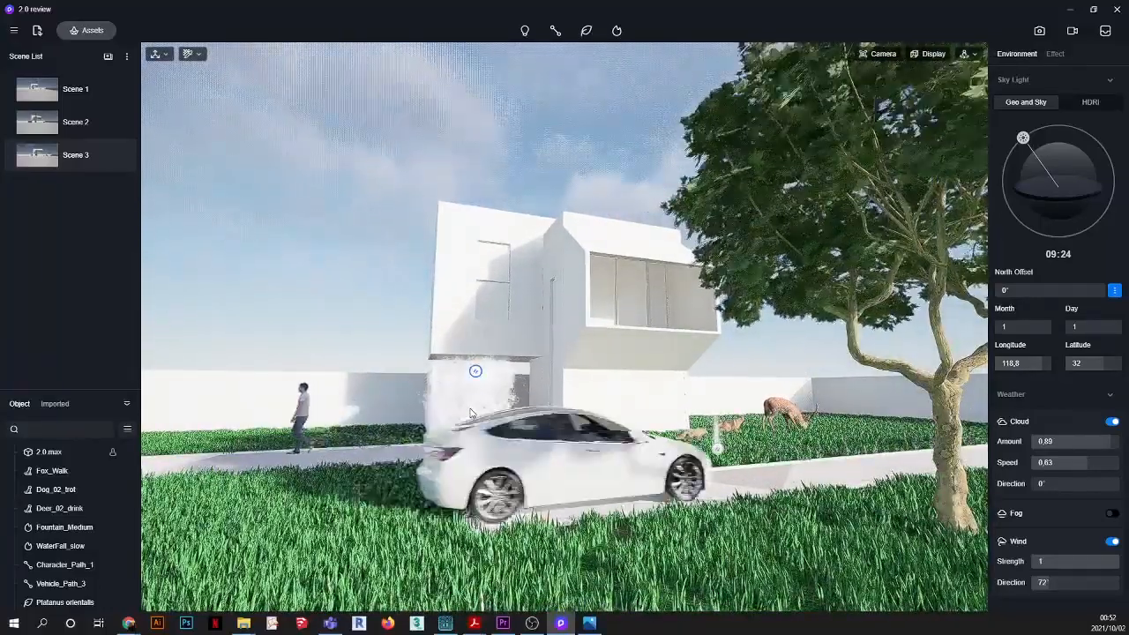
click(37, 30)
click(614, 280)
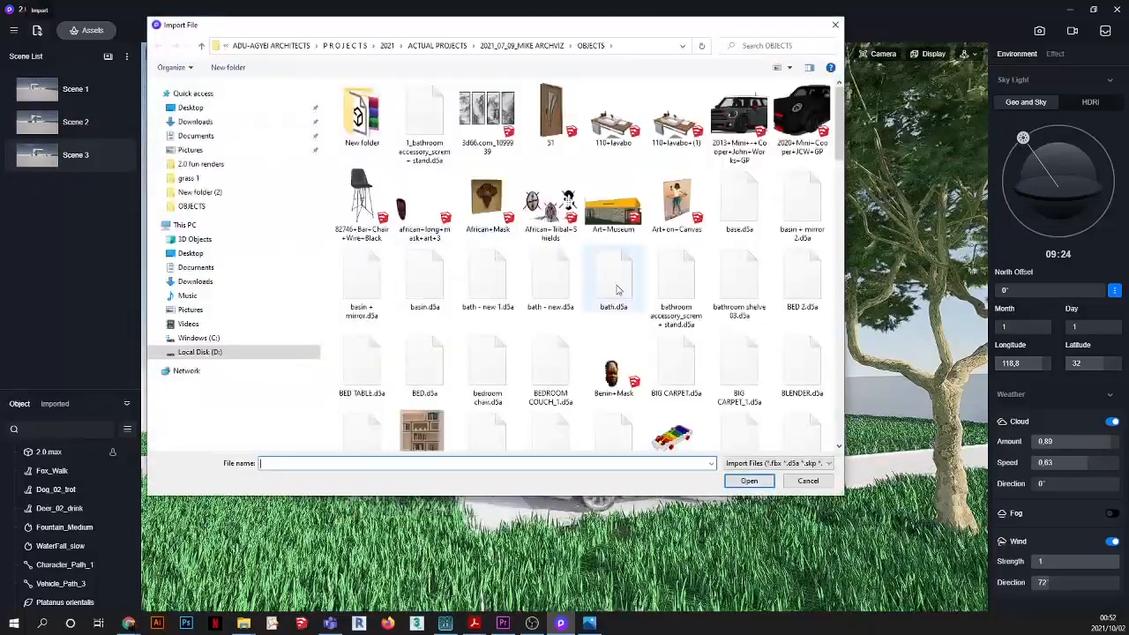
key(t)
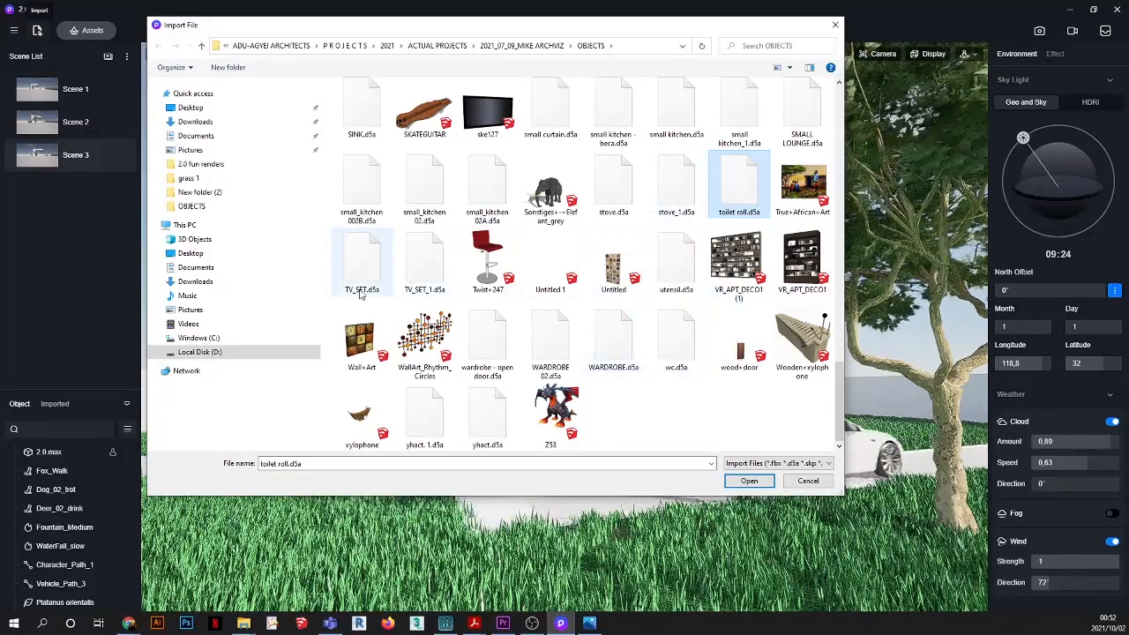
click(425, 279)
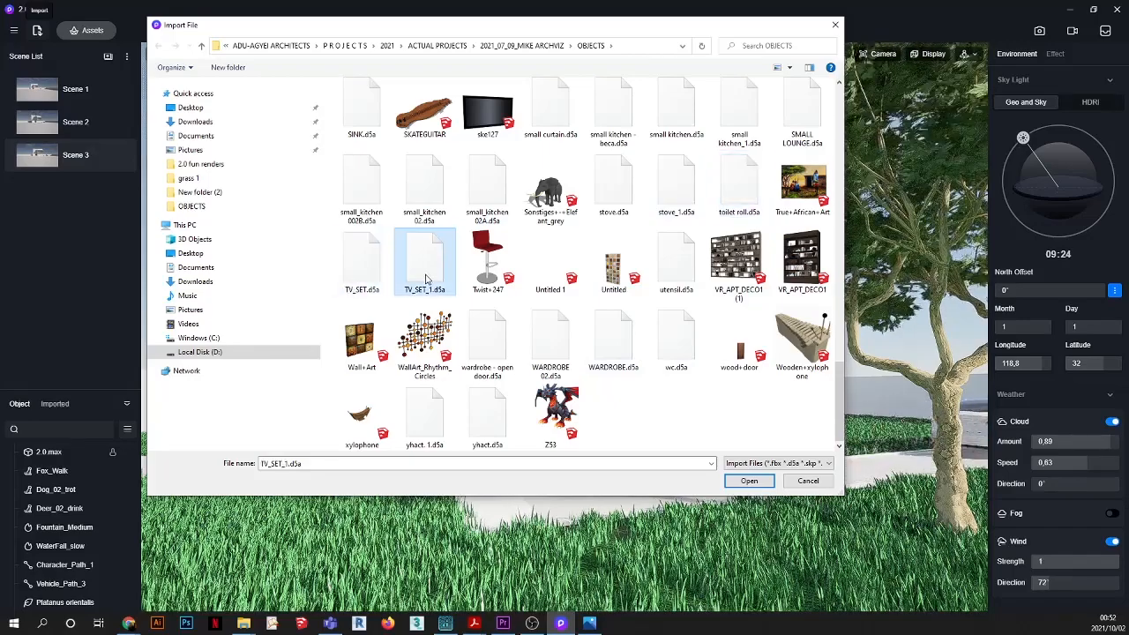
click(749, 481)
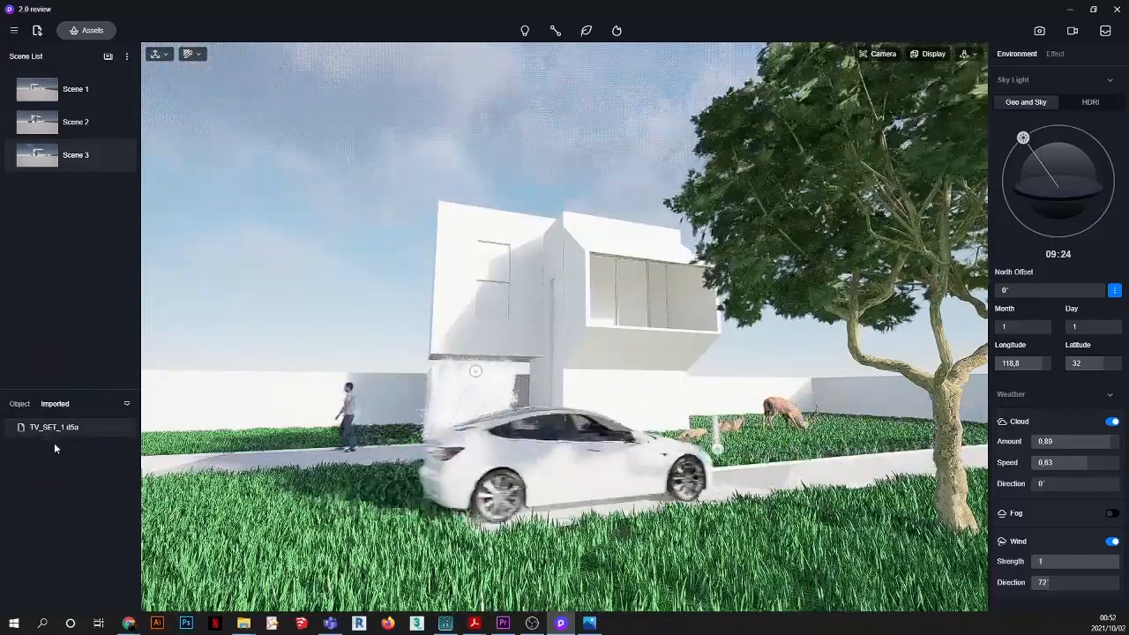
Step: Place the imported TV set on the grass beside the driveway and rotate it 55° about Y to face the view
click(59, 426)
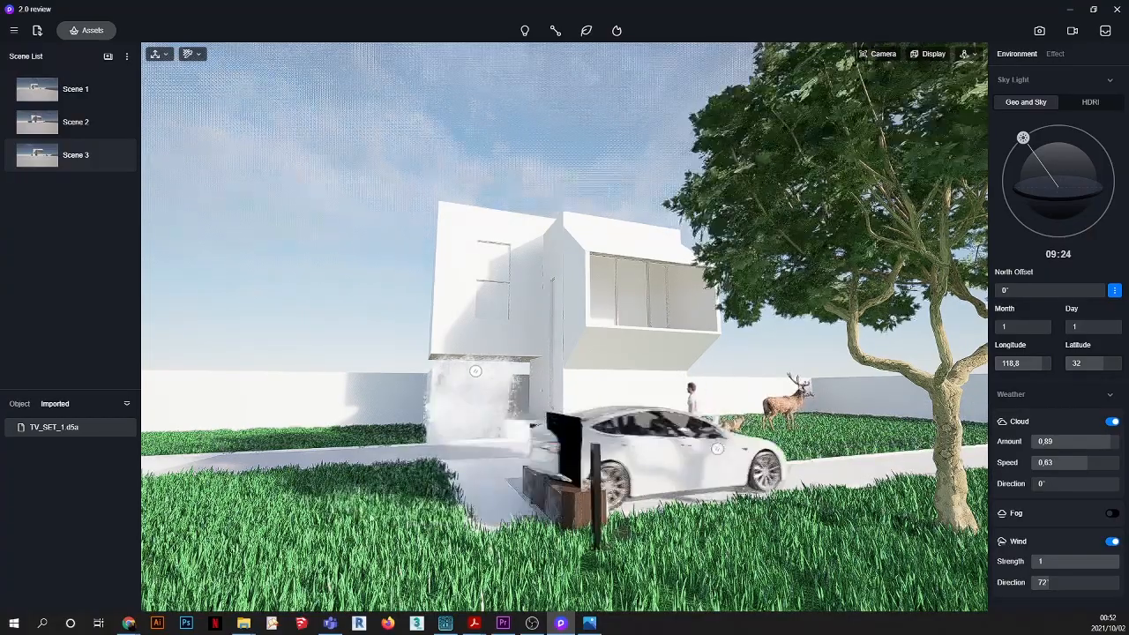
click(313, 526)
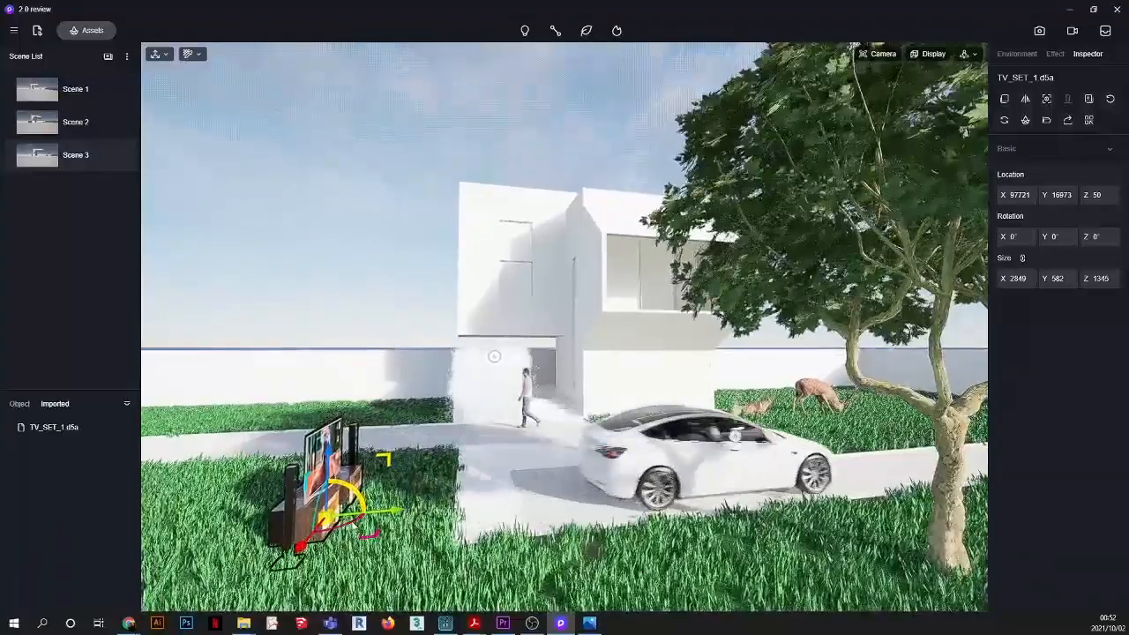
drag(357, 526, 297, 547)
scroll(308, 506, up, 5)
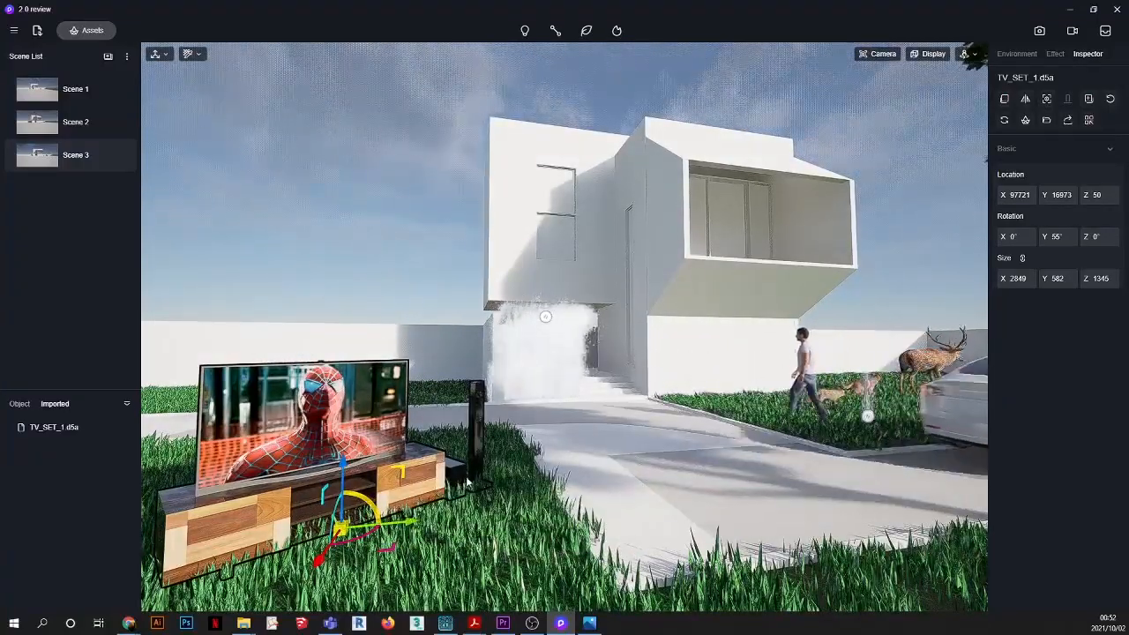
scroll(471, 474, down, 5)
scroll(393, 524, up, 4)
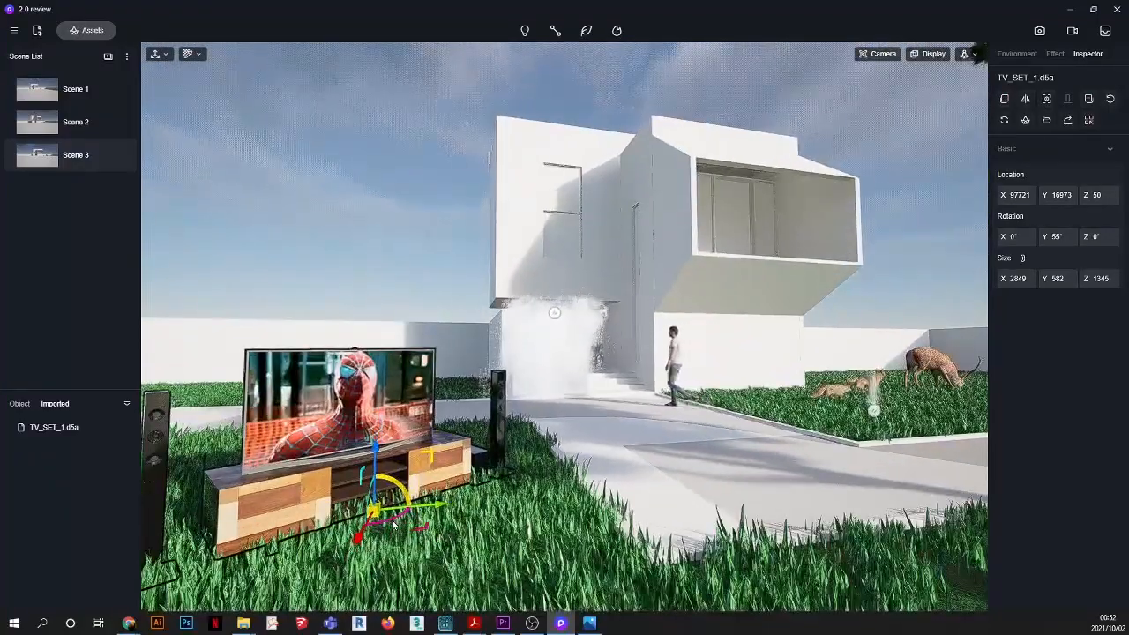
Step: Deselect the TV set and change its screen material to the Video template
click(307, 217)
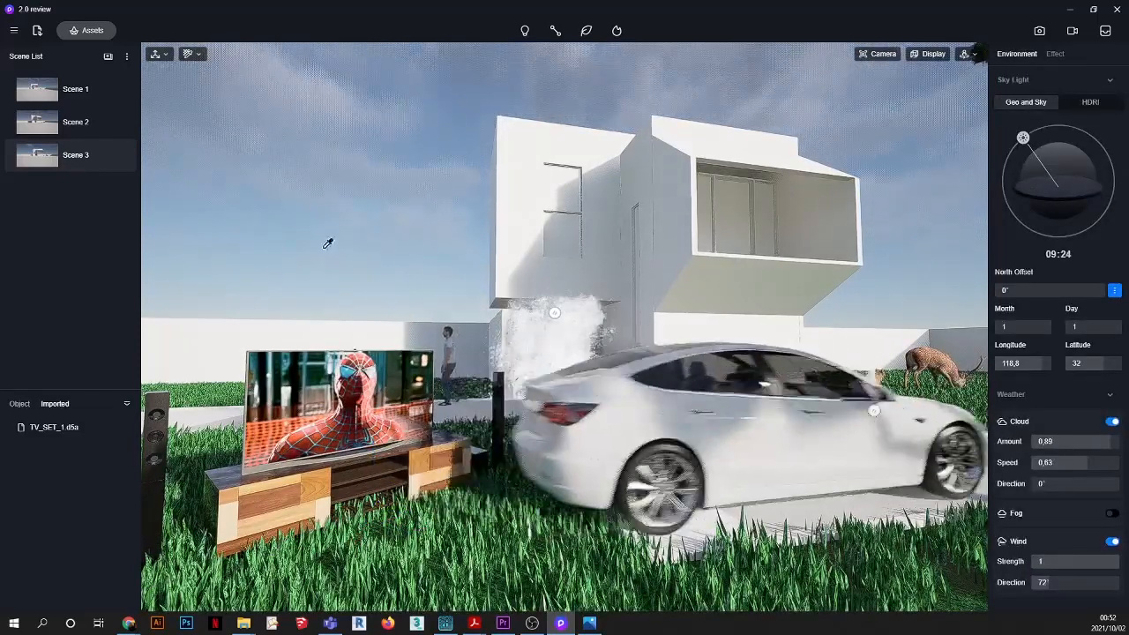
click(348, 379)
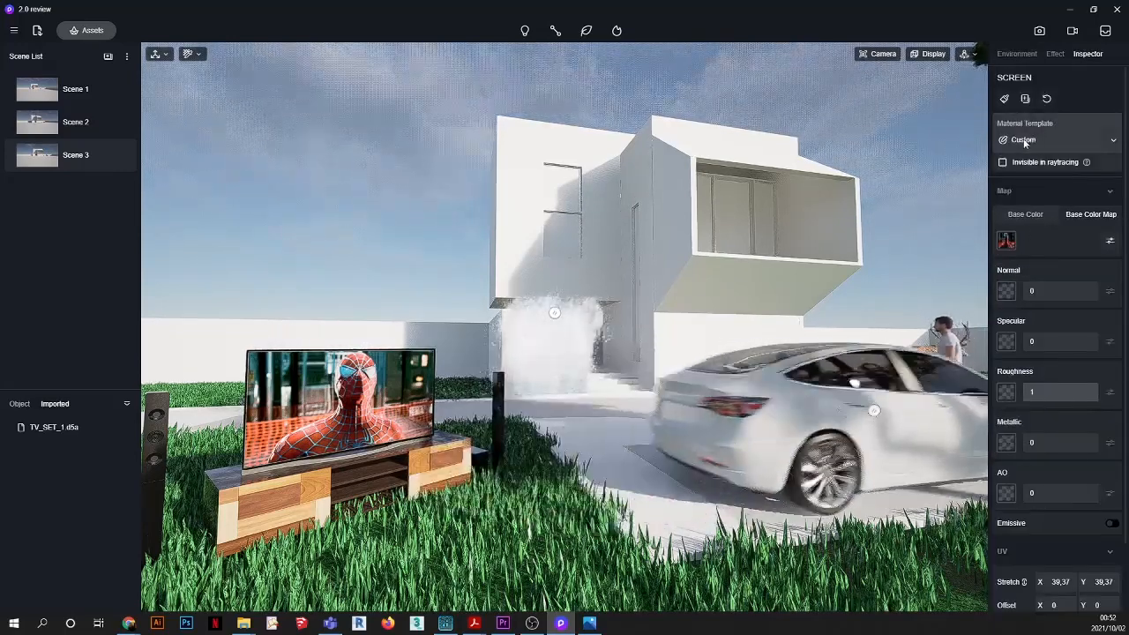
click(1042, 139)
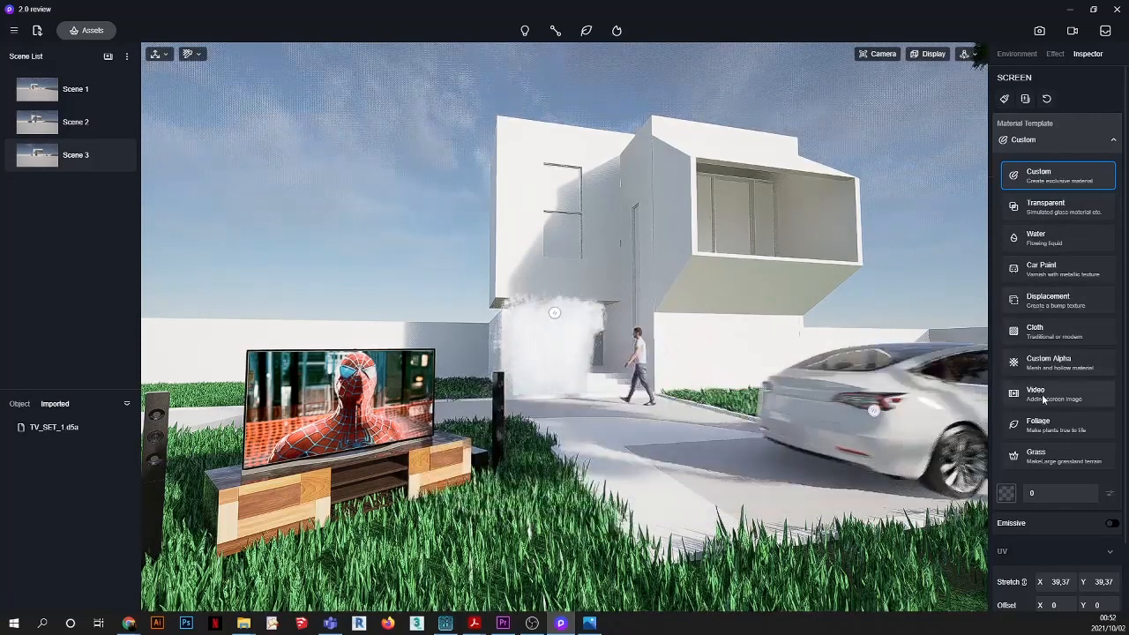
click(1042, 393)
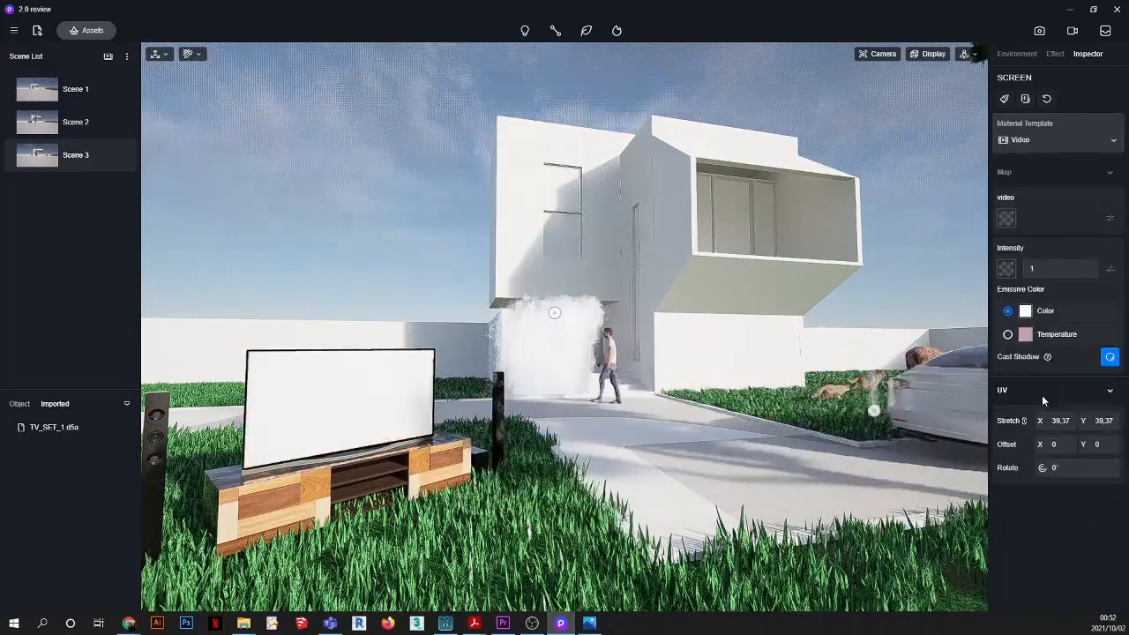
Step: Load the SPIDER-MAN_ NO WAY HOME Official Trailer (2021) video onto the screen material and set its UV stretch to 1
click(1006, 219)
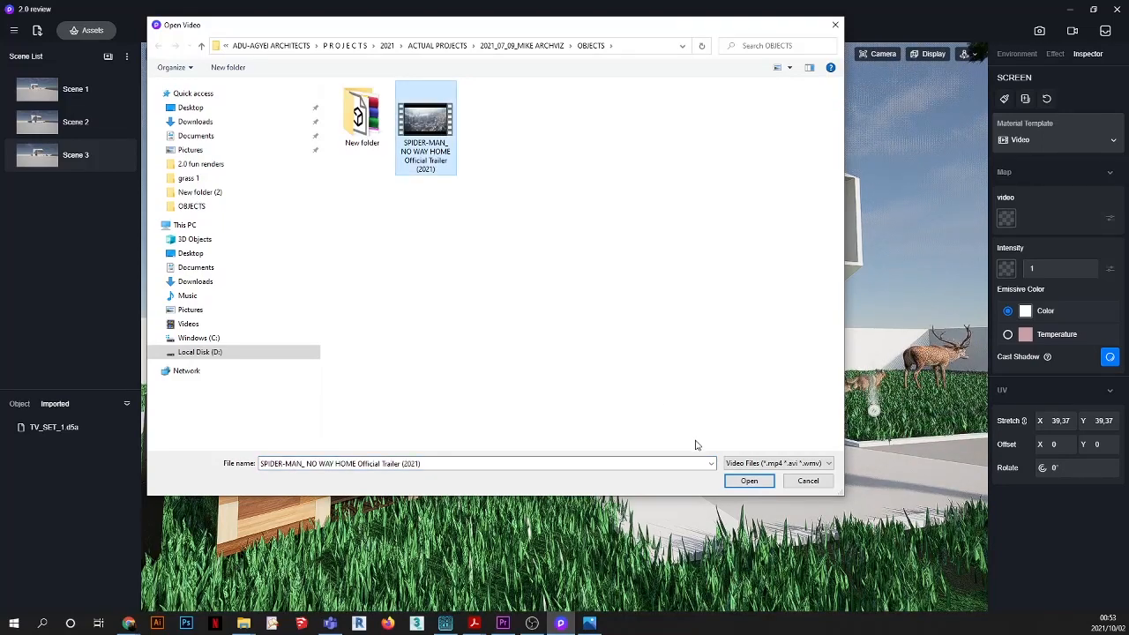
click(749, 481)
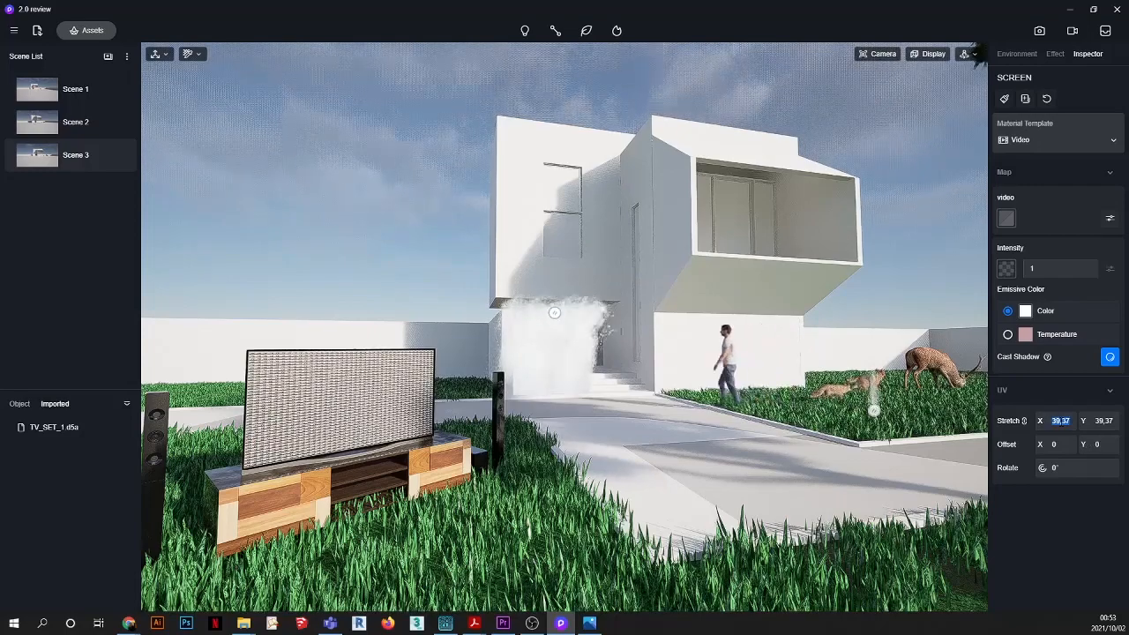
click(1060, 421)
text(1)
key(Return)
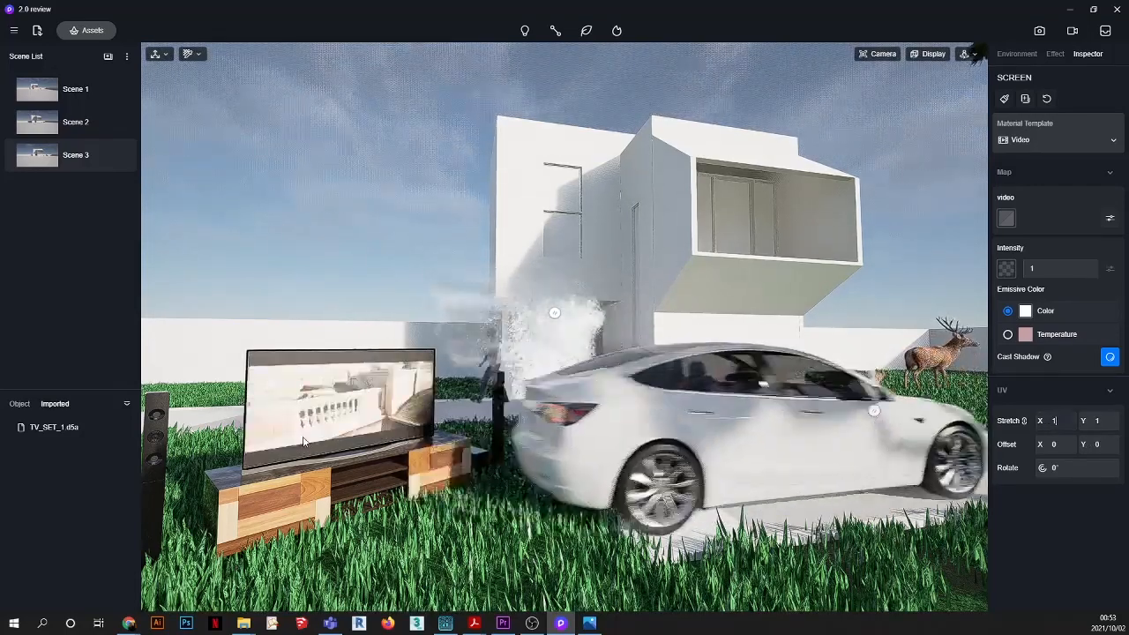
Step: Inspect the trailer playing on the TV screen from close up and from farther back, and deselect the screen material
scroll(304, 443, up, 4)
scroll(305, 443, up, 3)
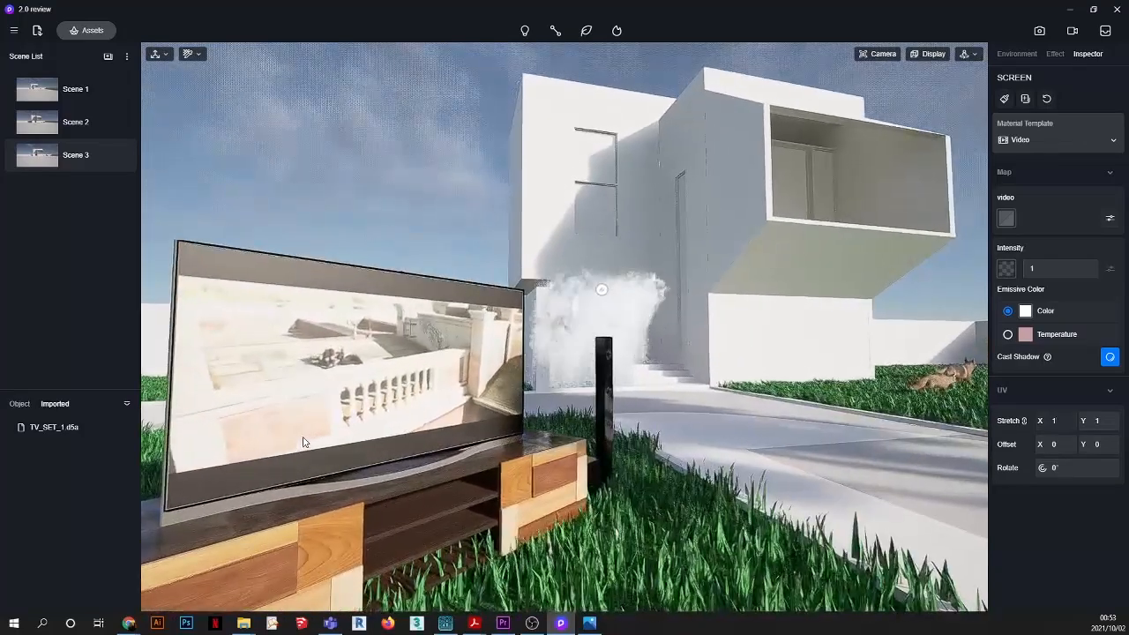
scroll(347, 391, up, 3)
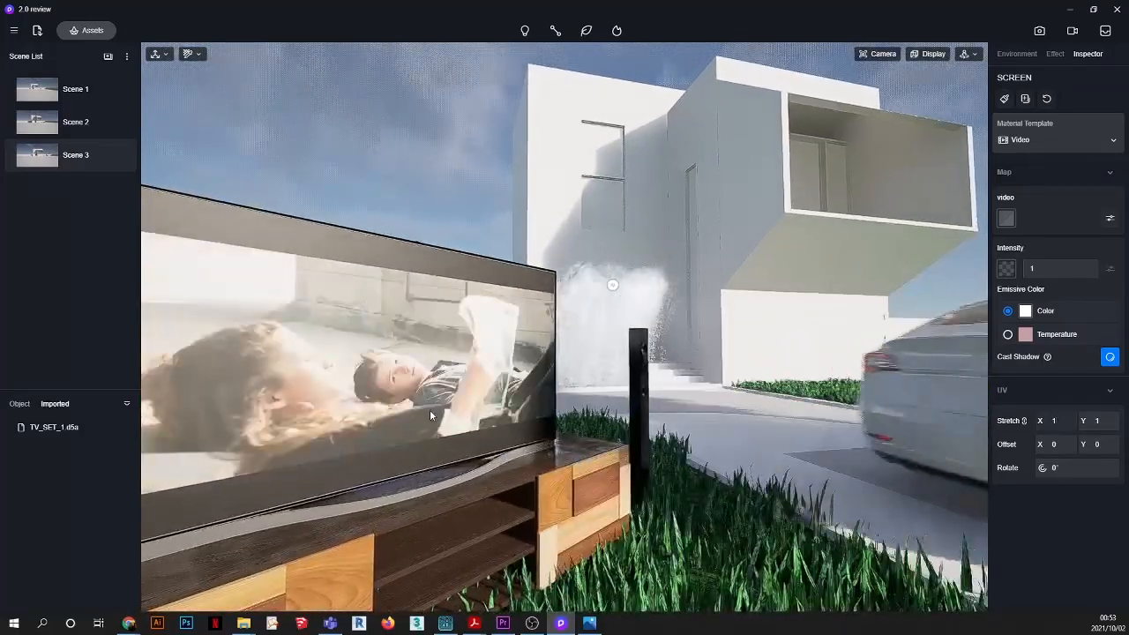
middle_drag(427, 410, 281, 426)
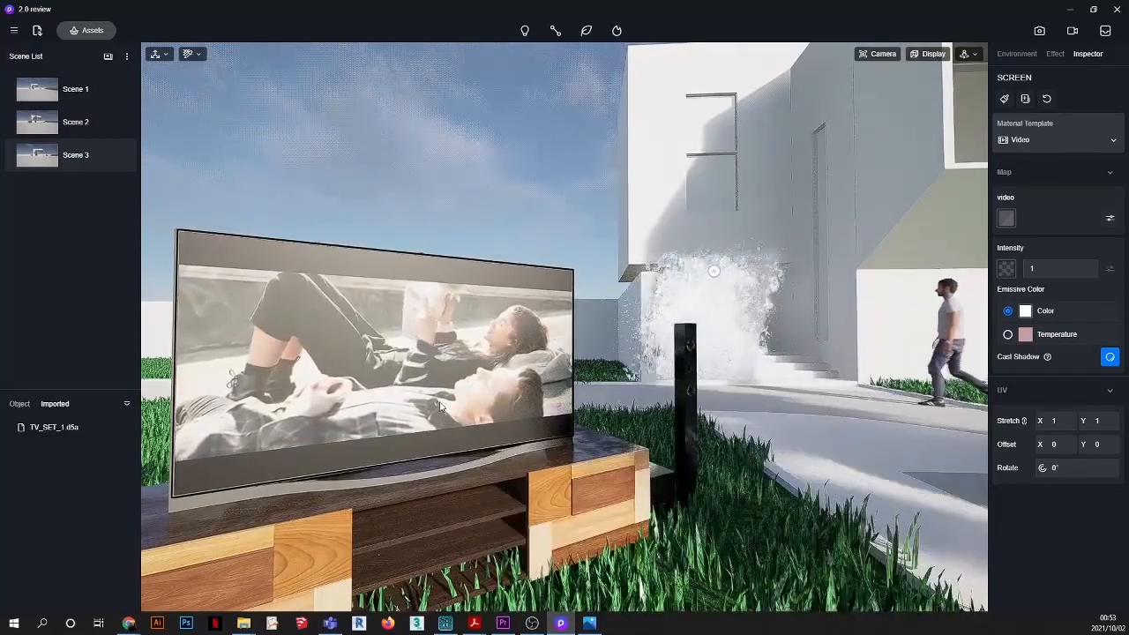
scroll(441, 406, down, 4)
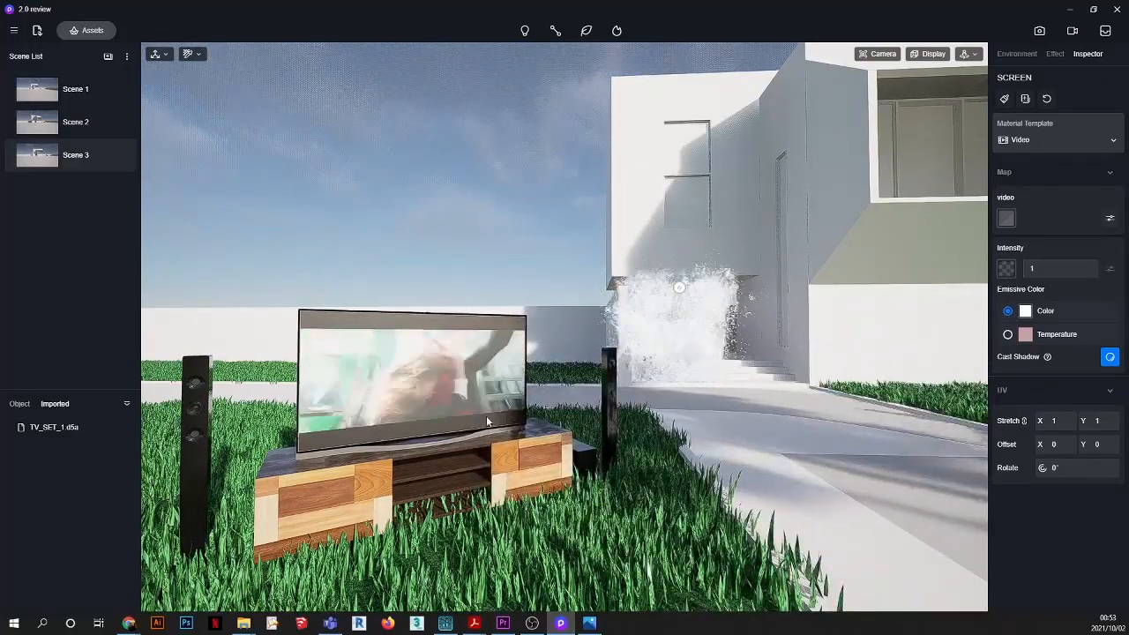
scroll(542, 423, down, 3)
middle_drag(542, 423, 577, 394)
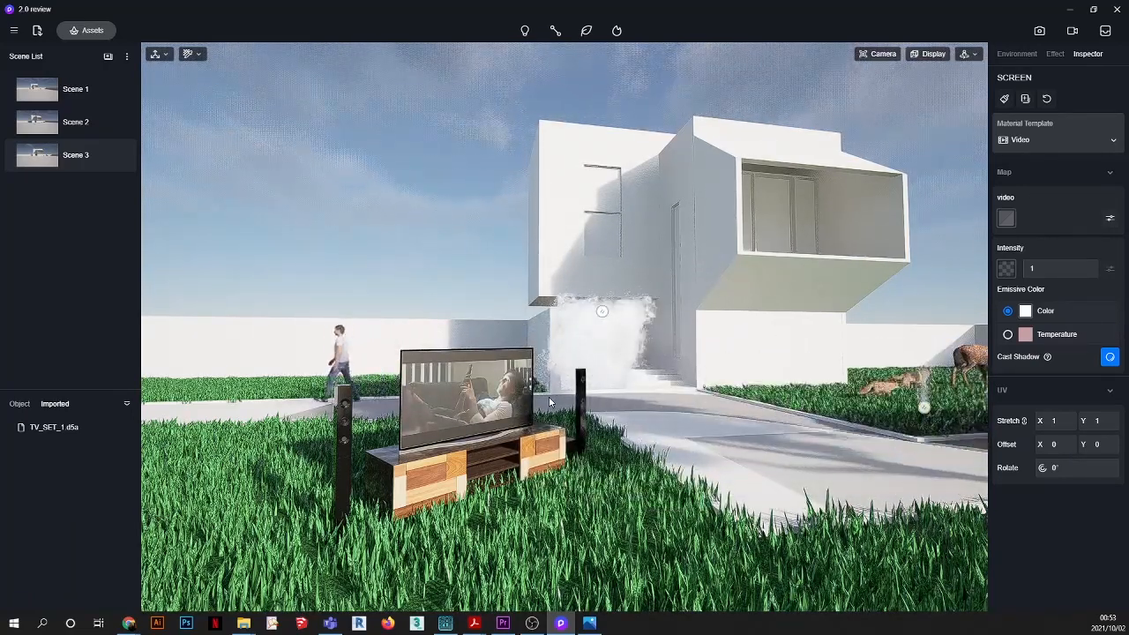
key(Escape)
Step: Examine the whole animated scene around the TV set, including the house, tree, car and lawn, from several distances and angles
middle_drag(549, 402, 596, 407)
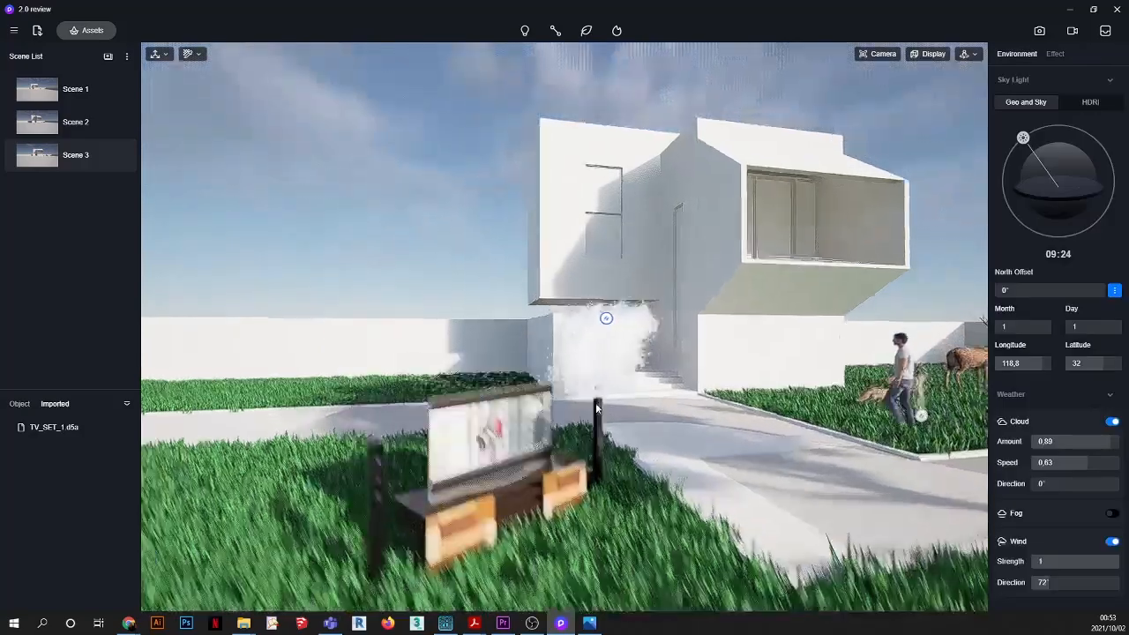
scroll(596, 407, down, 3)
scroll(617, 432, down, 3)
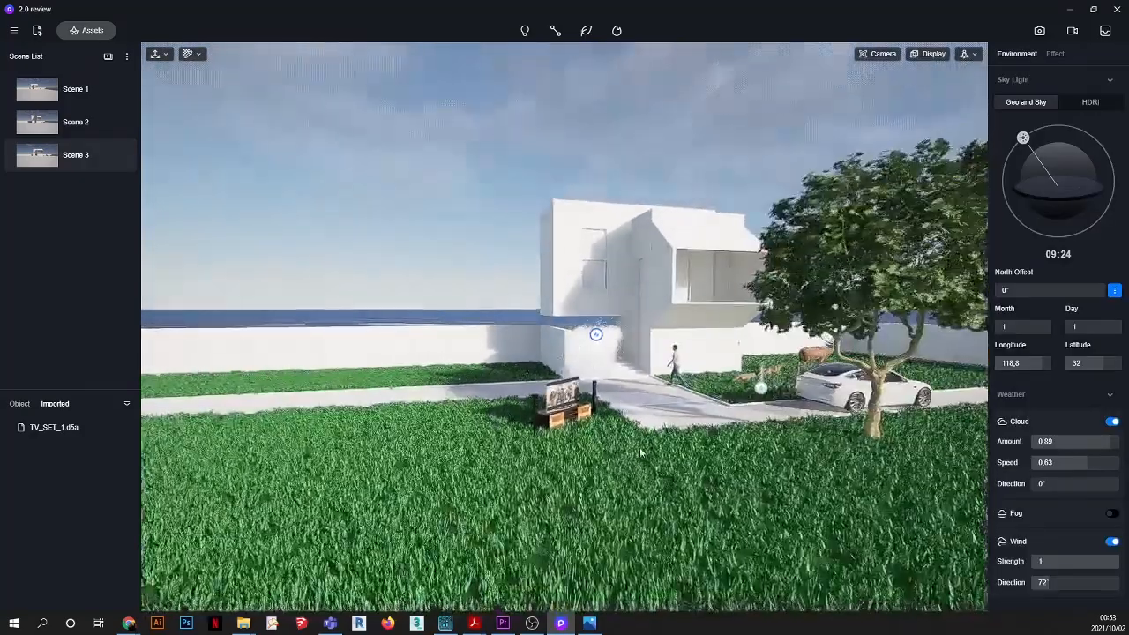
scroll(639, 450, up, 3)
scroll(529, 426, up, 3)
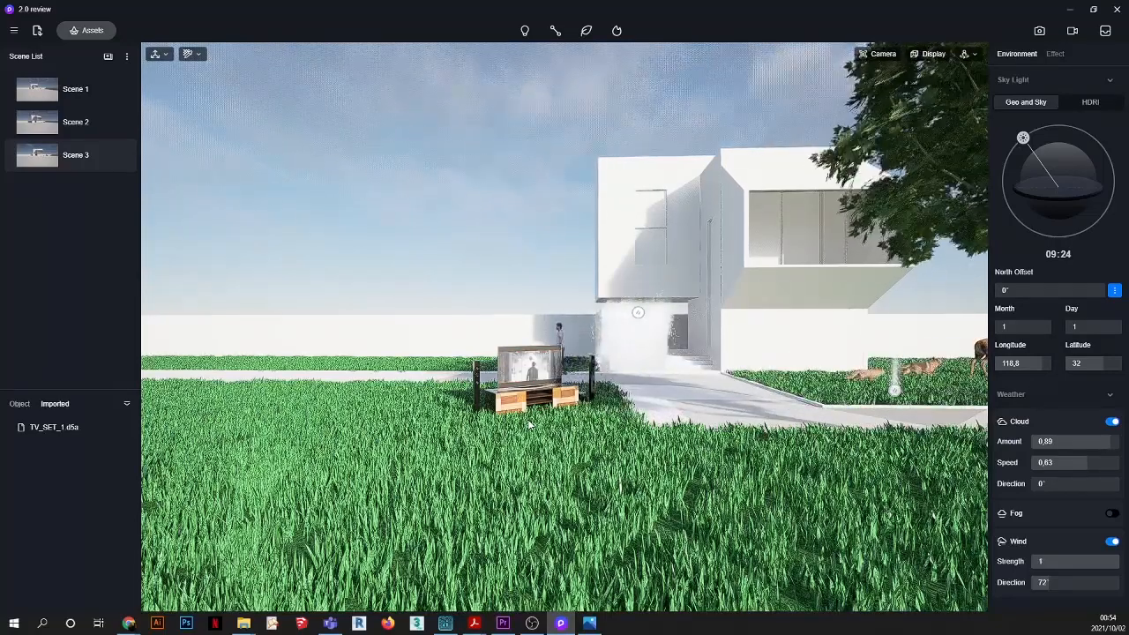
right_drag(527, 419, 521, 388)
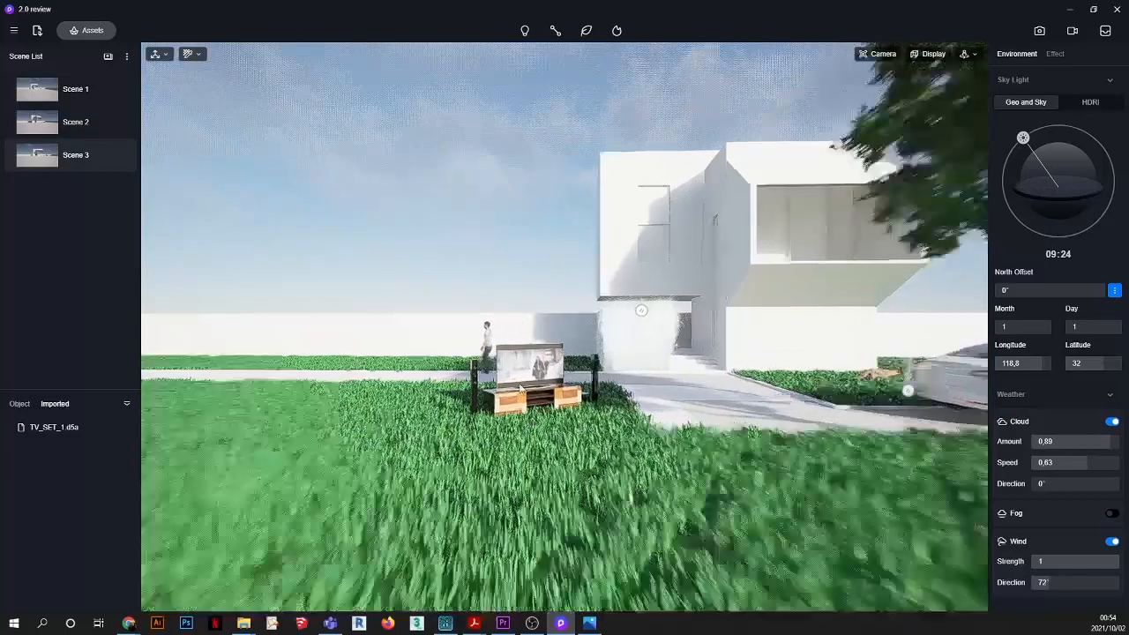
scroll(520, 388, up, 2)
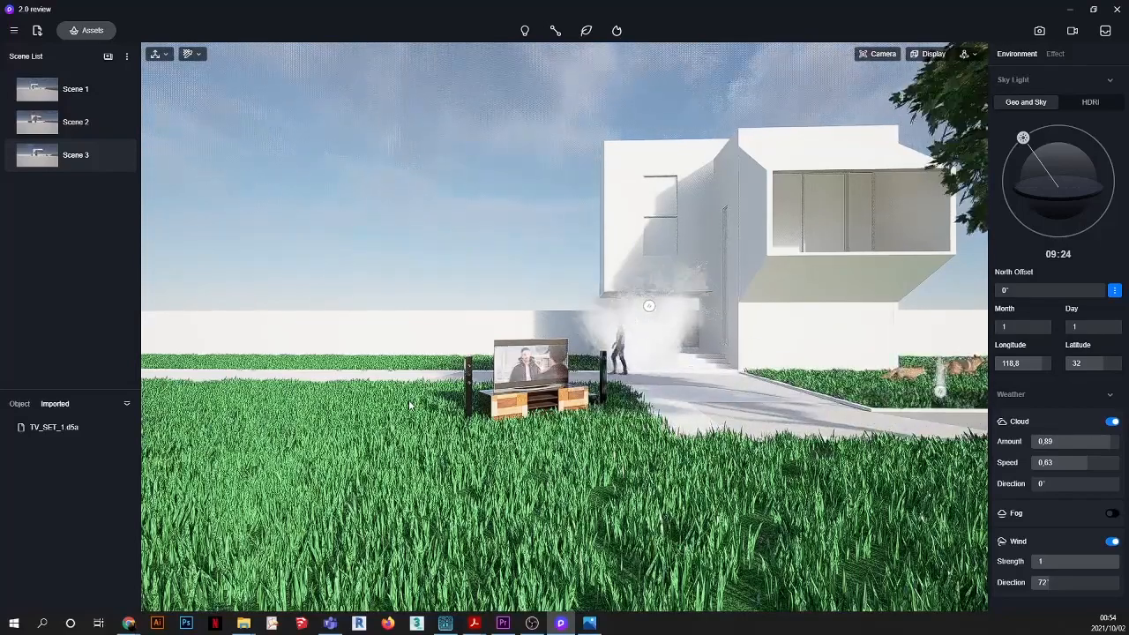
right_drag(411, 406, 548, 412)
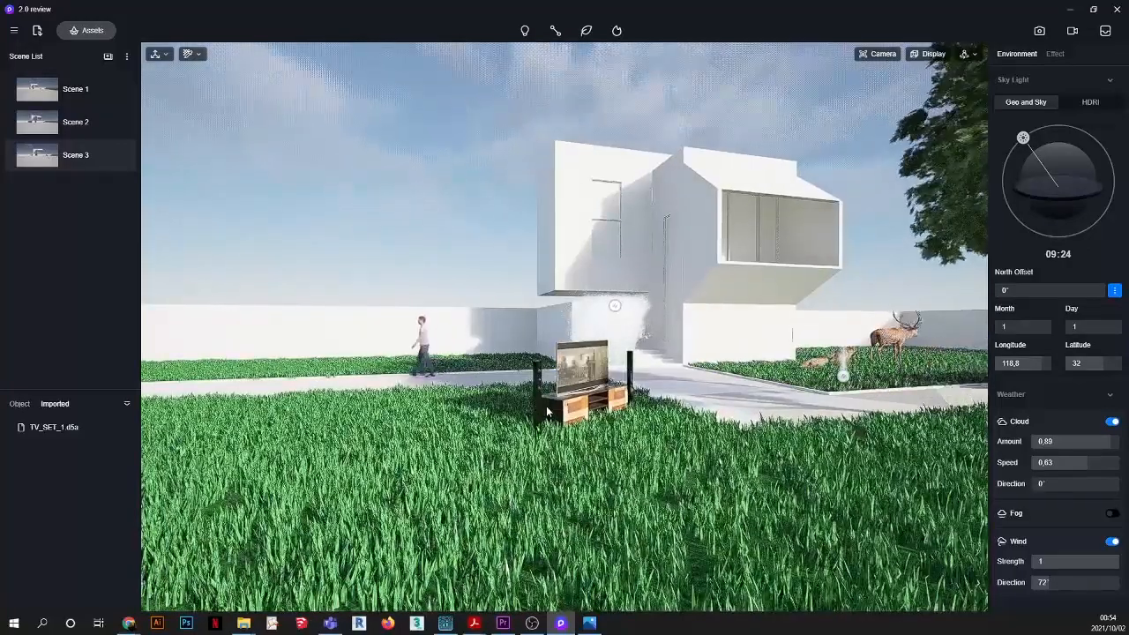